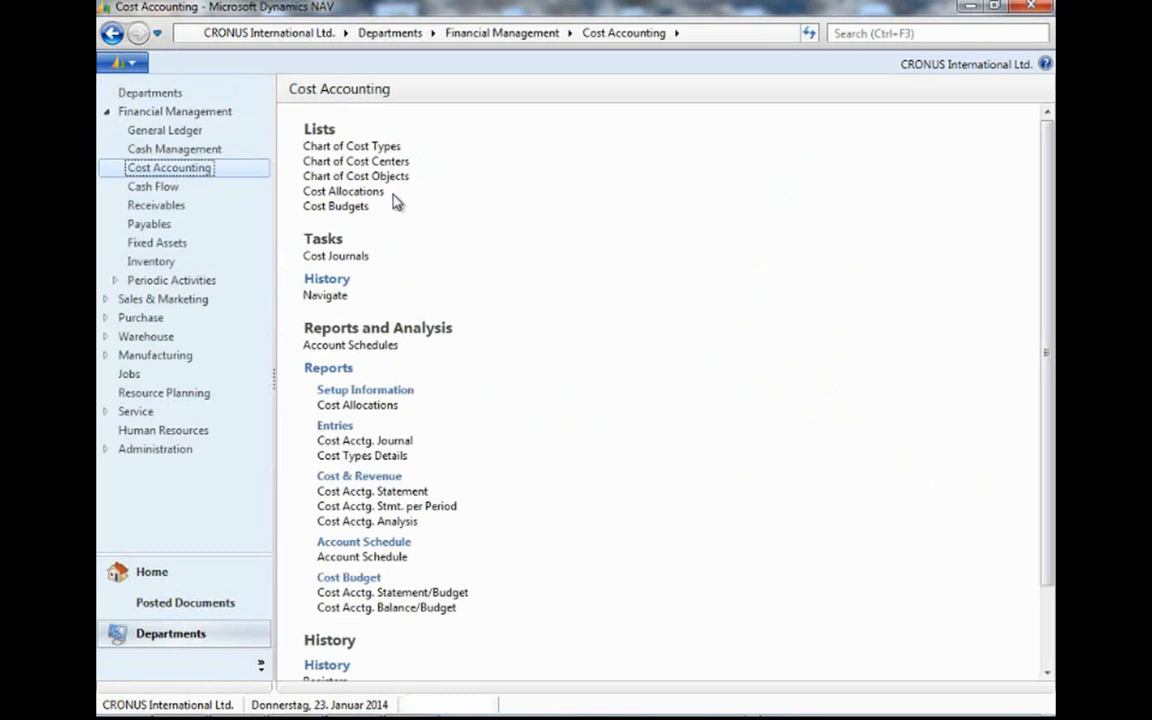
Open the Chart of Cost Types and look through it from the revenue accounts to the operating expenses.
left_click(390, 150)
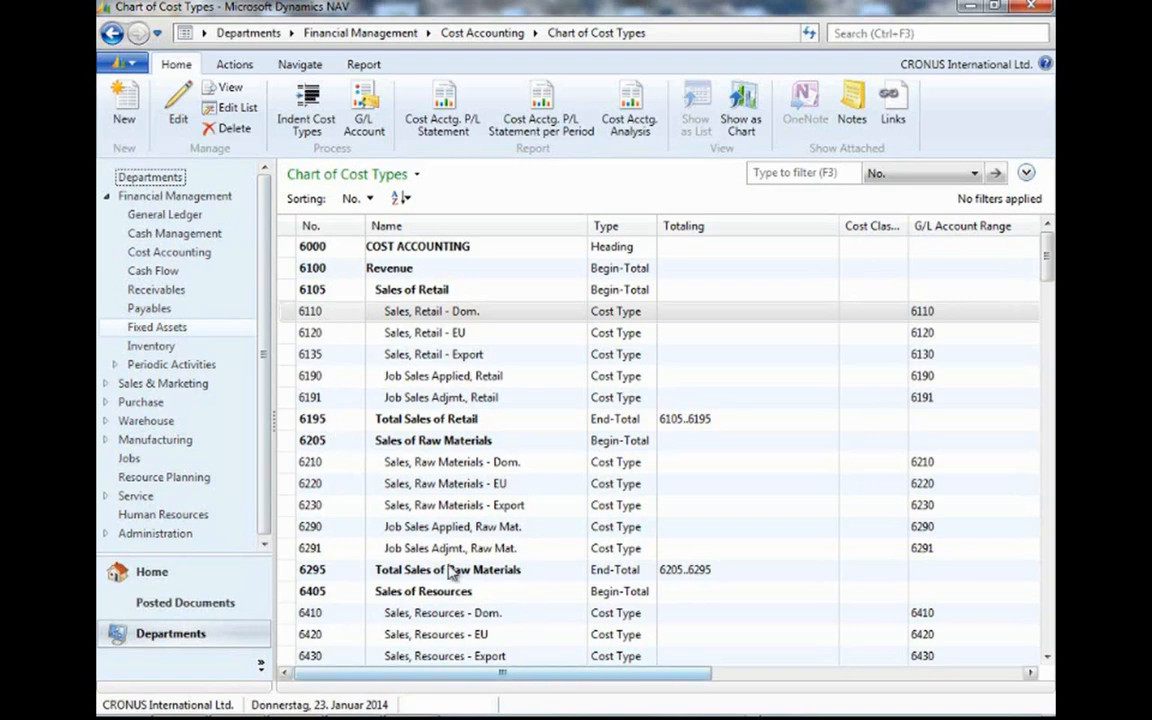
left_click(440, 483)
scroll(440, 481, "down", 2)
scroll(440, 483, "down", 7)
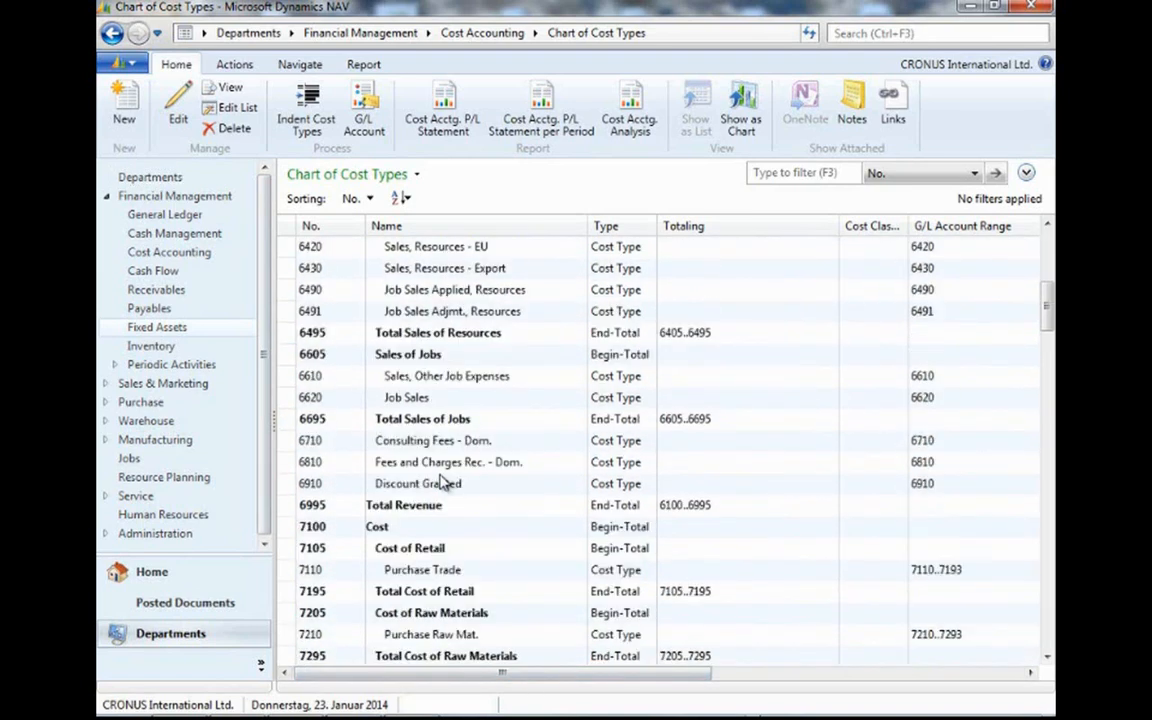
scroll(443, 483, "down", 6)
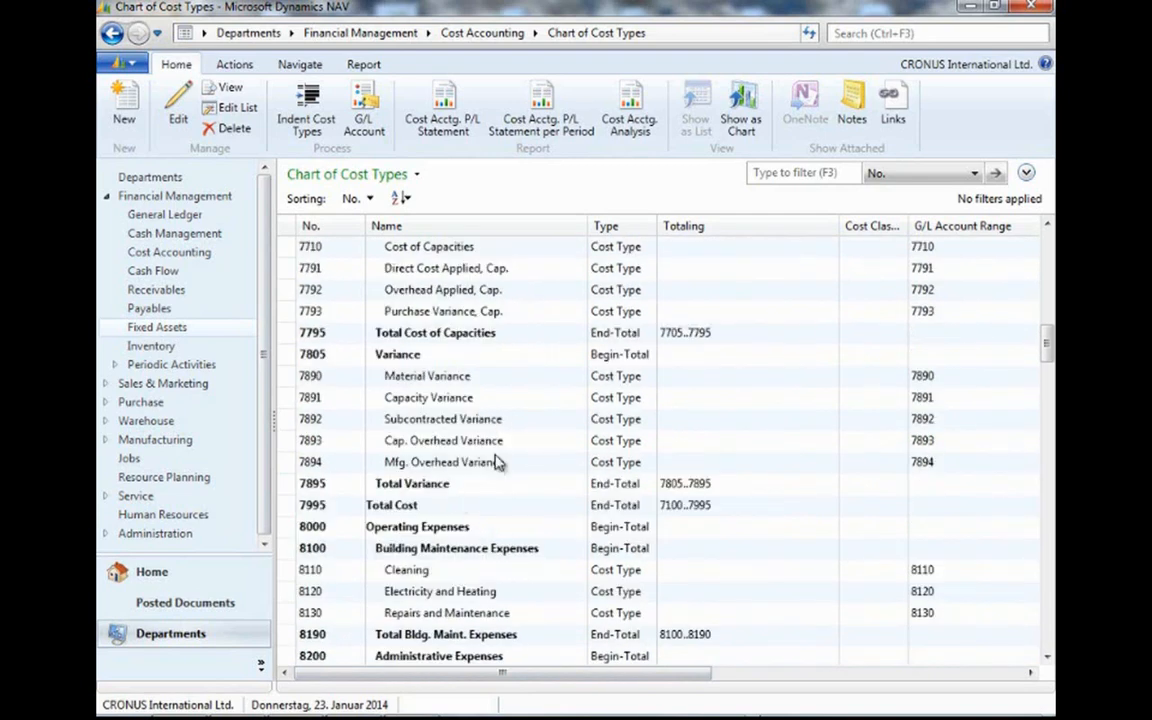
scroll(468, 411, "down", 2)
scroll(468, 414, "down", 5)
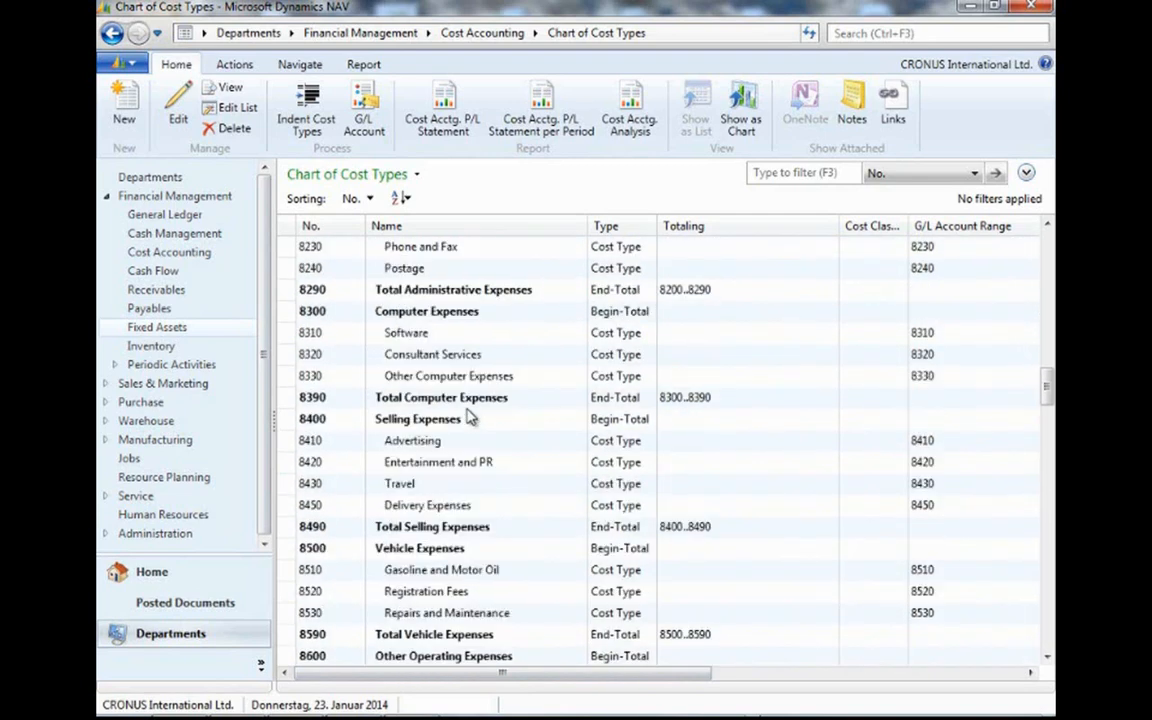
scroll(470, 418, "down", 2)
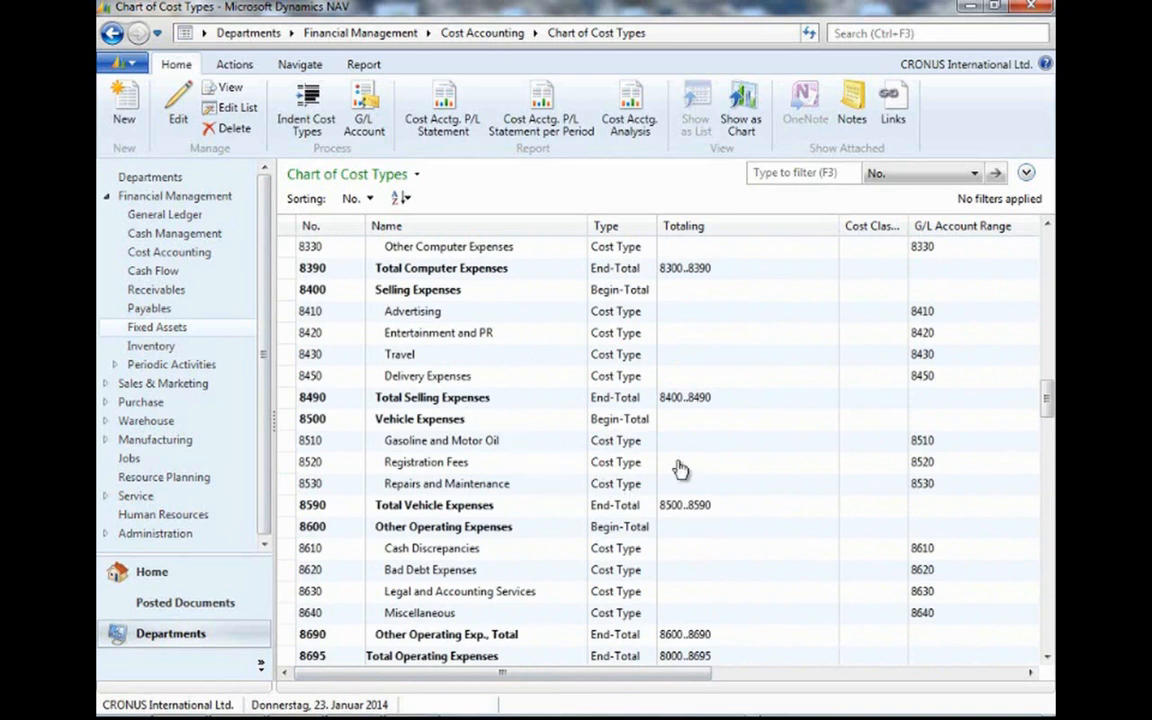
Check the G/L account ranges and cost center assignments of the vehicle expense cost types 8510, 8520 and 8530.
left_click(952, 445)
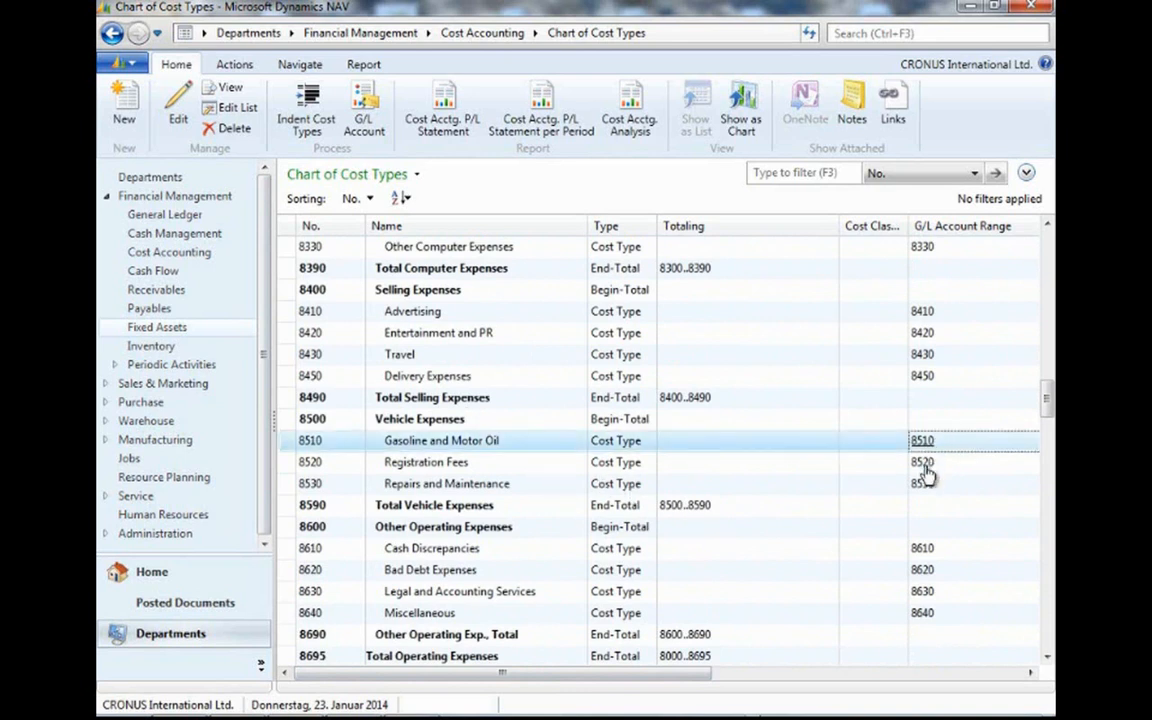
left_click(924, 466)
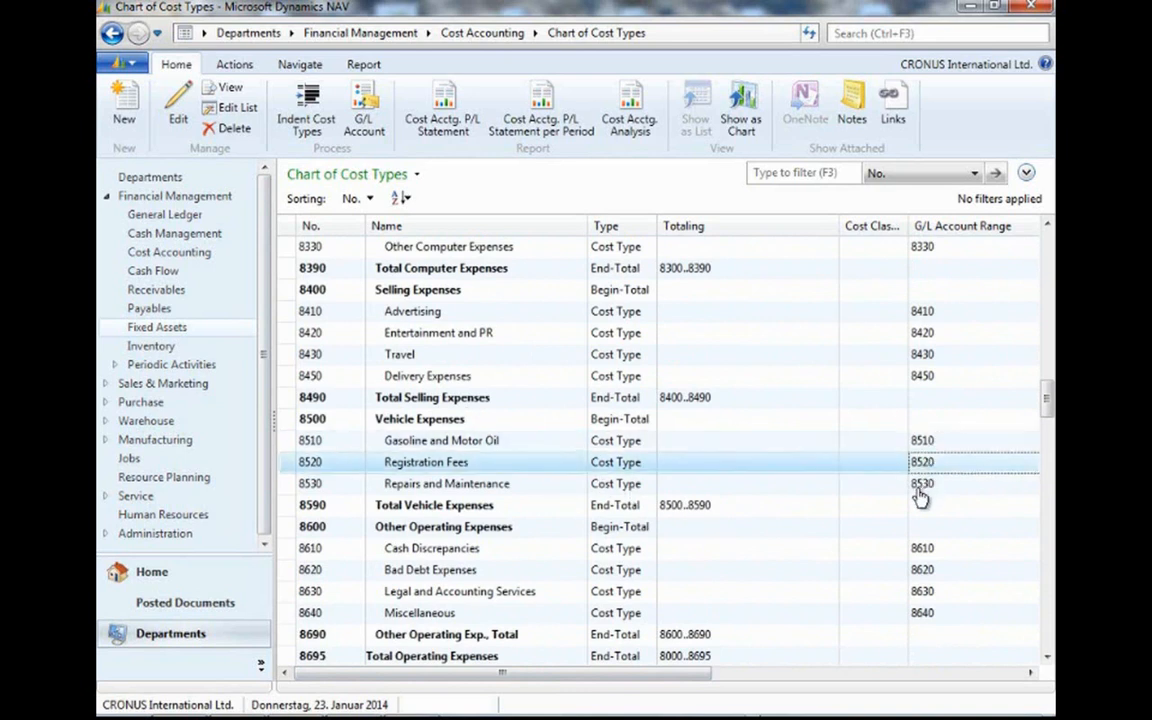
left_click(923, 488)
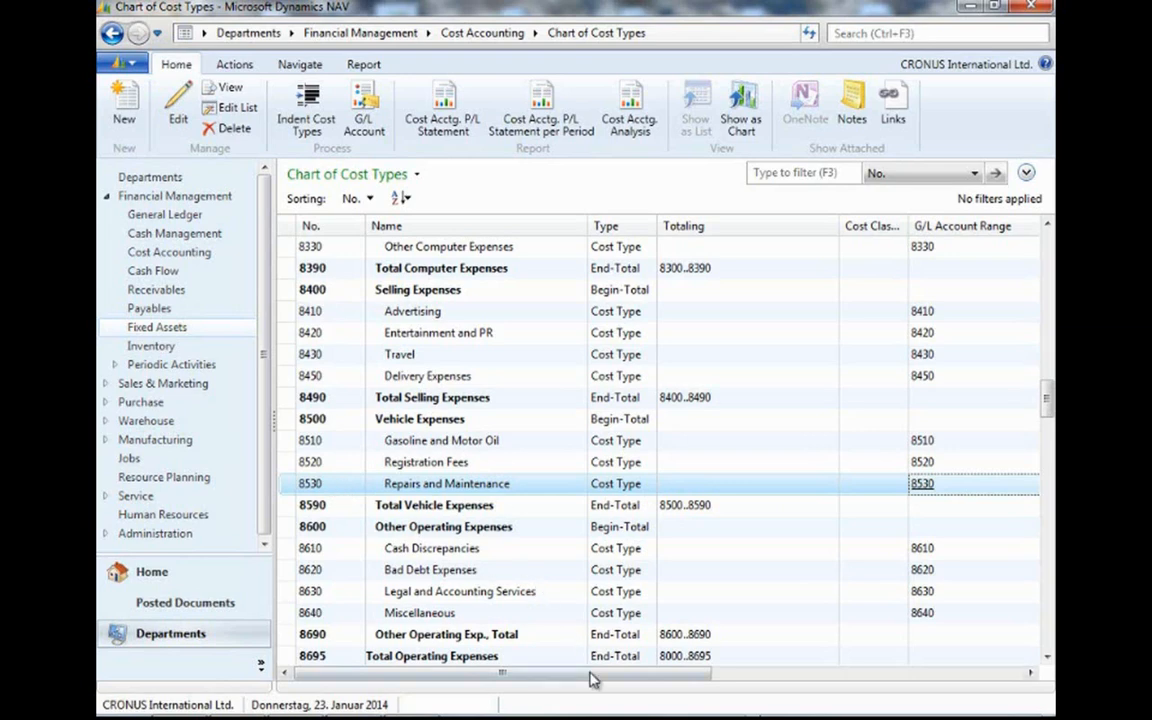
left_click_drag(591, 678, 806, 664)
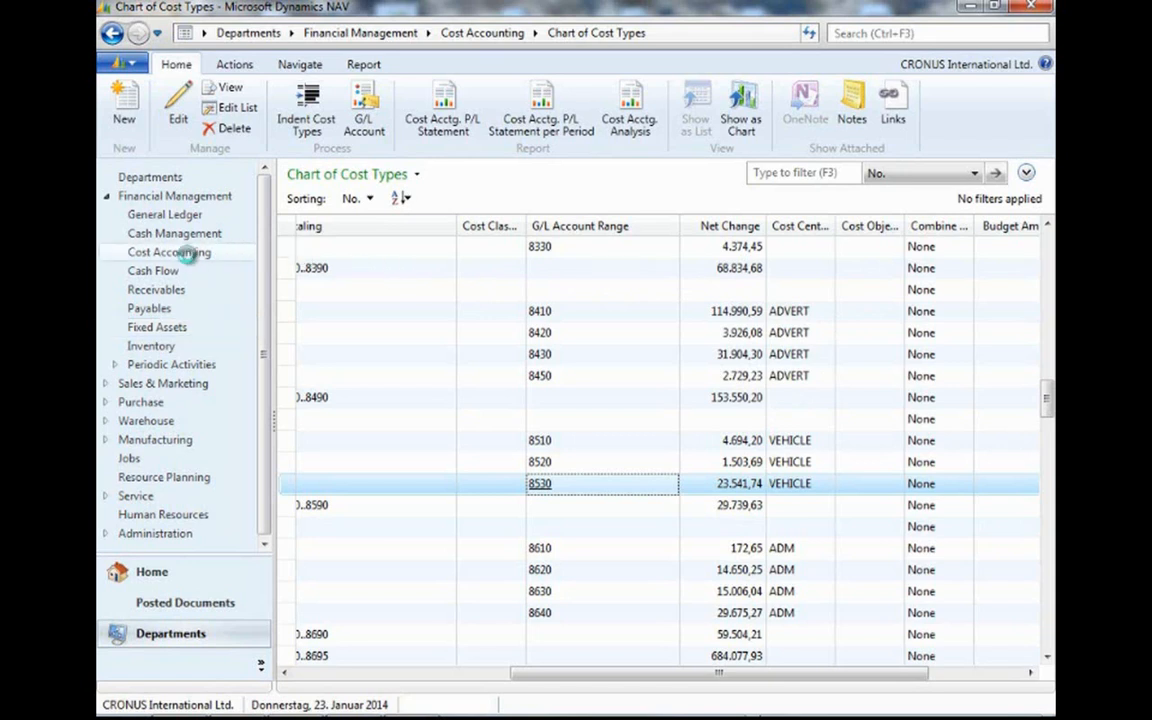
View the Chart of Cost Centers and the Chart of Cost Objects from the Cost Accounting area.
left_click(170, 253)
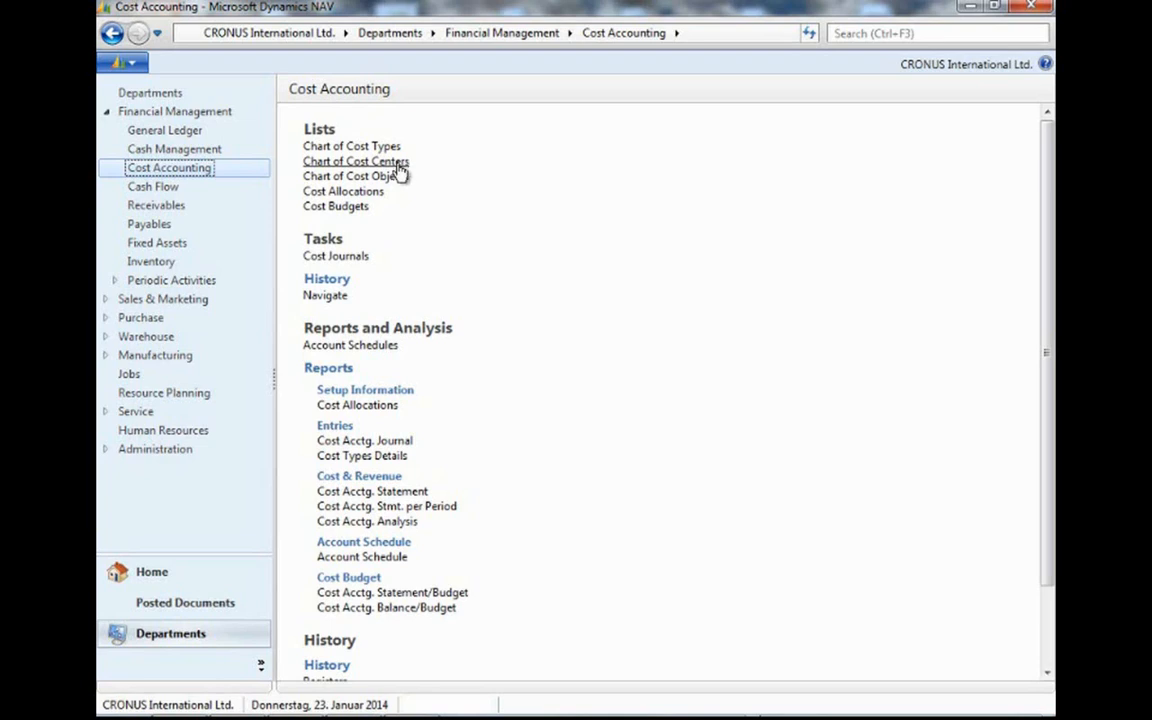
left_click(397, 165)
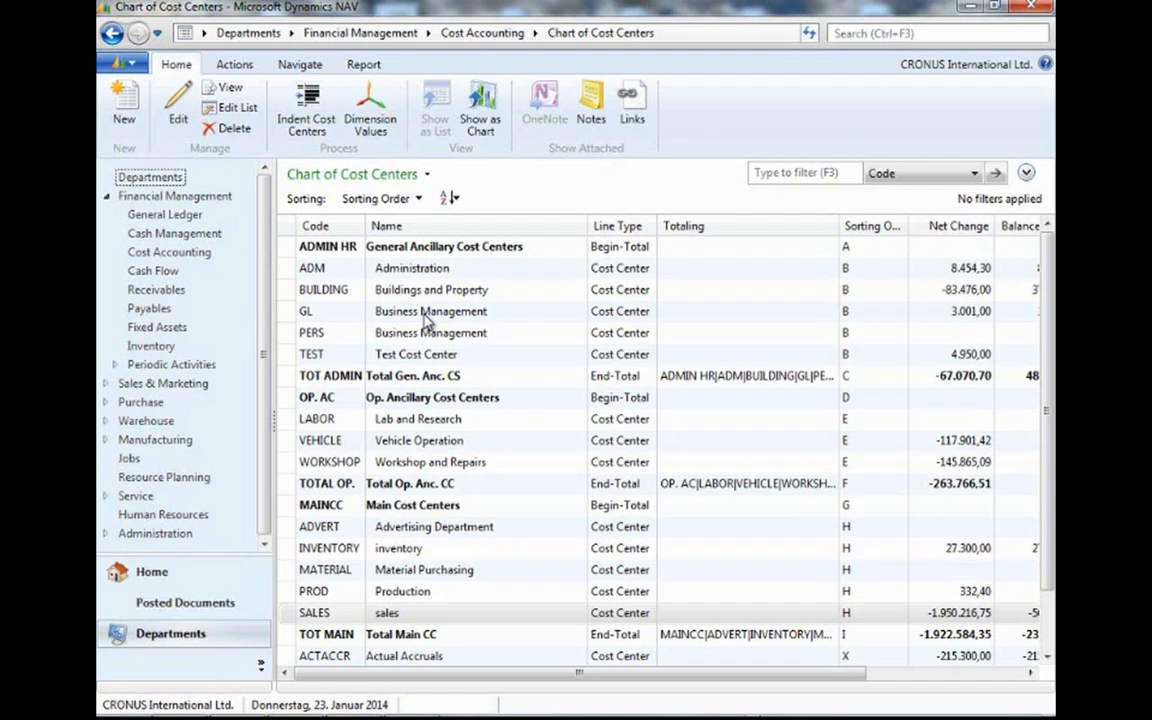
left_click(163, 253)
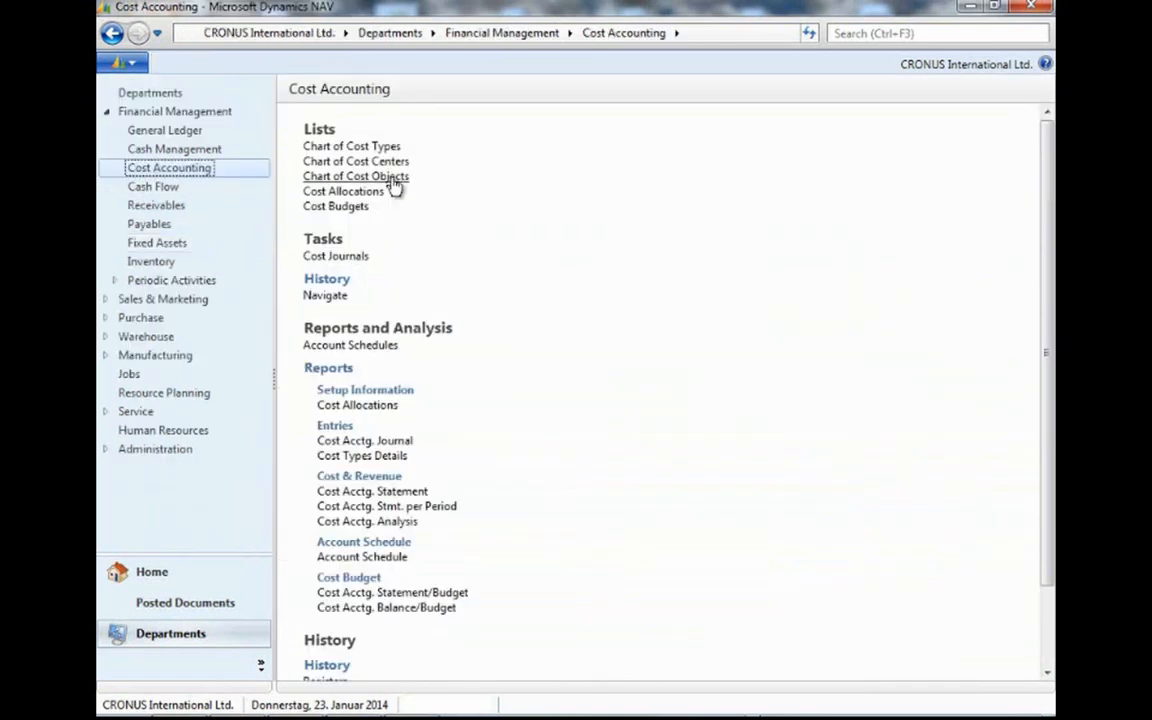
left_click(393, 178)
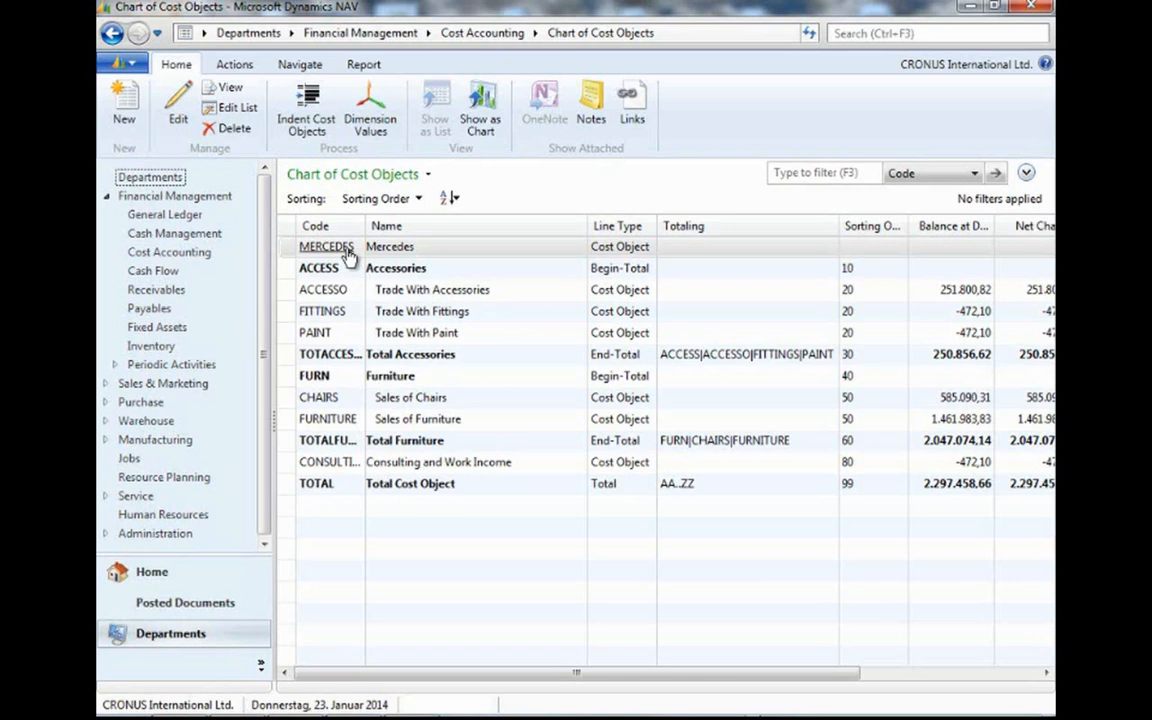
Open the VEHICLE01 allocation card from the Cost Allocations list.
left_click(200, 252)
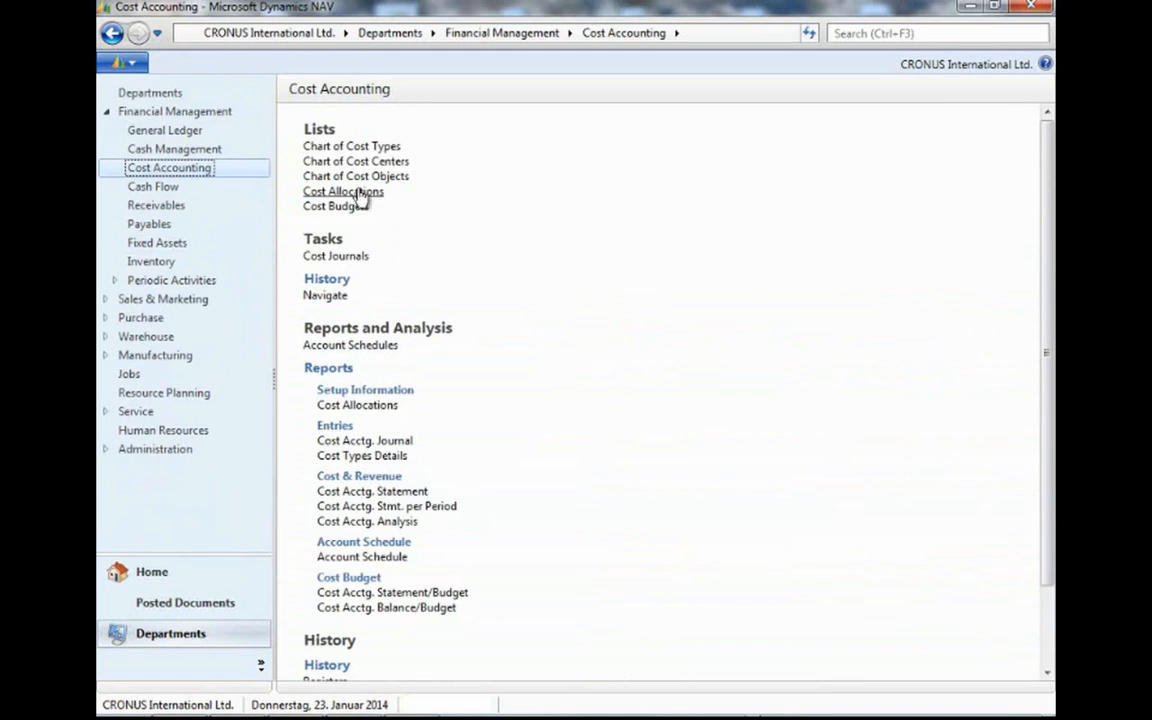
left_click(358, 192)
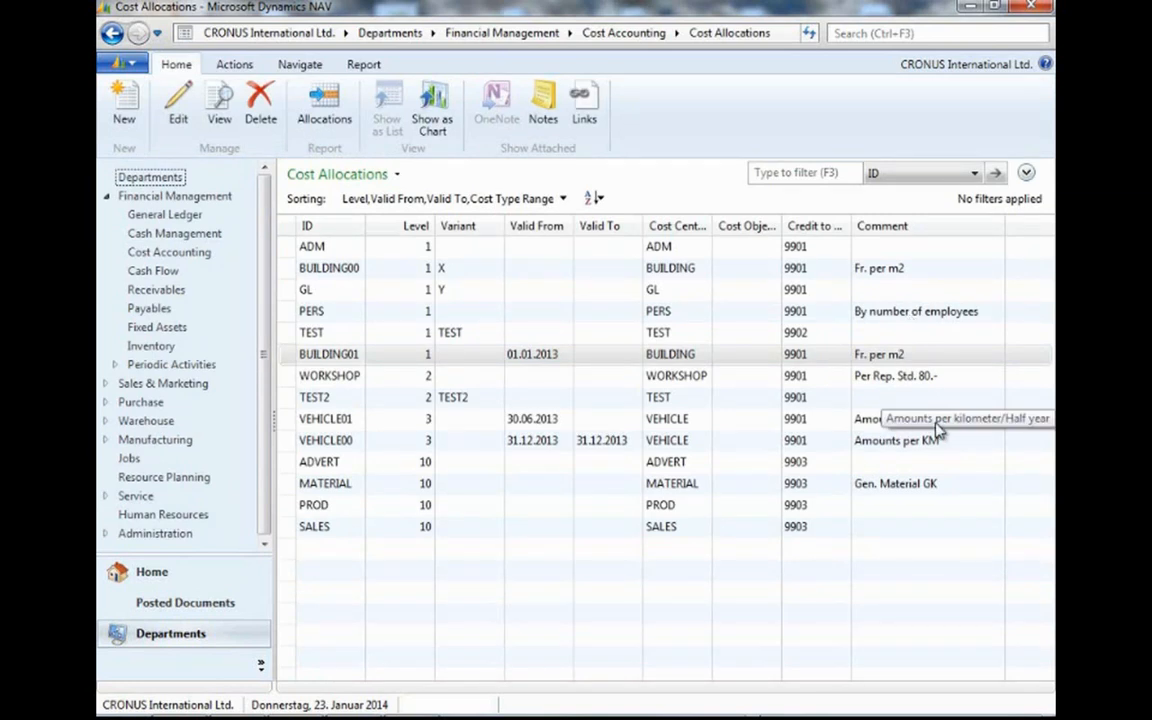
left_click(349, 423)
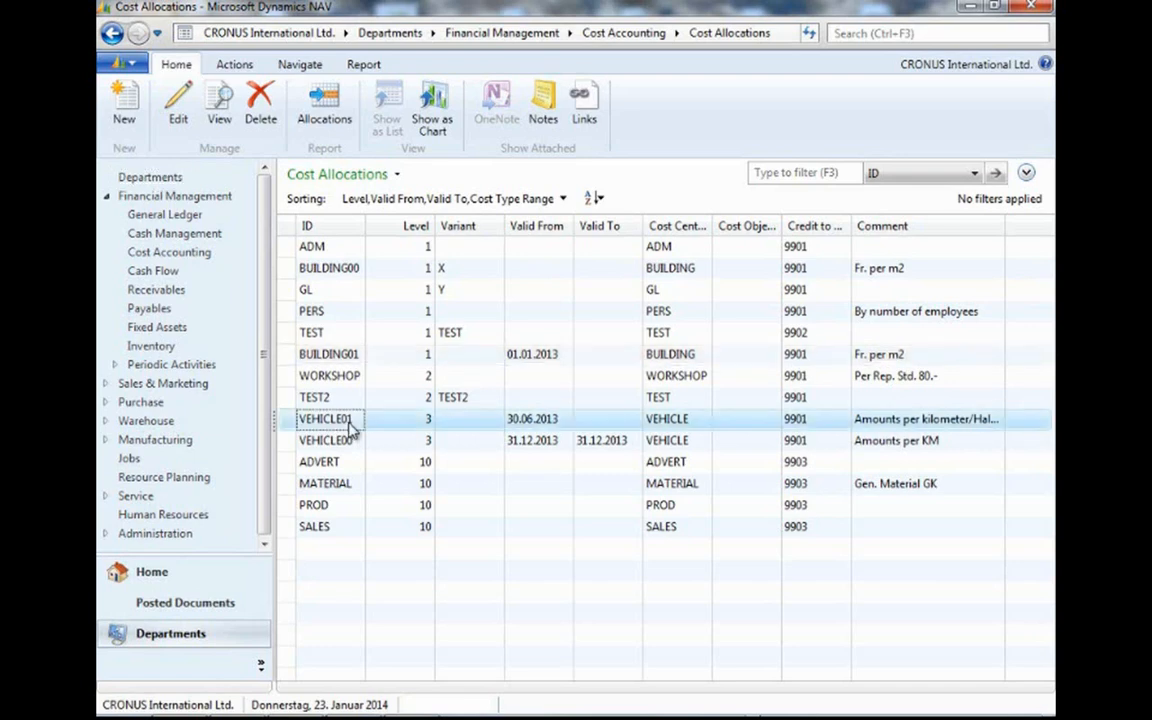
double_click(349, 426)
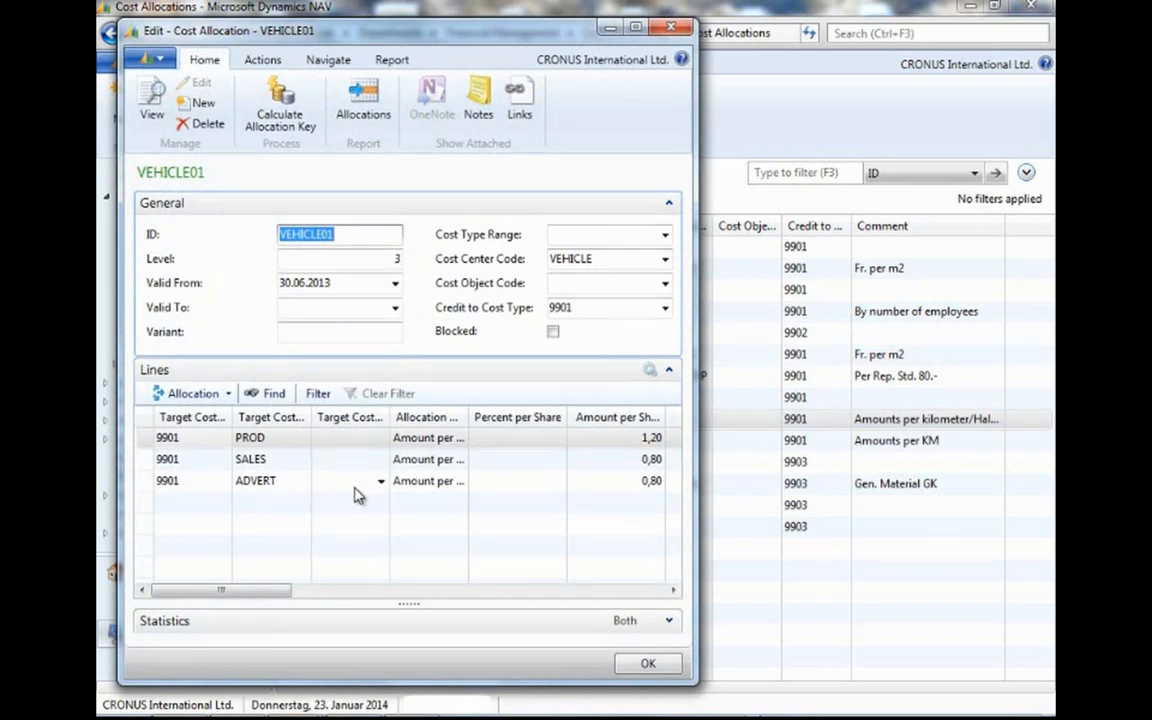
Examine the shares and available allocation bases on the VEHICLE01 lines, and close the card without changing anything.
left_click_drag(290, 588, 378, 606)
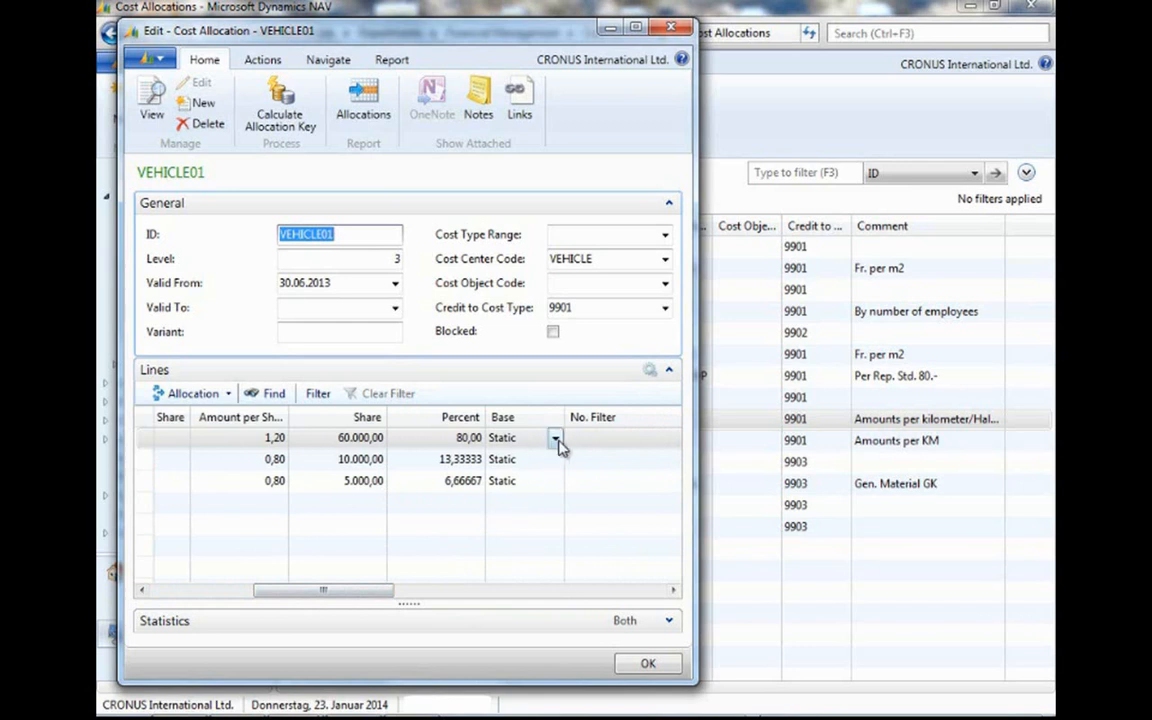
left_click(555, 439)
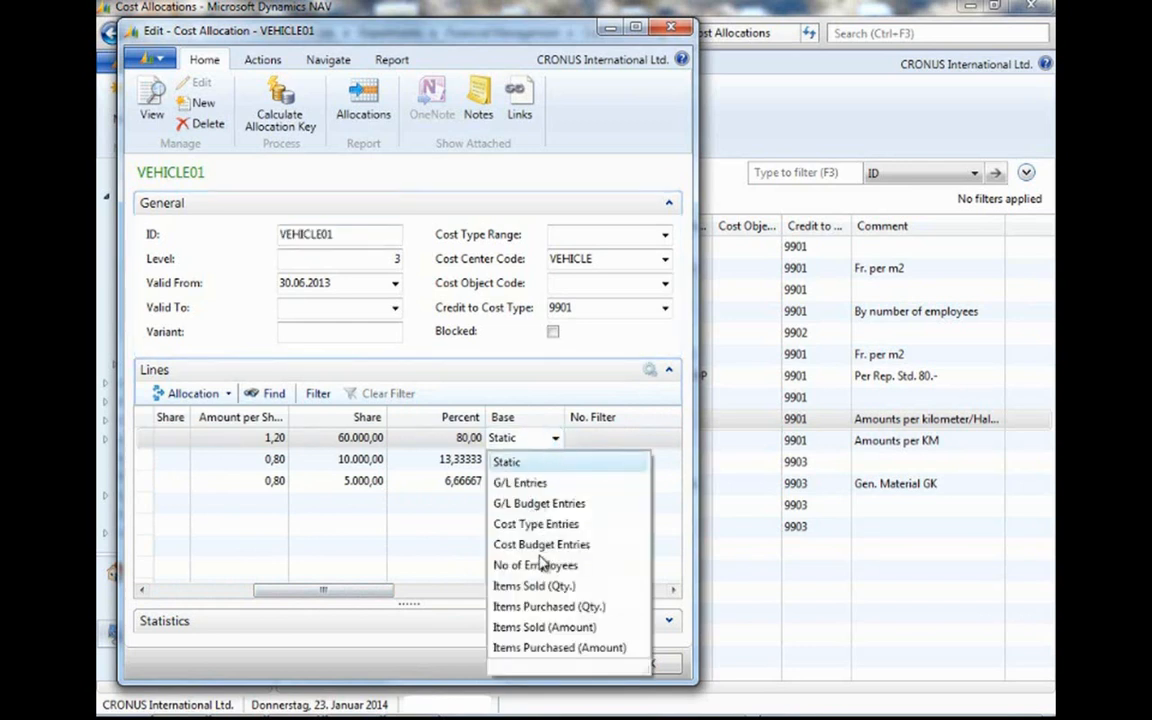
left_click(348, 593)
left_click_drag(321, 597, 255, 597)
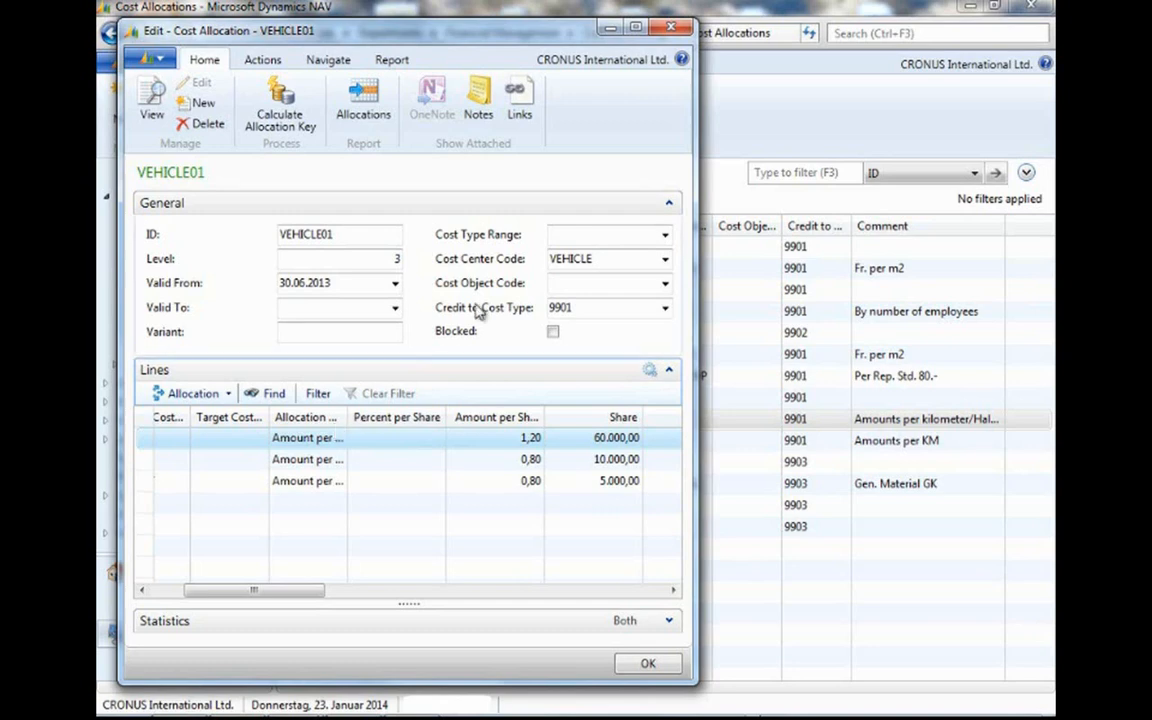
left_click(671, 28)
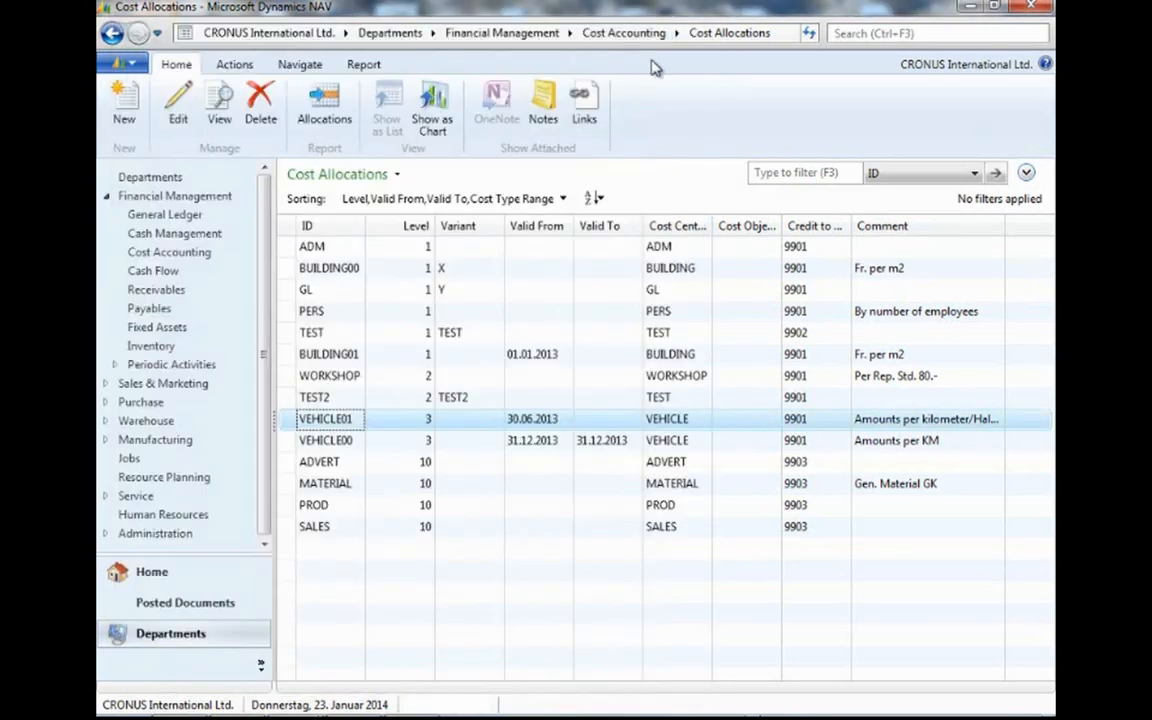
Open the DEFAULT cost budget per period from Cost Budgets and enlarge its window.
left_click(205, 256)
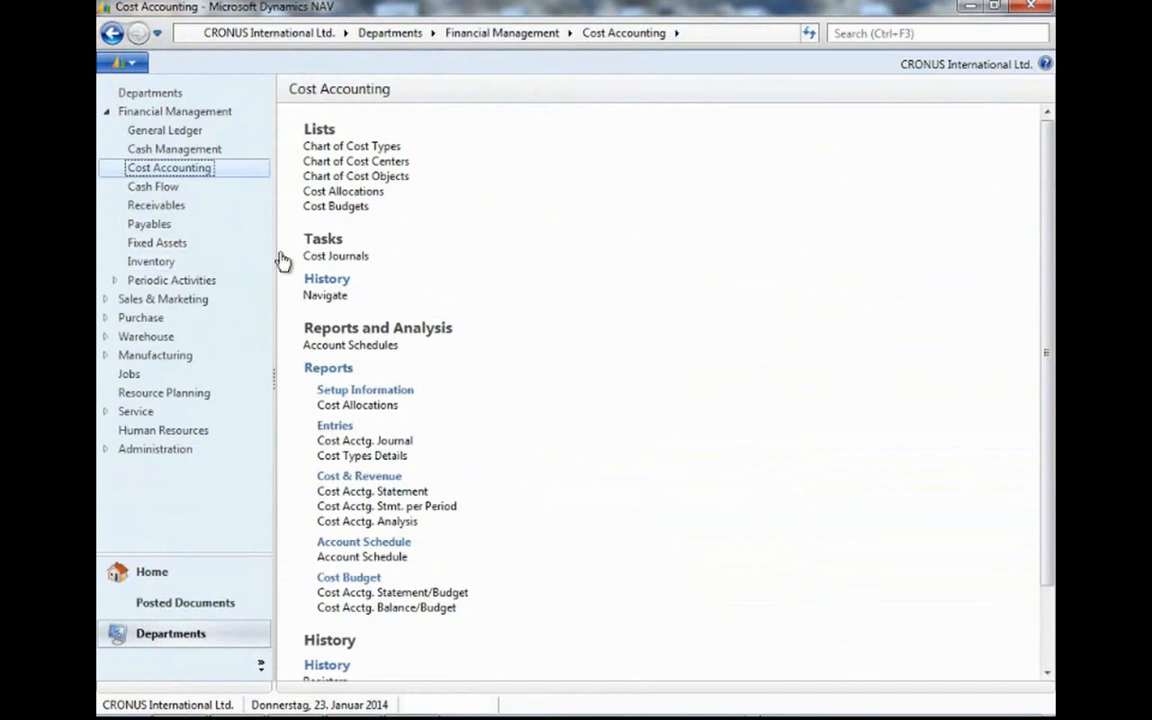
left_click(340, 207)
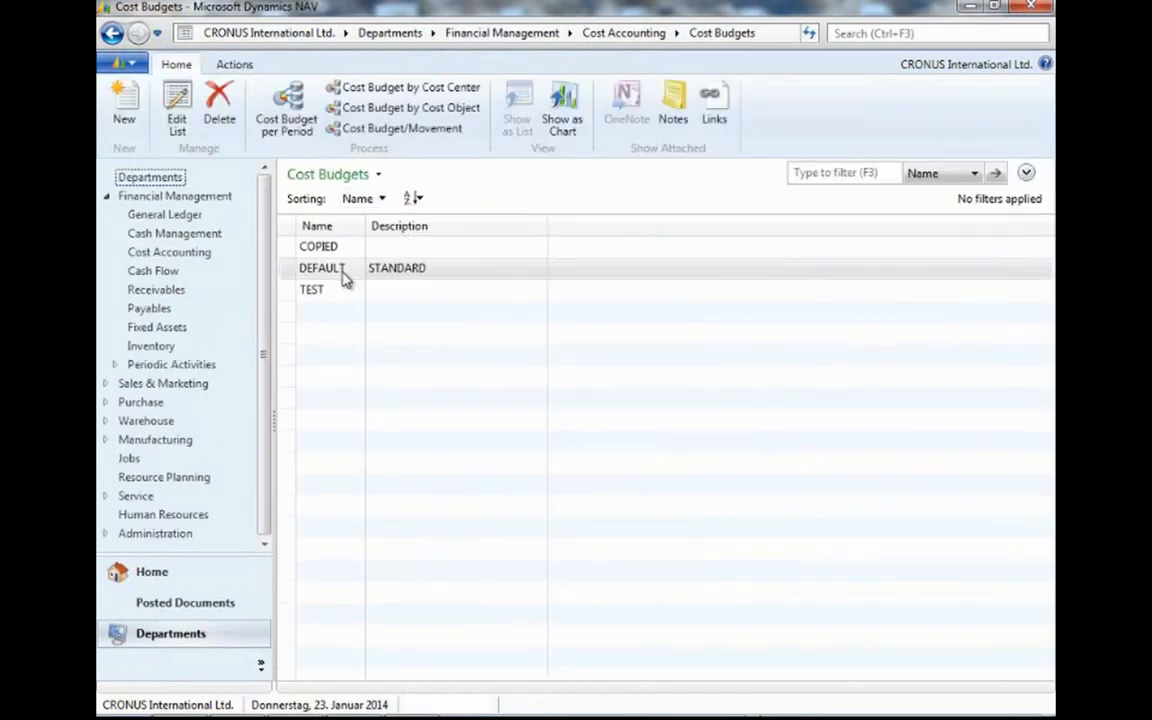
double_click(329, 268)
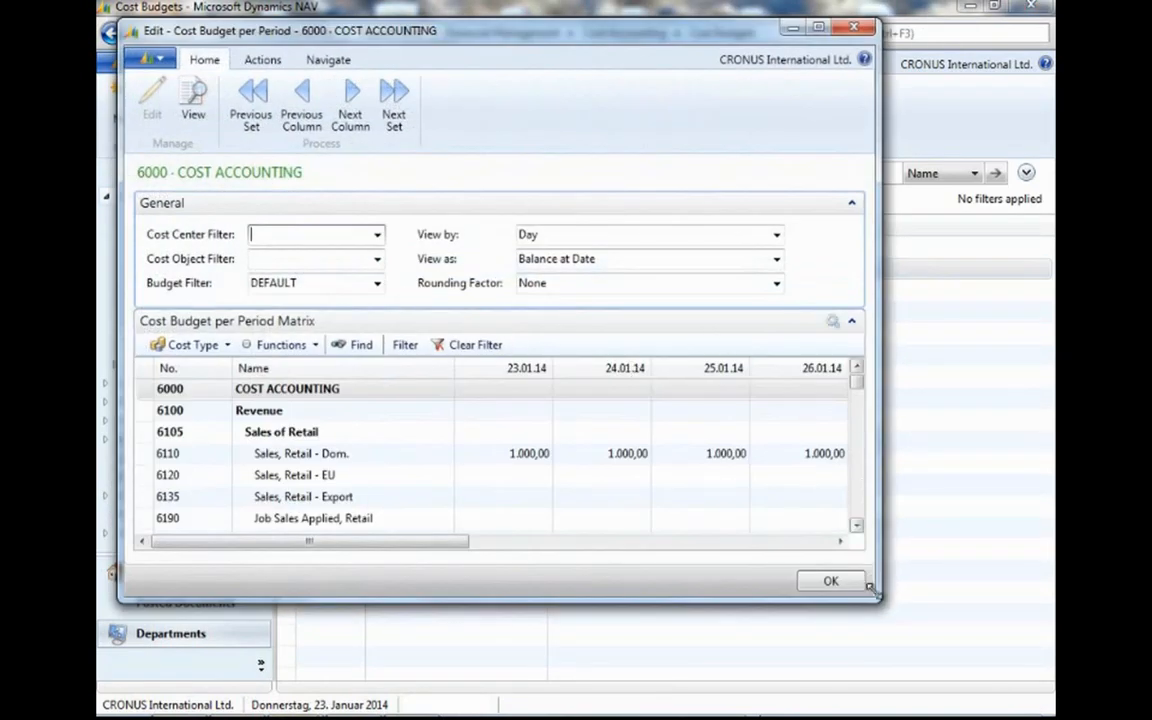
left_click_drag(873, 597, 959, 679)
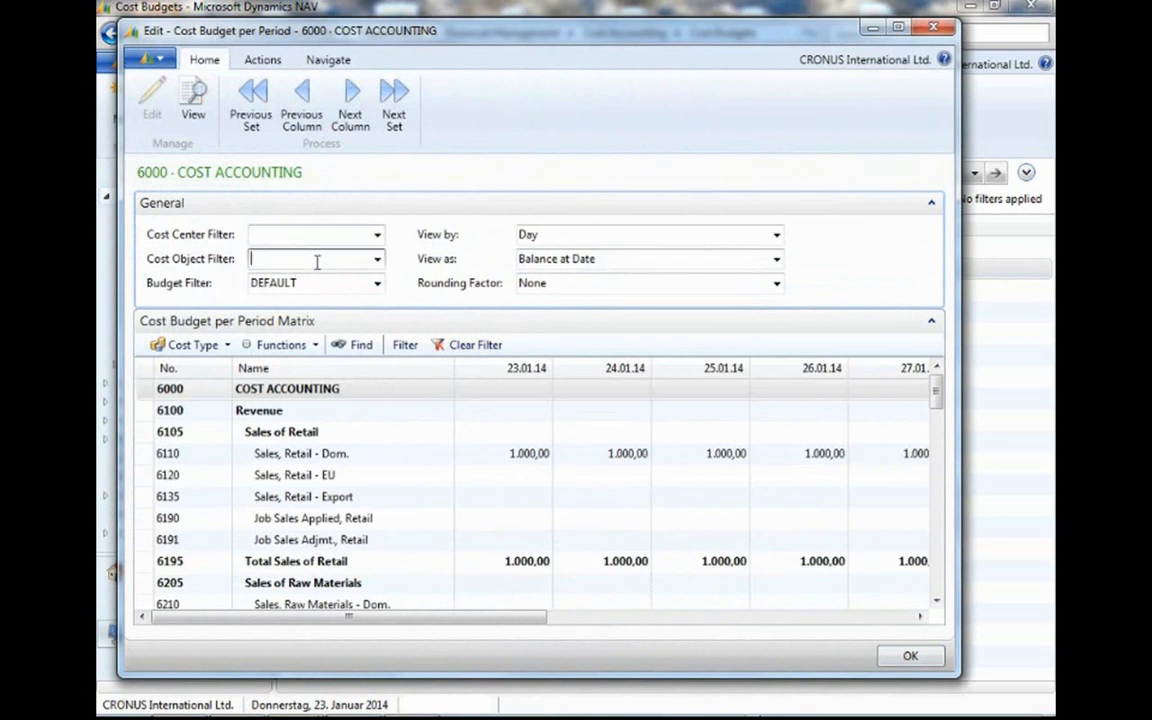
Filter the budget matrix to cost center BUILDING and show it as Net Change by Month.
left_click(378, 237)
left_click(303, 332)
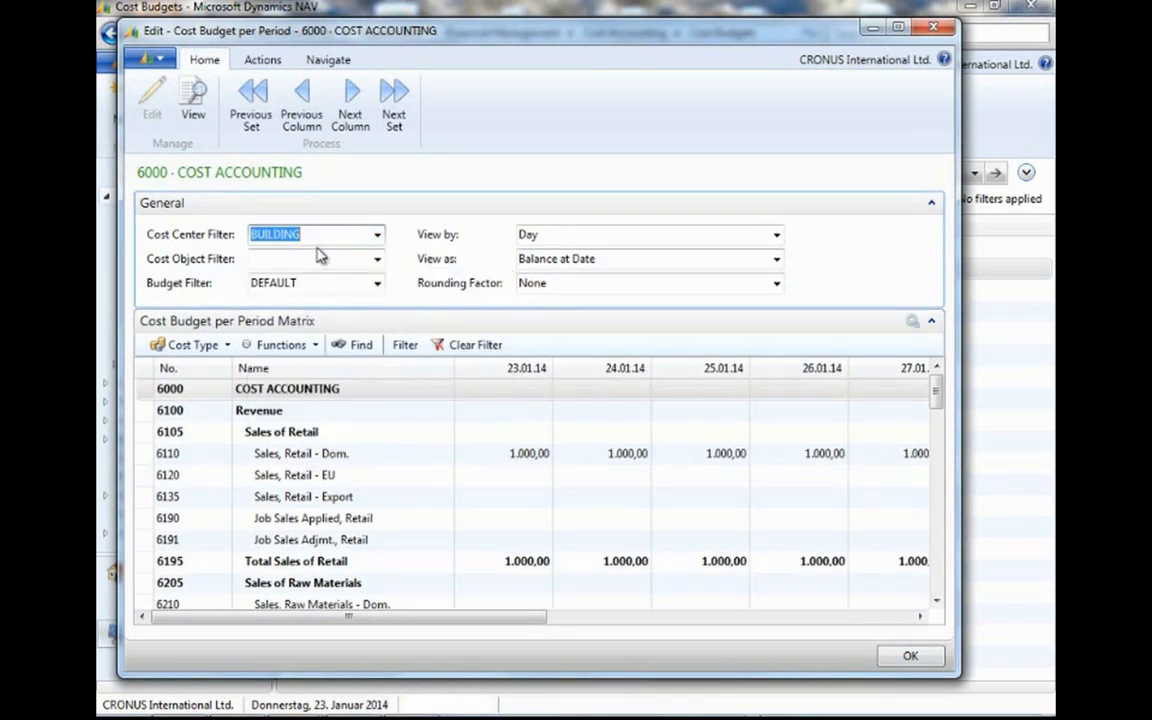
left_click(313, 257)
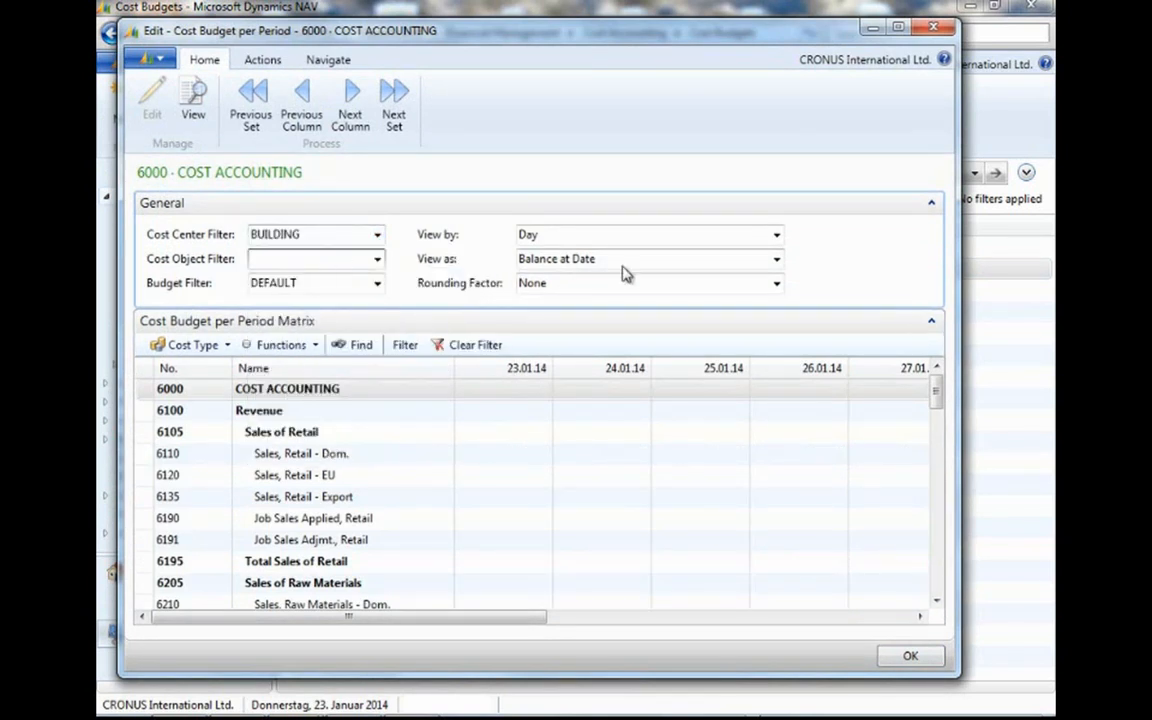
left_click(777, 260)
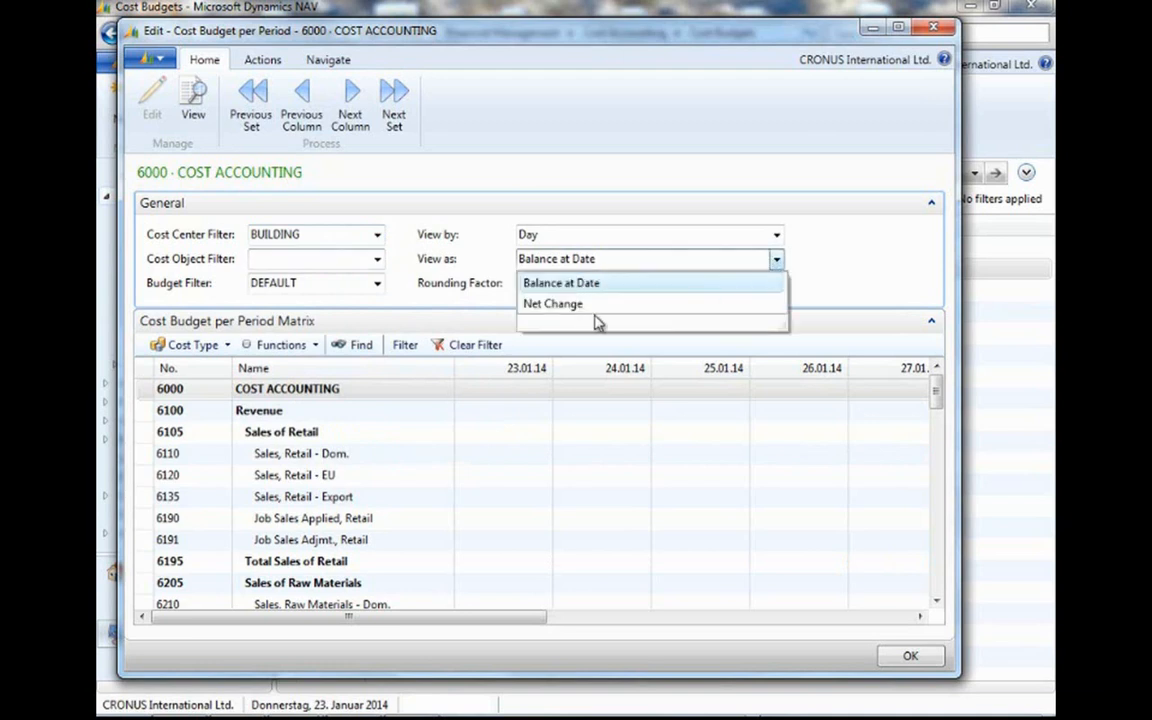
left_click(575, 303)
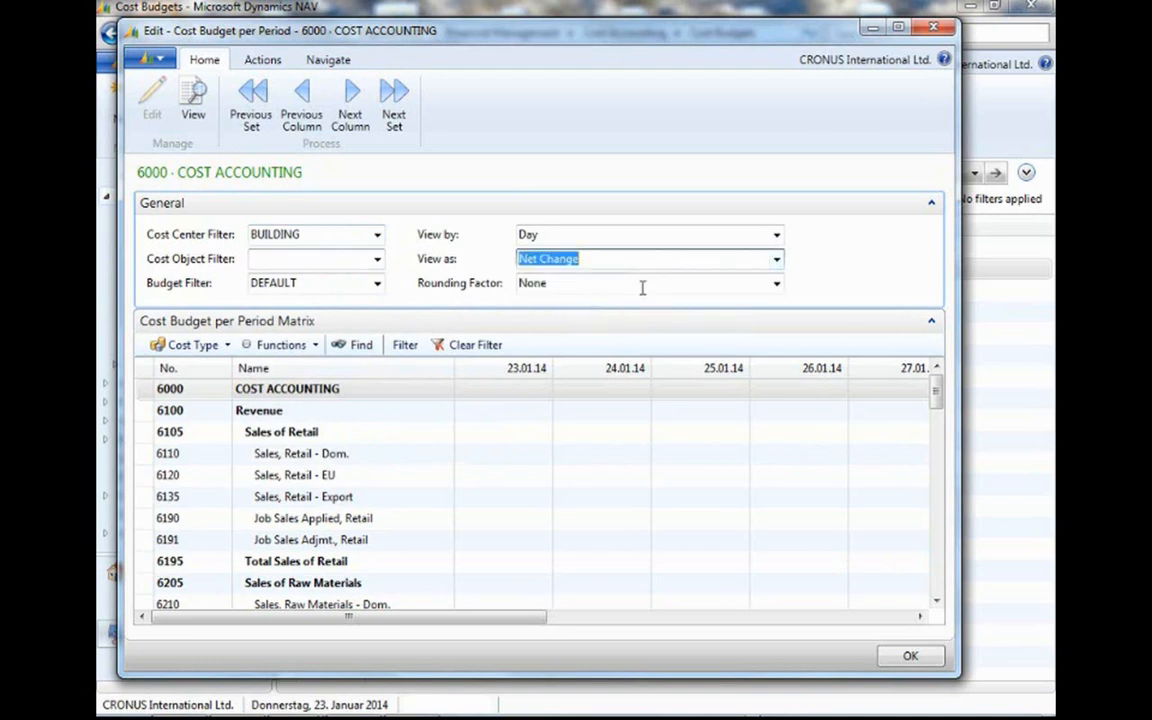
left_click(777, 234)
left_click(548, 300)
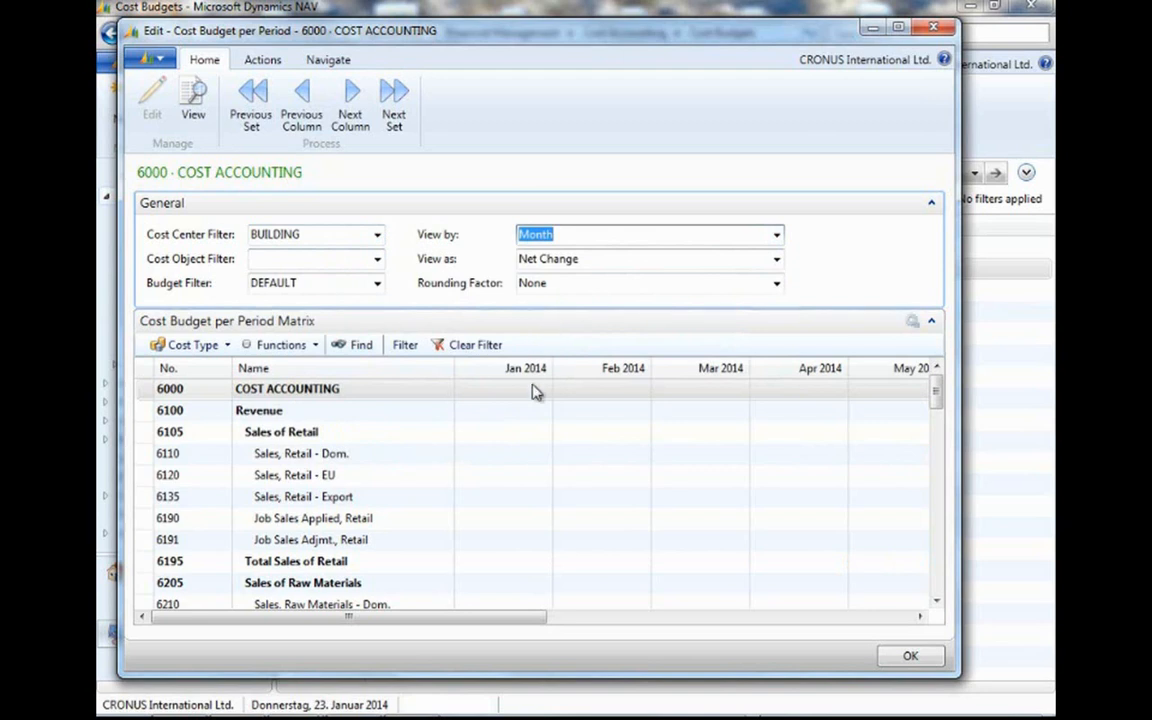
Enter a January 2014 budget of 1000 for cost type 6110, Sales, Retail - Dom.
left_click(508, 453)
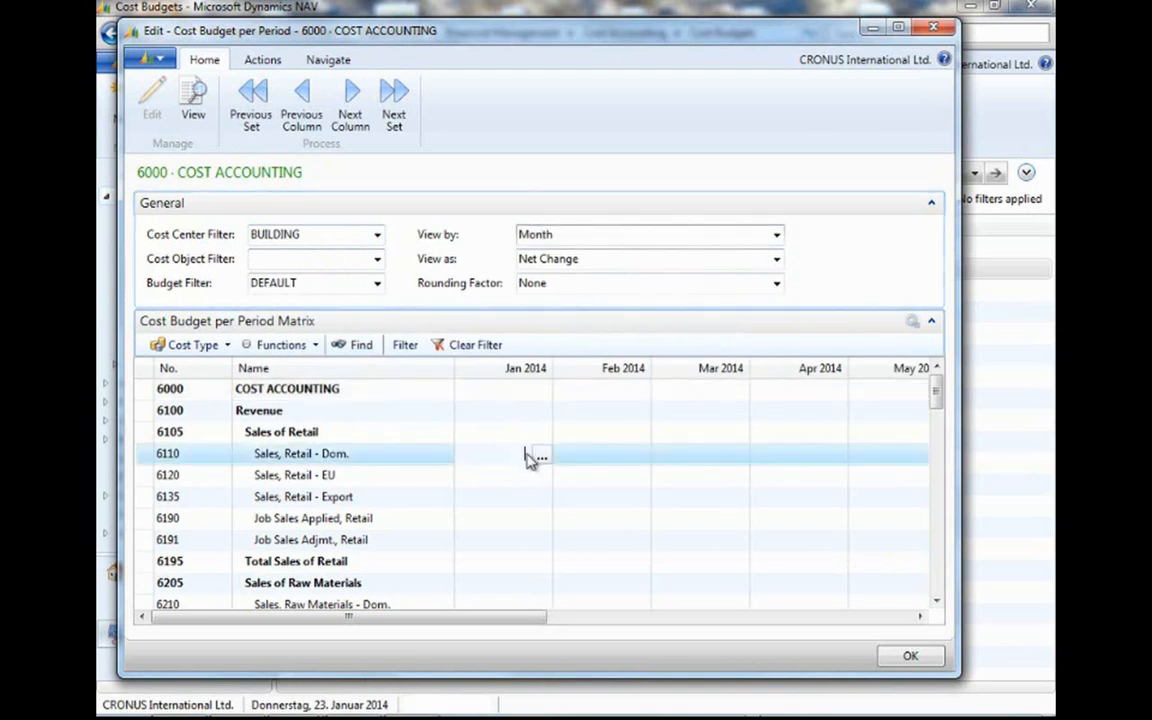
type("1000")
key("Tab")
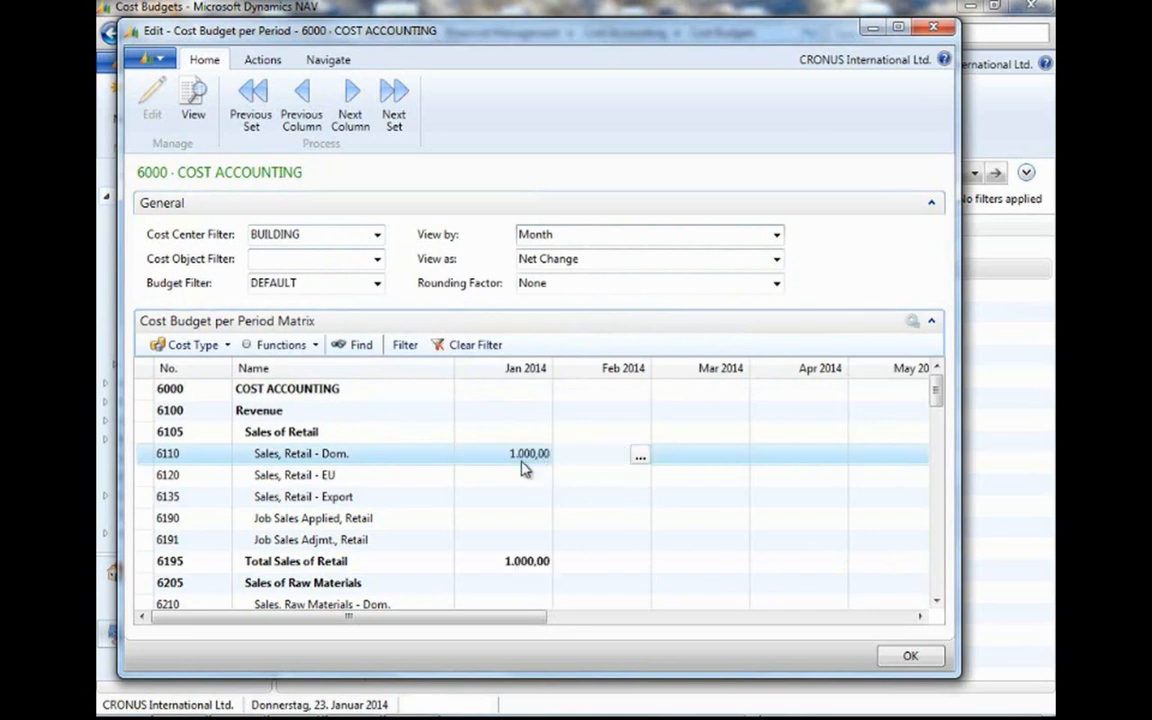
Try to enter a February 2014 budget of 1000 for cost type 6110 with cost object filter ACCESS added, and close the budget discarding the entry.
left_click(378, 262)
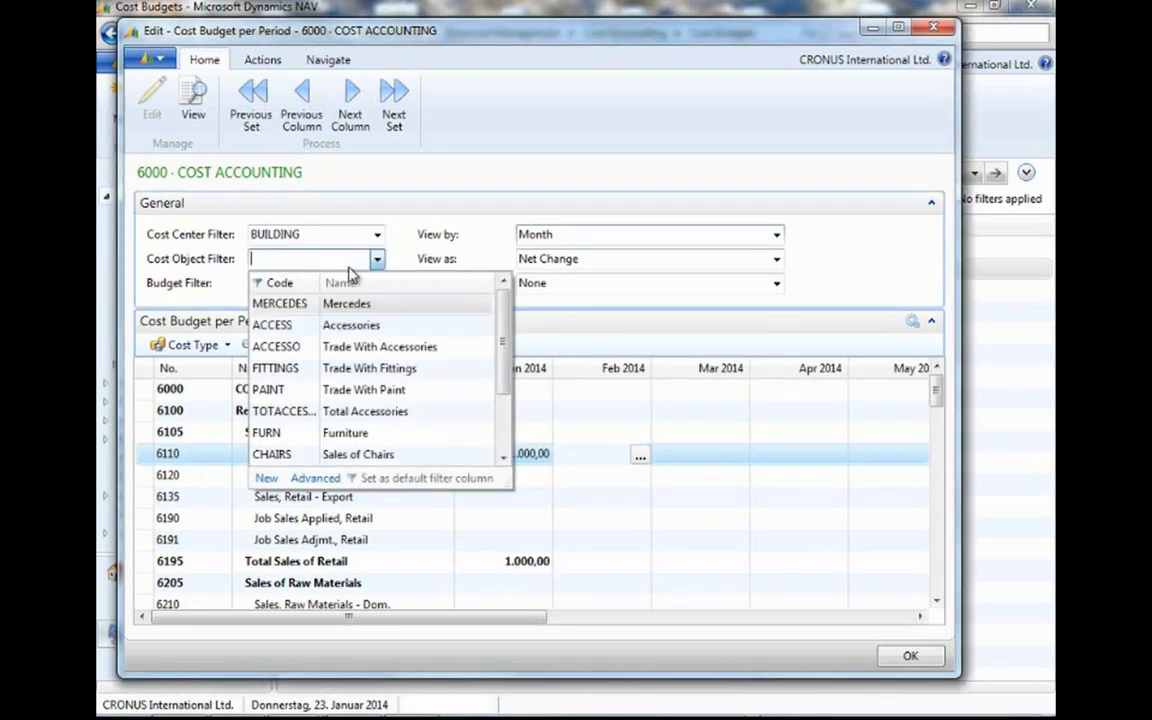
left_click(285, 326)
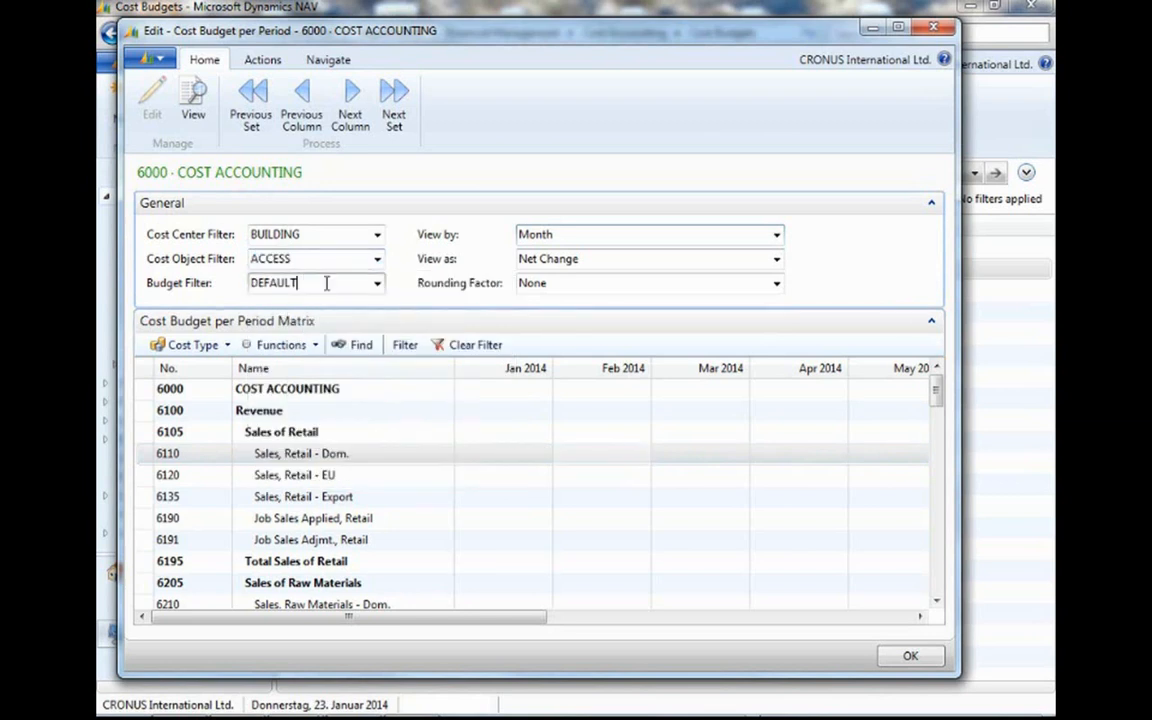
left_click(586, 458)
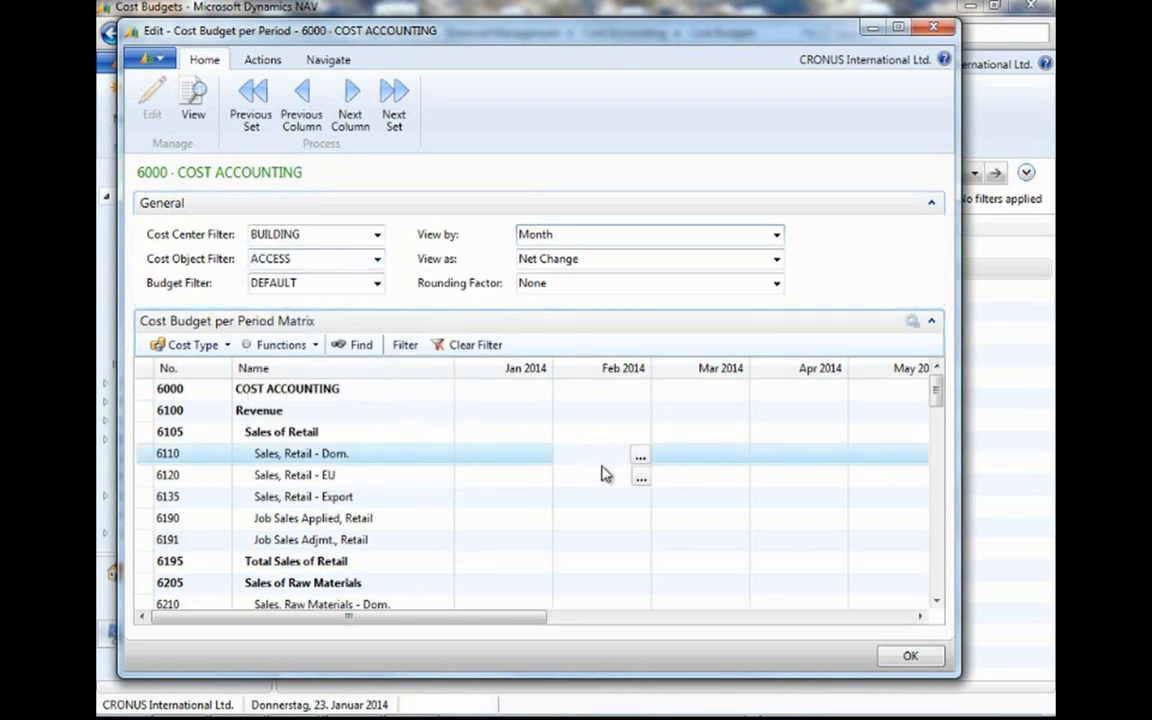
key("Return")
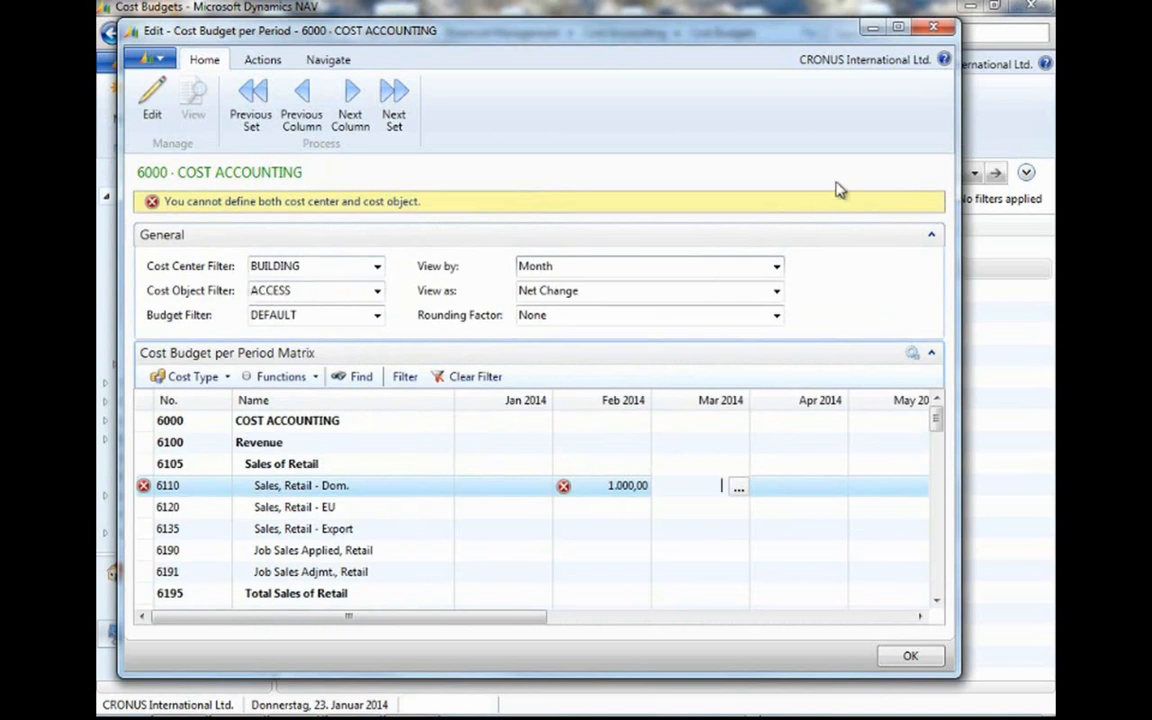
left_click(945, 35)
left_click(562, 381)
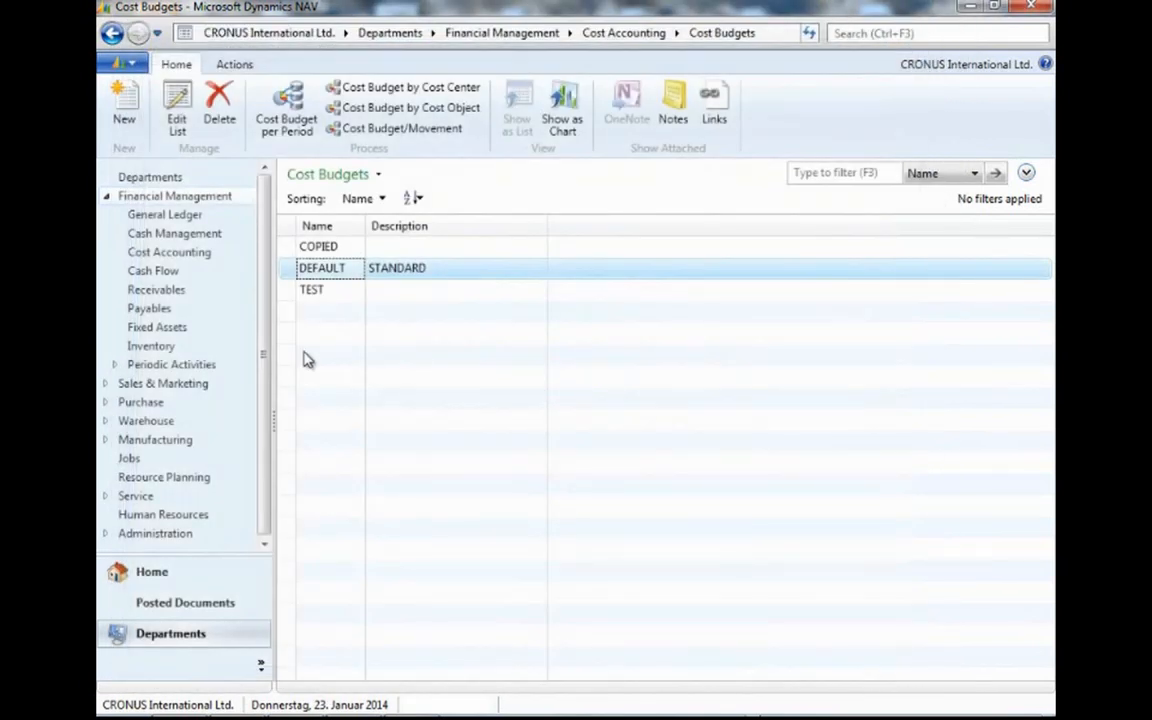
Open Cost Journals from the Cost Accounting page, enlarge the window, examine the journal's columns including the balancing ones, and close it.
left_click(168, 254)
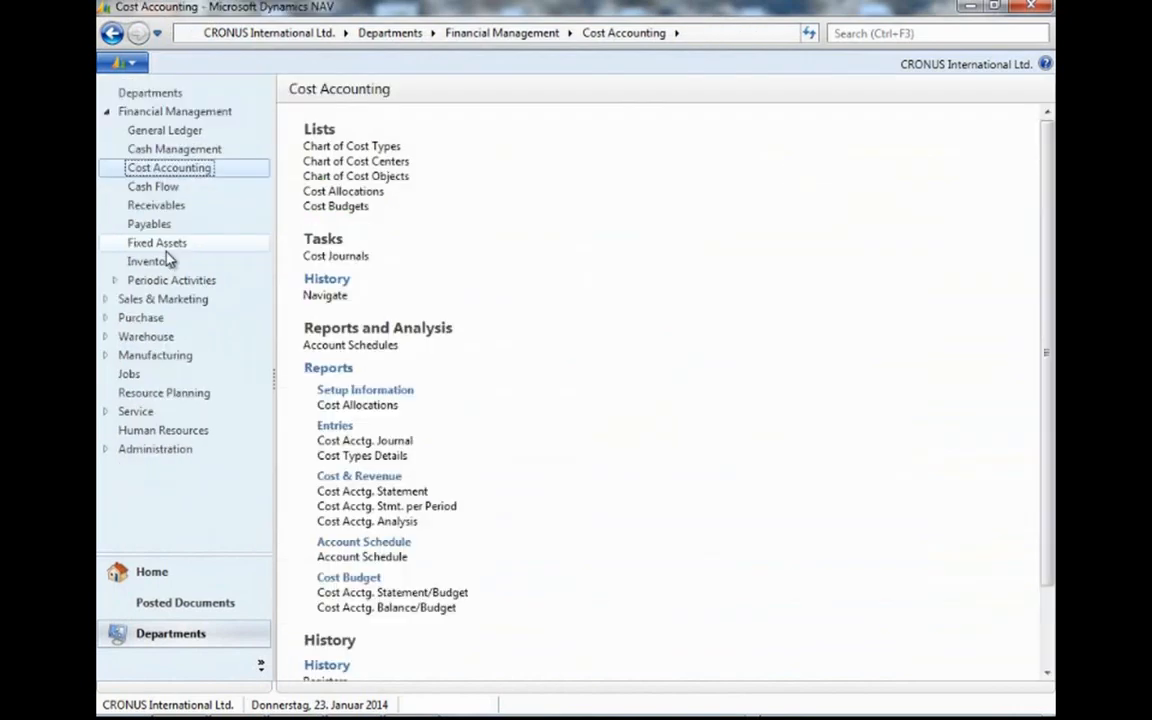
left_click(354, 258)
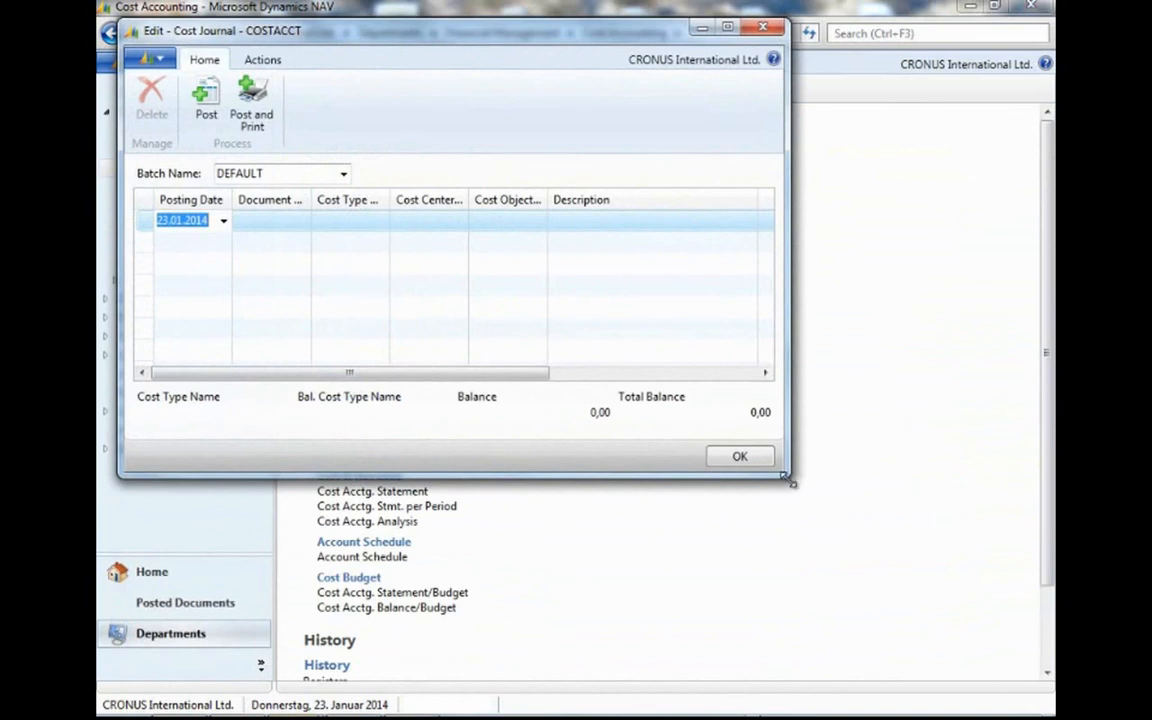
left_click_drag(787, 478, 956, 627)
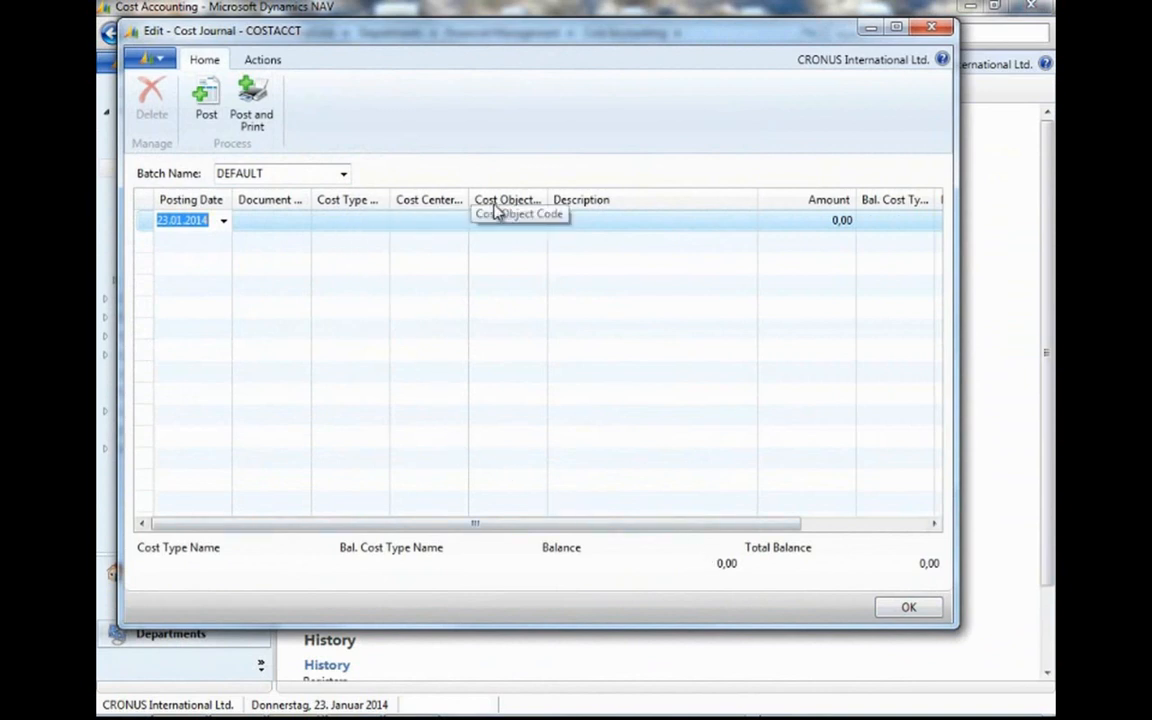
left_click_drag(589, 528, 751, 535)
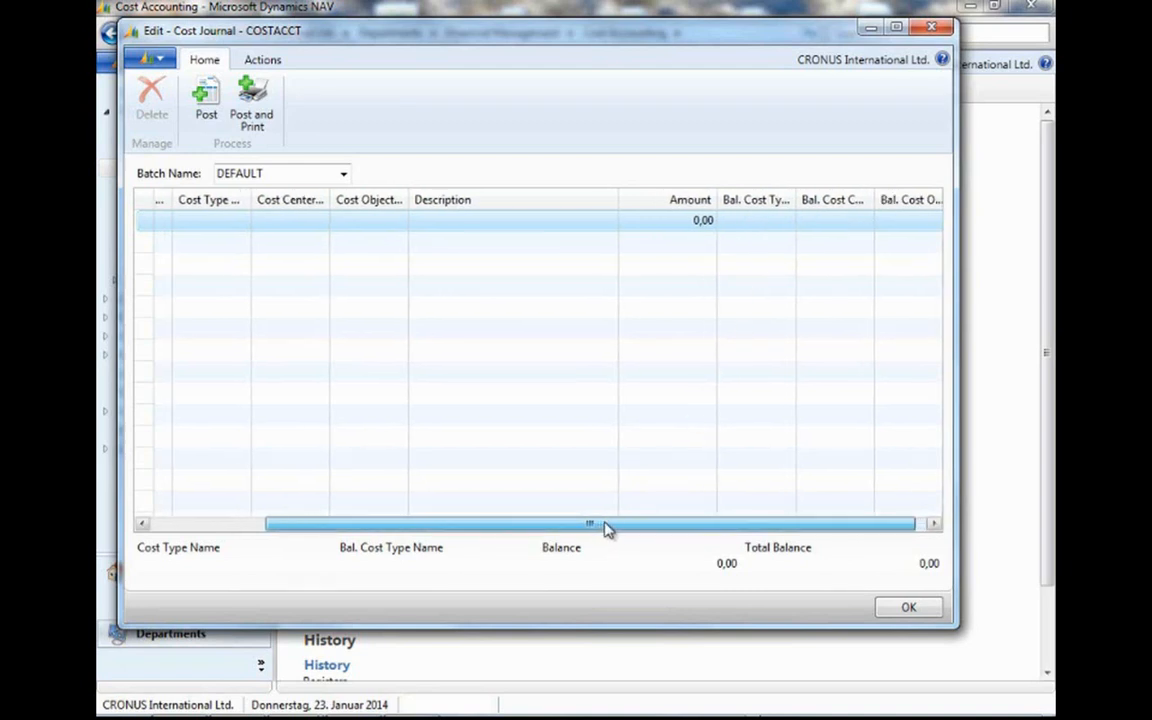
left_click_drag(609, 530, 532, 501)
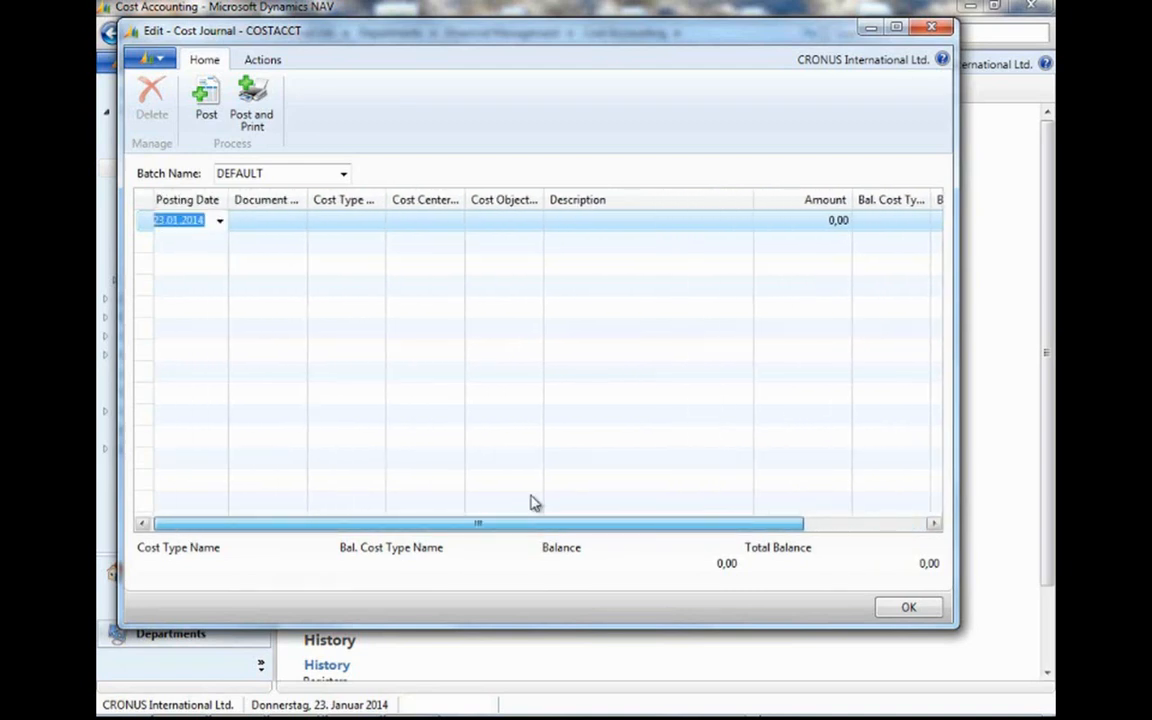
left_click(938, 30)
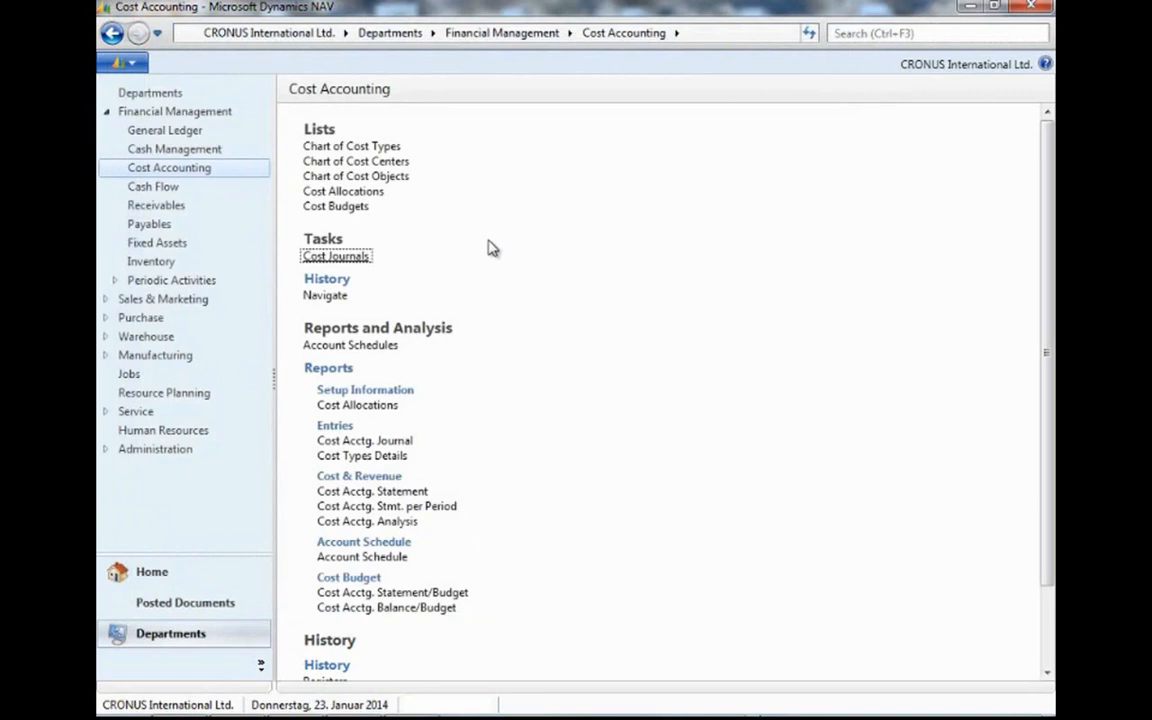
Open the CA-STAFF account schedule, Cost Acct. Personnel Costs, for editing from an enlarged Account Schedules list.
left_click(362, 346)
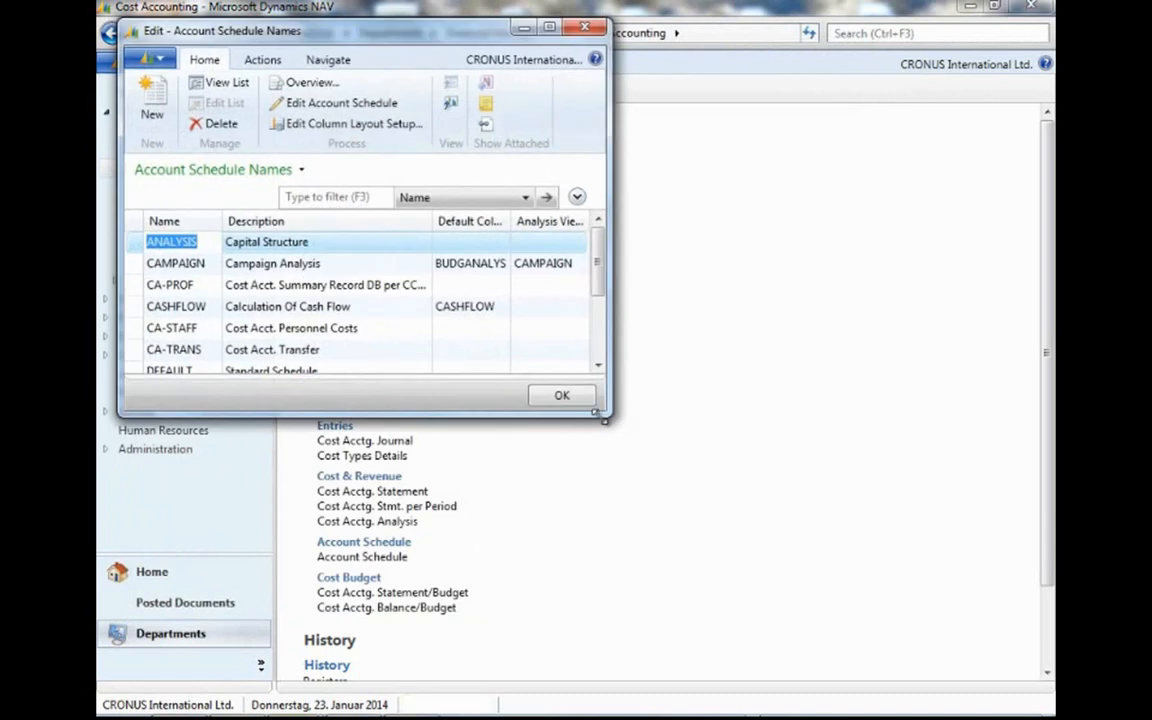
left_click_drag(604, 420, 748, 574)
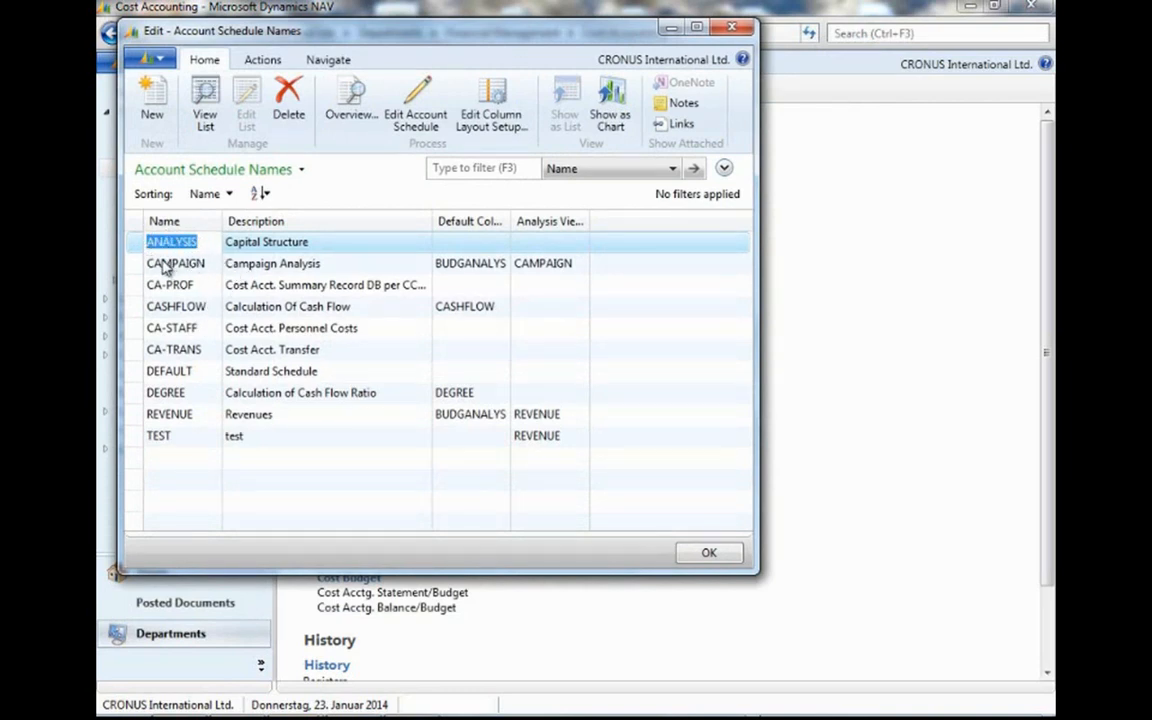
left_click(189, 306)
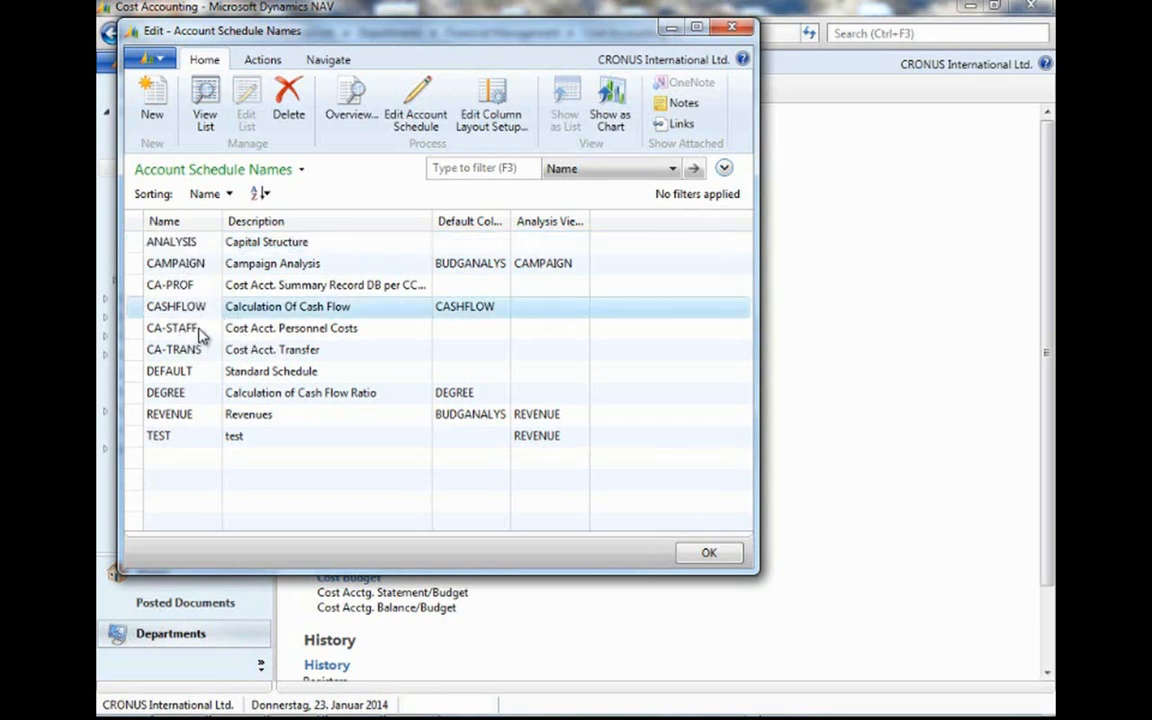
left_click(213, 328)
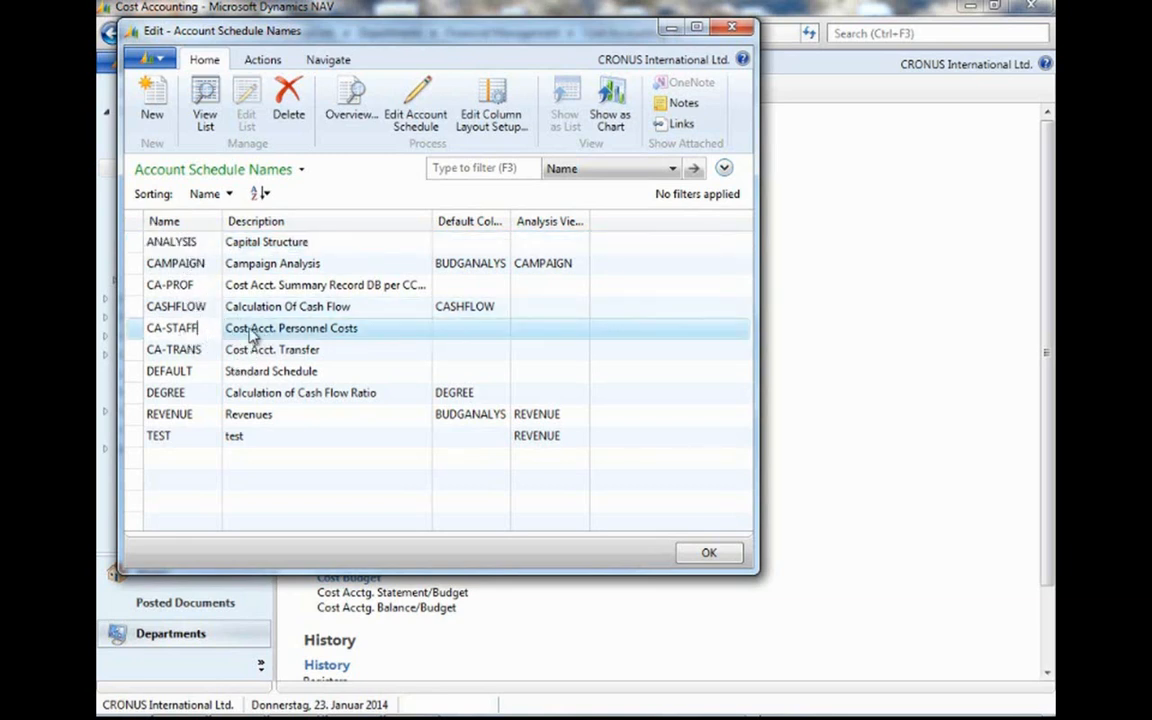
left_click(412, 118)
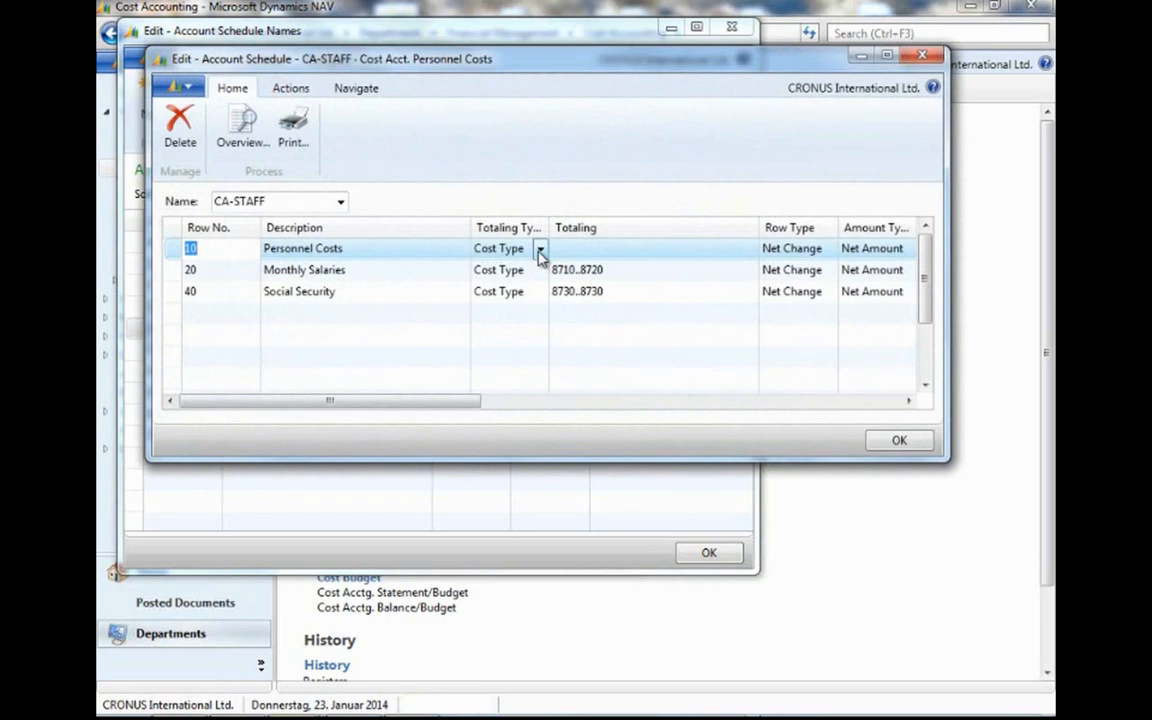
Examine the Totaling Type options for the Personnel Costs row, and close the schedule and the list without changing anything.
left_click(540, 251)
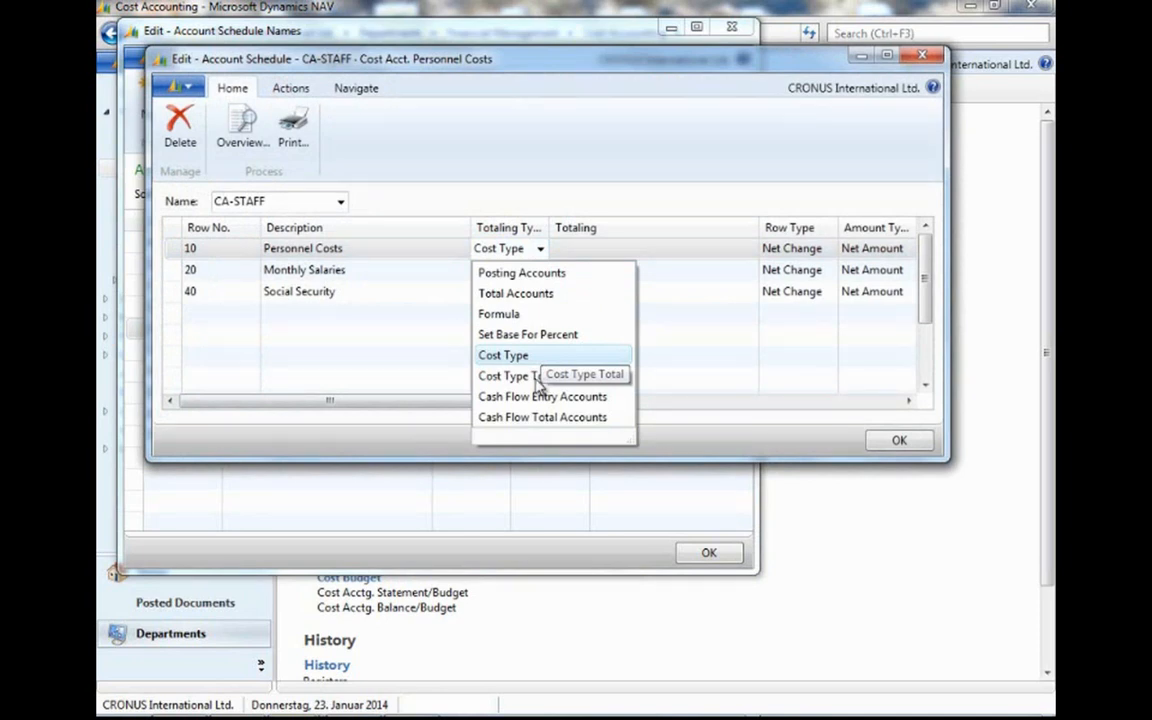
left_click(660, 183)
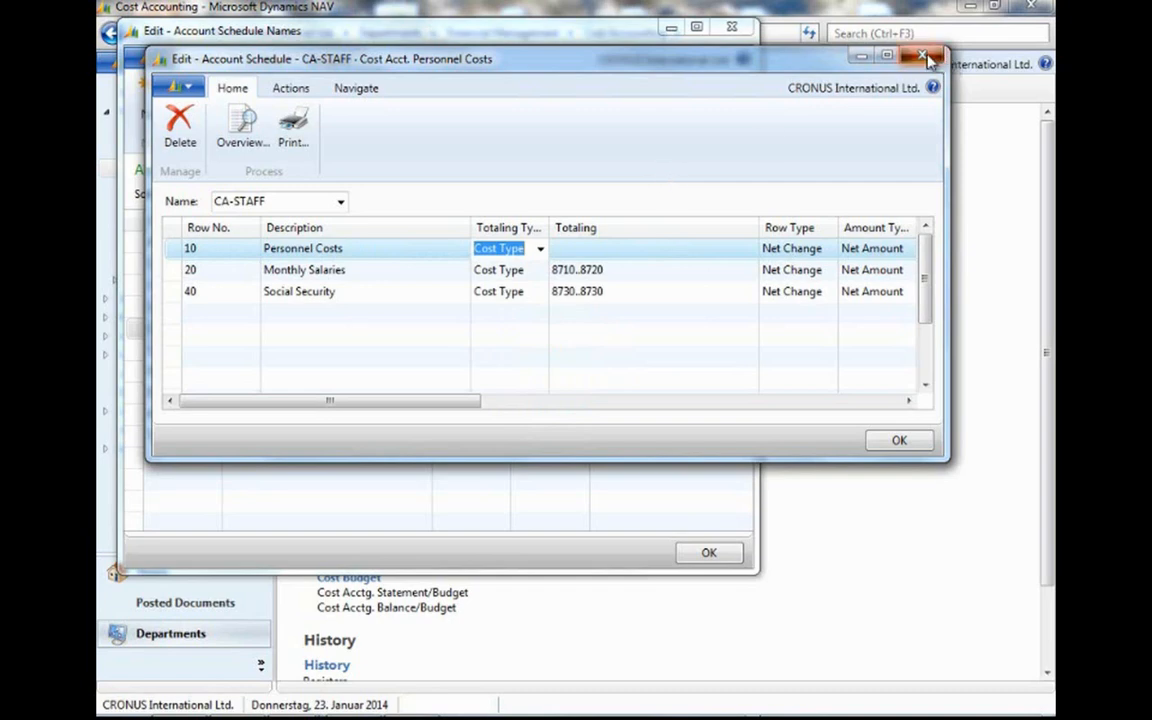
left_click(926, 57)
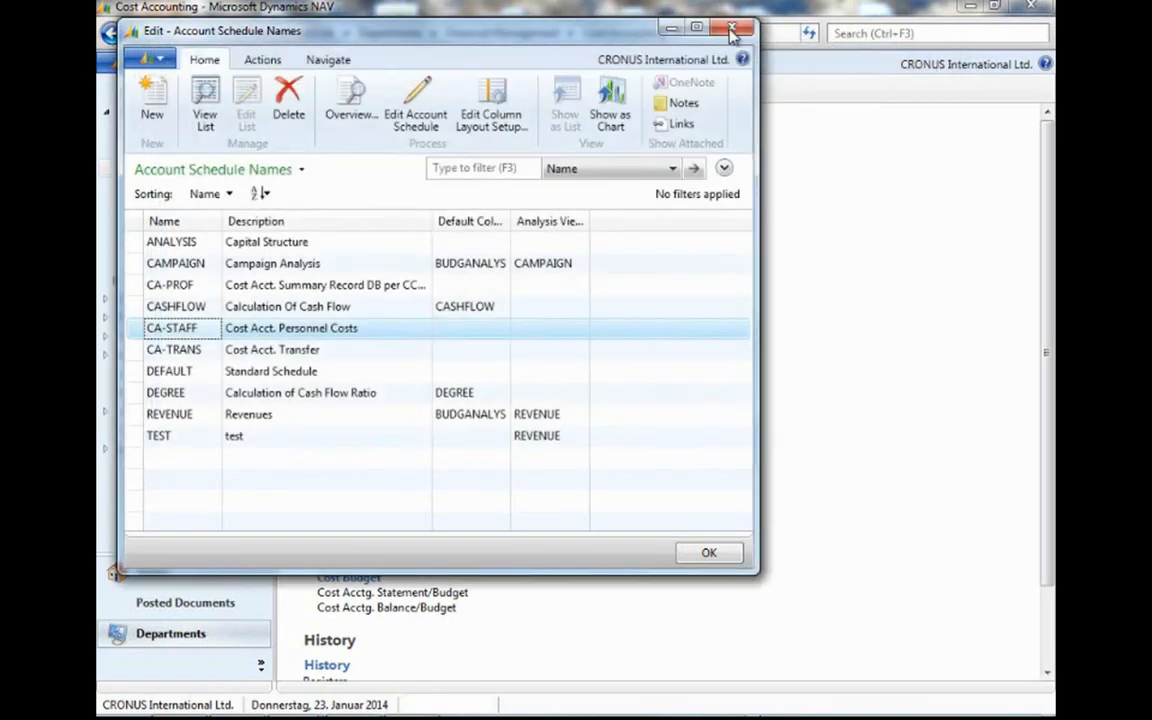
left_click(733, 29)
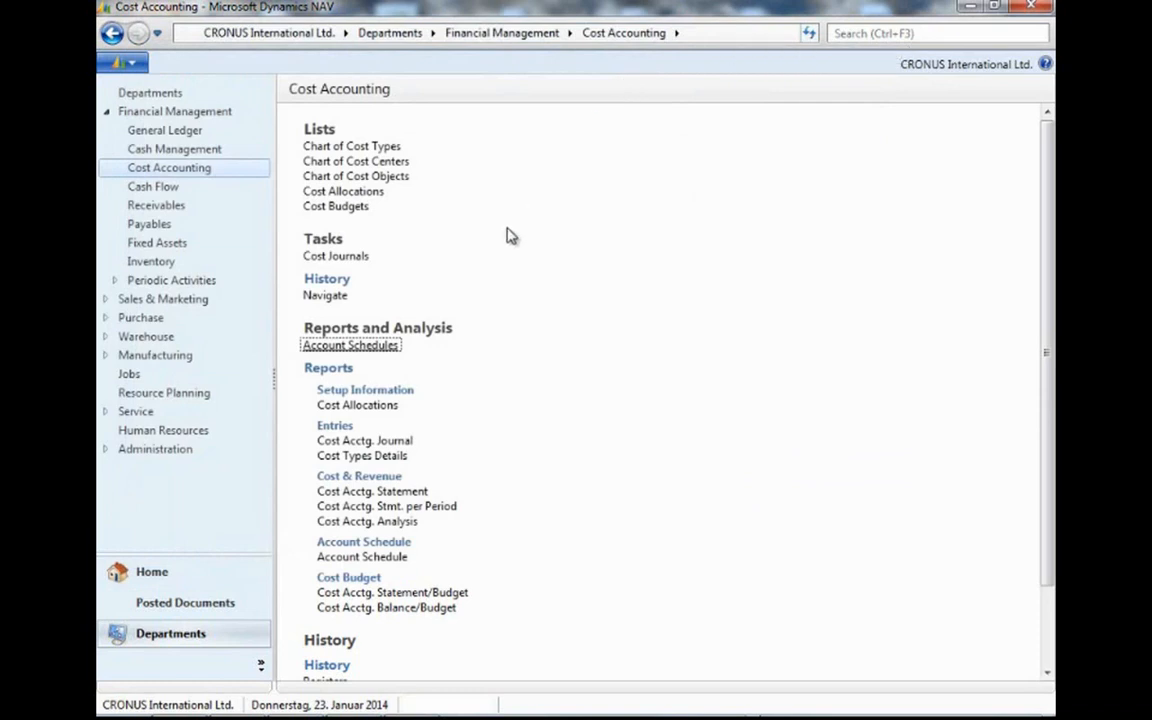
Open Cost Accounting Setup and examine the dimensions available for the Cost Object Dimension, keeping PROJECT.
left_click_drag(1043, 354, 1032, 423)
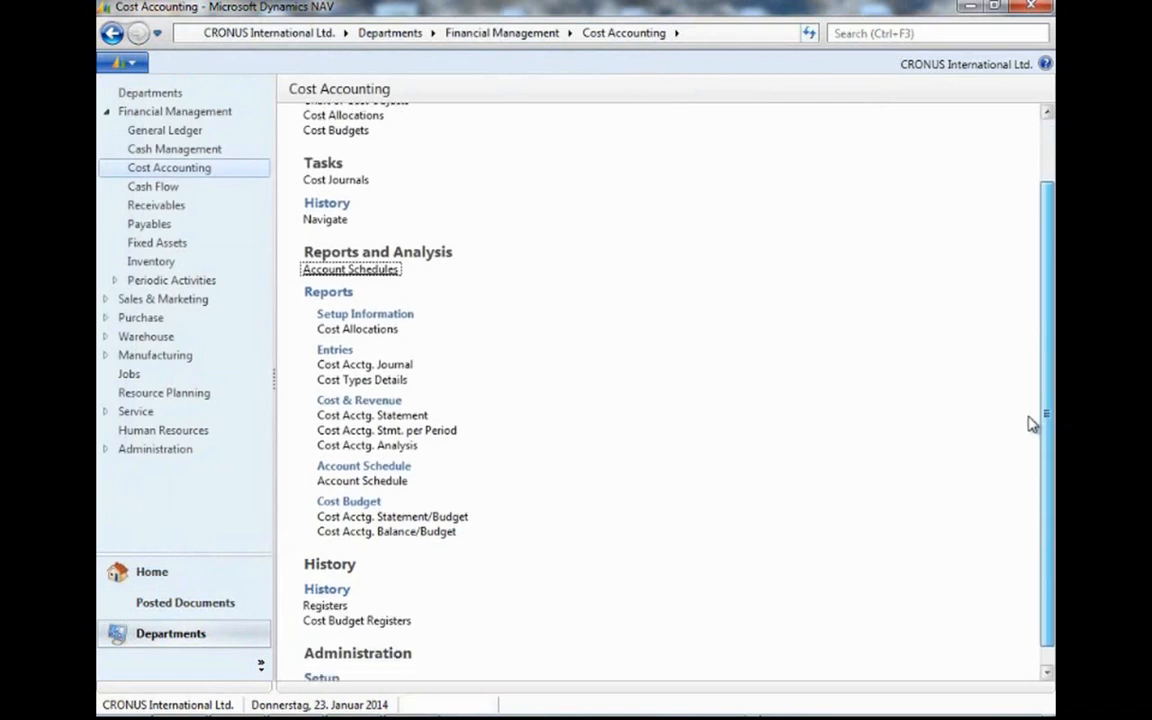
scroll(405, 655, "down", 1)
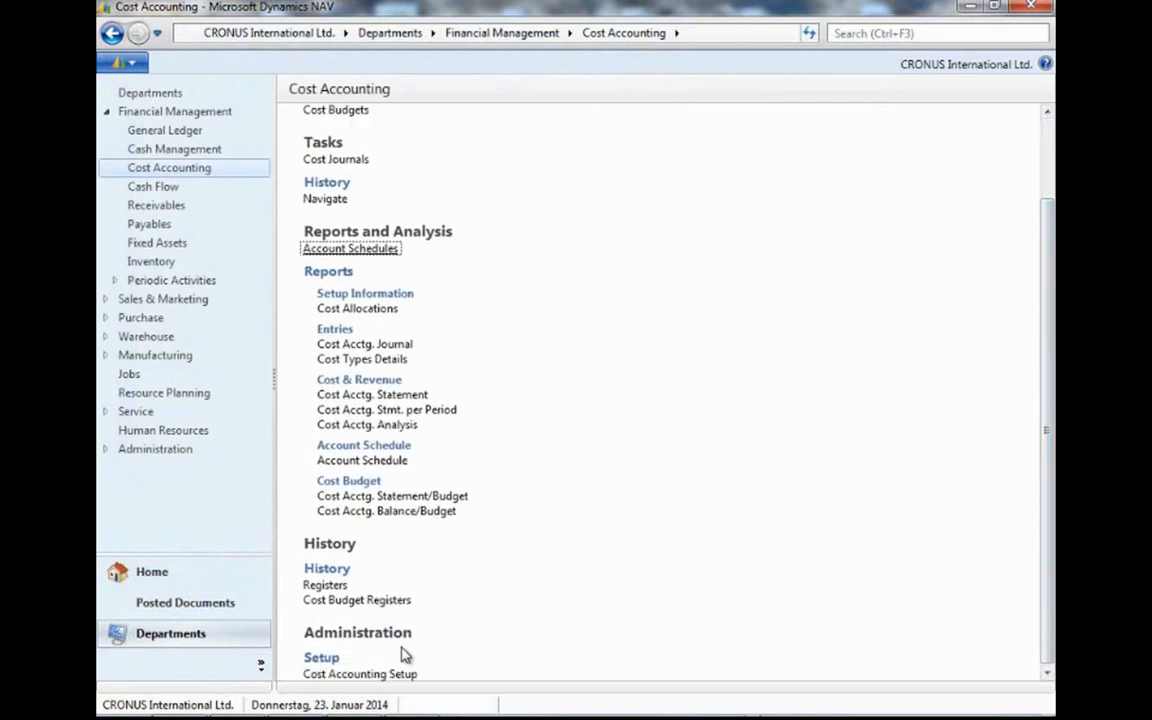
left_click(335, 674)
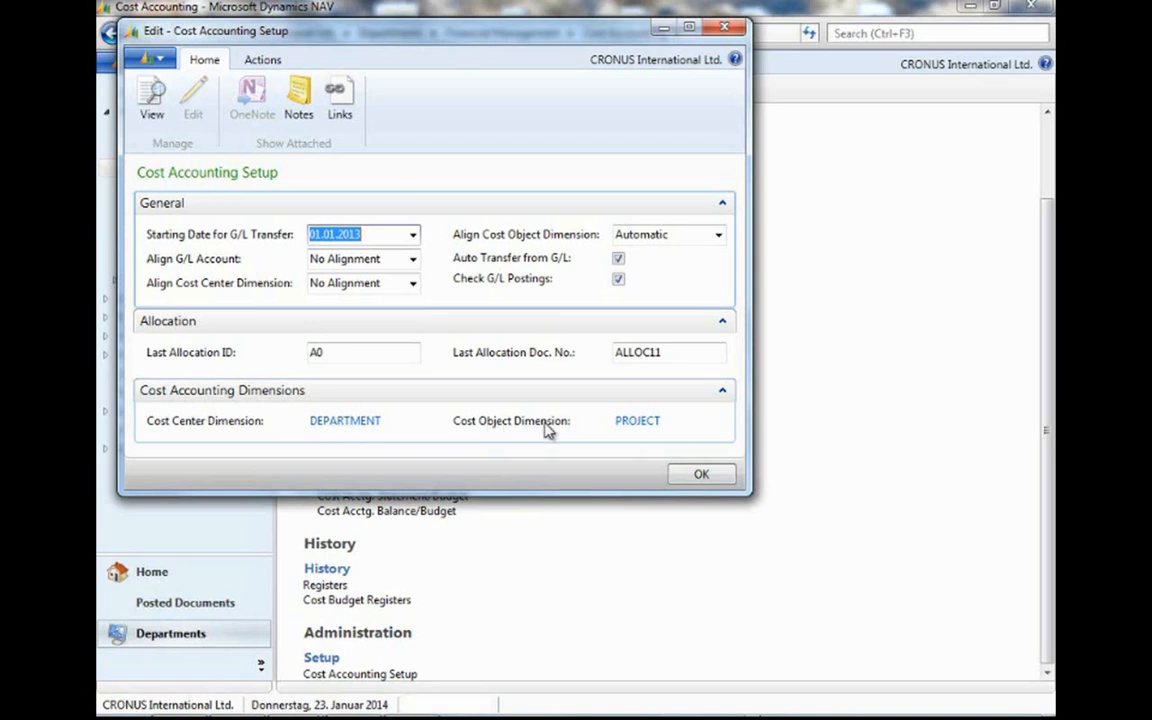
left_click(637, 422)
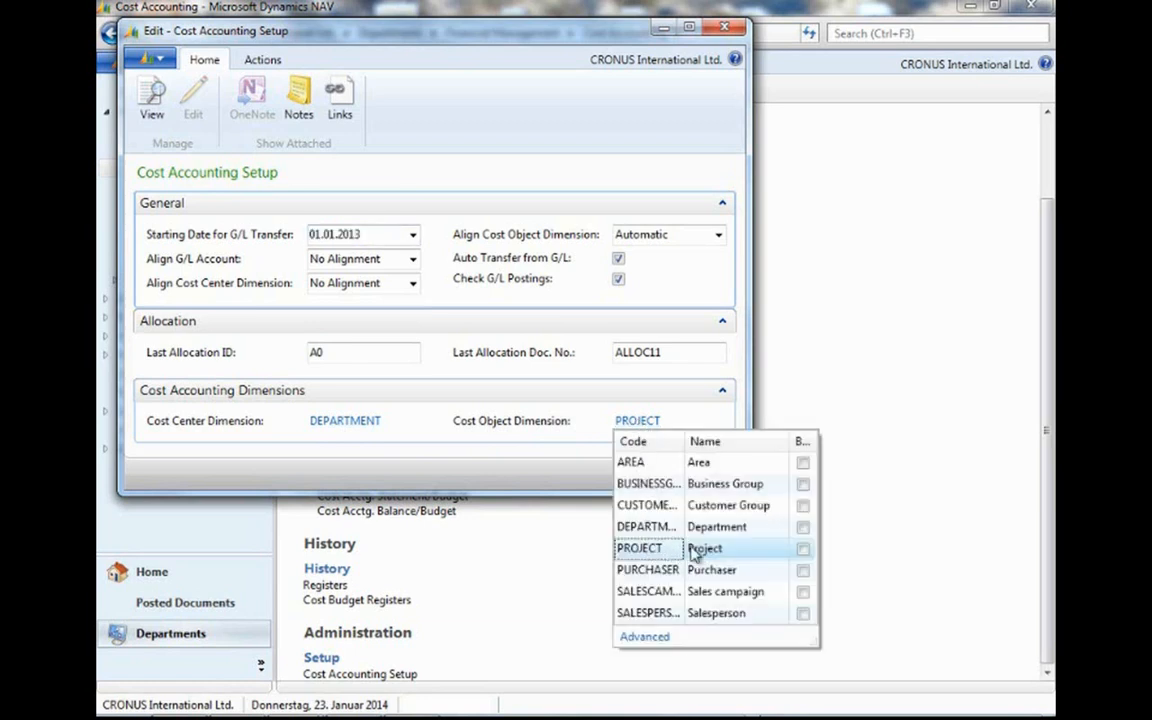
left_click(437, 458)
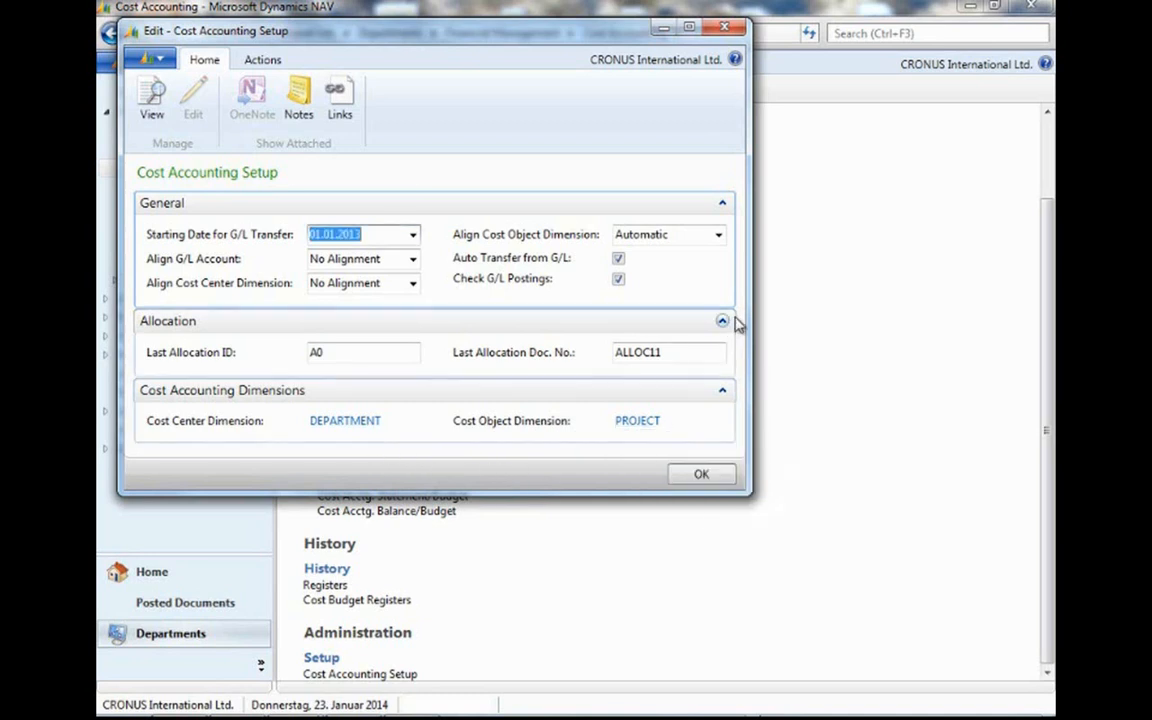
Examine the Last Allocation ID and Last Allocation Doc. No. in the setup, and collapse the Allocation section.
left_click(377, 355)
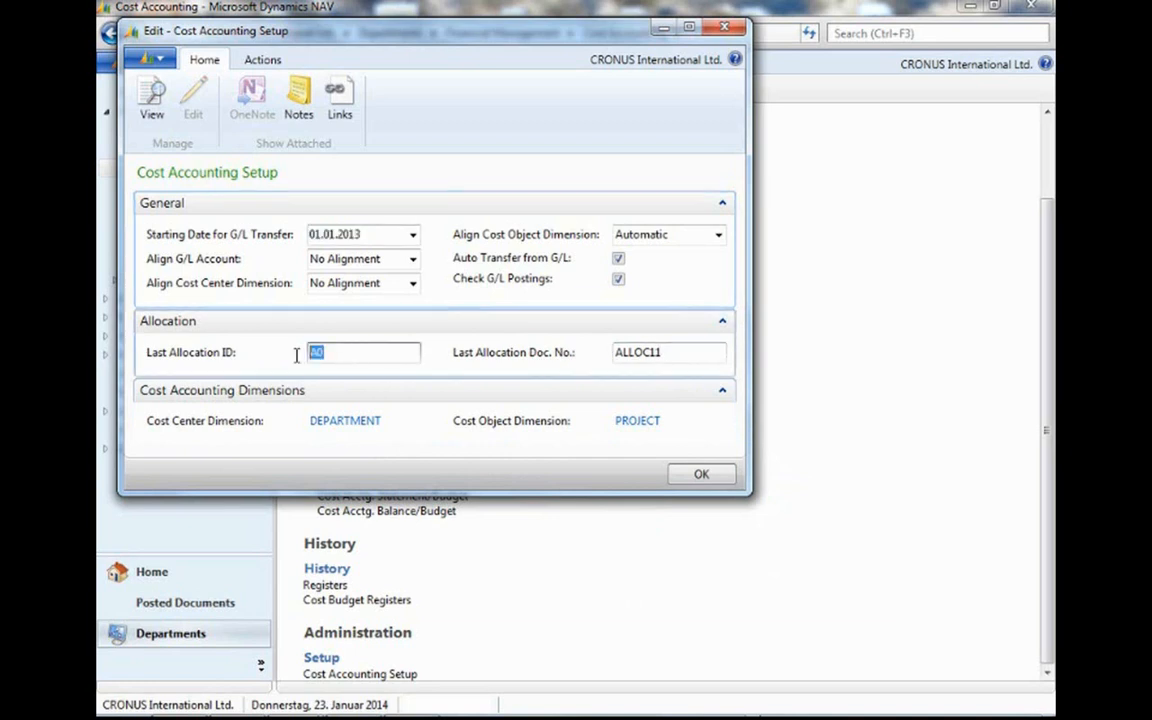
left_click(692, 352)
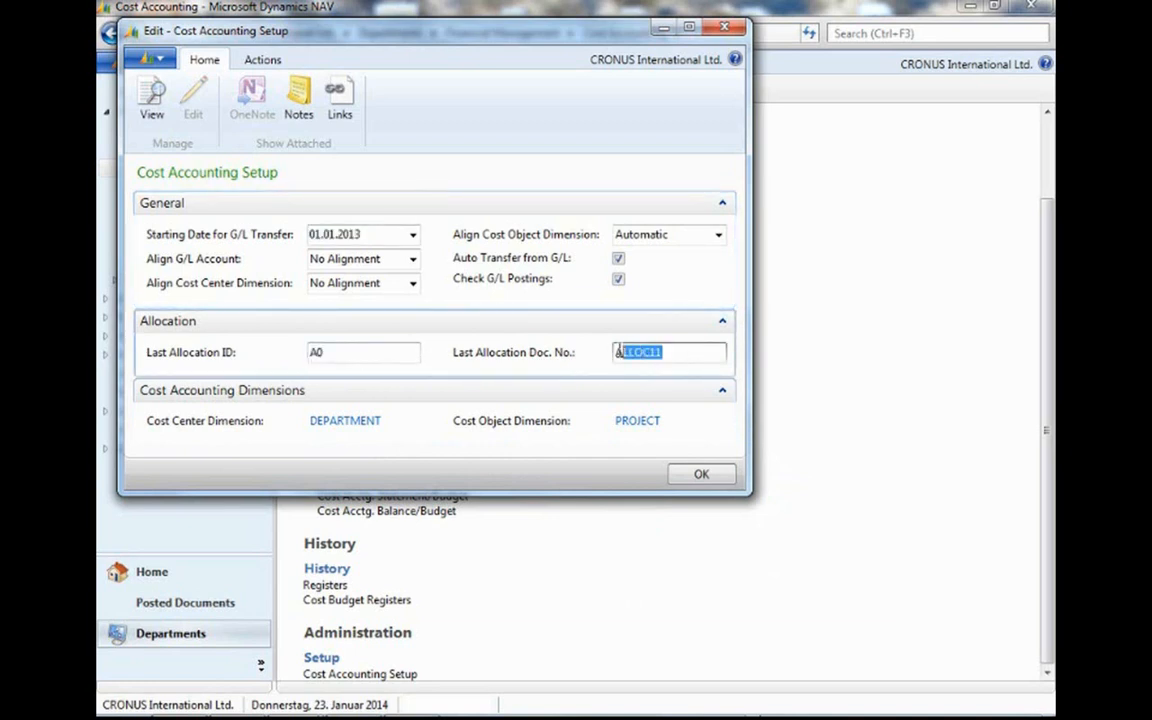
left_click(363, 353)
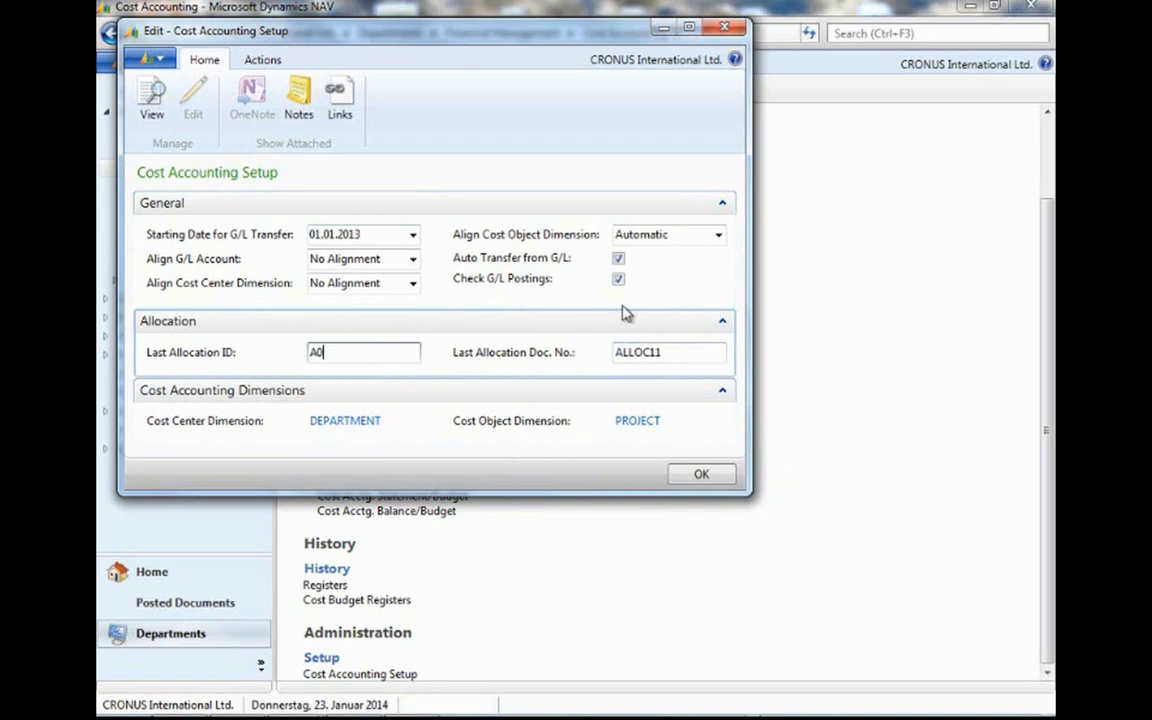
left_click(722, 322)
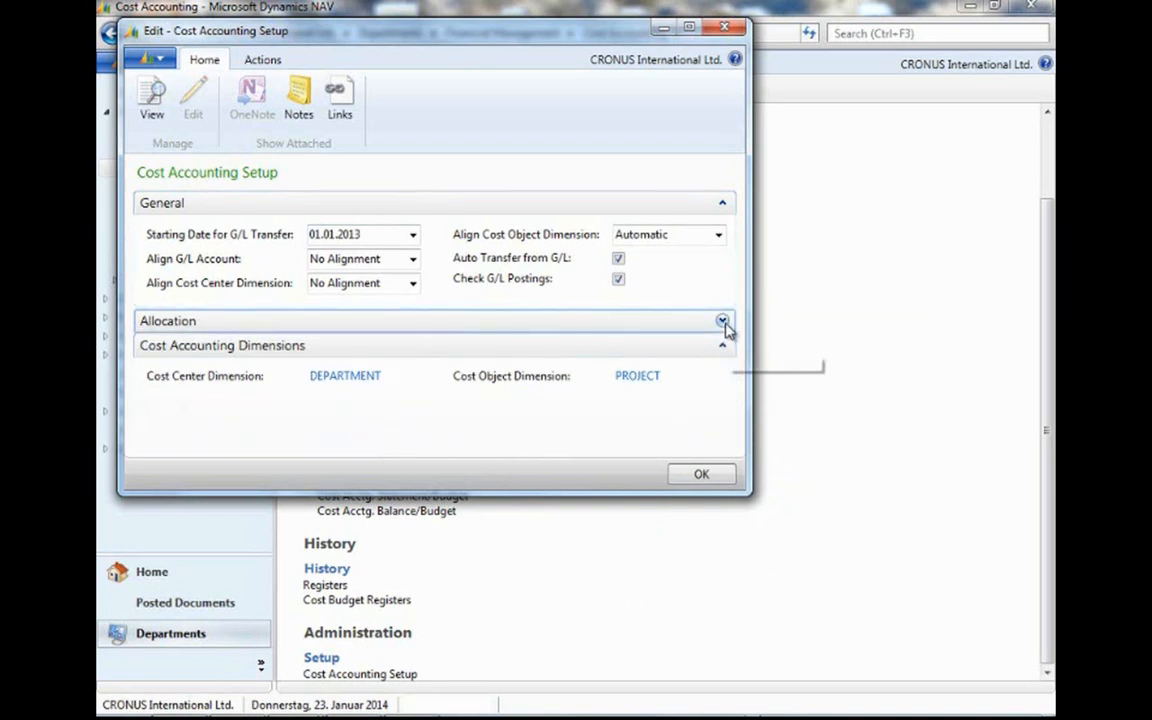
Examine the Align G/L Account options without changing the selection, close the setup, and return to the start of the Cost Accounting page.
left_click(408, 259)
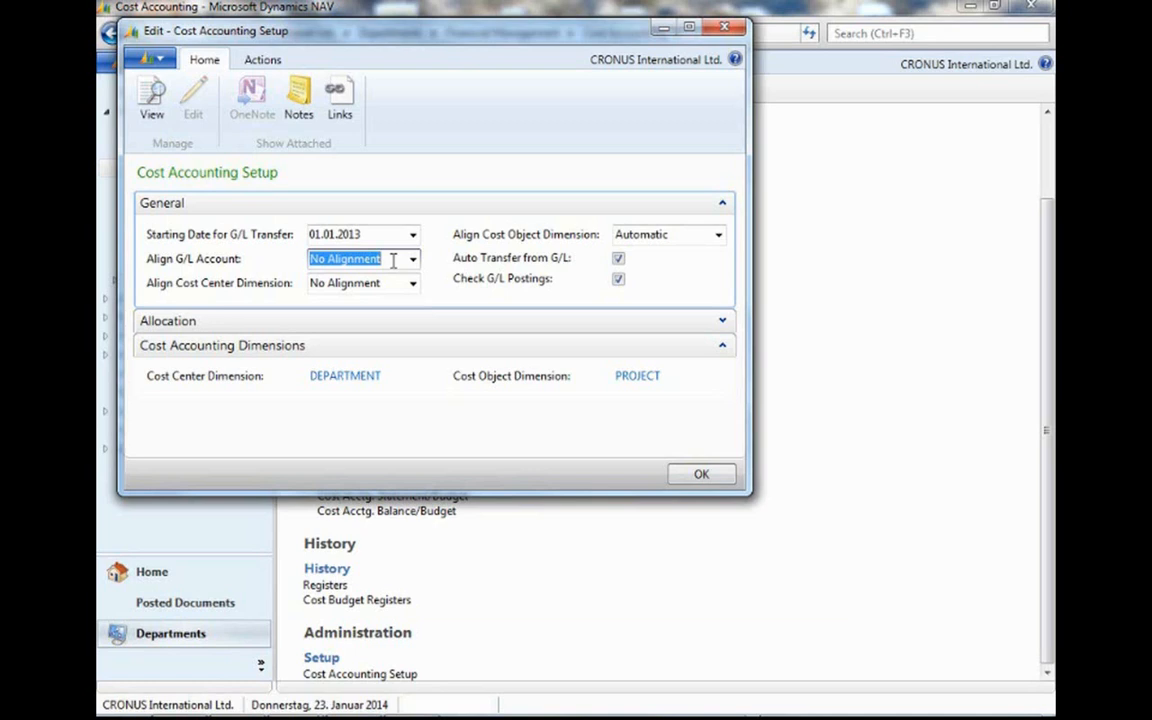
left_click(412, 259)
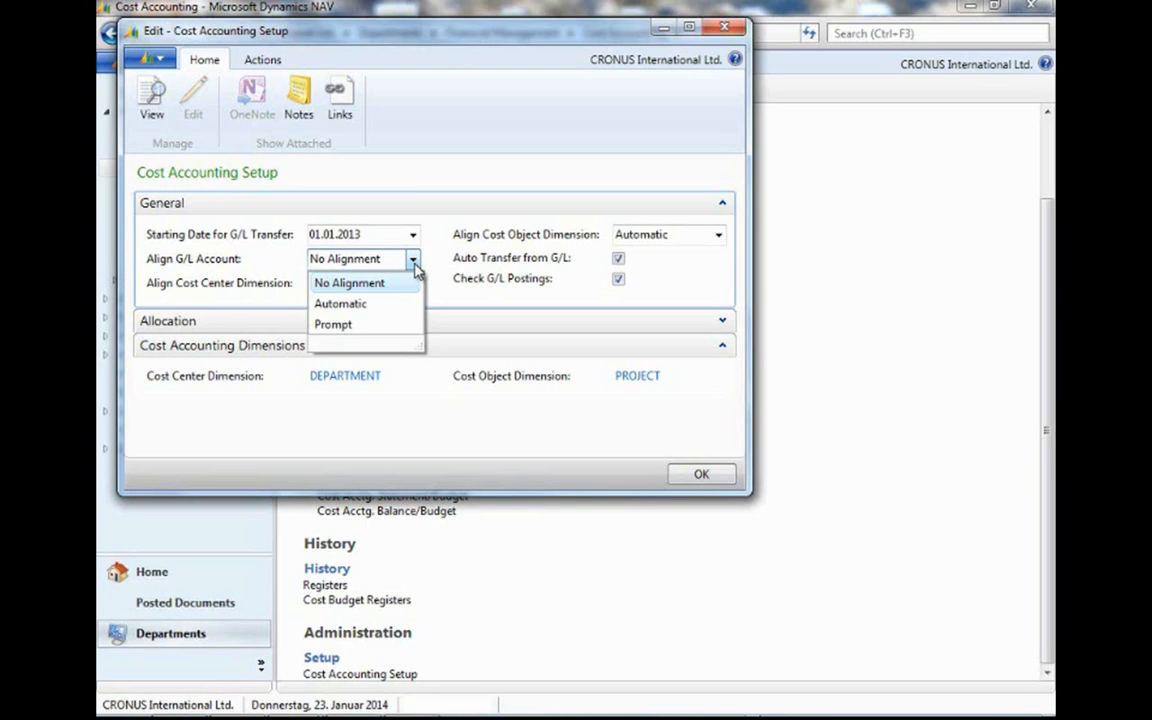
left_click(413, 259)
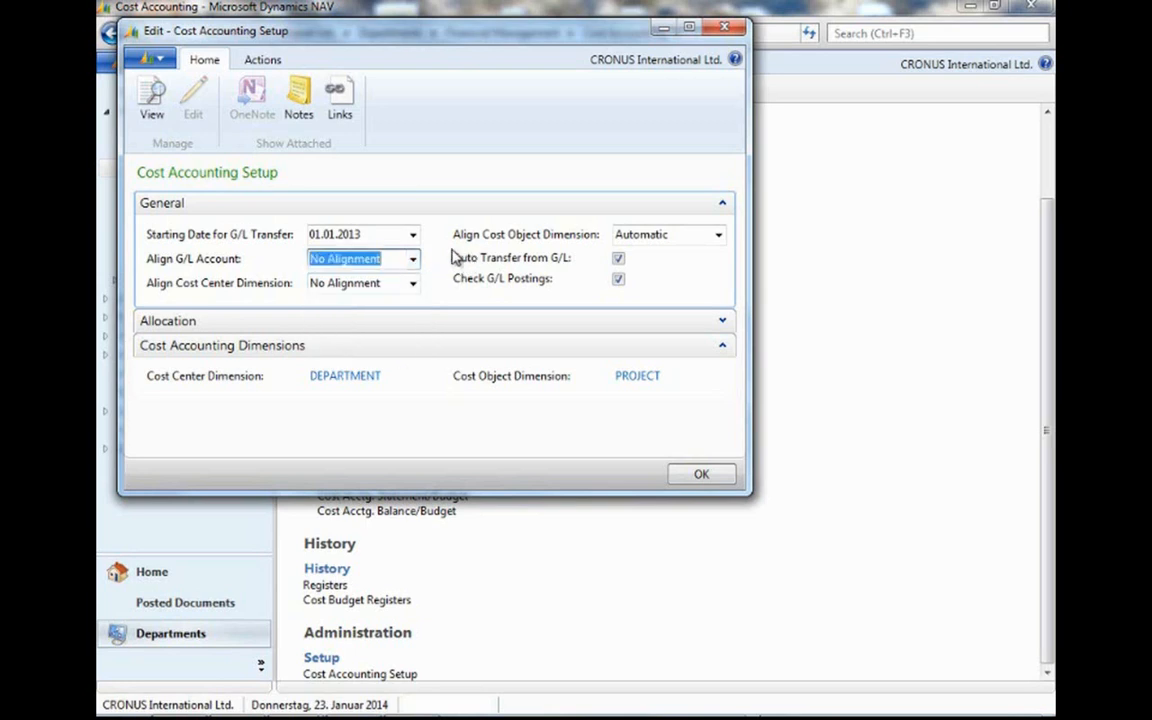
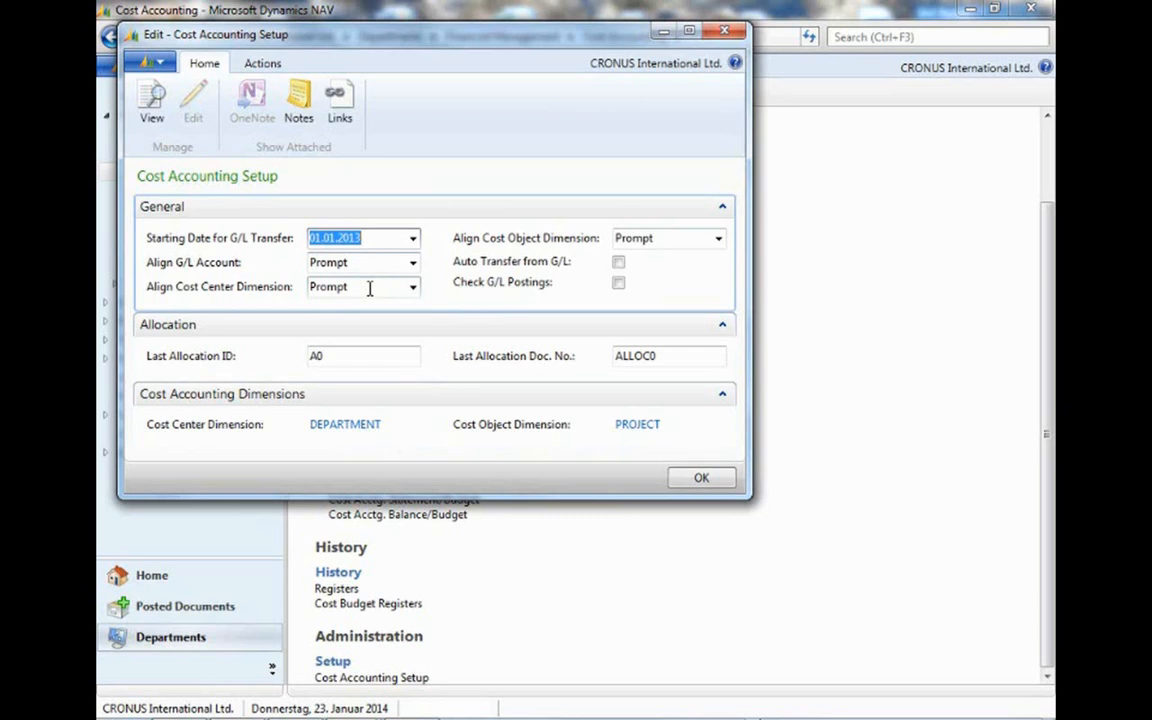
left_click(702, 480)
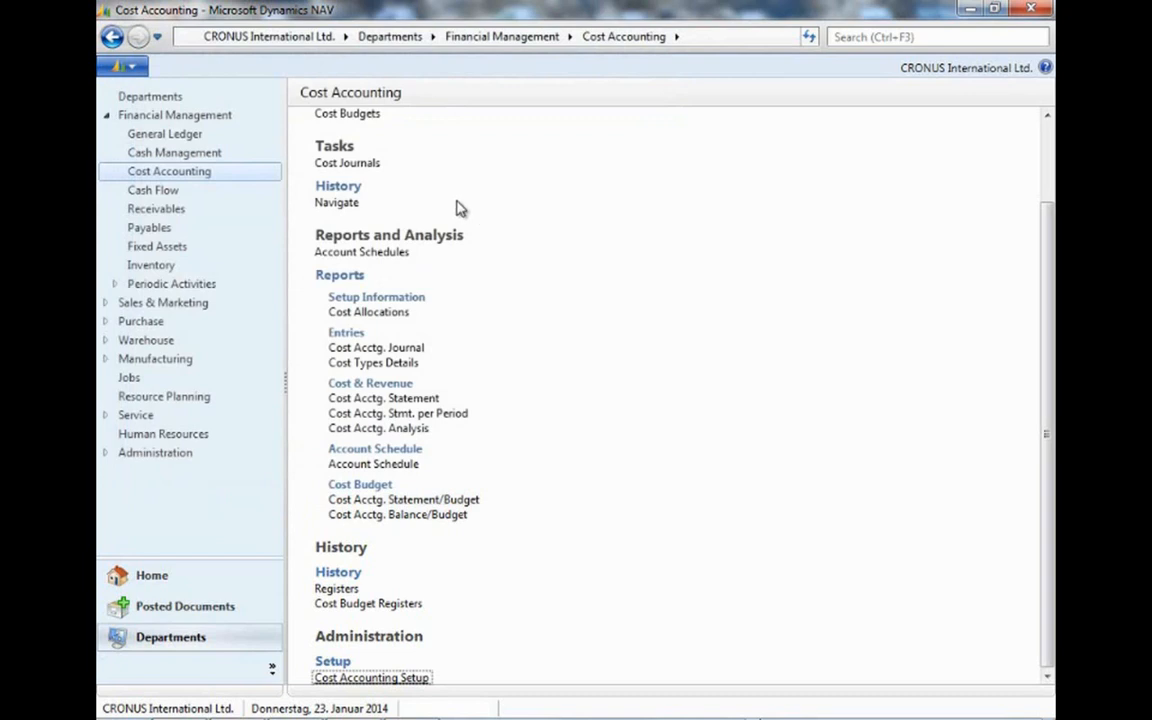
scroll(462, 207, "up", 2)
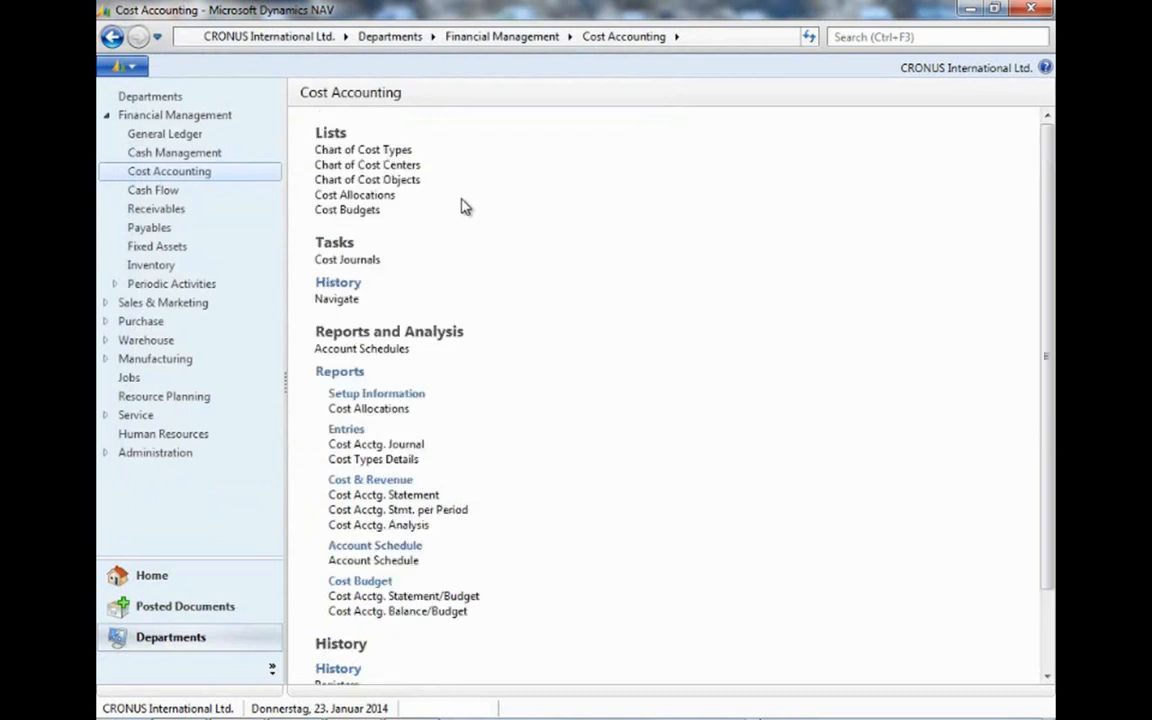
Compare the Purchase Trade cost type's G/L Account Range with the Cost Type No. of the Cost of Retail accounts in the Chart of Accounts.
left_click(378, 150)
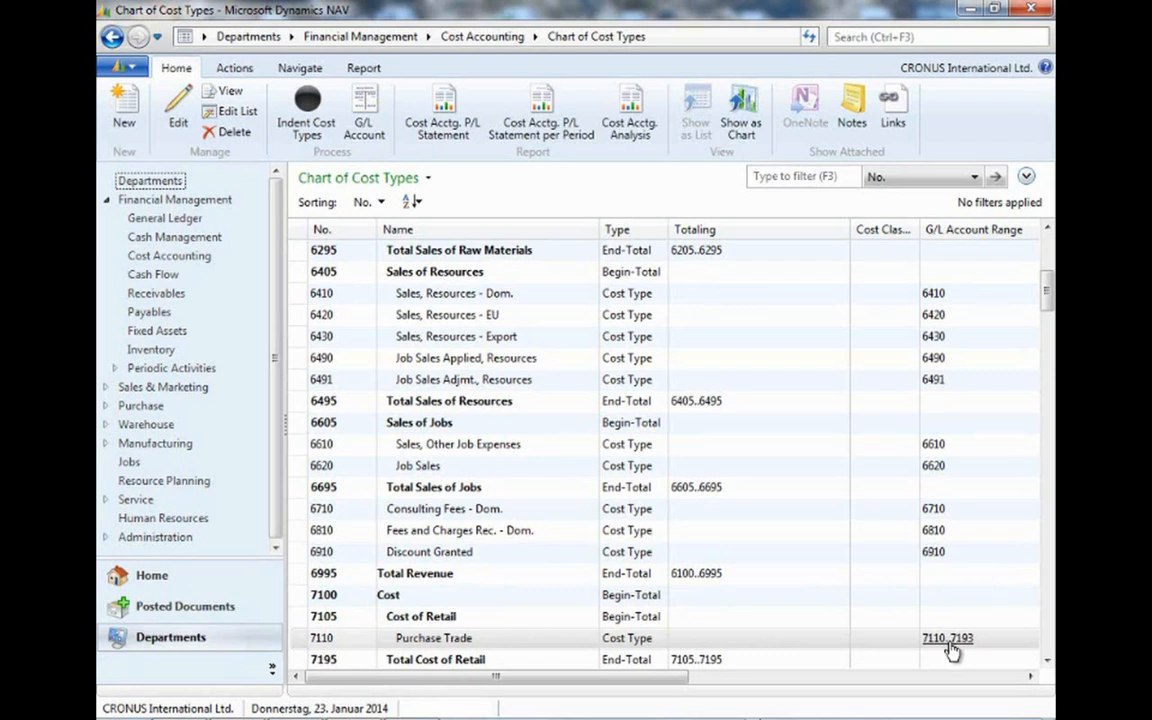
left_click(198, 200)
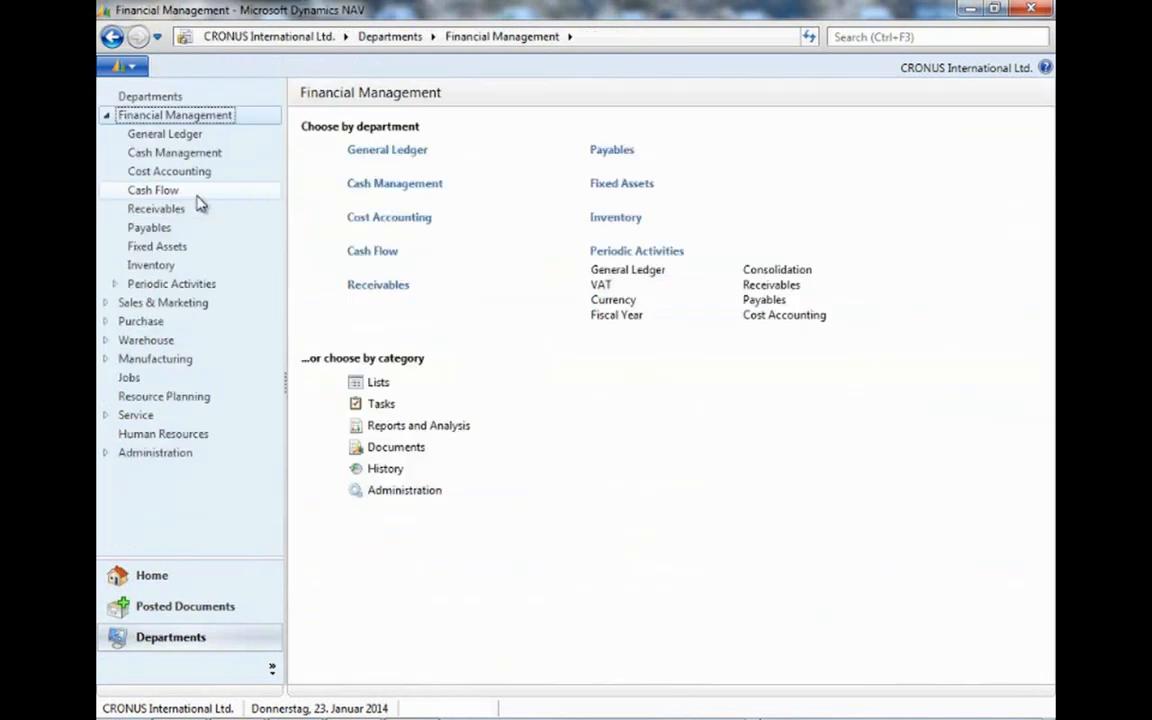
left_click(388, 152)
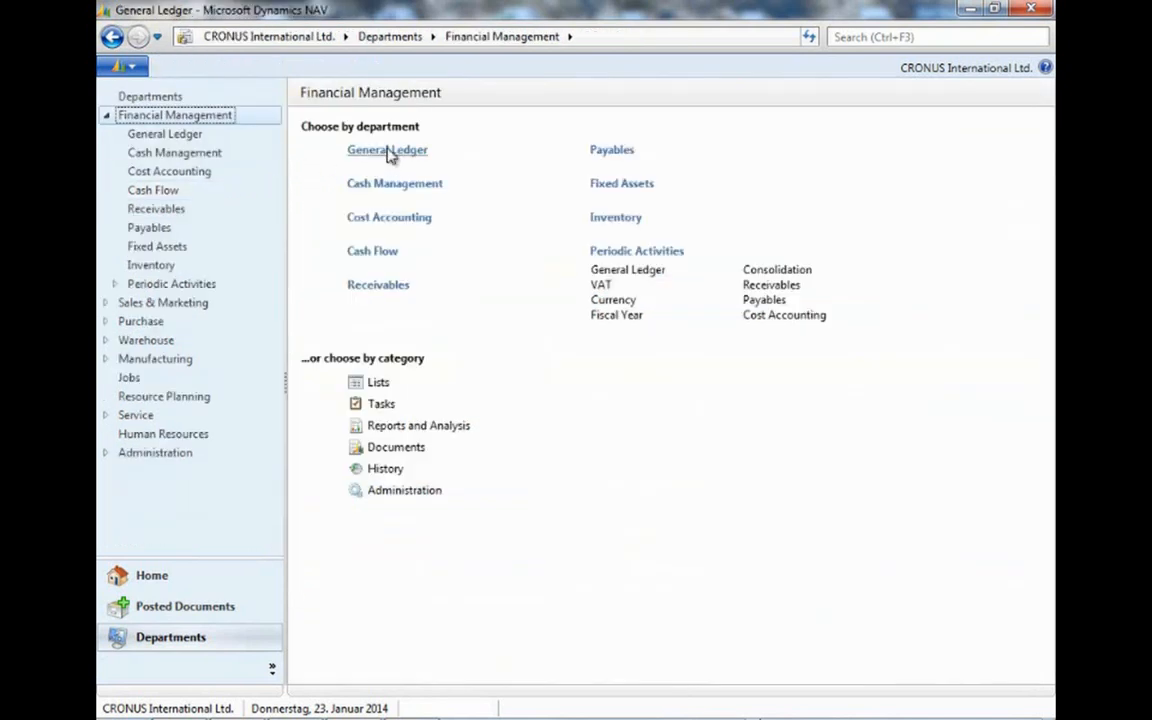
left_click(378, 152)
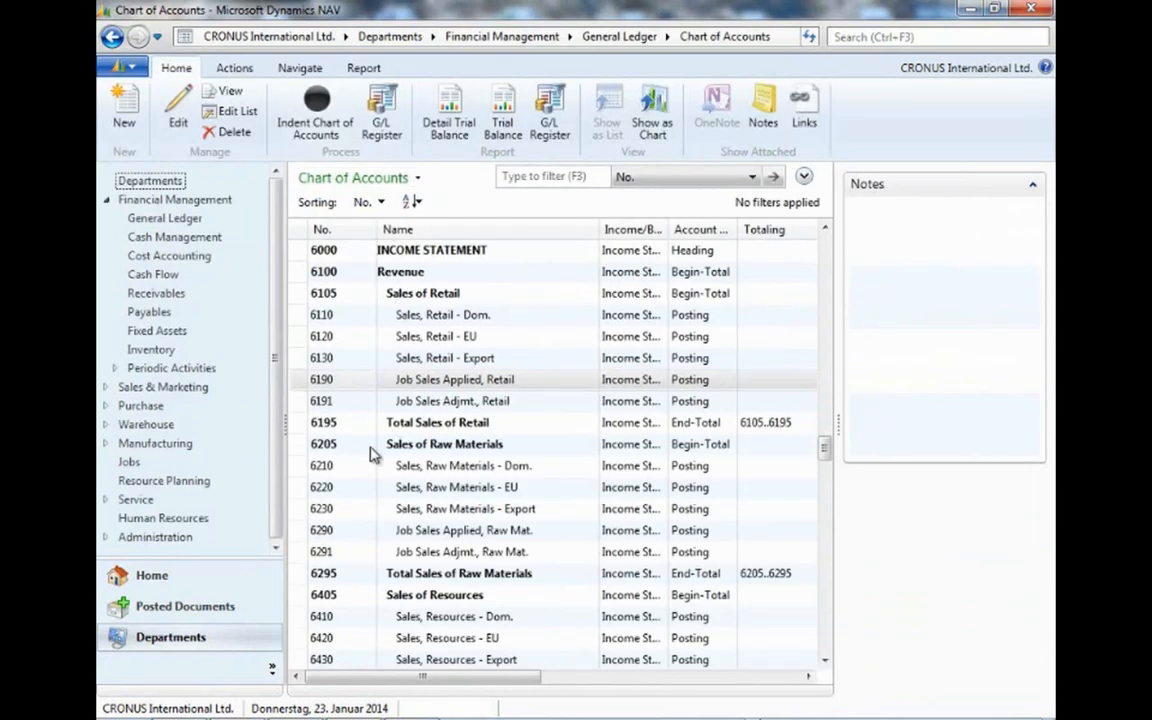
scroll(372, 453, "down", 7)
scroll(372, 453, "down", 2)
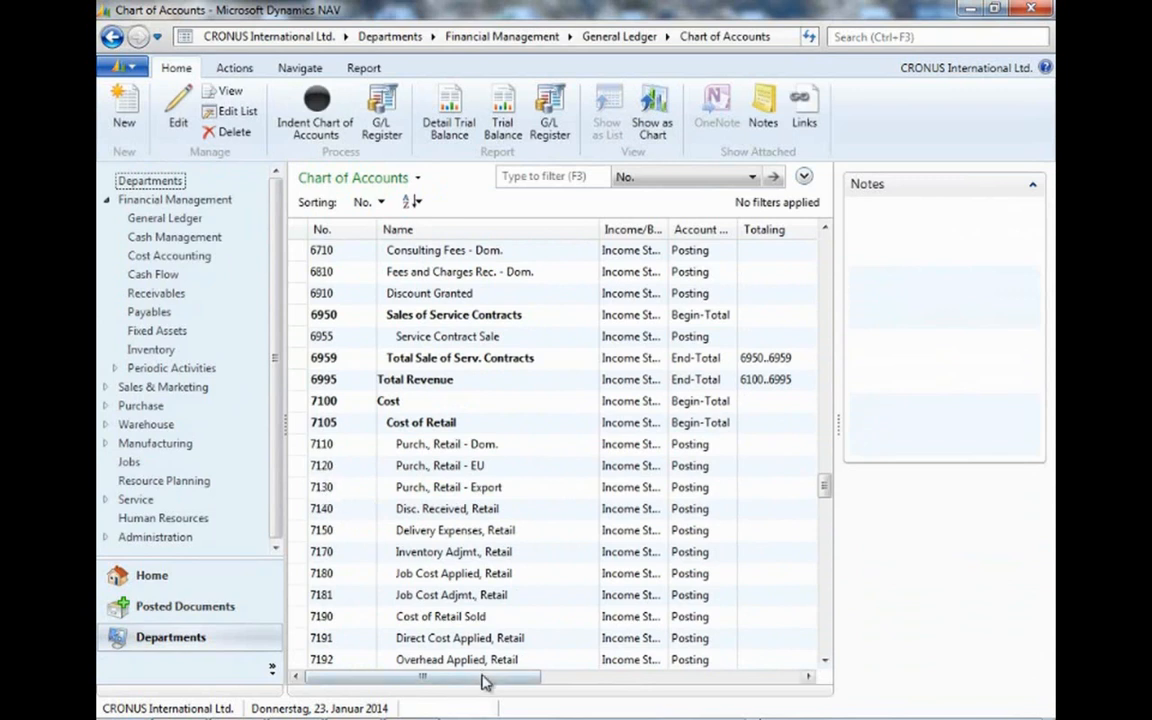
left_click_drag(483, 680, 782, 676)
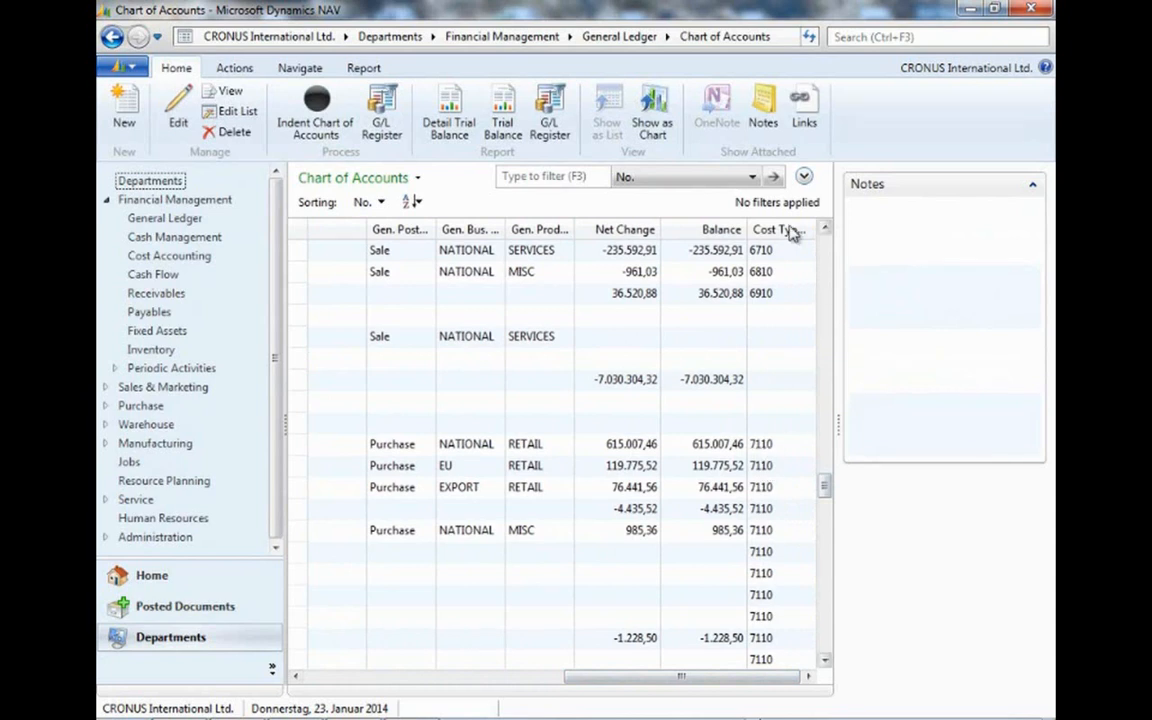
left_click(824, 660)
left_click(824, 660)
left_click(824, 660)
left_click_drag(755, 682, 478, 682)
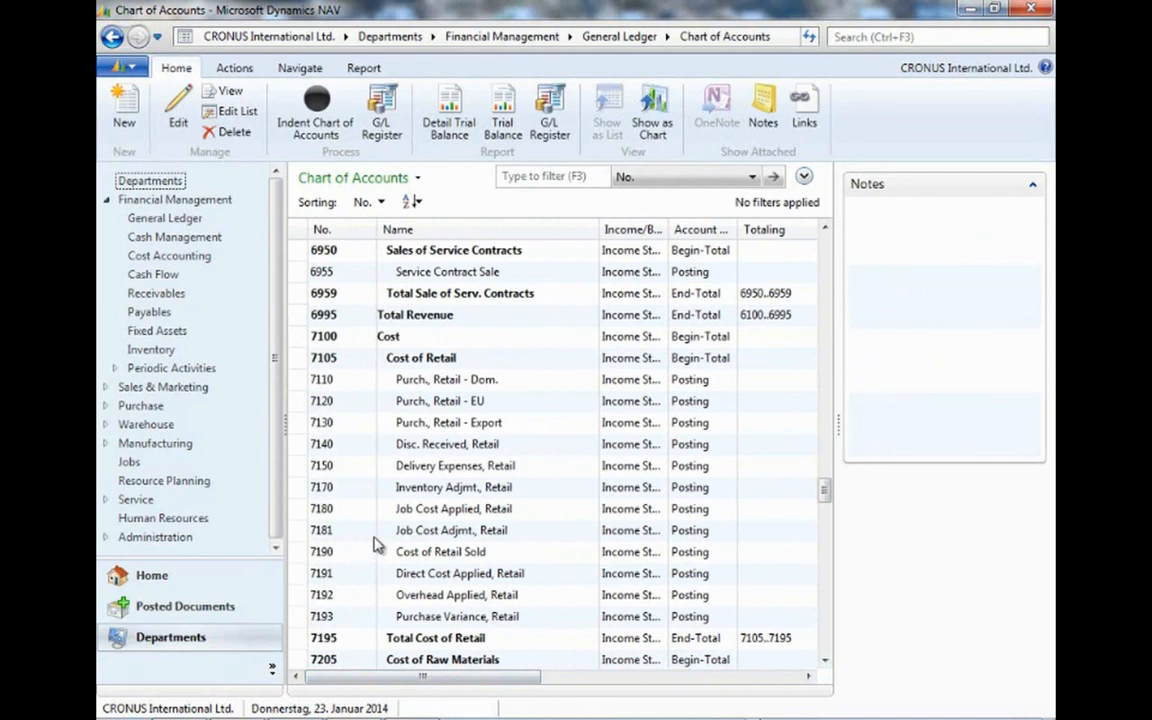
Return to the Chart of Cost Types and set the Purchase Trade cost type's G/L Account Range to 7110..7130|7191..7193.
left_click(392, 36)
left_click(404, 200)
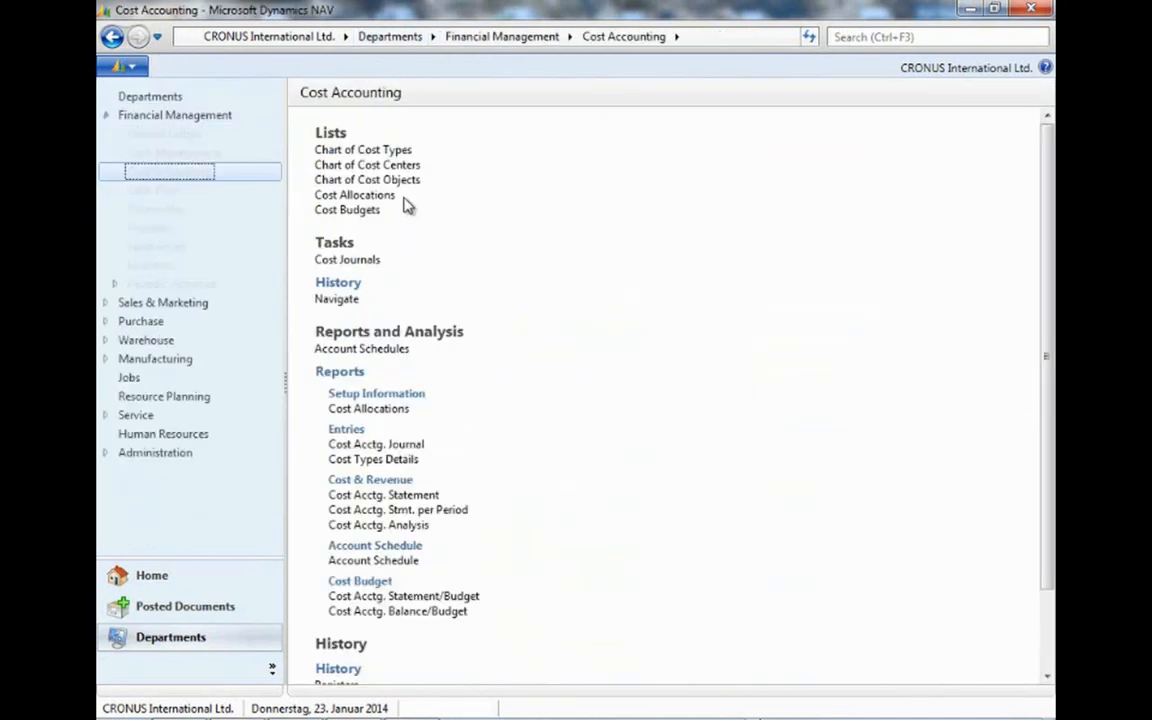
left_click(404, 151)
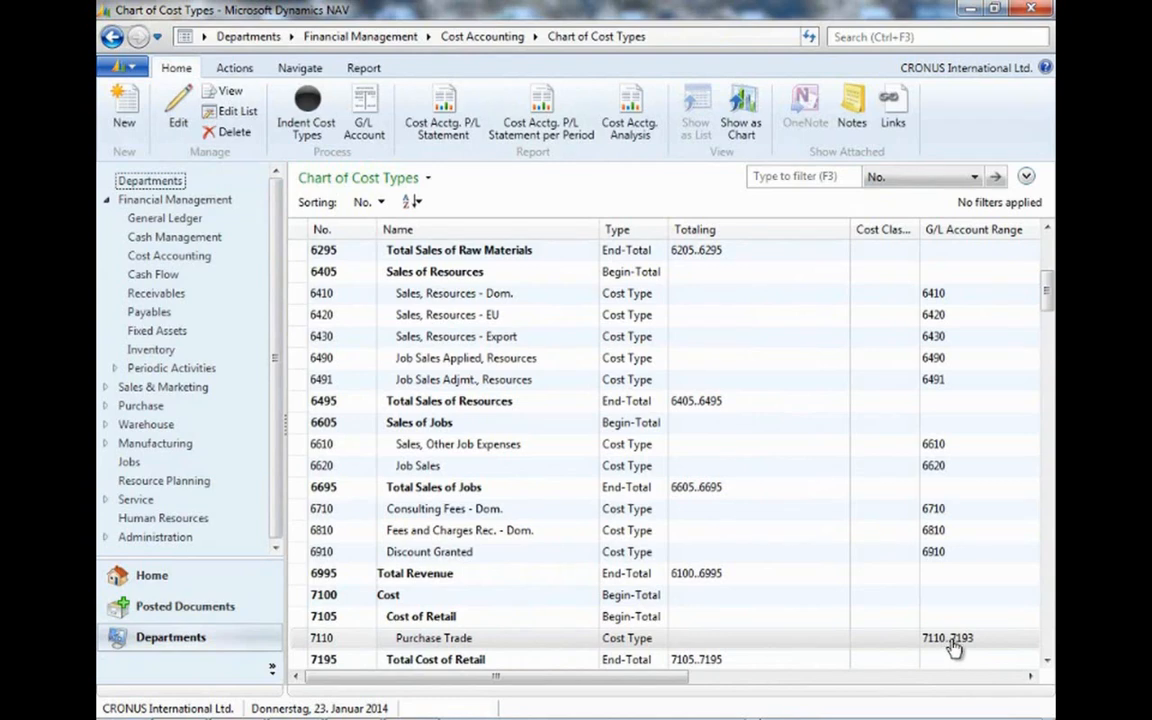
left_click(437, 642)
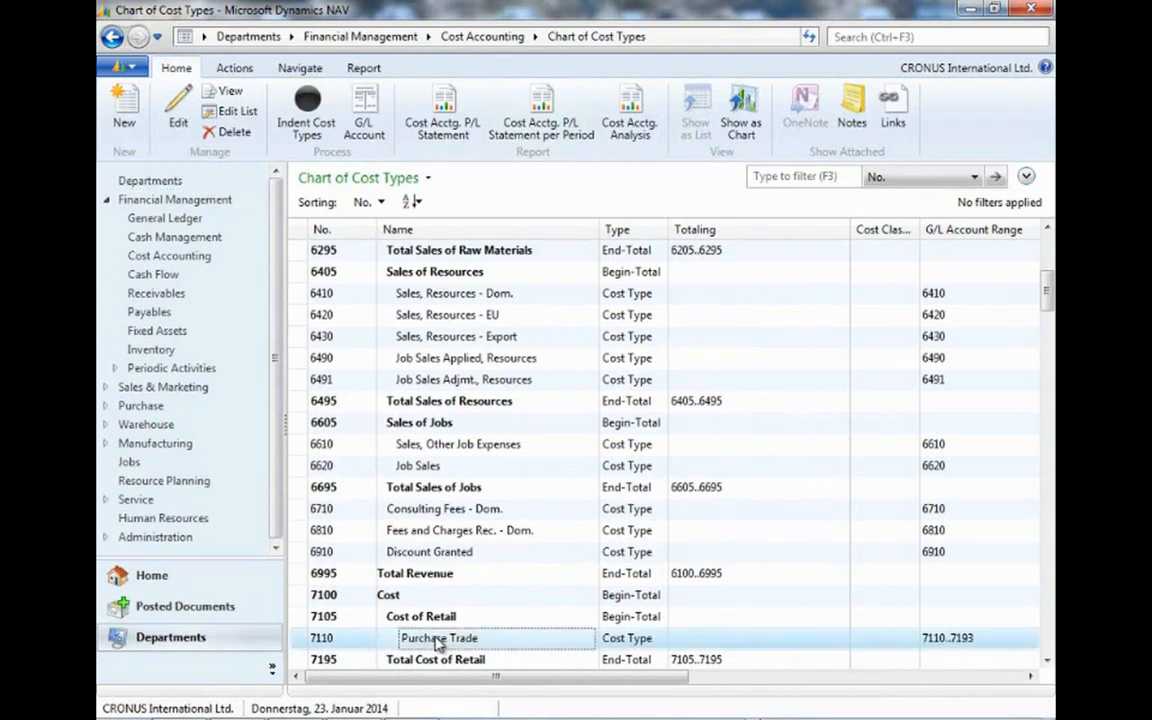
double_click(437, 642)
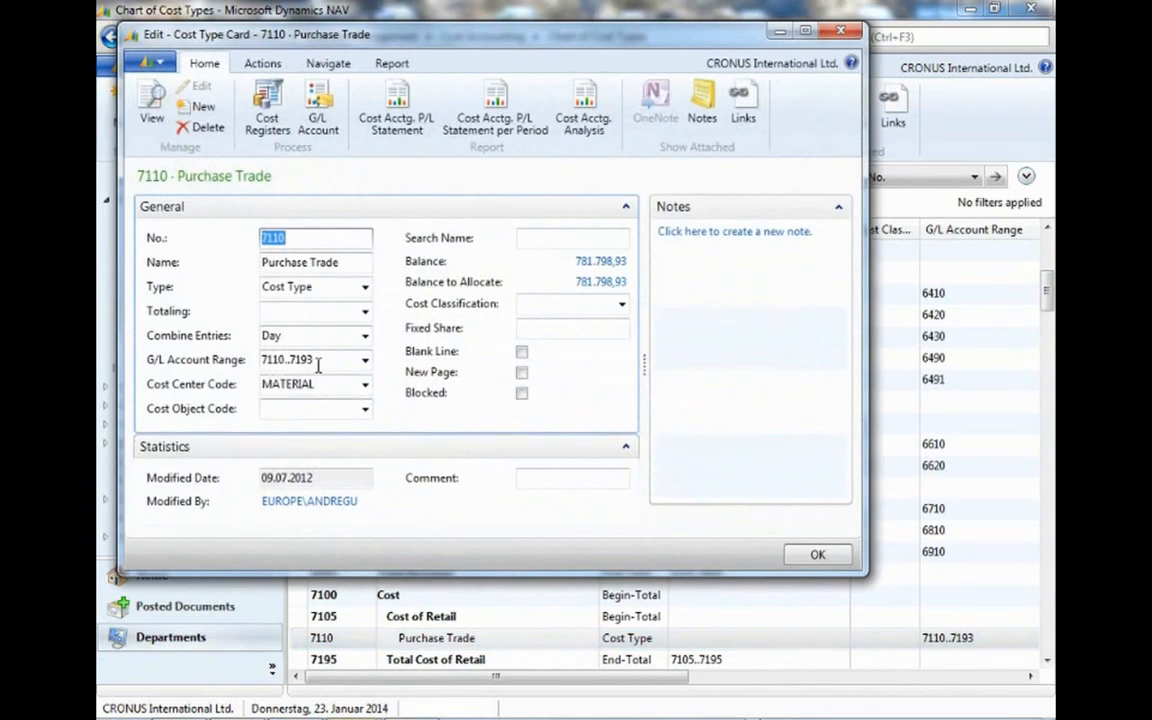
left_click_drag(318, 362, 288, 370)
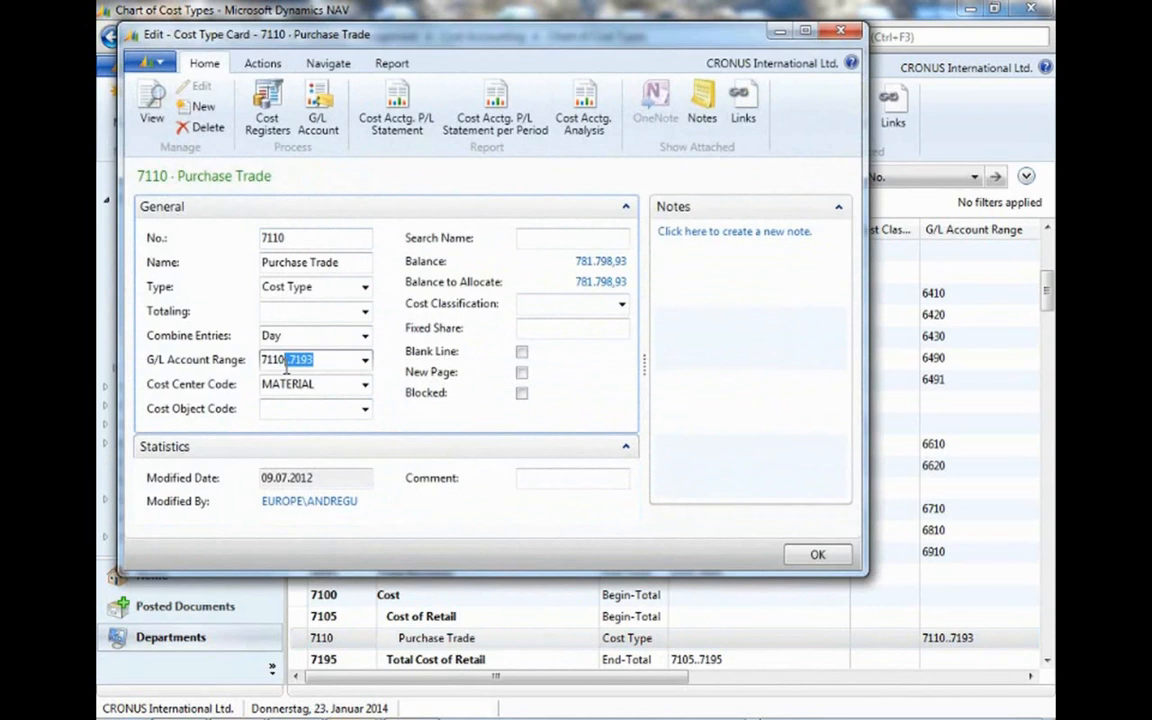
type("7130|7191|..7193")
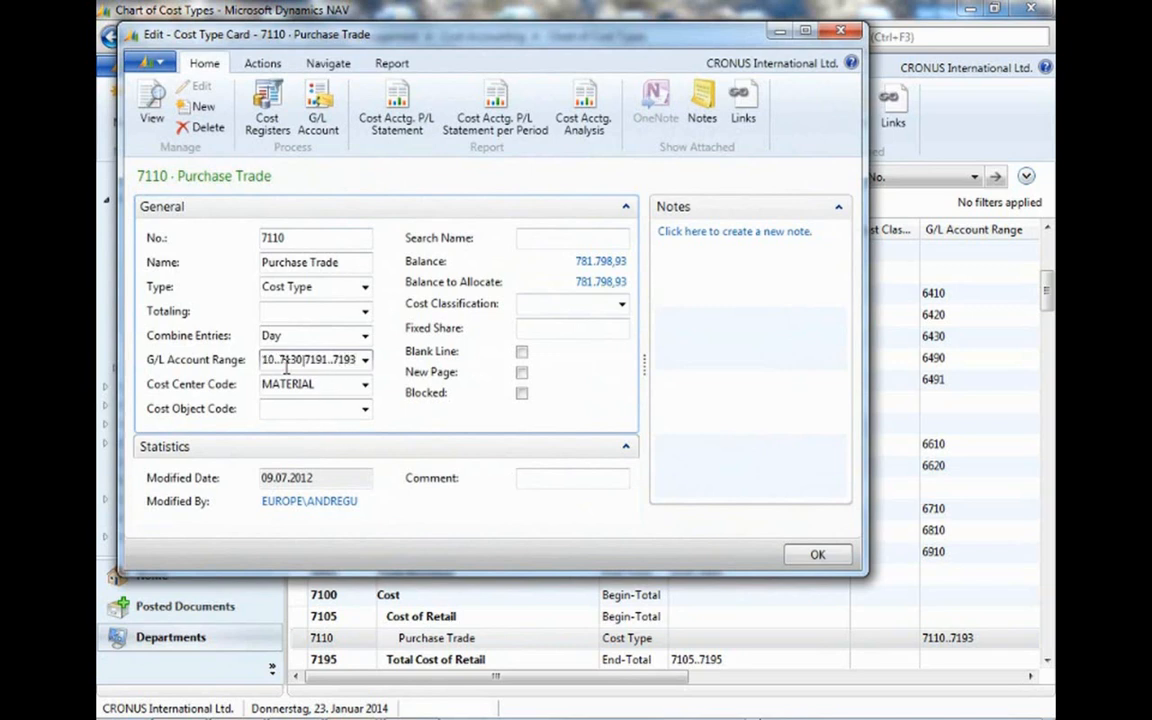
left_click(343, 387)
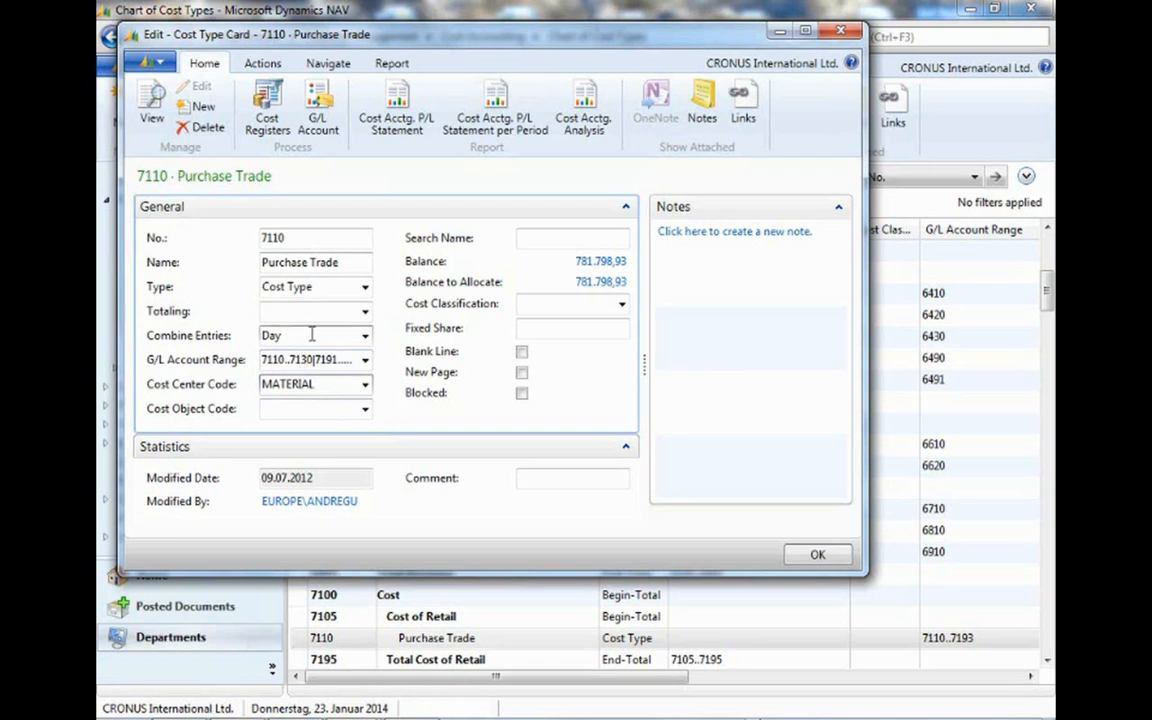
Examine the Combine Entries options for Purchase Trade, keep Day, and close the cost type card.
left_click(365, 336)
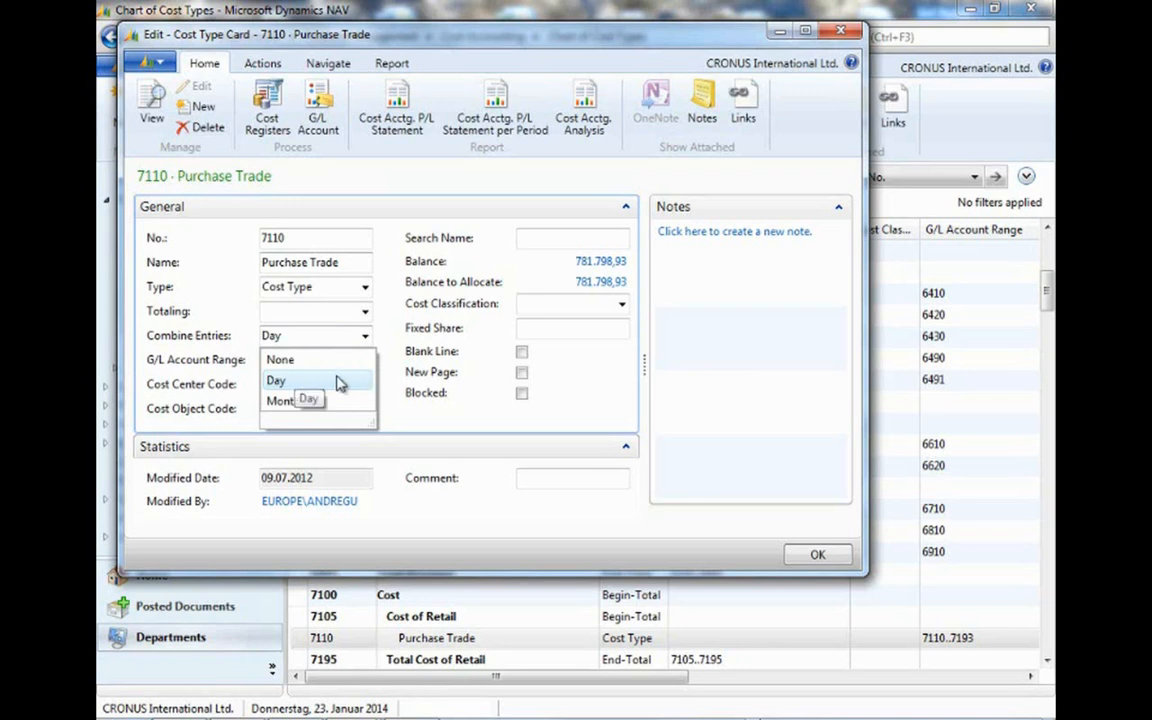
left_click(338, 381)
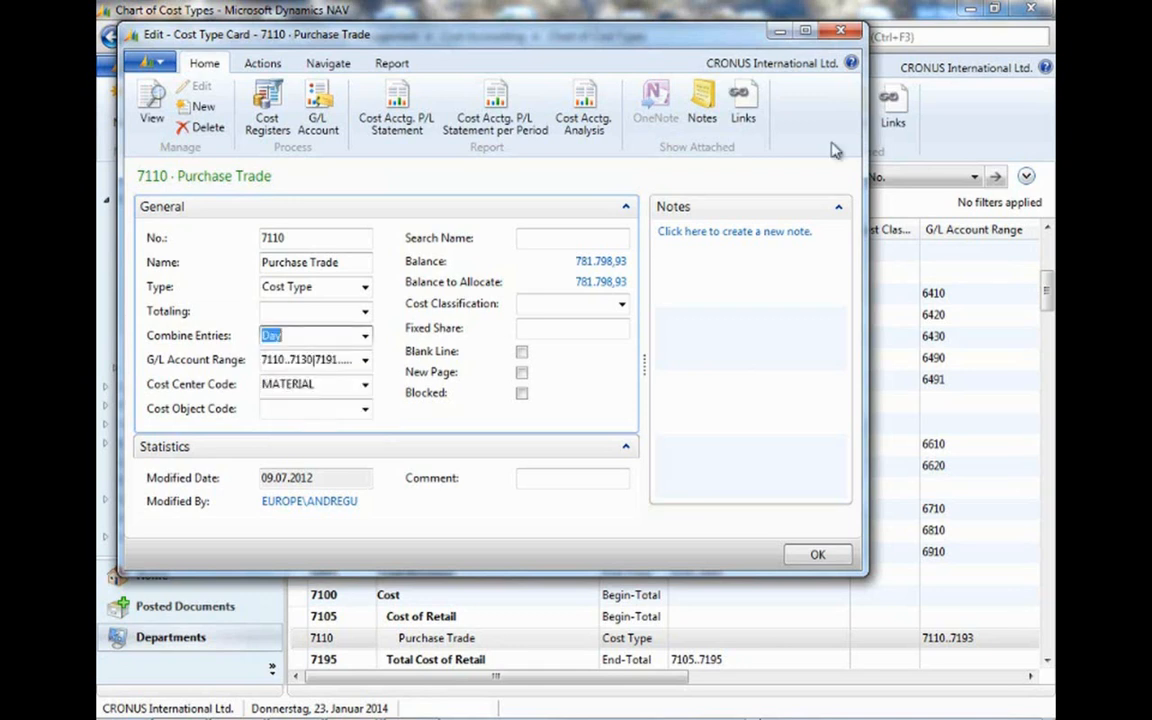
left_click(843, 35)
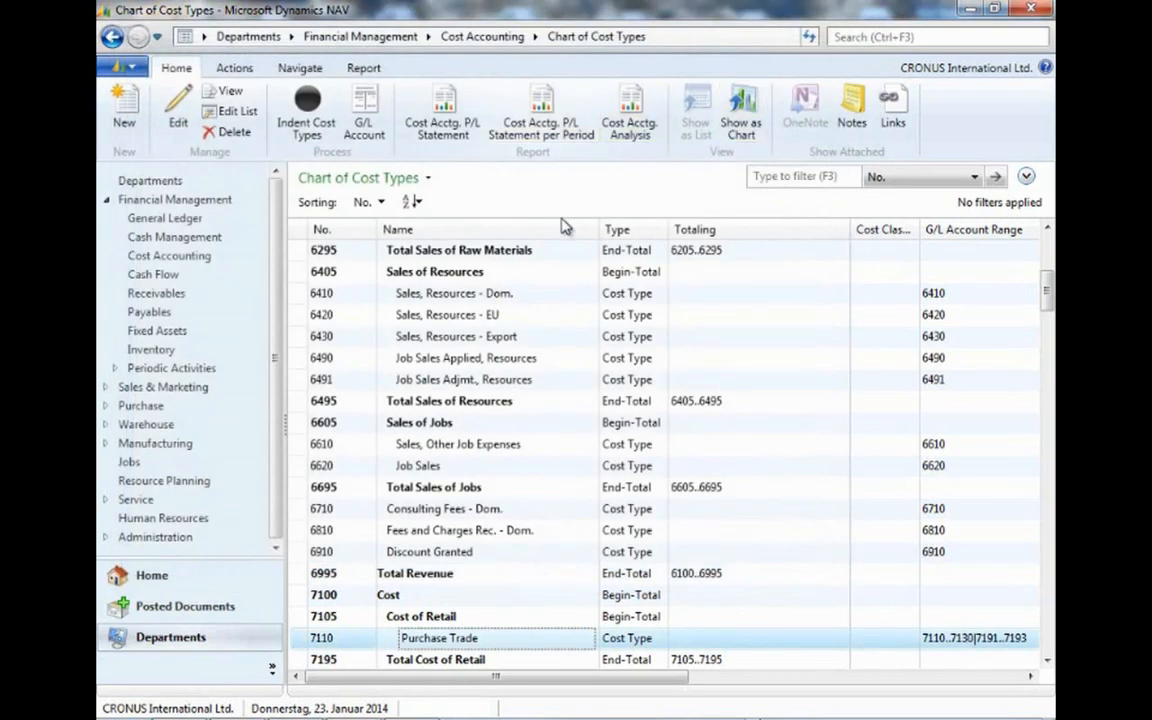
Register the cost types in the chart of accounts and confirm the job.
left_click(224, 72)
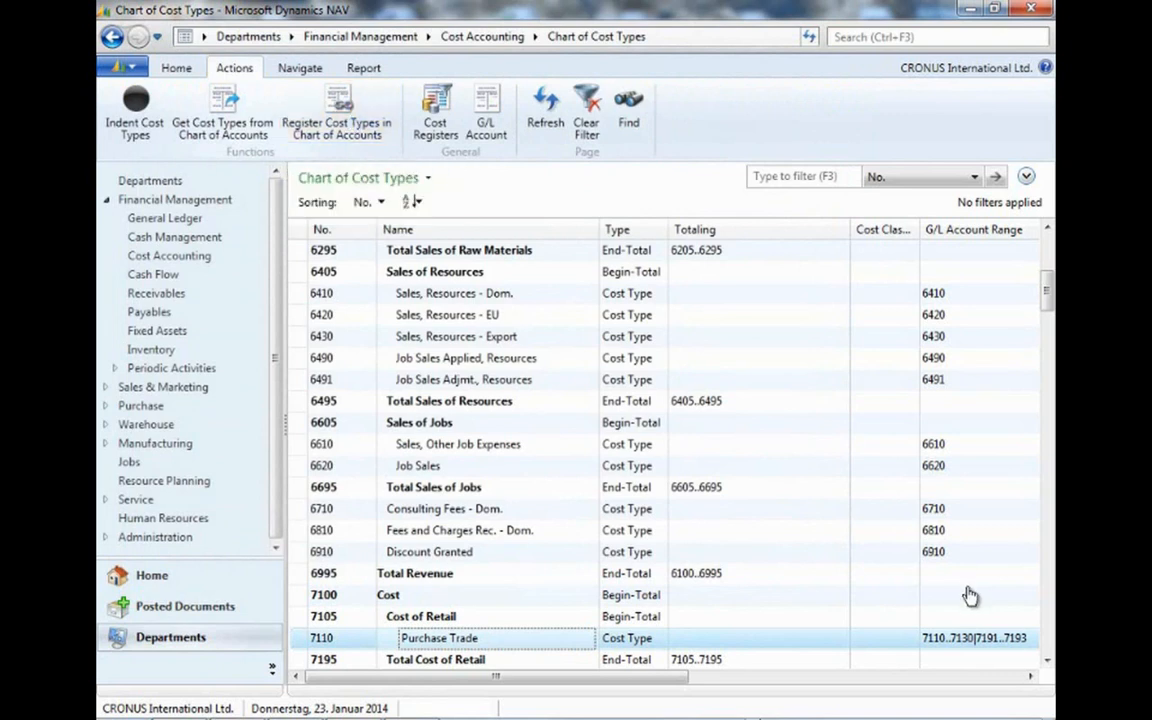
left_click(336, 118)
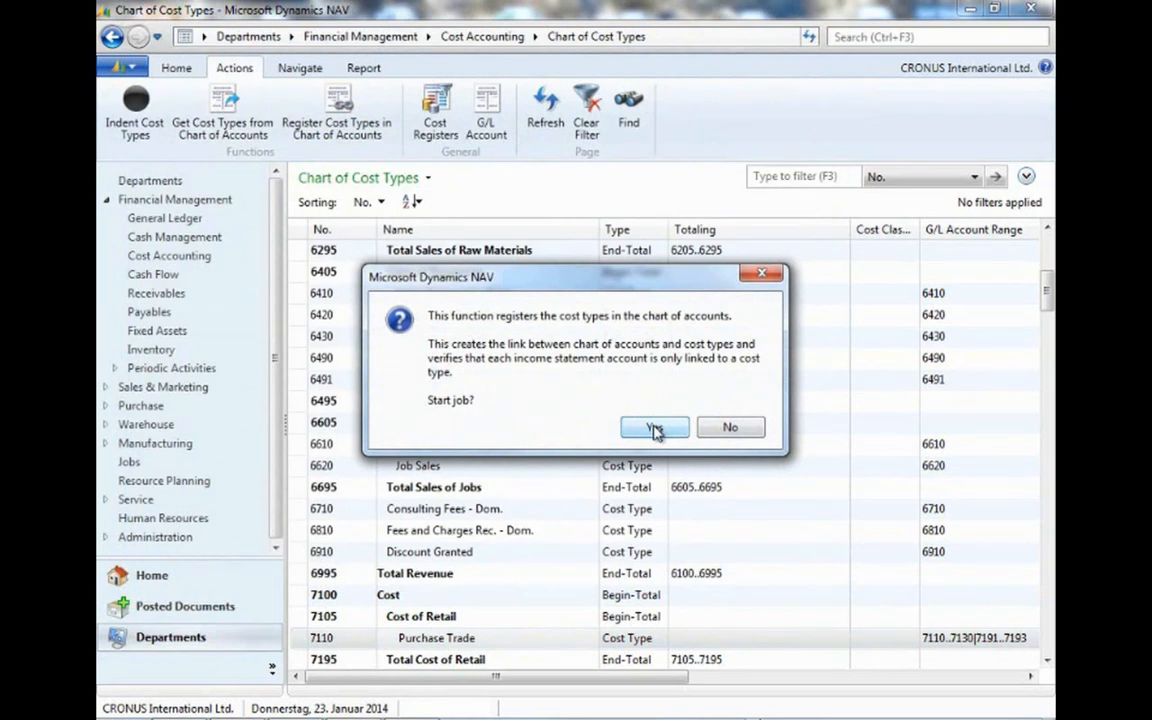
left_click(655, 428)
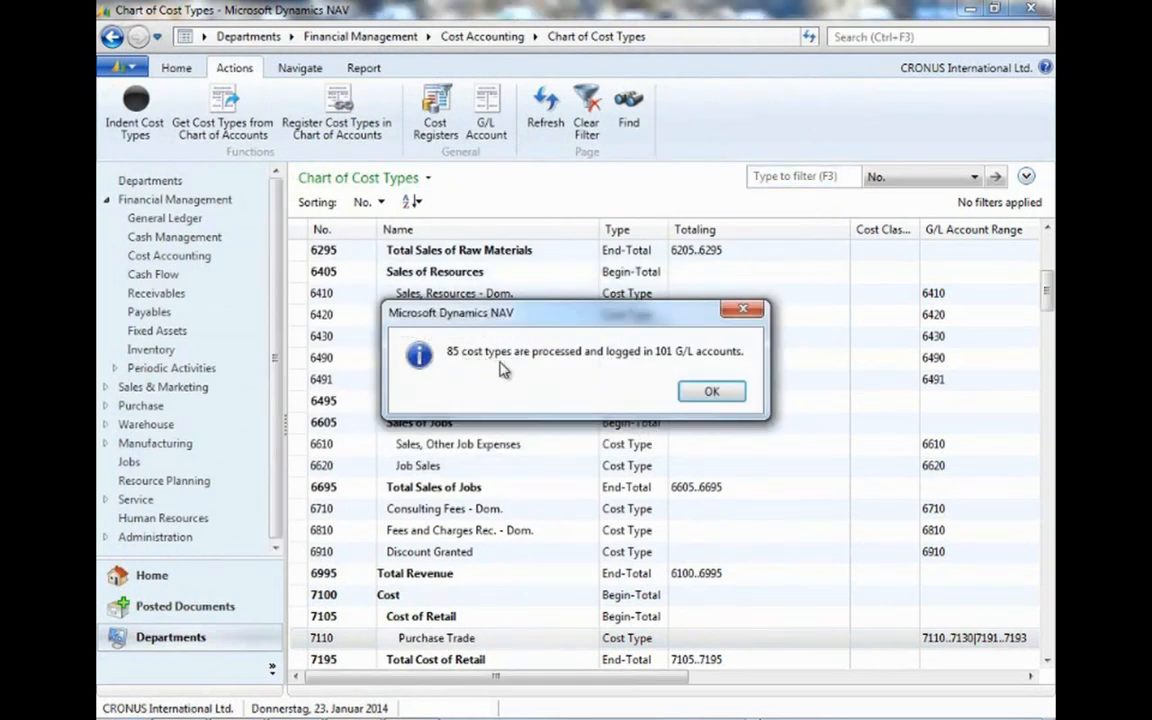
left_click(711, 392)
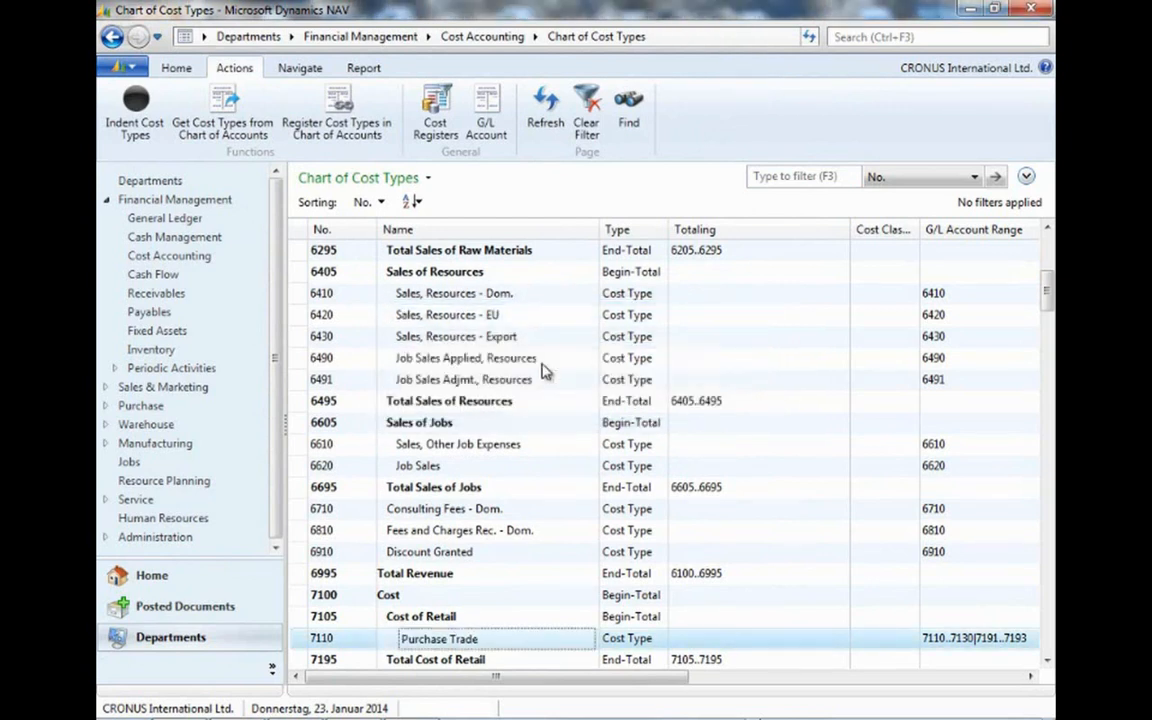
Open the Chart of Accounts in General Ledger and bring up the Cost Type No. column for the Cost of Retail accounts.
left_click(183, 222)
left_click(378, 151)
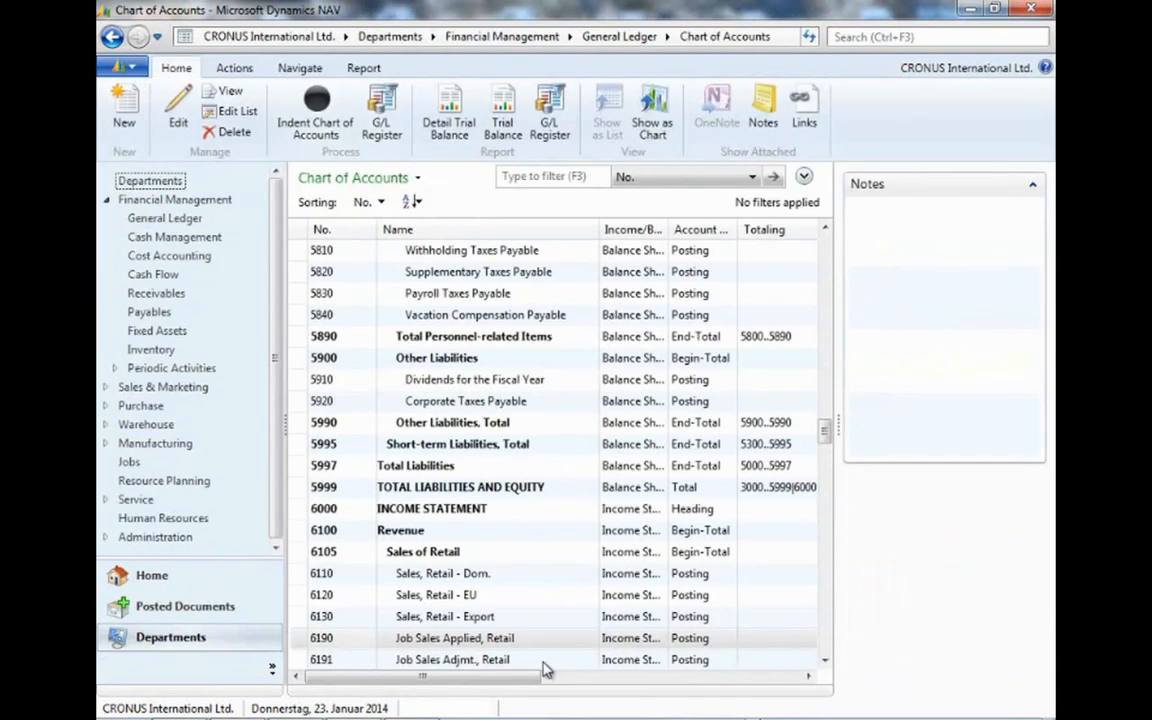
scroll(545, 610, "down", 5)
scroll(545, 605, "down", 12)
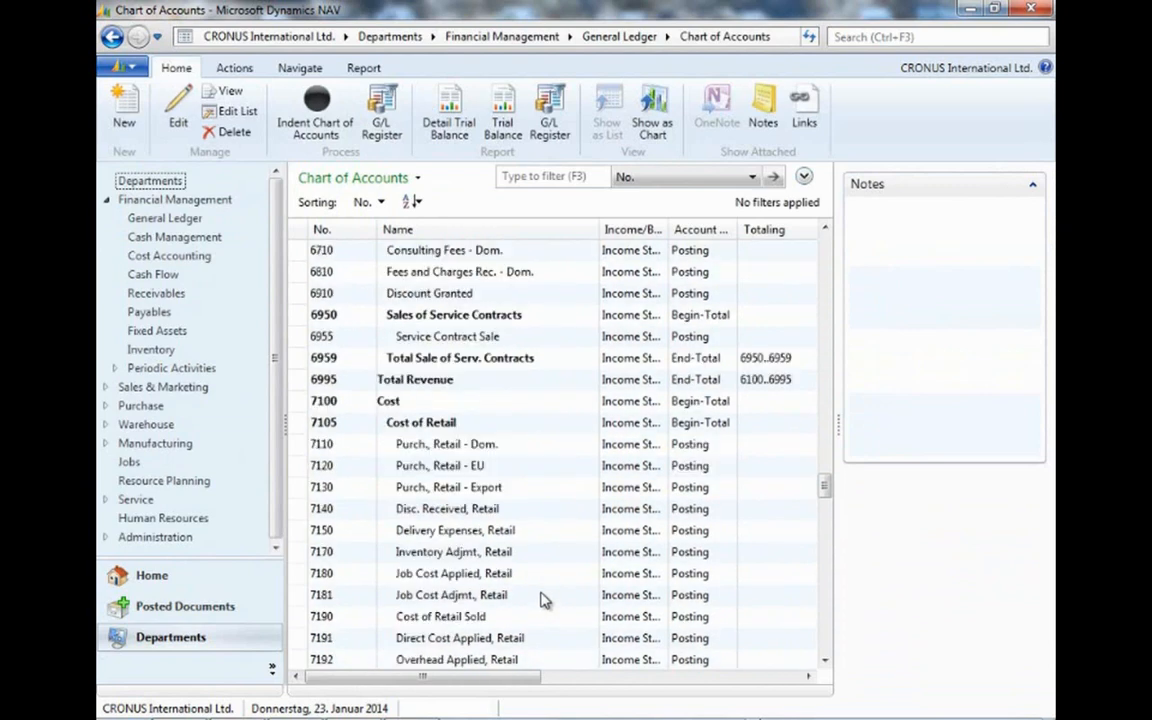
left_click_drag(488, 679, 781, 680)
Check the Cost Type No. cells for accounts 7140 to 7190, widen the account list, and match them to their account names.
left_click(779, 444)
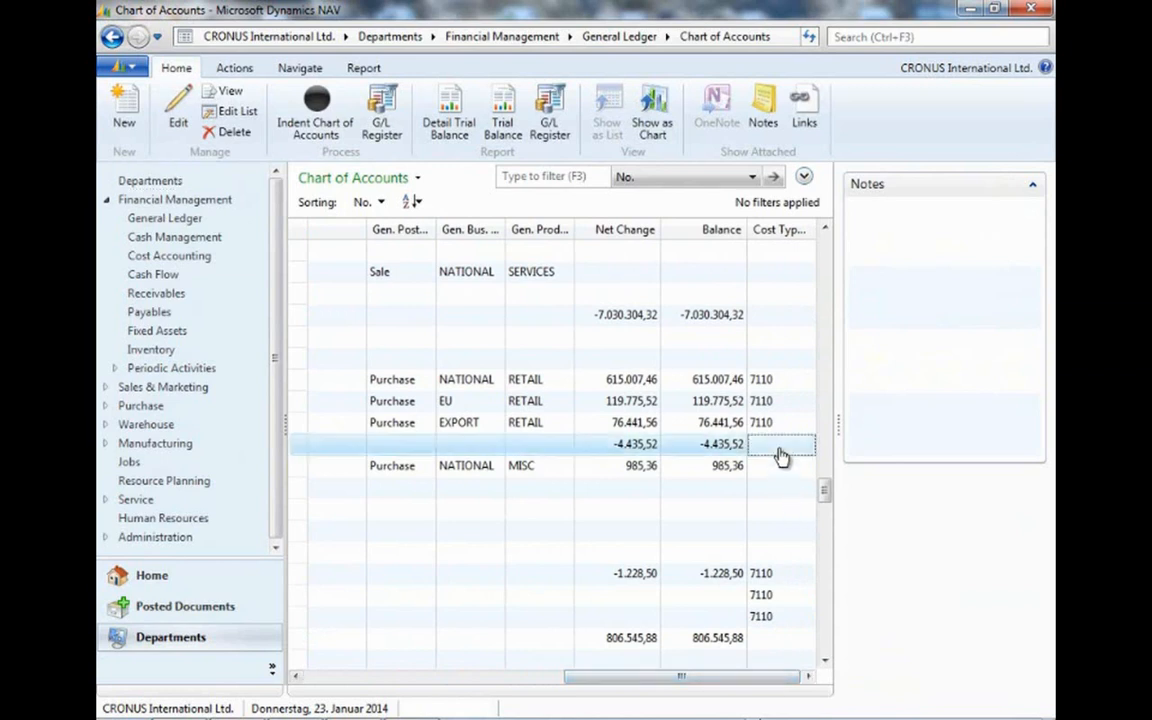
left_click(778, 552)
left_click(771, 531)
left_click(777, 510)
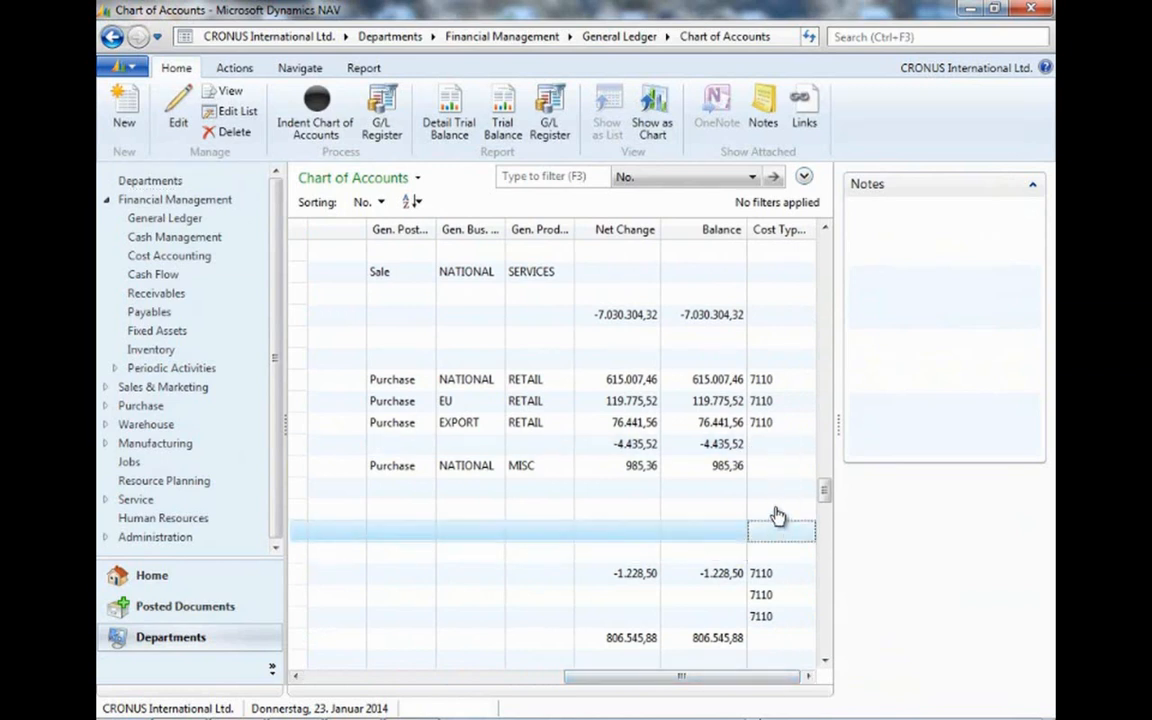
left_click(777, 489)
left_click(773, 467)
left_click(774, 445)
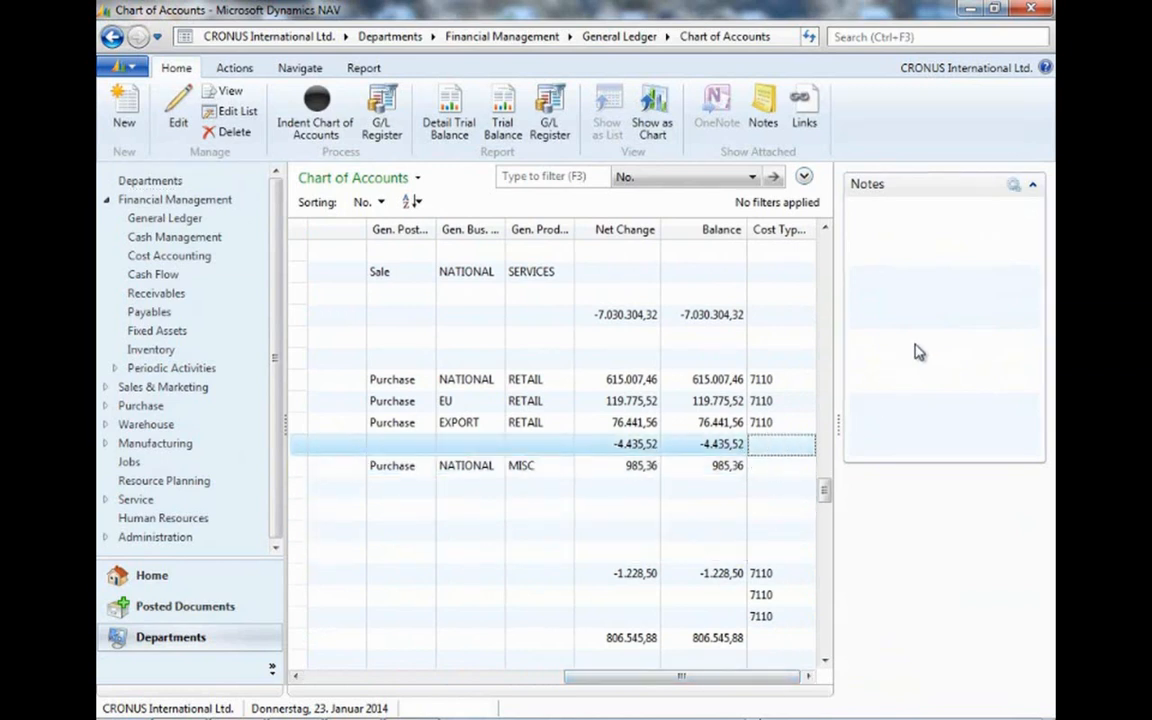
left_click_drag(836, 427, 1049, 429)
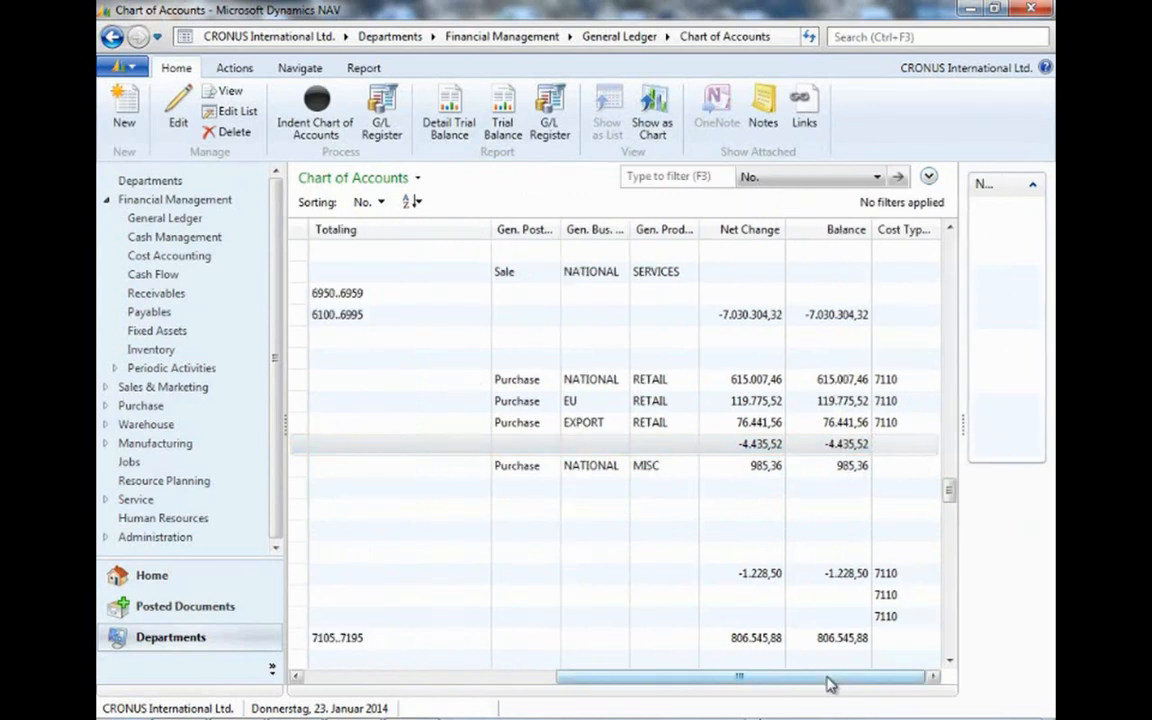
left_click_drag(828, 681, 572, 679)
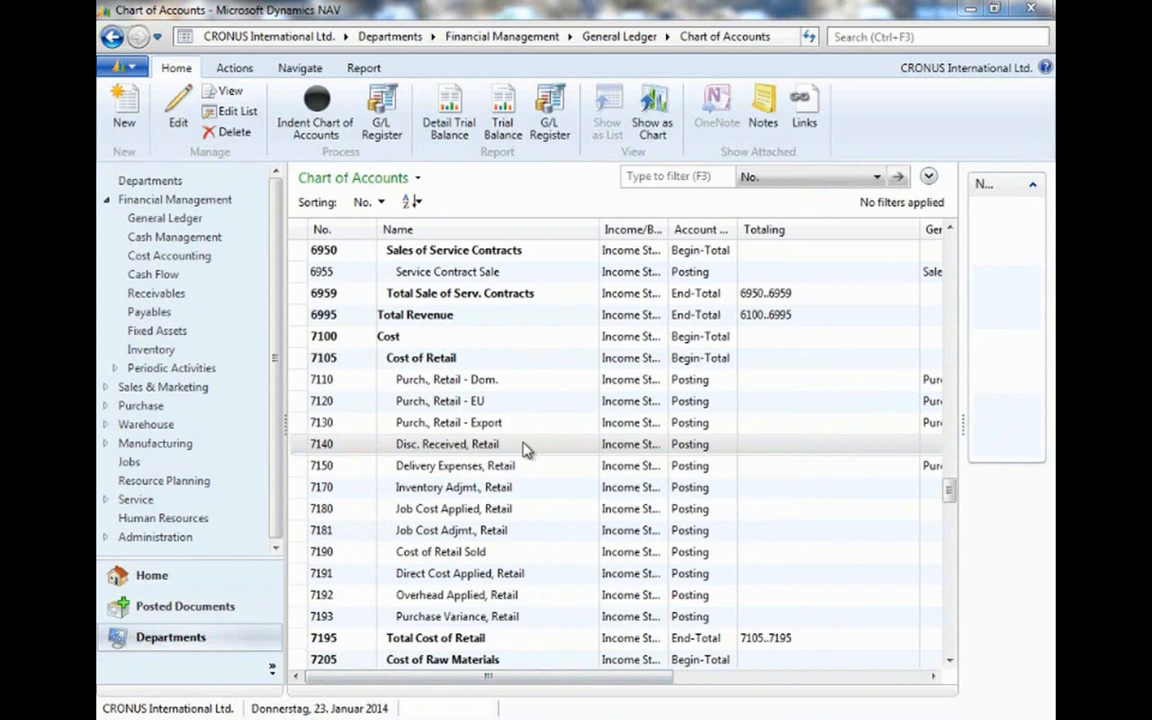
Open the Chart of Cost Centers from Cost Accounting and examine the cost centers from the first to the last line.
left_click(201, 257)
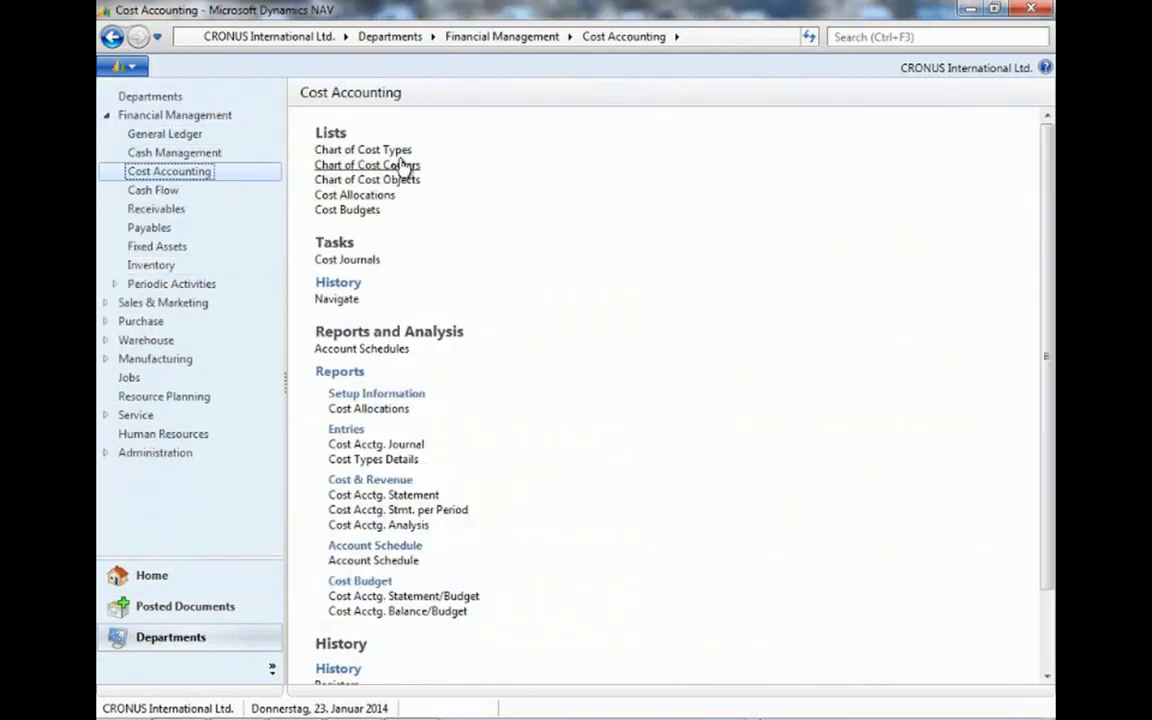
left_click(401, 166)
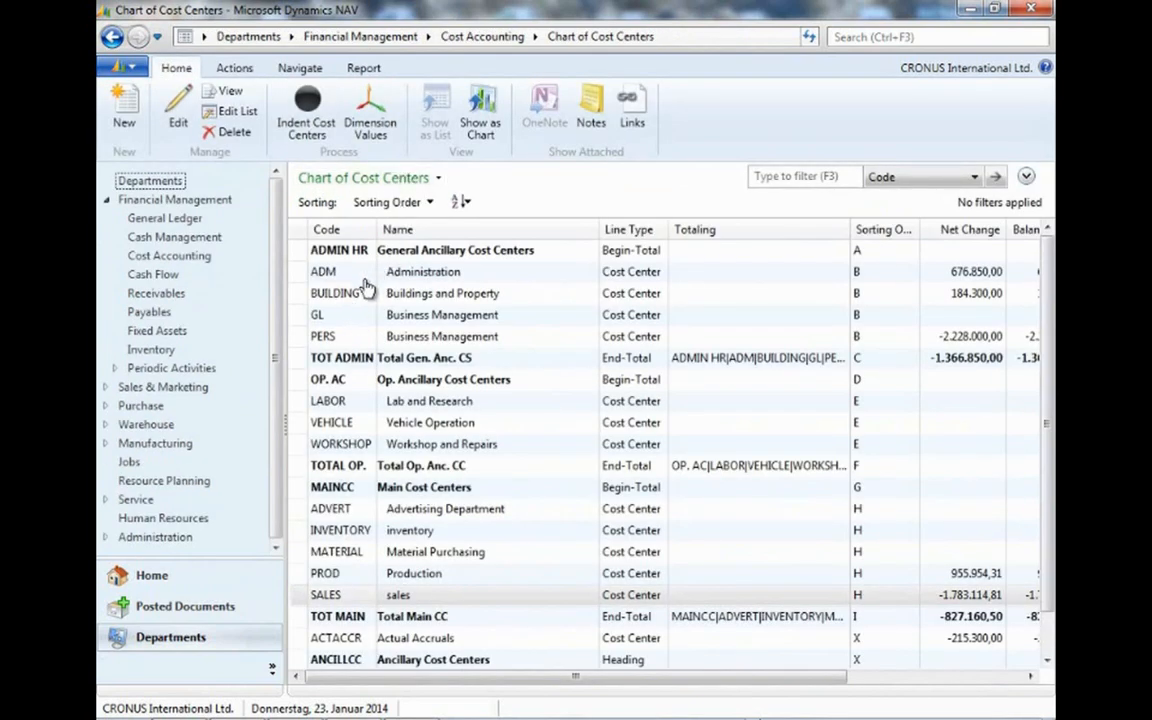
scroll(345, 335, "down", 1)
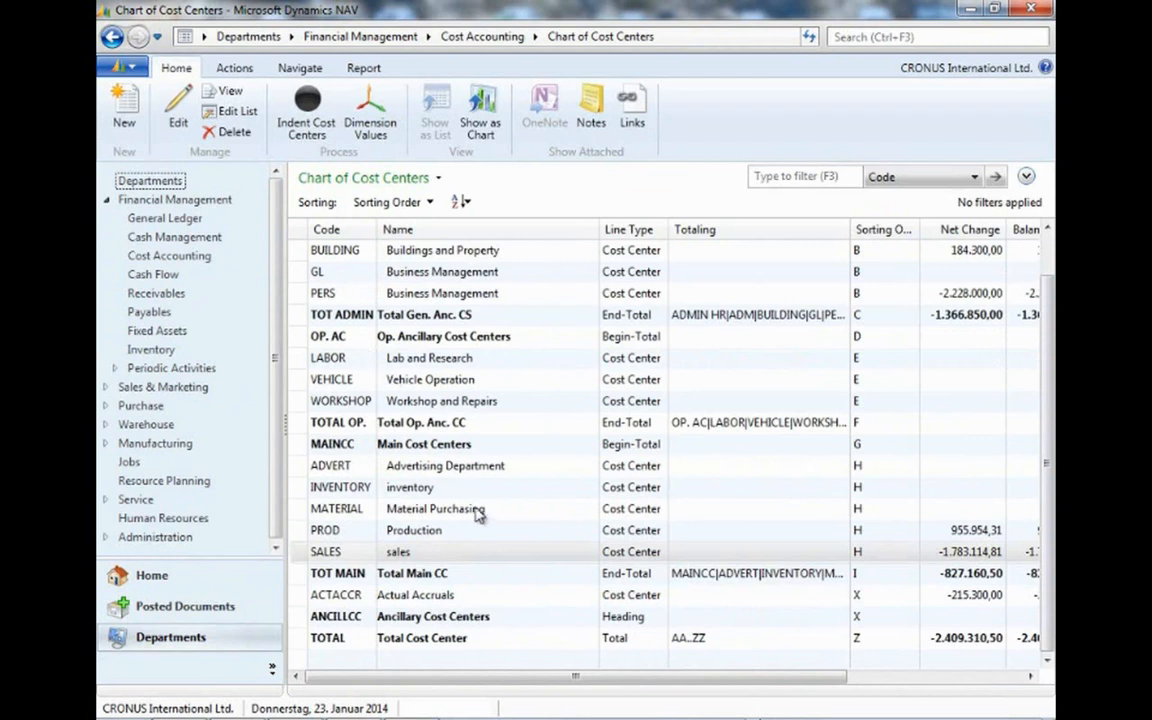
scroll(410, 432, "up", 1)
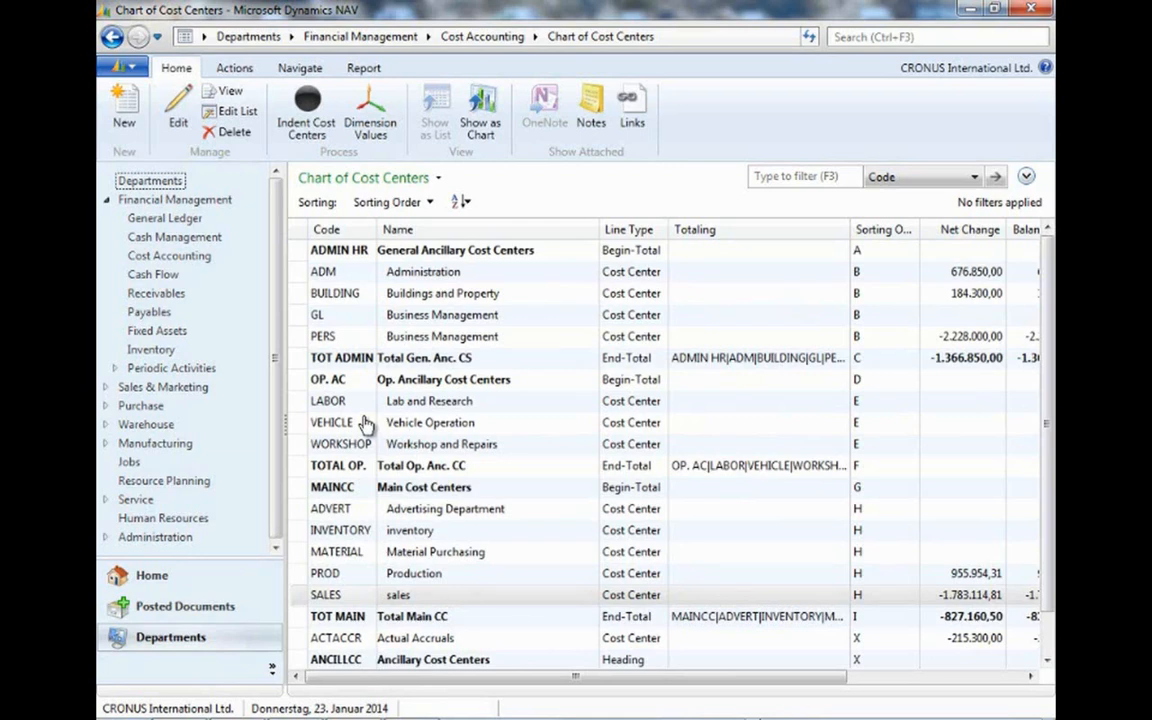
Compare the department dimension values with the cost centers by moving the value list aside, and close the list.
left_click(371, 128)
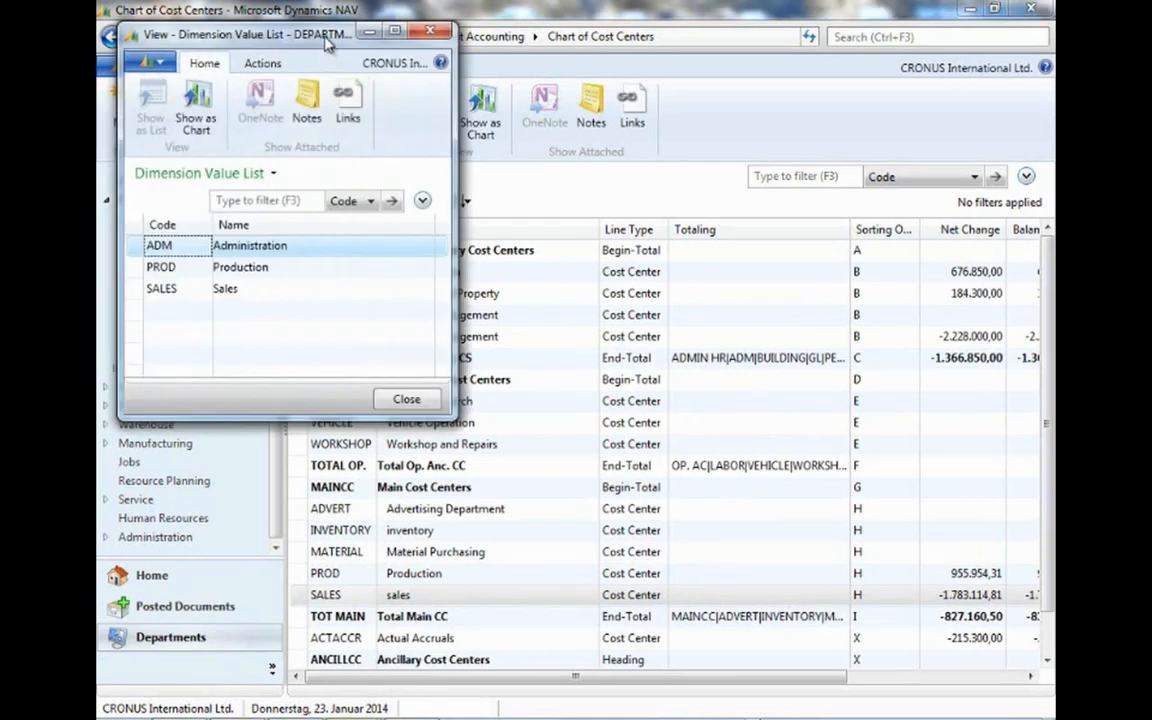
left_click_drag(298, 42, 790, 75)
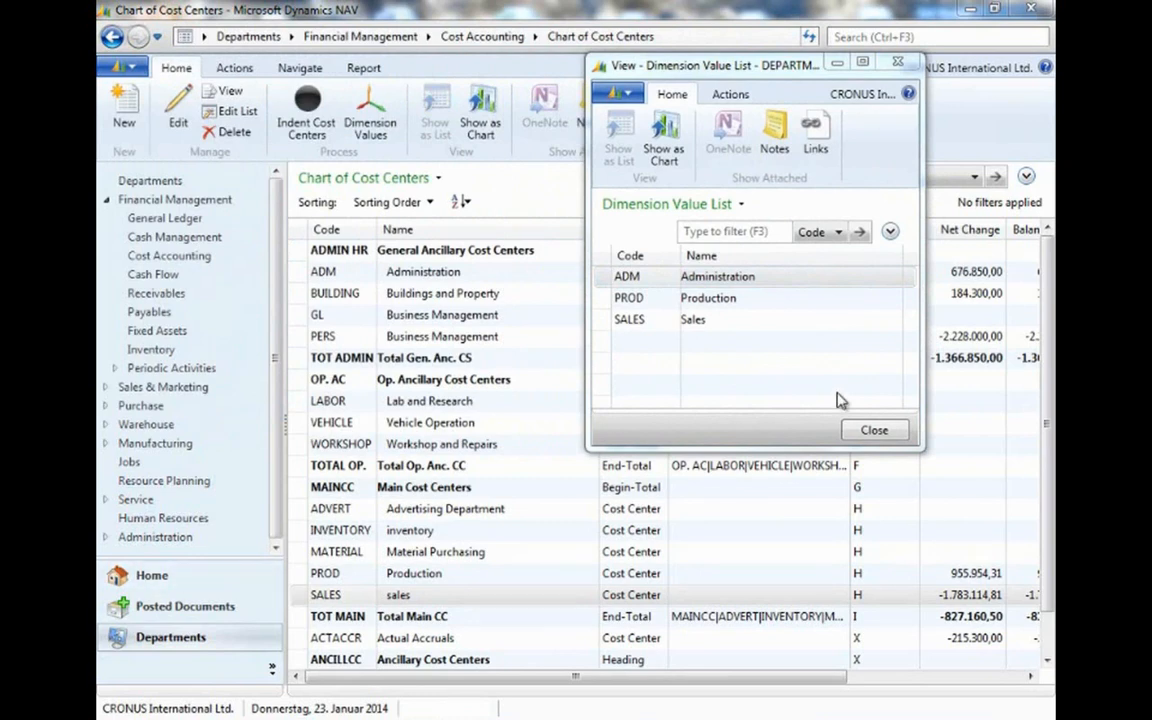
left_click(886, 428)
left_click(870, 428)
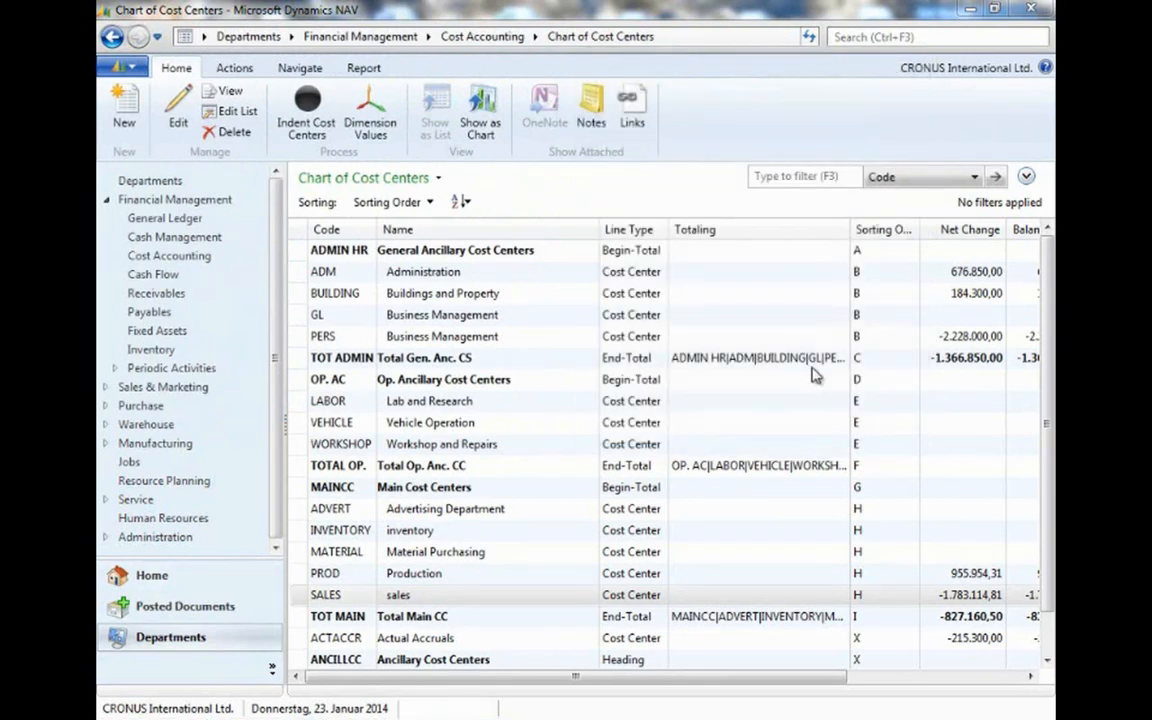
Open the Dimensions list from the Financial Management part of Application Setup in the Administration department.
left_click(365, 36)
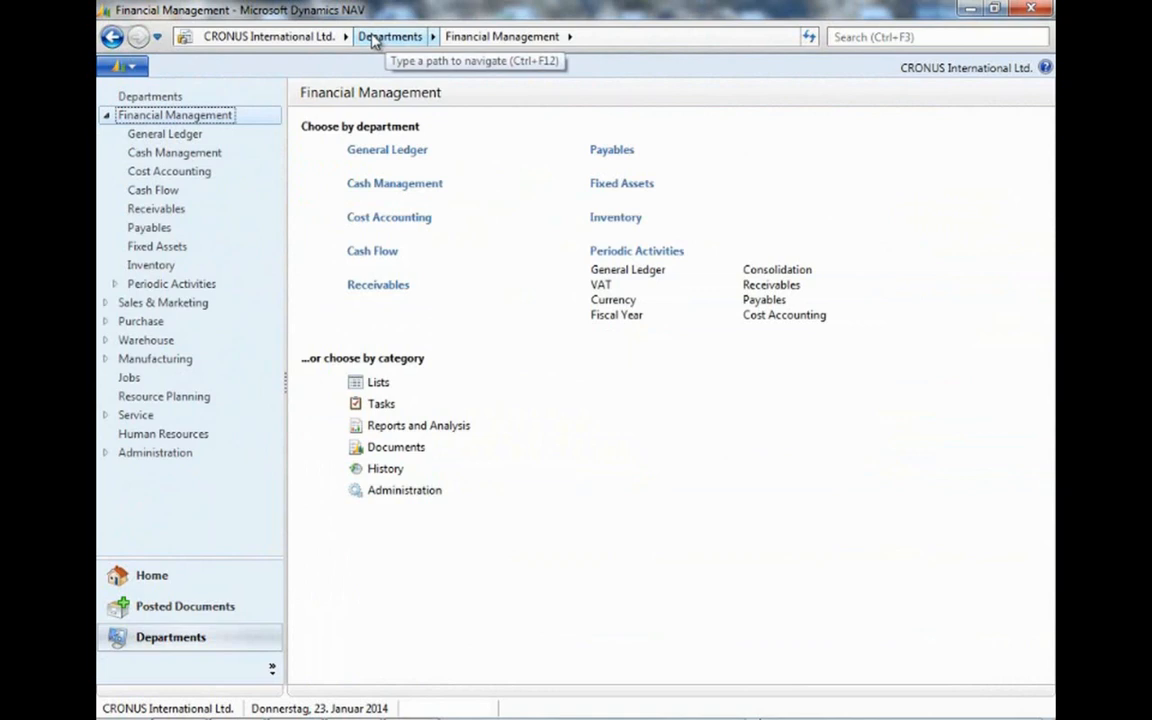
left_click(175, 455)
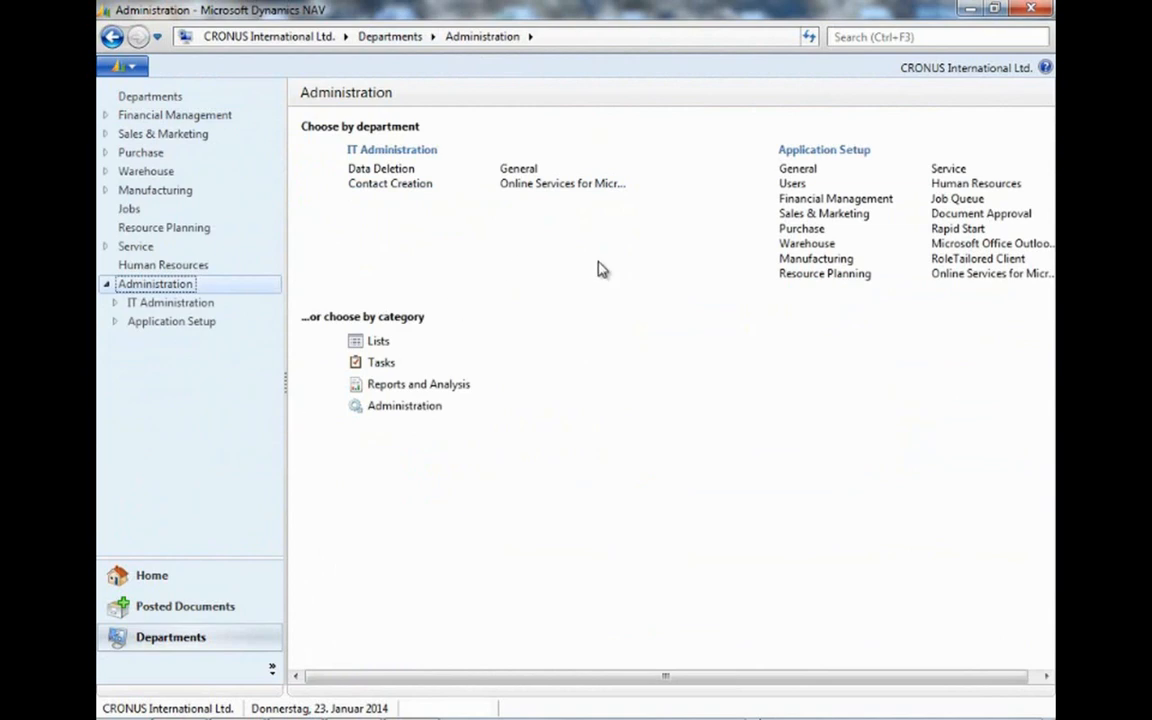
left_click(171, 321)
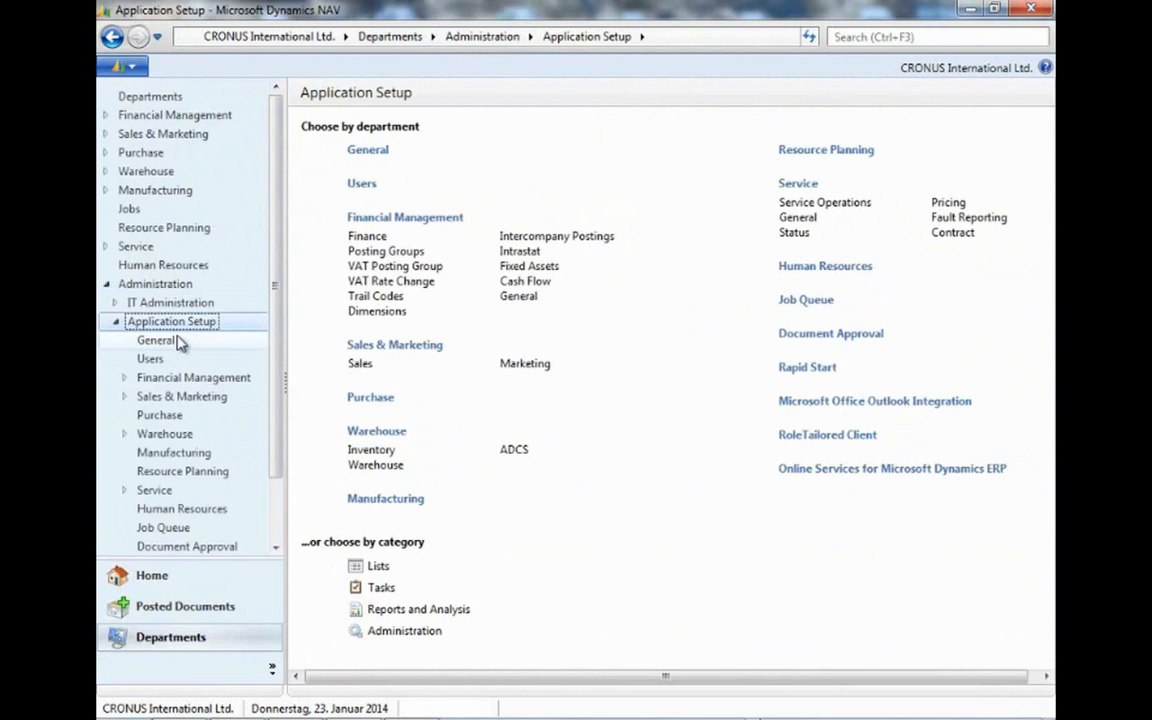
left_click(381, 312)
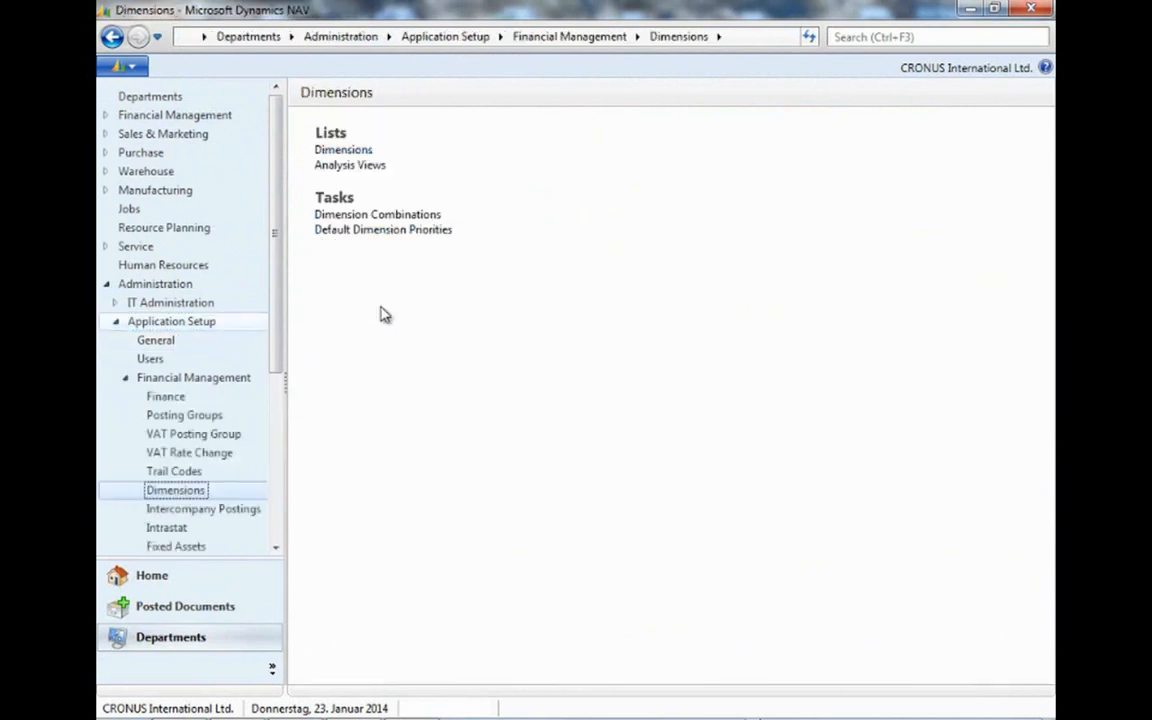
left_click(366, 152)
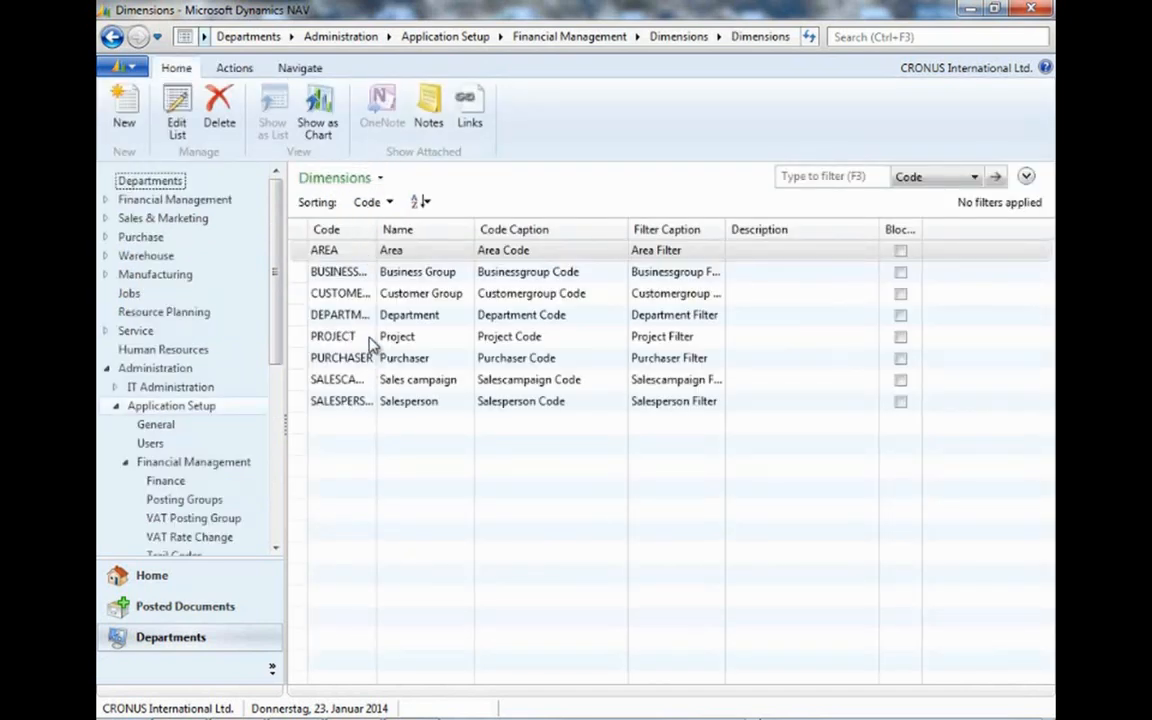
Open the dimension values of the Department dimension.
left_click(338, 314)
left_click(234, 67)
left_click(292, 67)
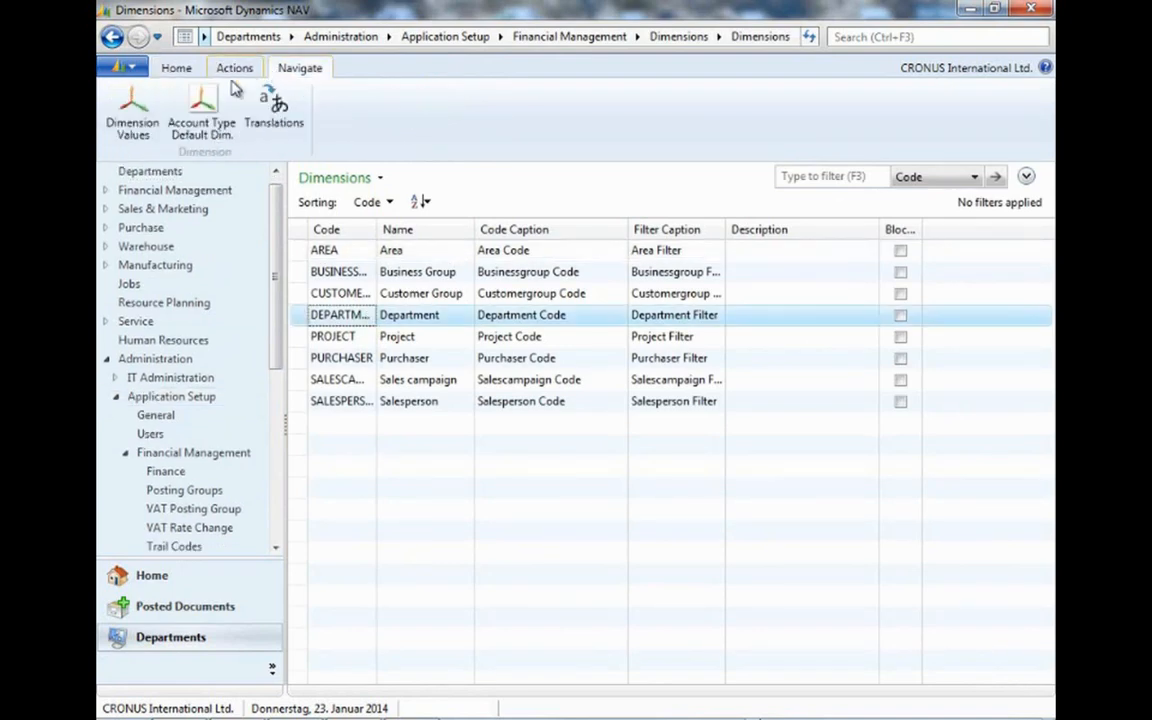
left_click(132, 108)
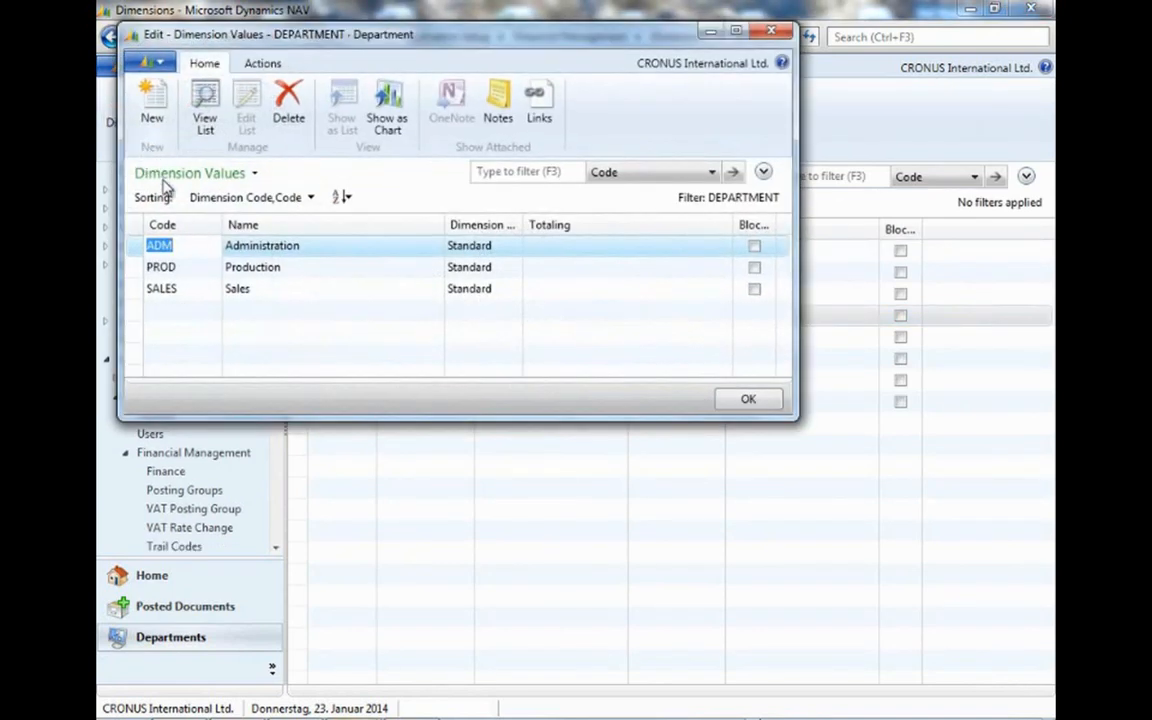
Add a new Department dimension value with the code PURCHASE and the name Purchase.
left_click(185, 296)
left_click(185, 312)
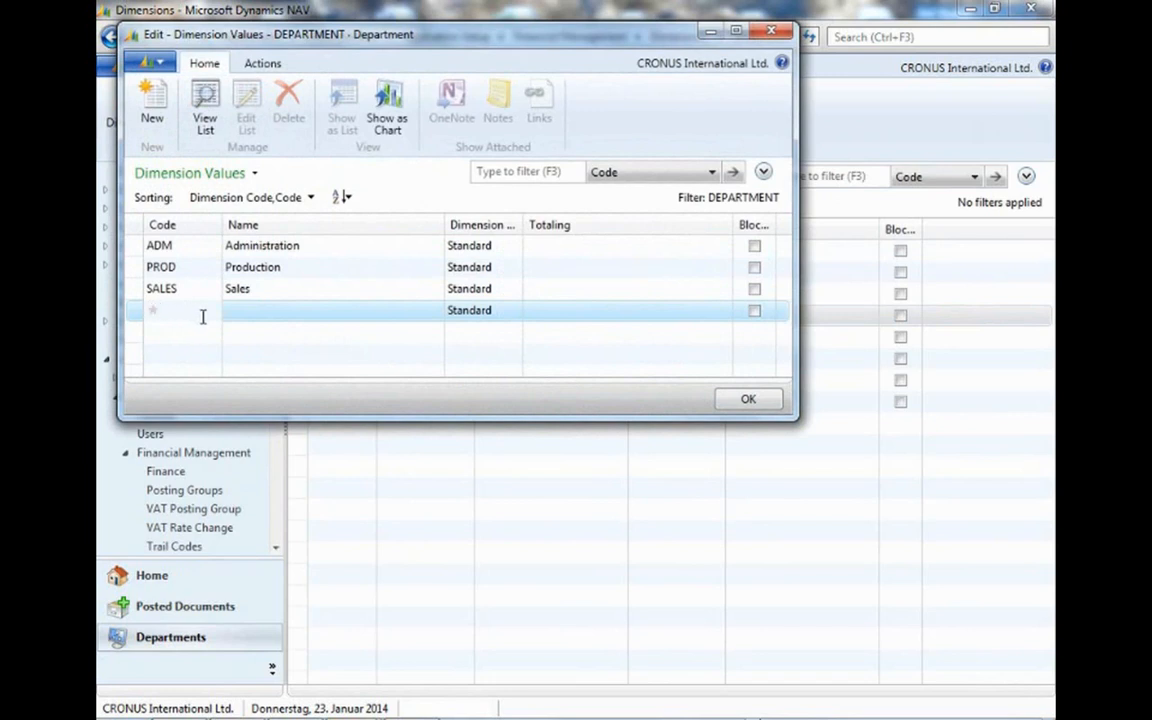
left_click(202, 316)
type("Purchase")
key("Tab")
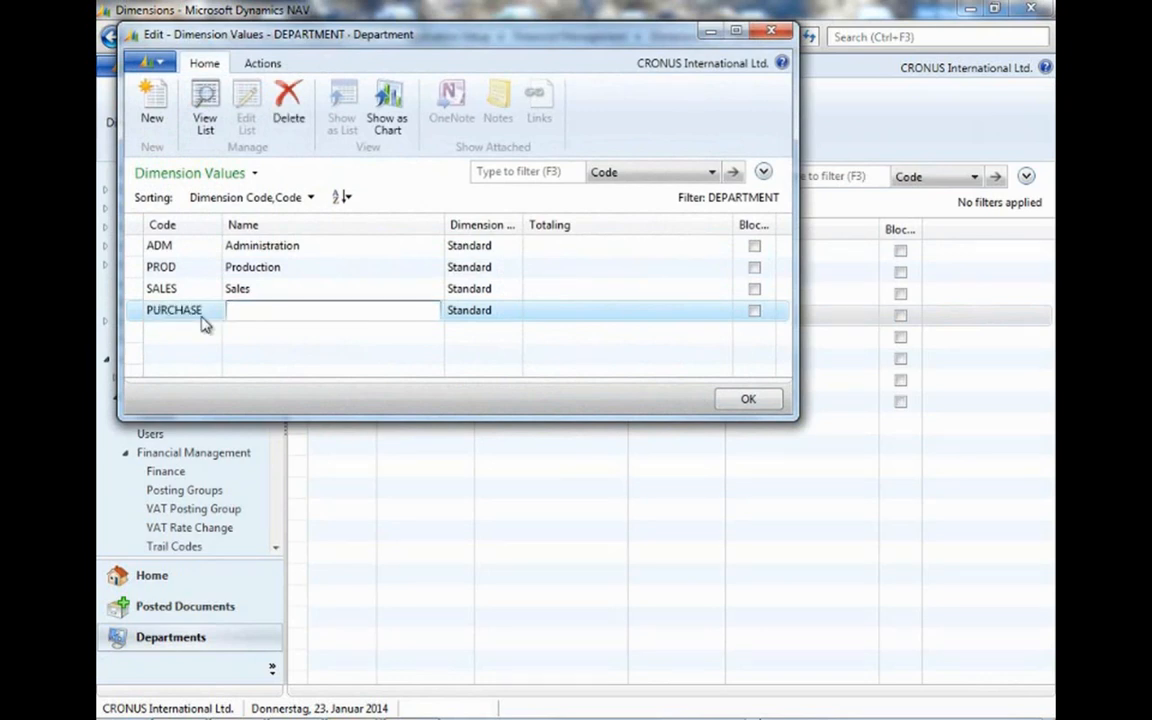
type("Purchase")
key("Tab")
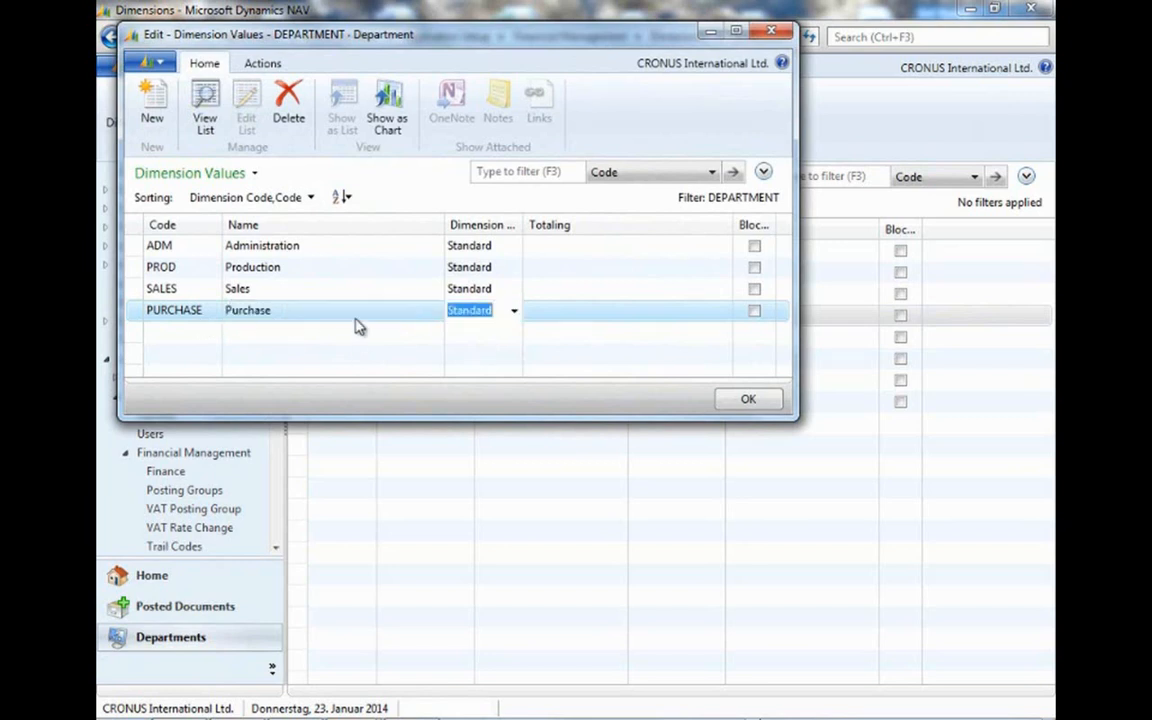
Close the dimension values and agree to create the matching cost center PURCHASE in Cost Accounting.
left_click(748, 398)
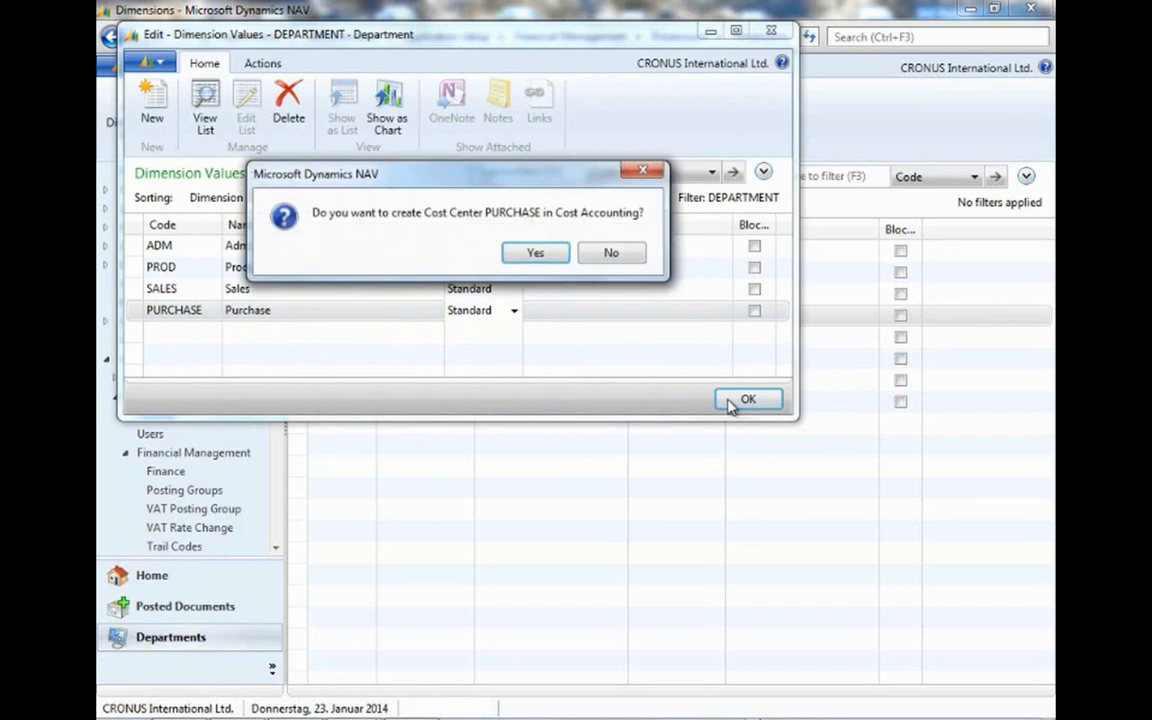
left_click(536, 254)
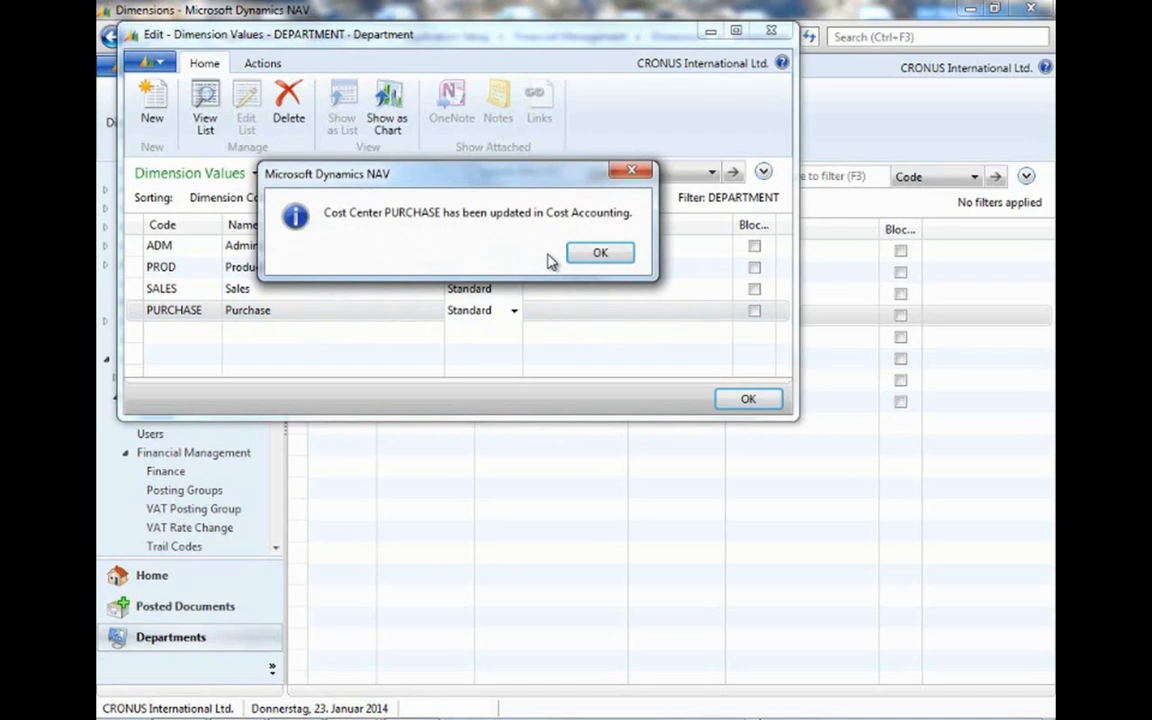
left_click(599, 256)
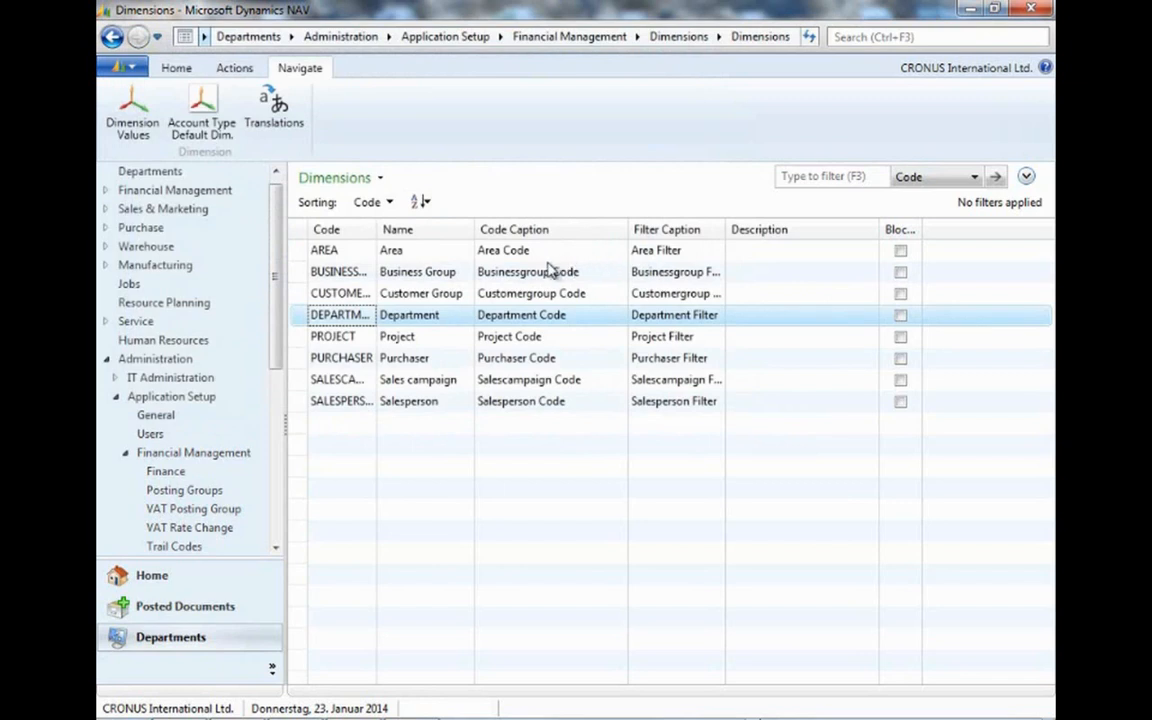
Open the Chart of Cost Centers from Cost Accounting and find and select the new PURCHASE cost center.
left_click(182, 190)
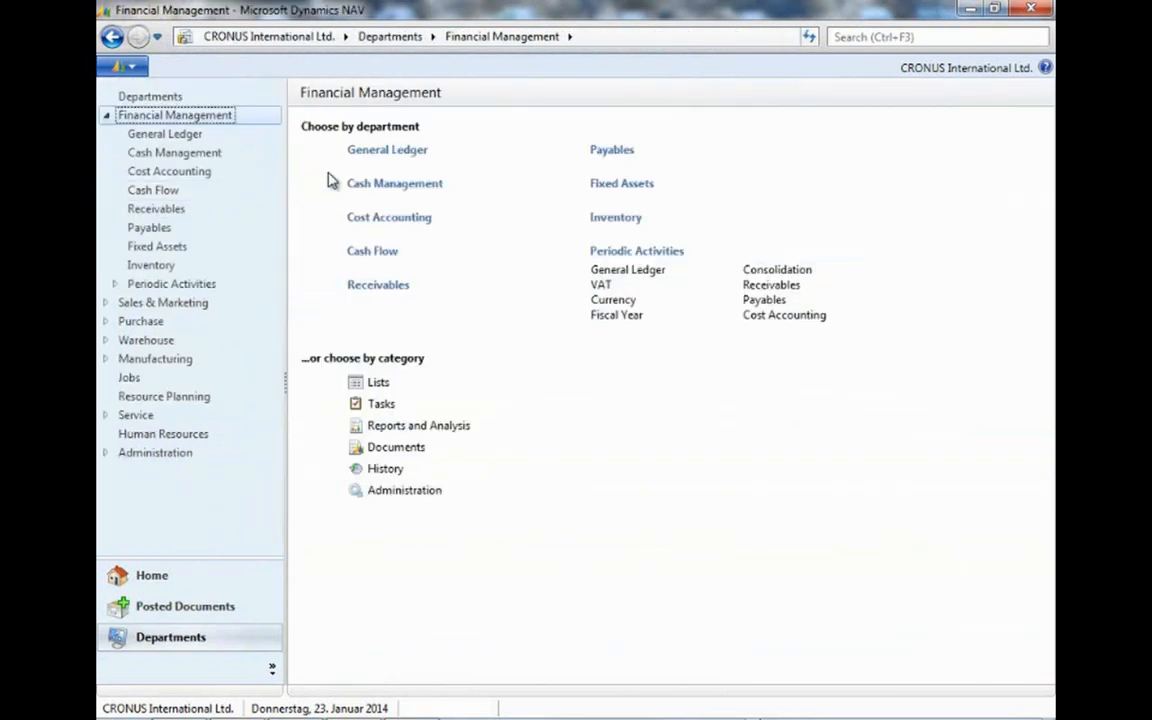
left_click(396, 220)
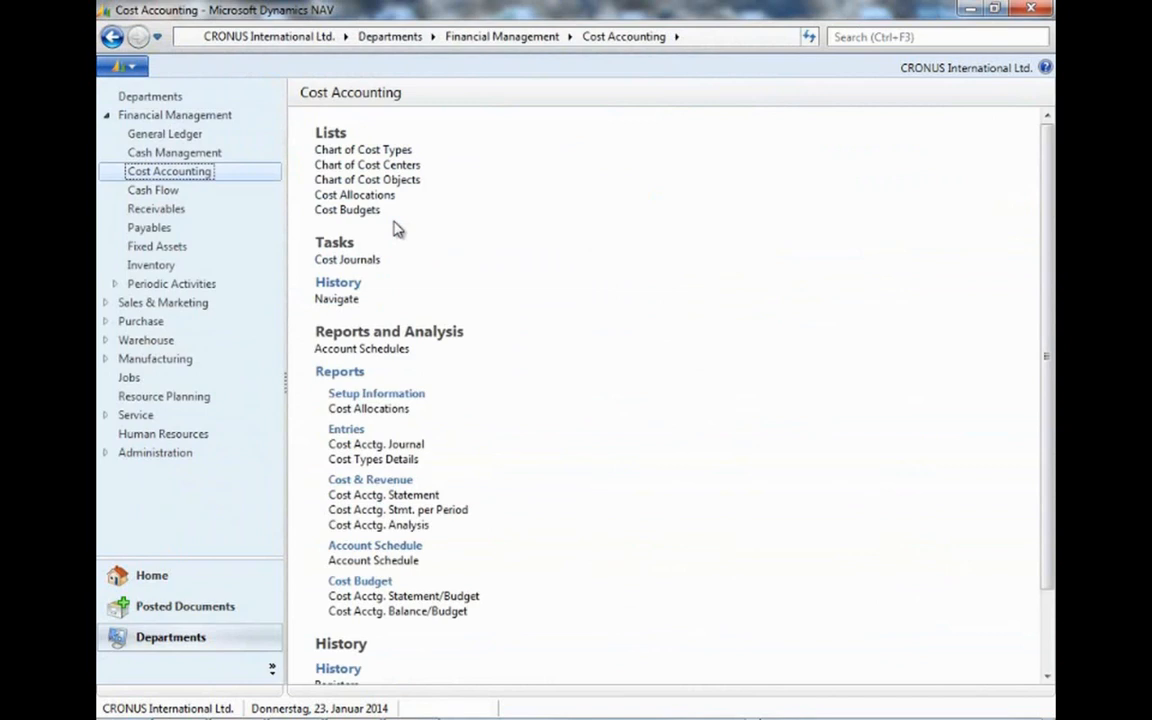
left_click(410, 166)
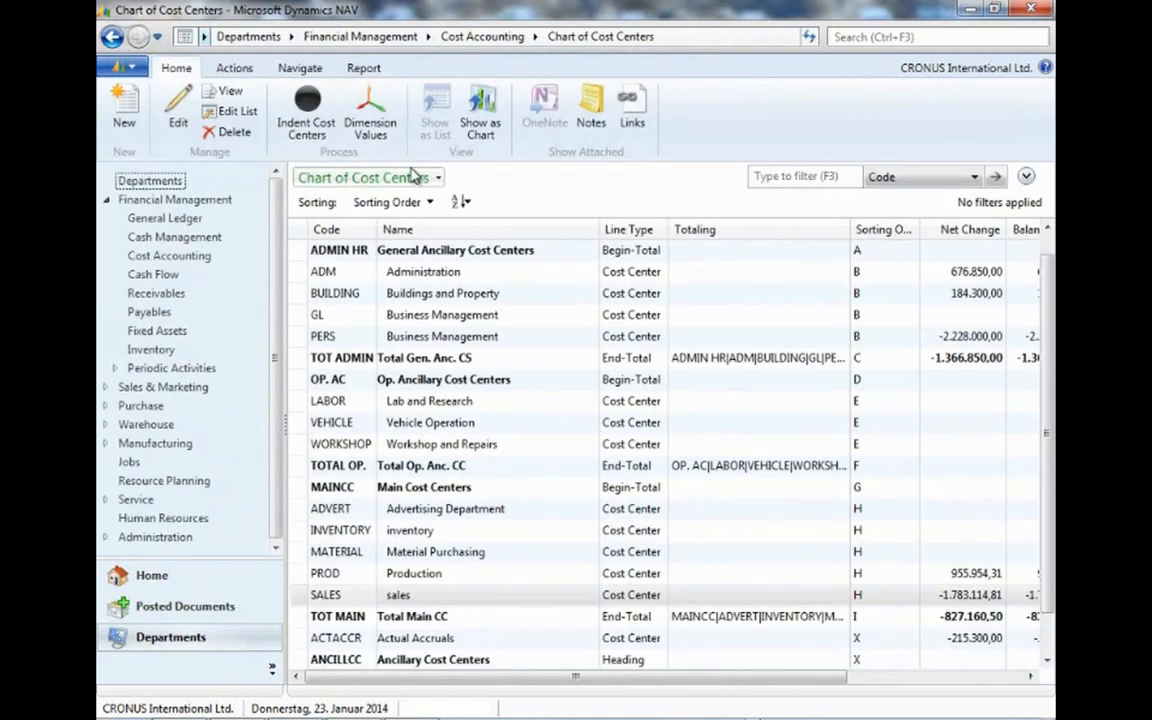
scroll(450, 368, "down", 1)
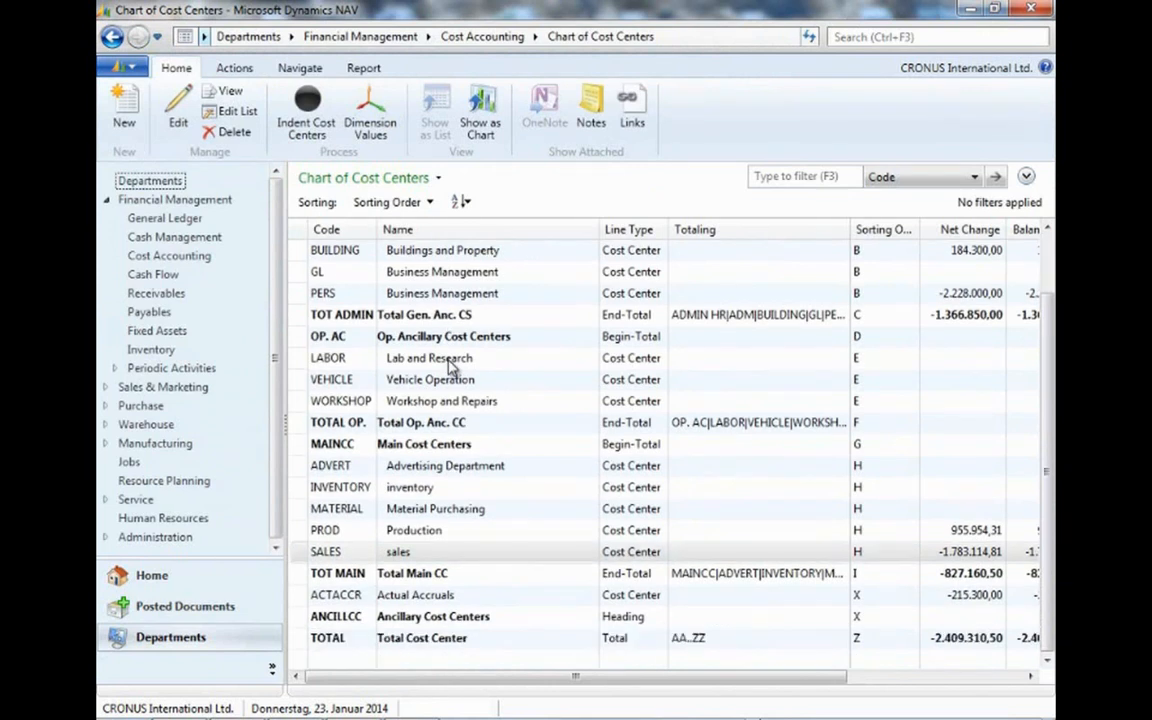
scroll(450, 368, "up", 1)
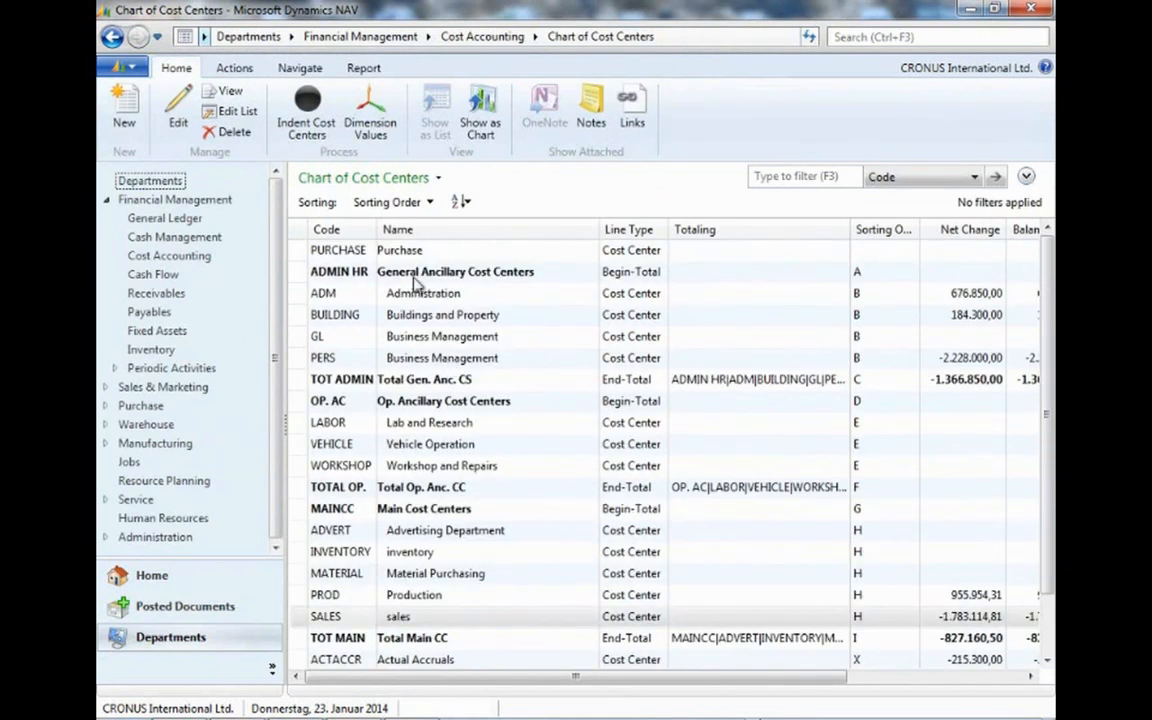
left_click(398, 250)
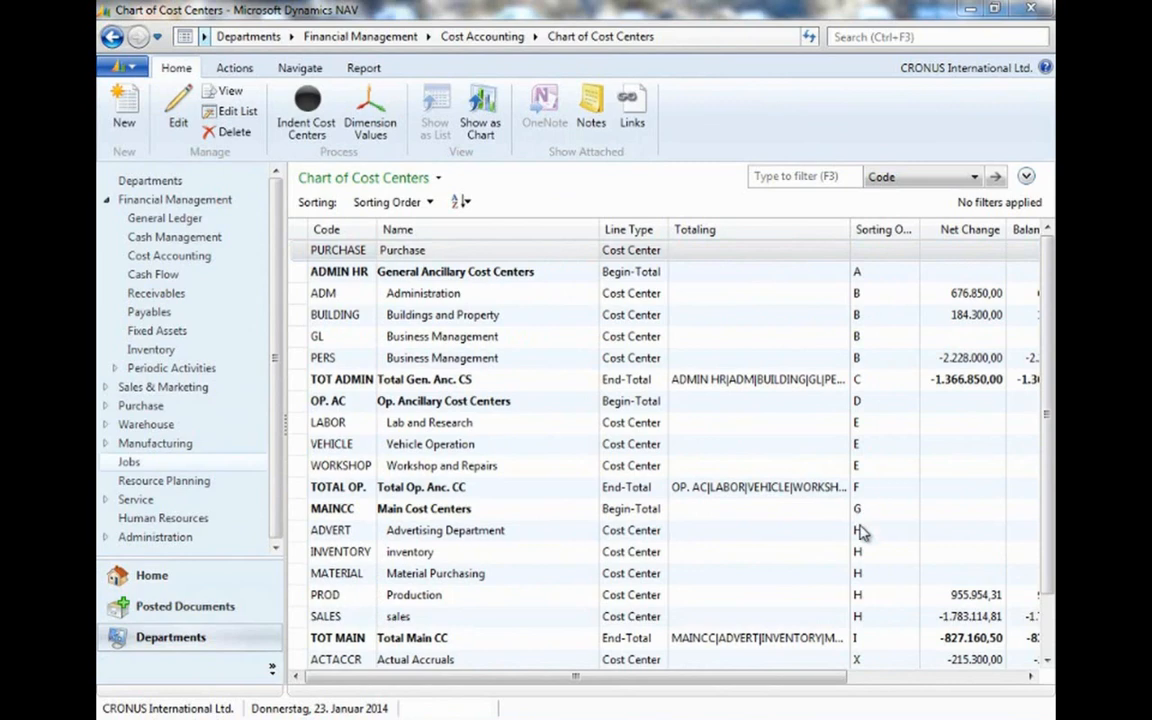
Set the PURCHASE cost center's sorting order to H and its cost subtype to Main Cost Center, and indent the cost centers.
double_click(418, 252)
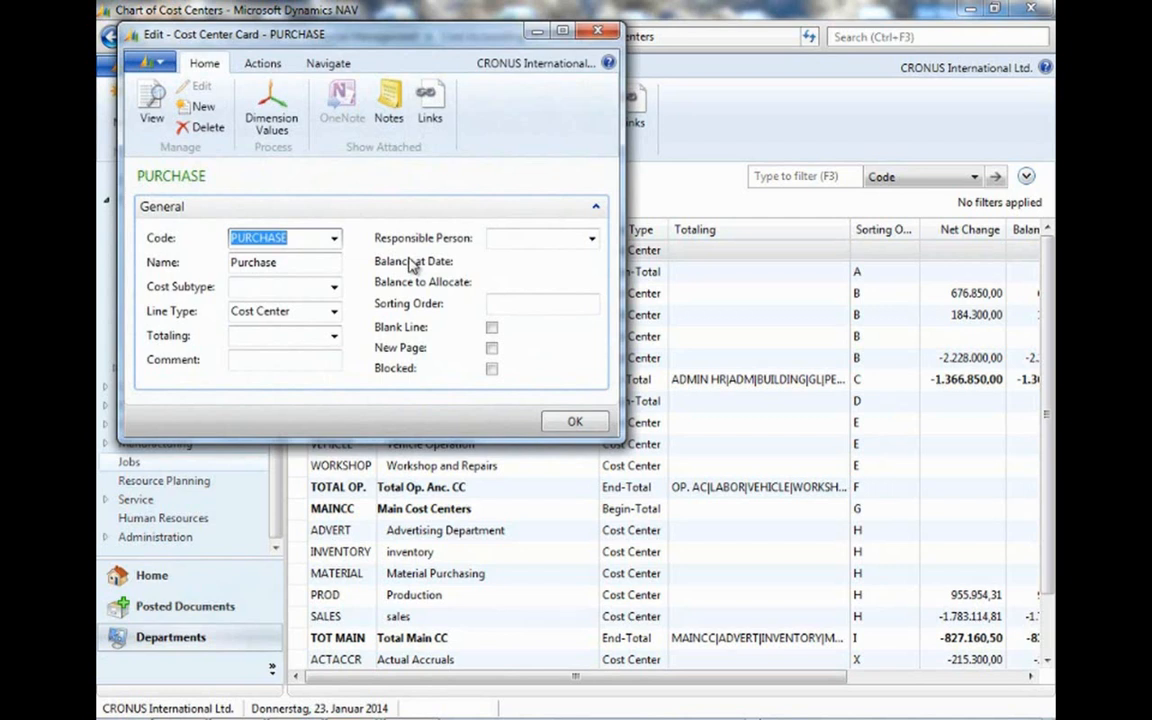
left_click(502, 303)
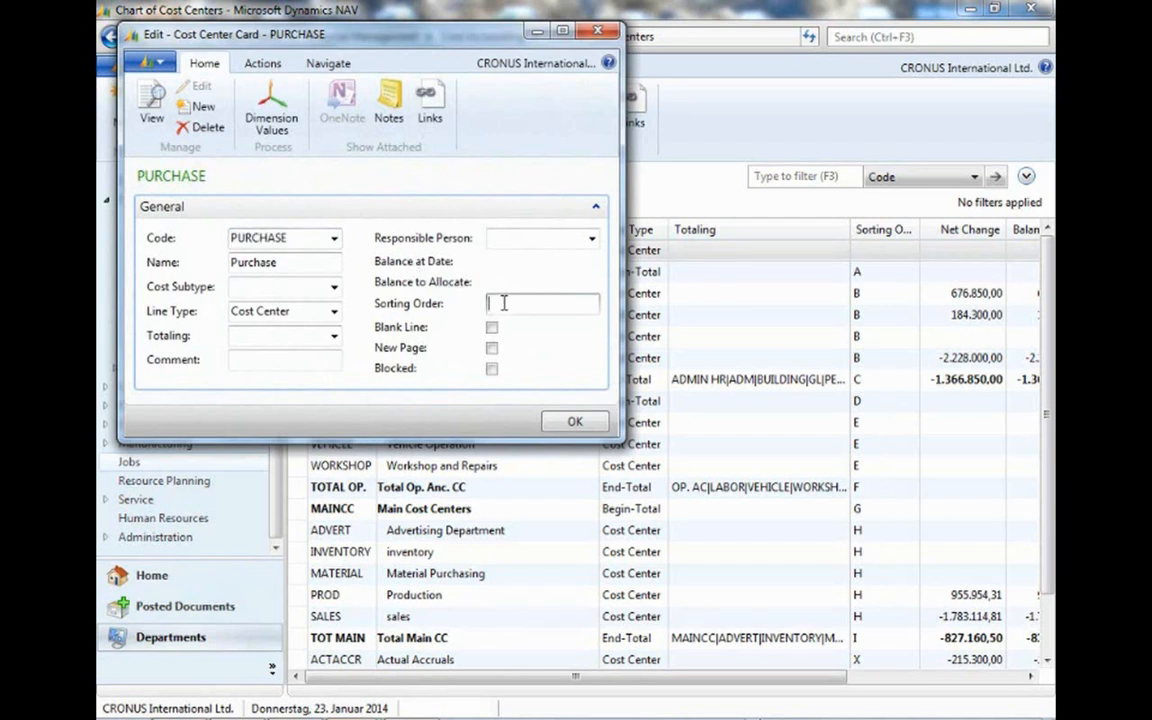
type("H")
left_click(334, 288)
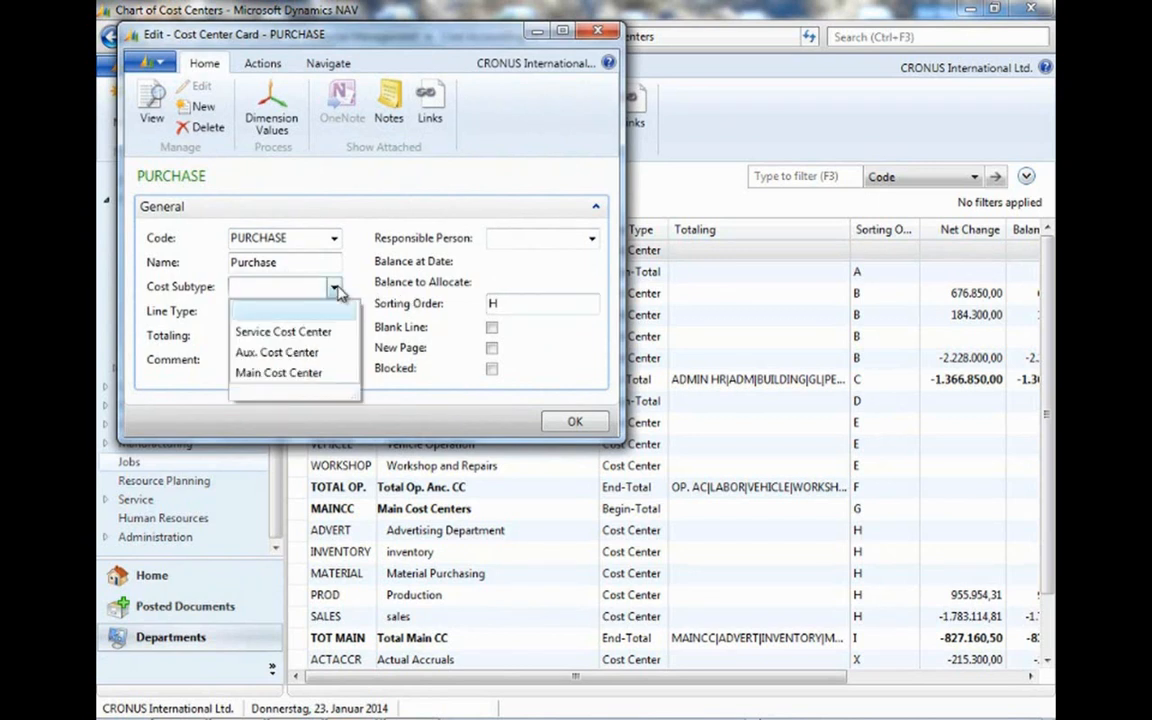
left_click(303, 374)
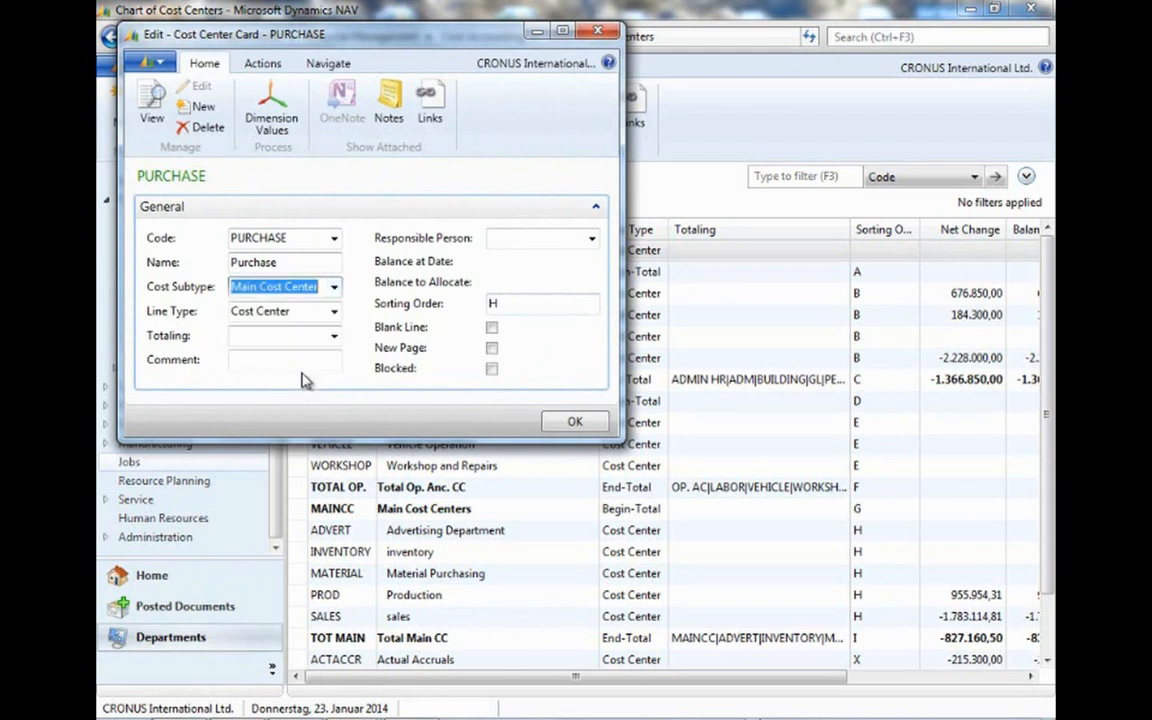
left_click(575, 422)
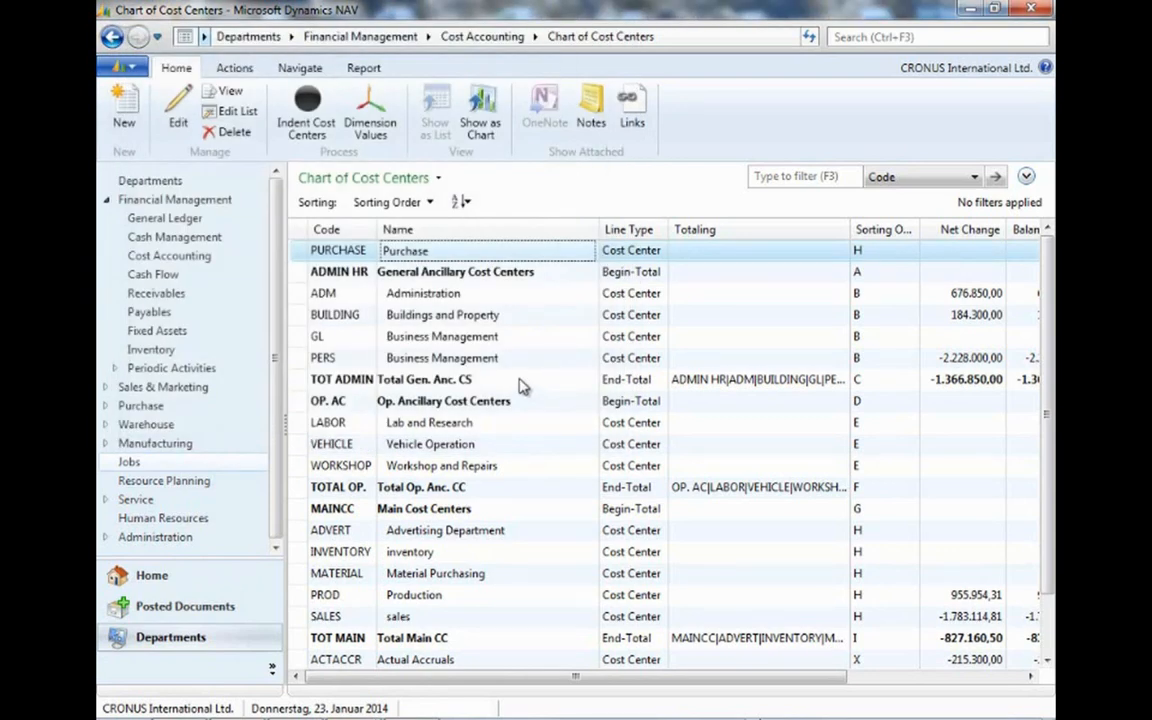
left_click(309, 125)
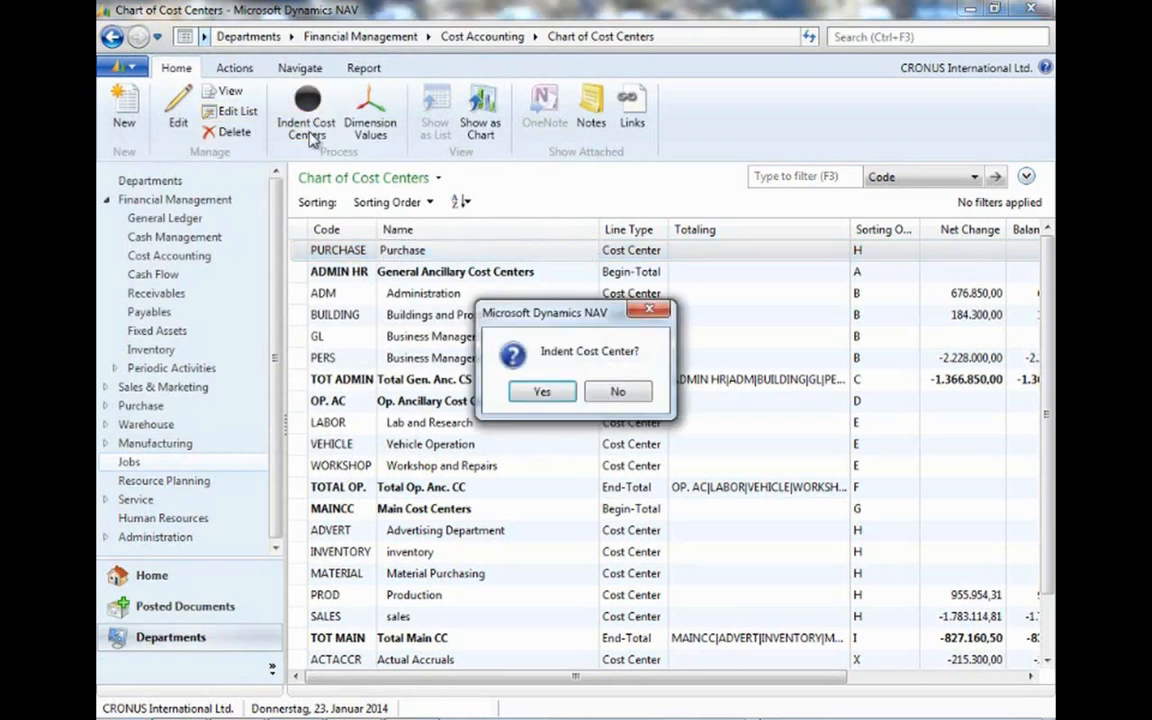
left_click(542, 392)
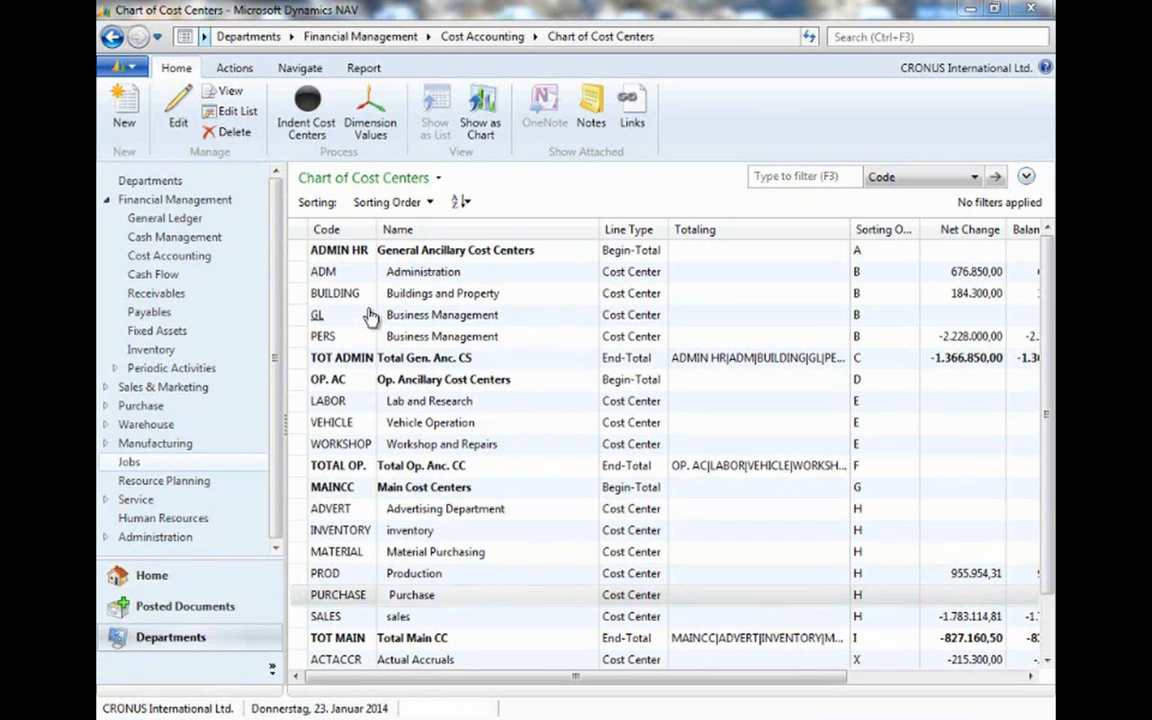
Run Transfer GL Entries to CA from the Cost Accounting tasks of the Periodic Activities.
left_click(195, 260)
left_click(195, 260)
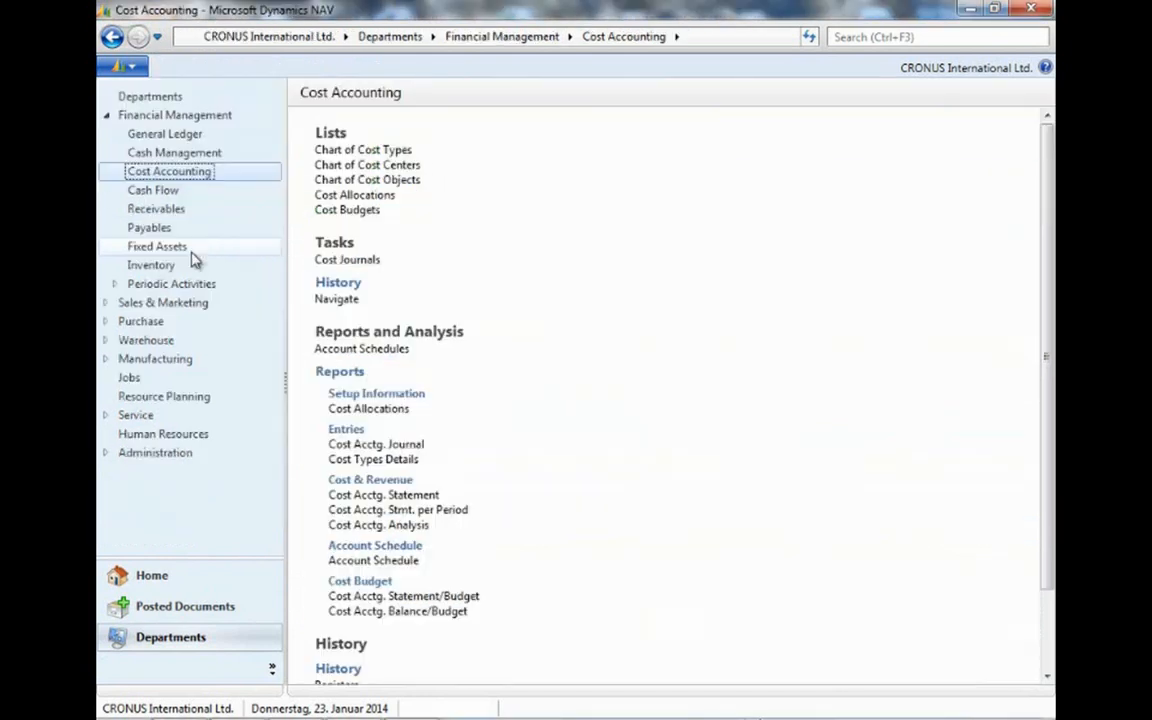
scroll(280, 285, "down", 3)
left_click(115, 286)
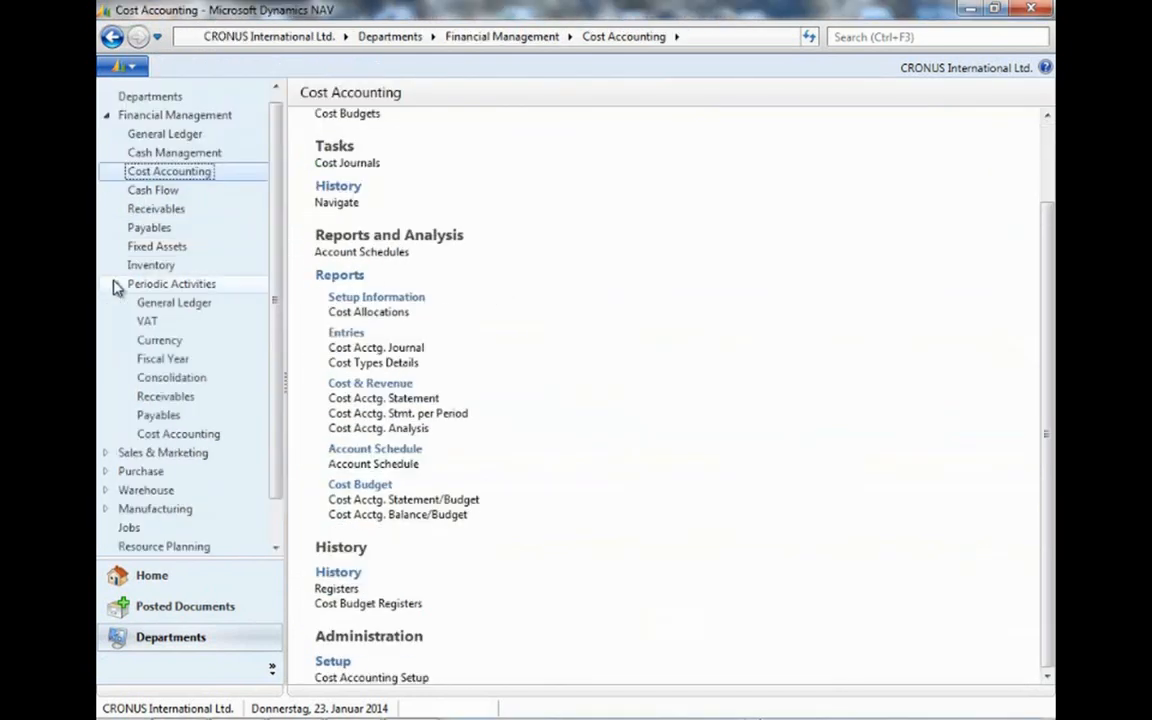
left_click(208, 435)
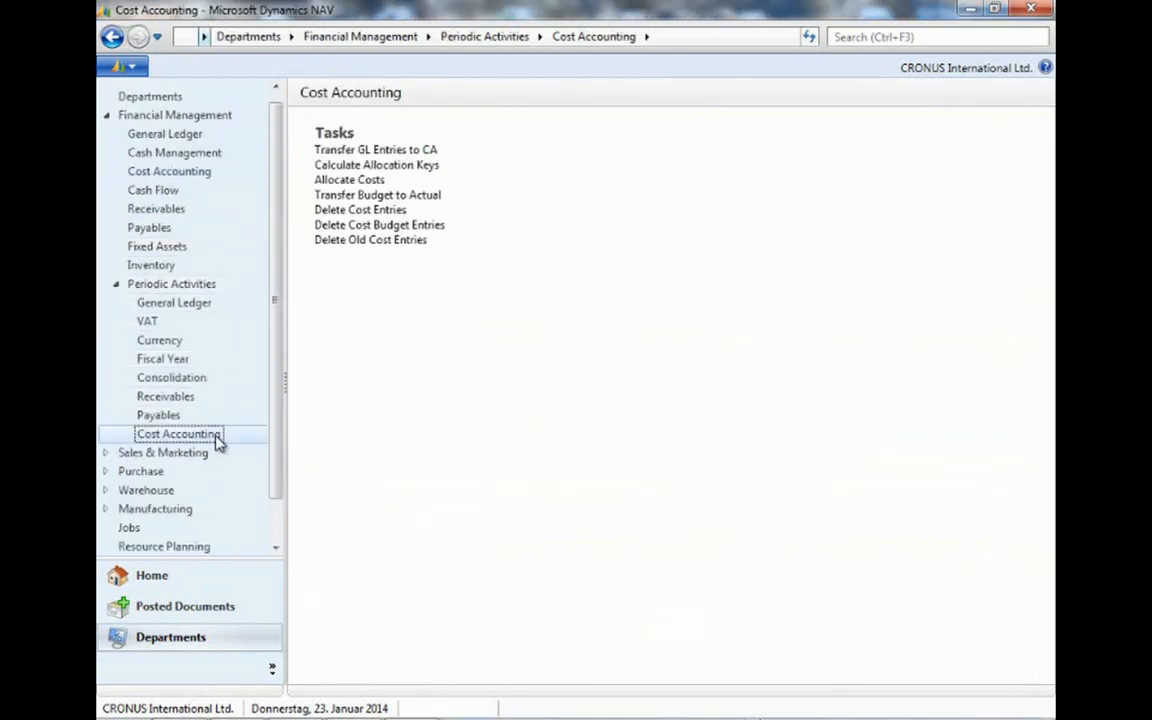
left_click(436, 152)
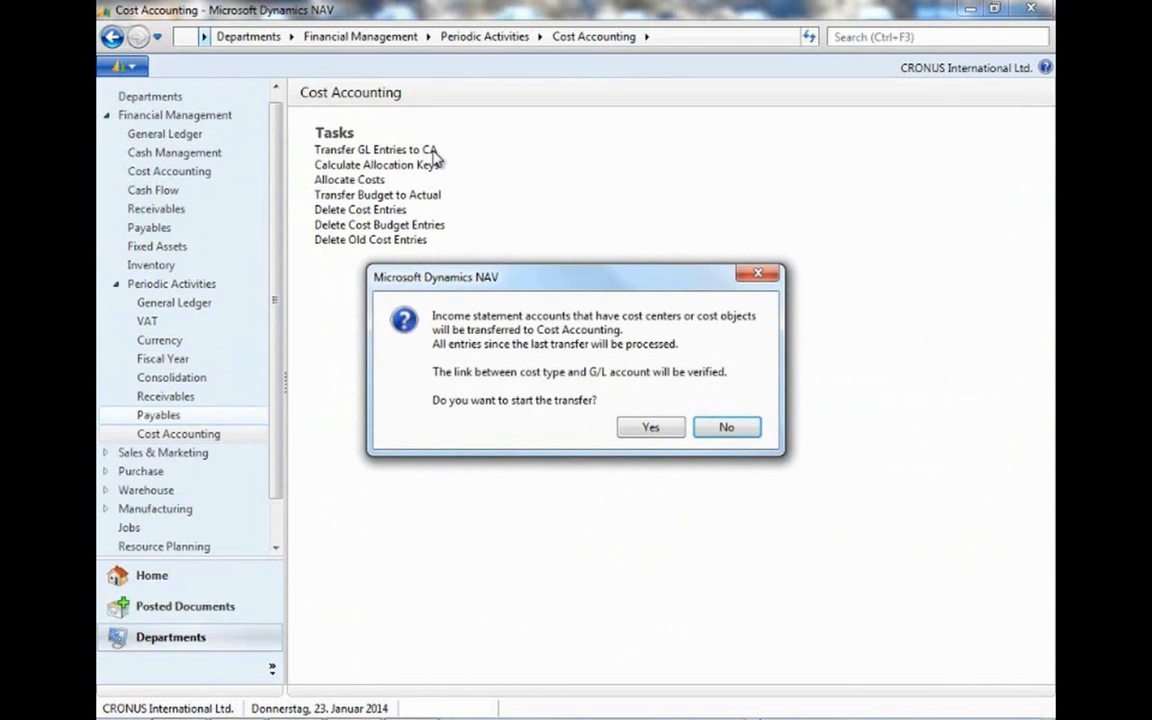
left_click(656, 428)
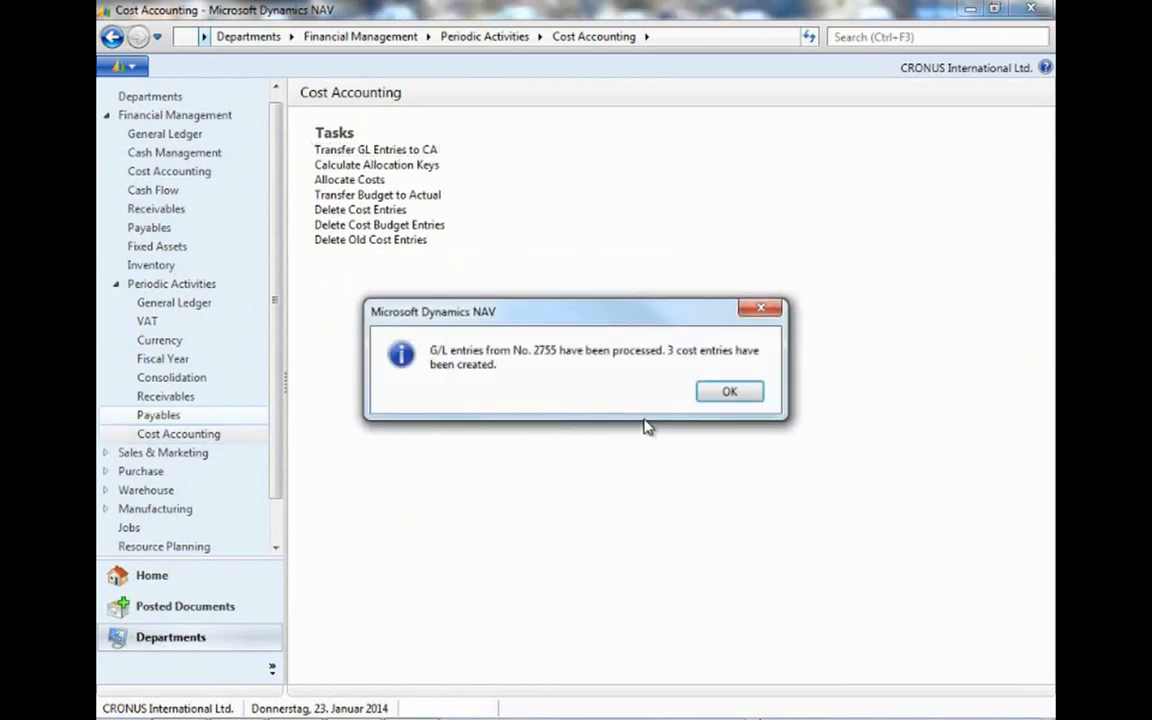
left_click(731, 394)
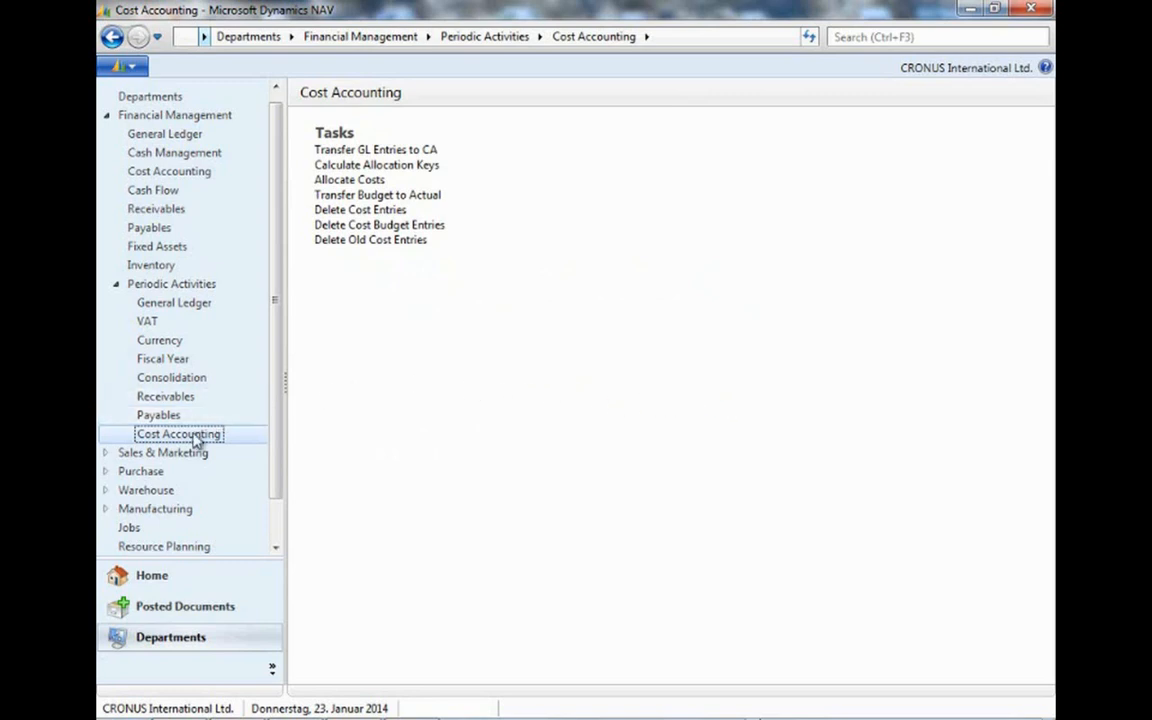
Open the cost Registers from the History section of Cost Accounting.
left_click(180, 174)
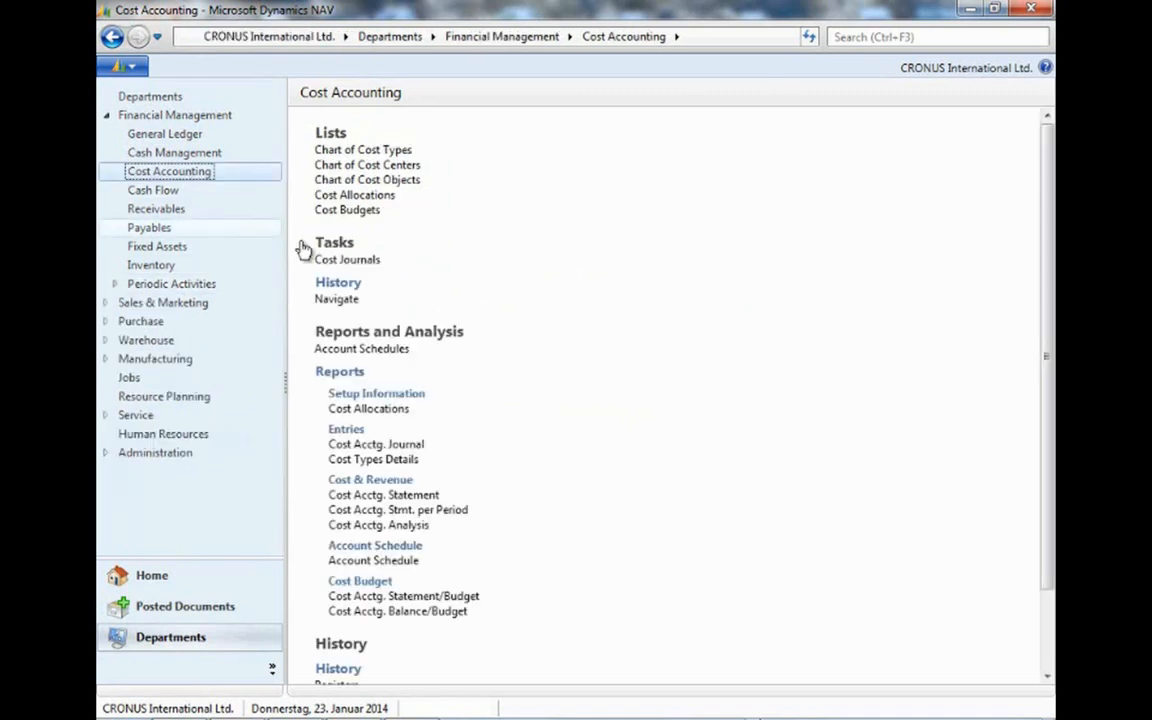
scroll(509, 417, "down", 3)
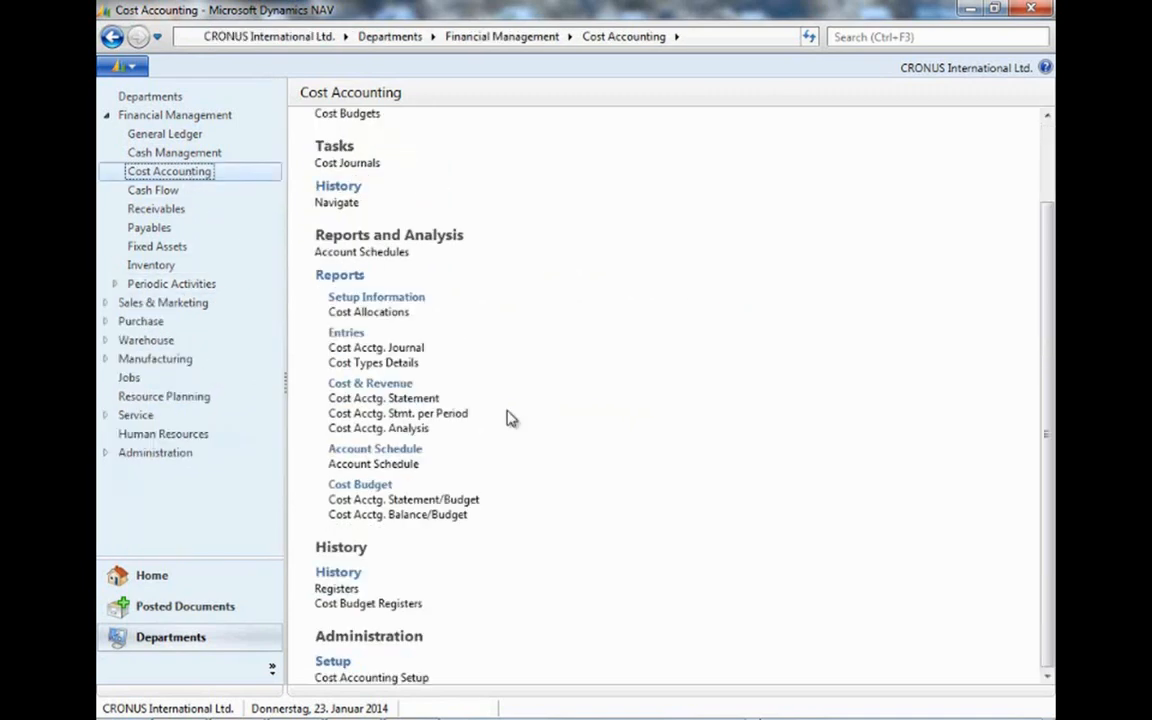
left_click(329, 591)
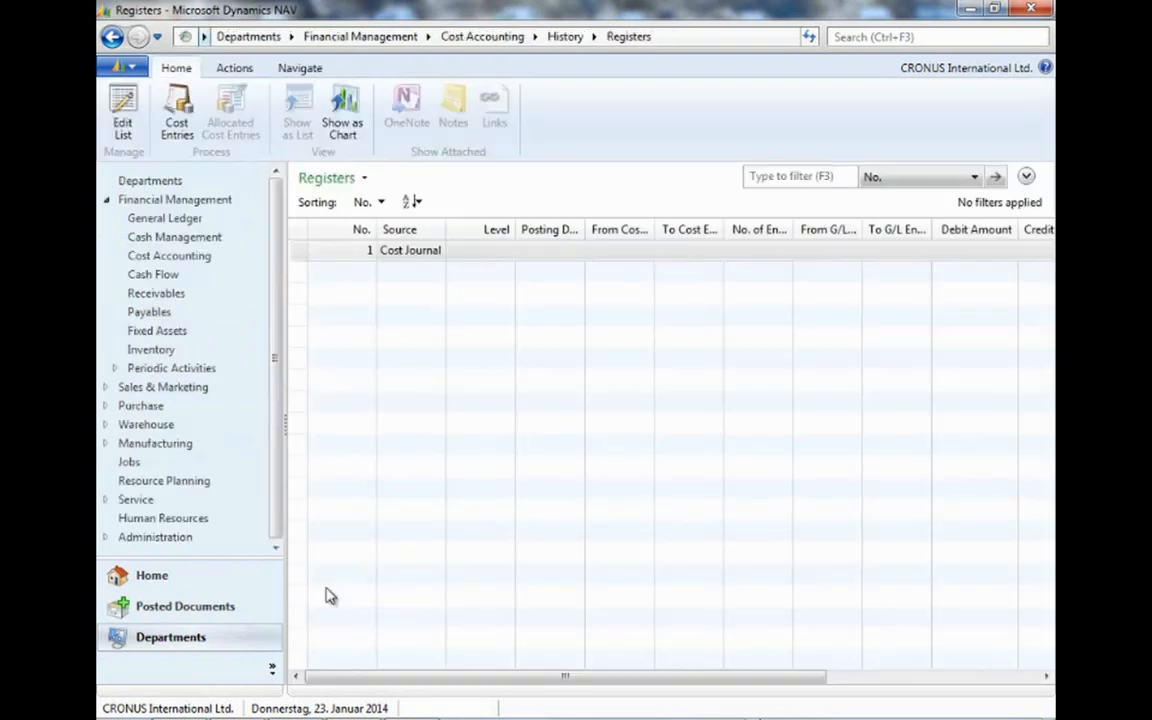
Examine the cost entries behind the last register, number 8, from the G/L transfer, and return to the registers.
left_click(410, 404)
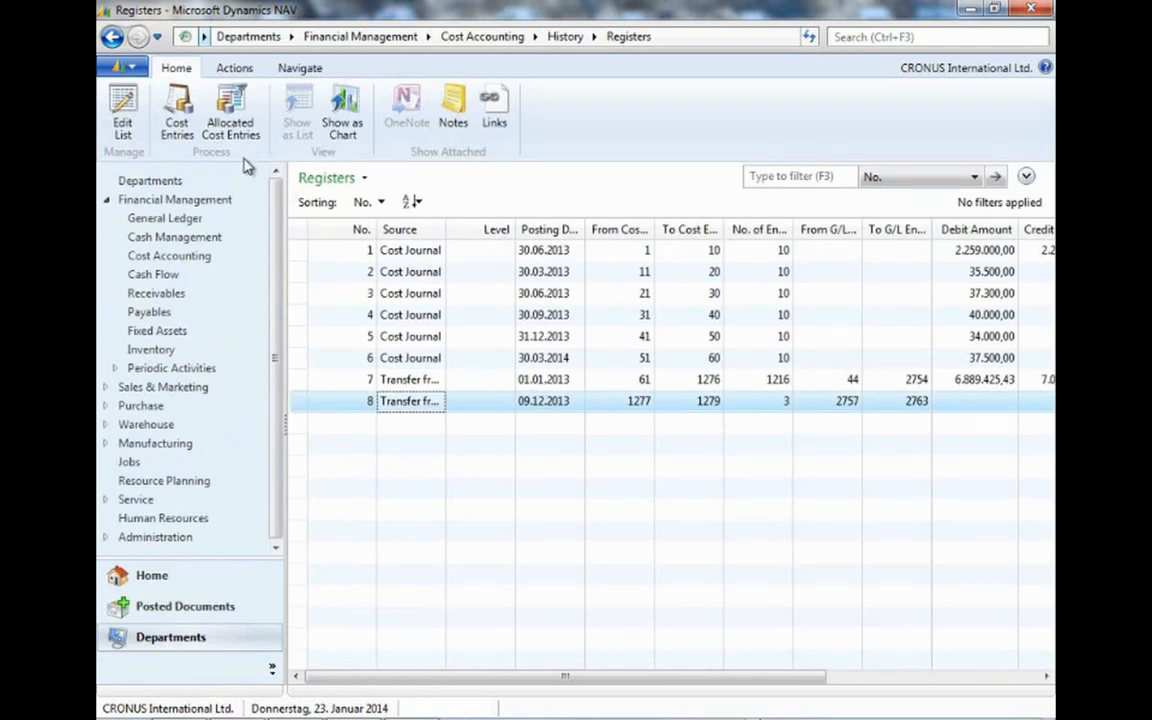
left_click(174, 122)
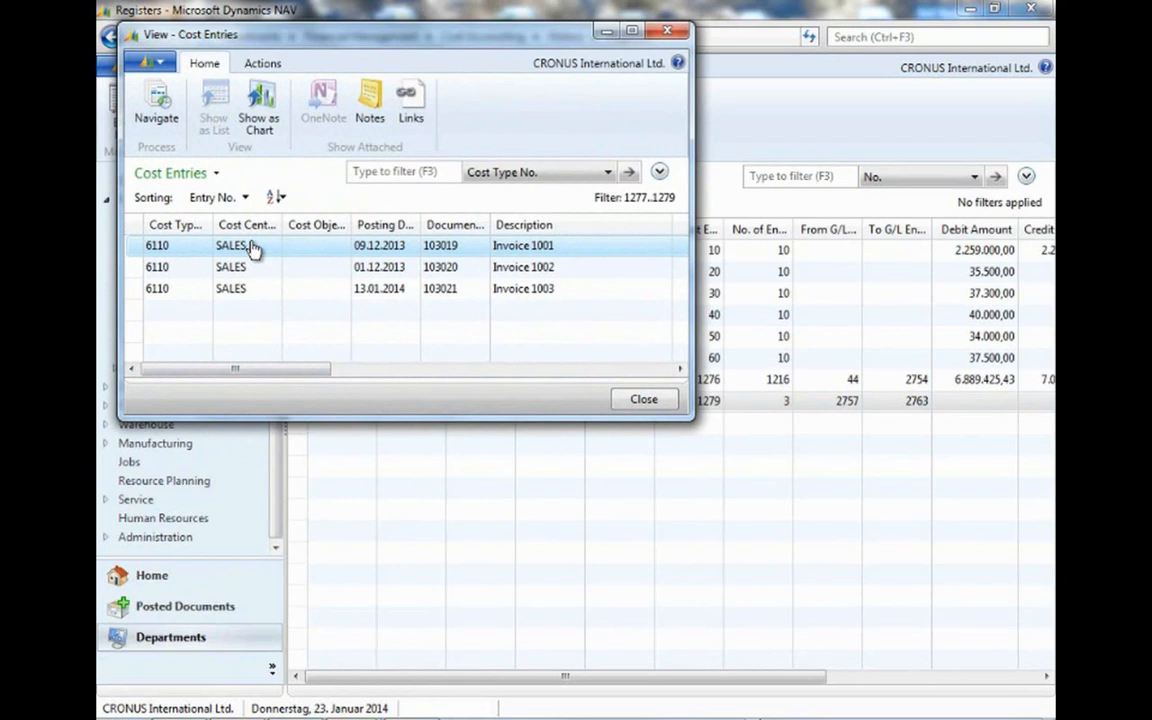
left_click_drag(311, 375, 275, 374)
left_click(376, 290)
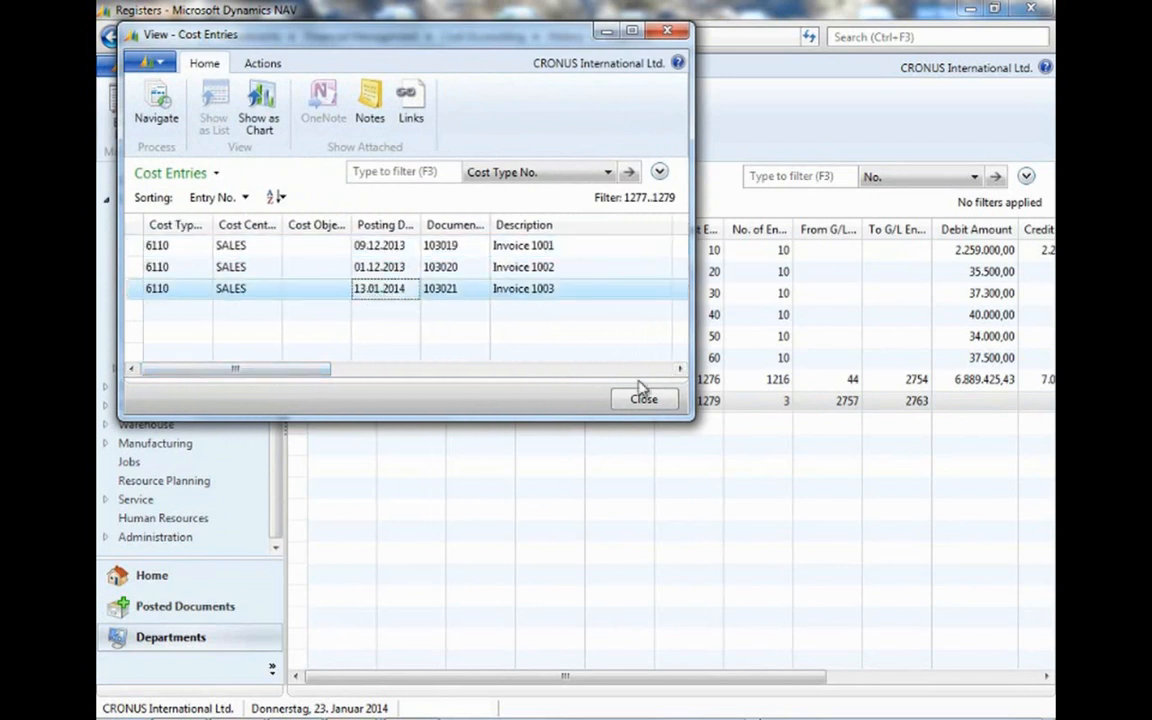
left_click(646, 400)
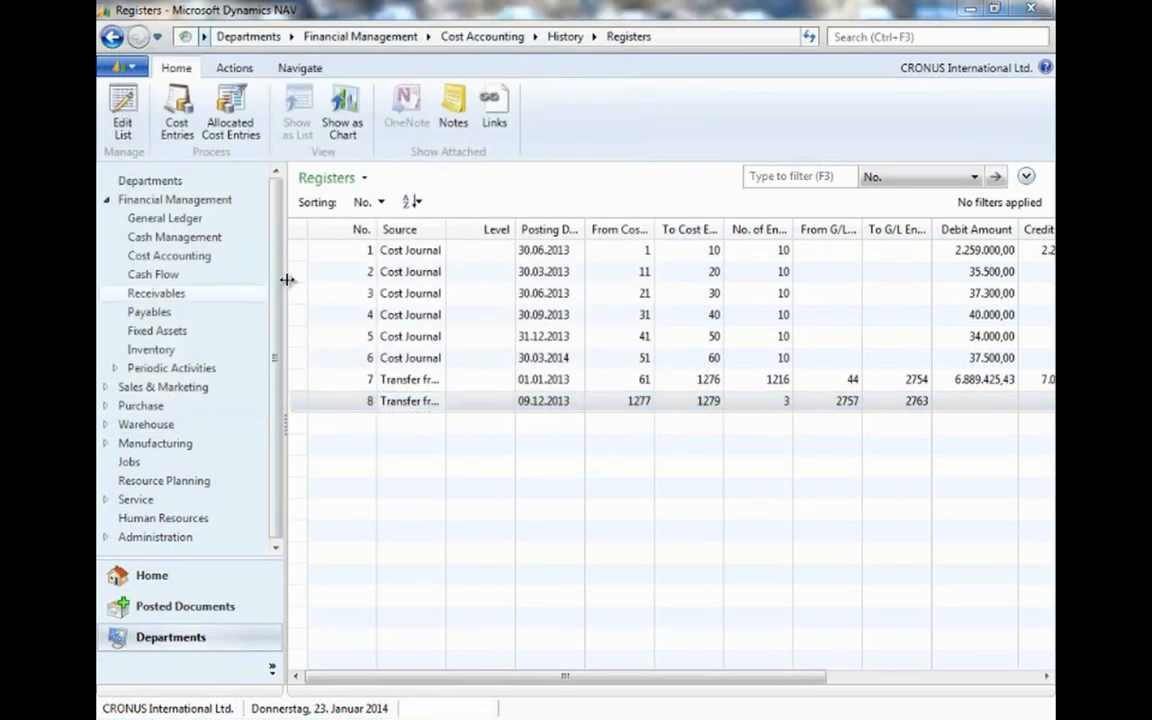
Open the Cost Journals from Cost Accounting, examine the DEFAULT batch's entry and balancing columns, and close the journal without entering a line.
left_click(198, 258)
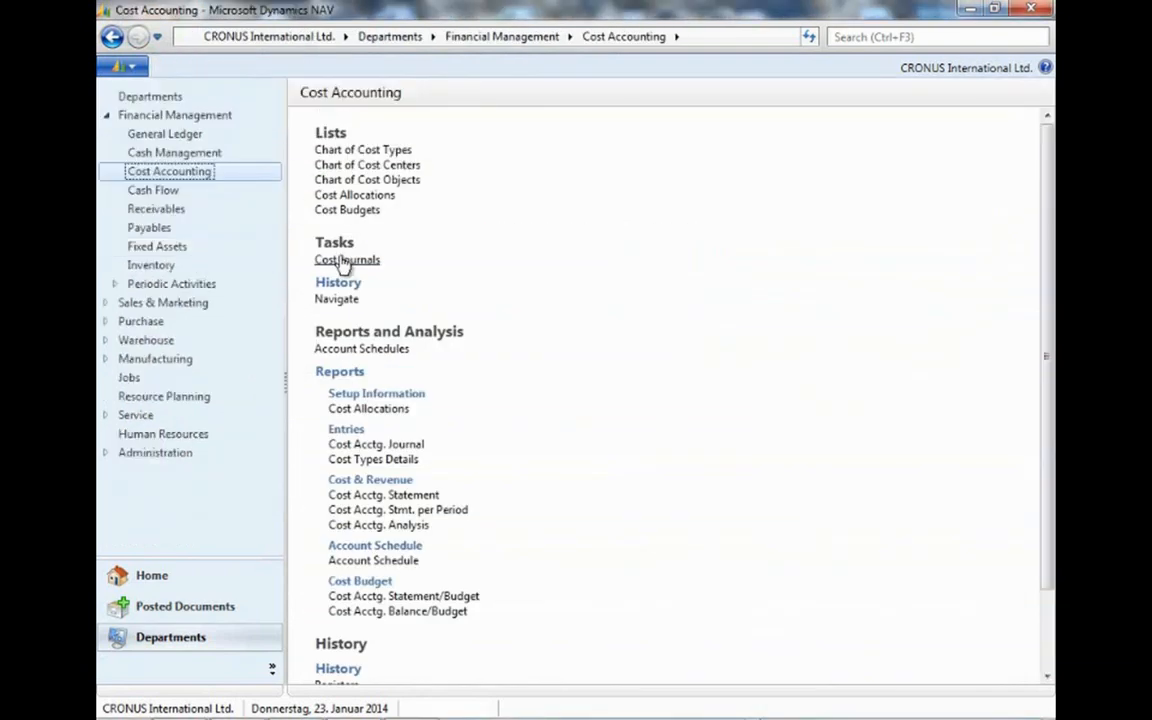
left_click(345, 262)
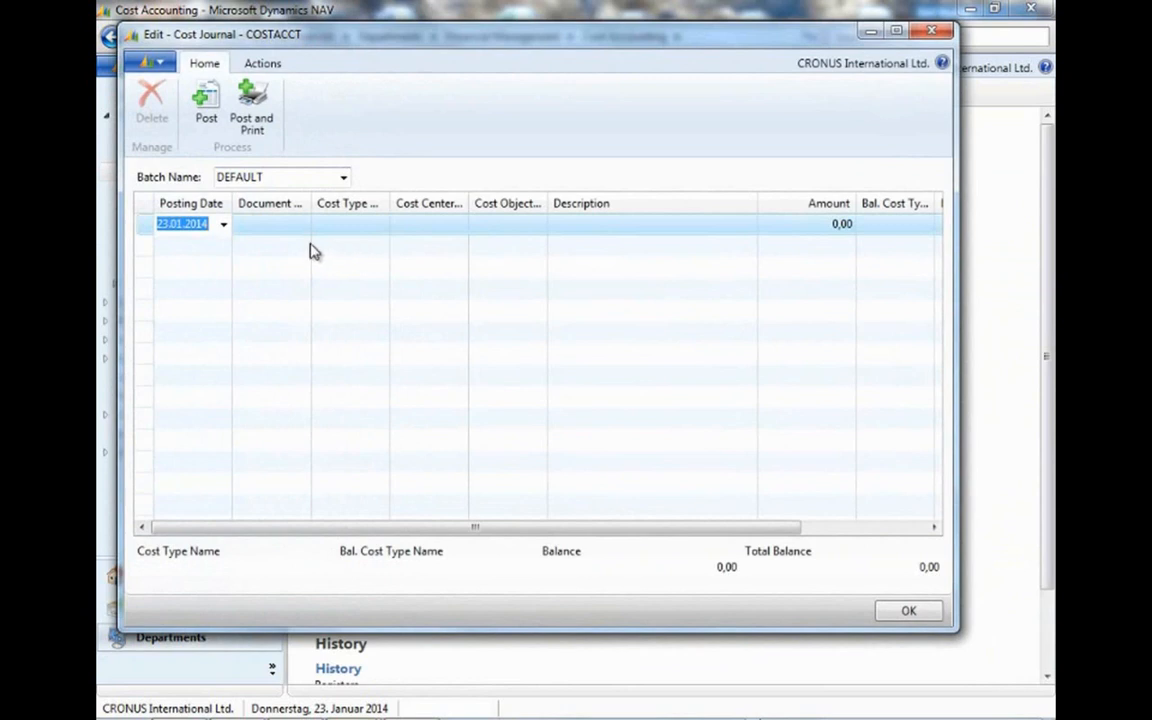
left_click_drag(310, 203, 337, 204)
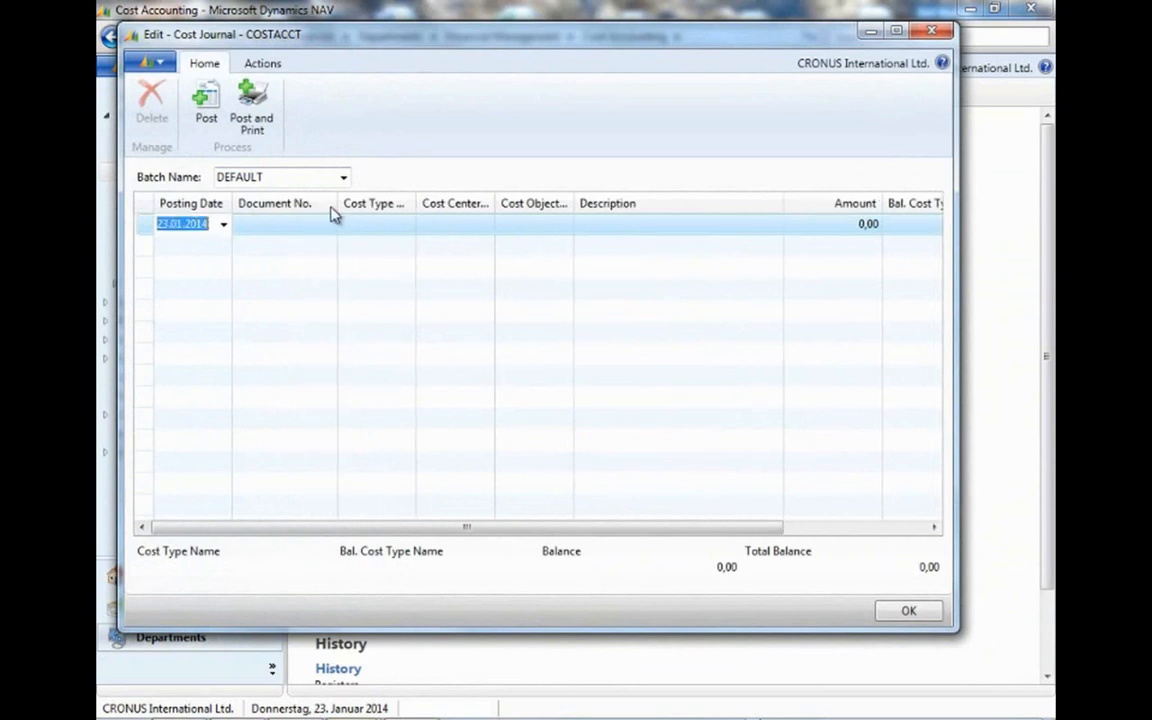
left_click(360, 222)
left_click(407, 225)
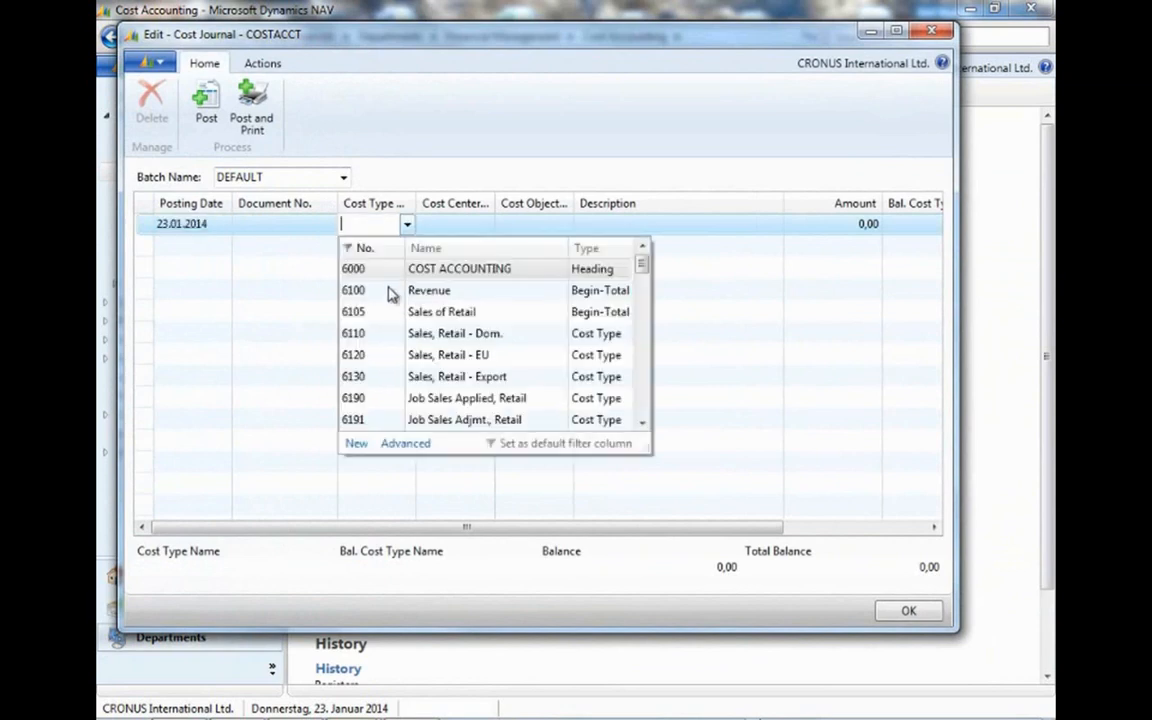
left_click(458, 226)
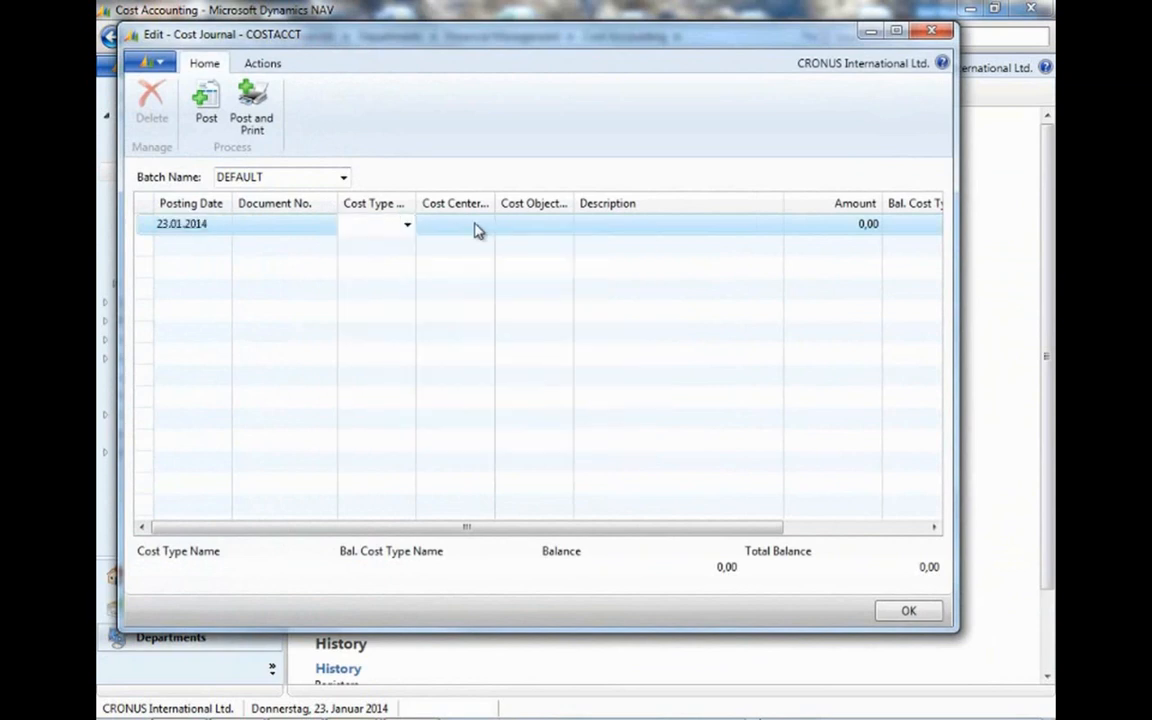
left_click(478, 224)
left_click(530, 223)
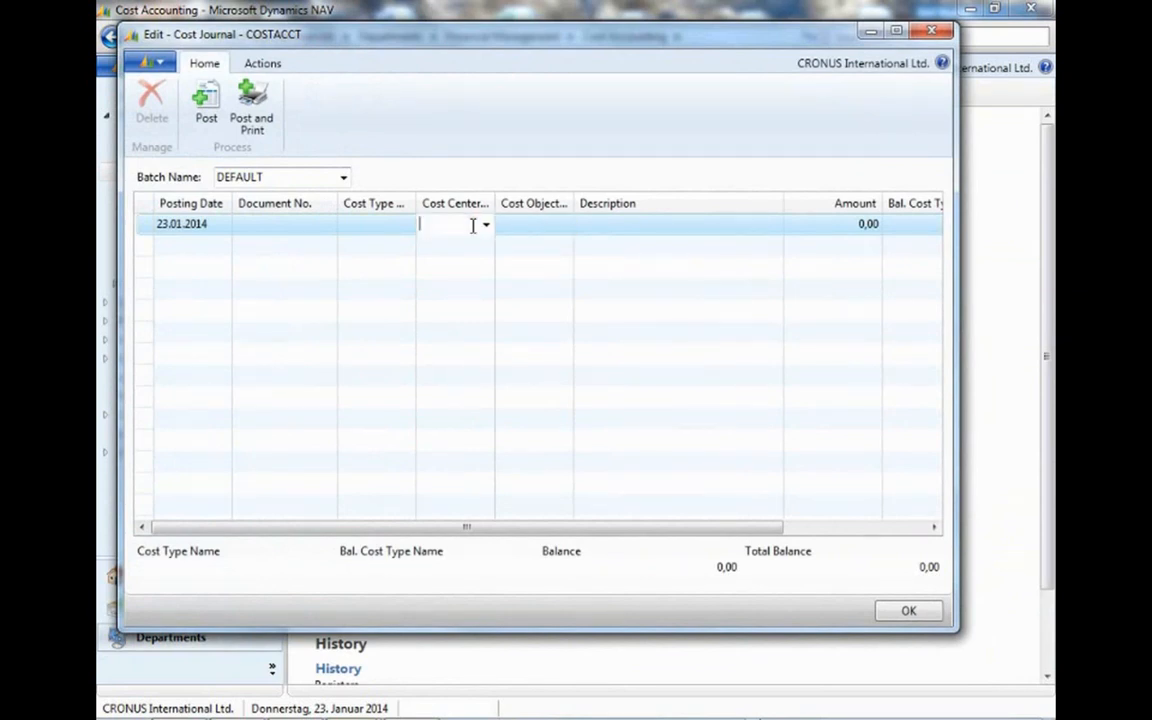
left_click_drag(489, 528, 643, 535)
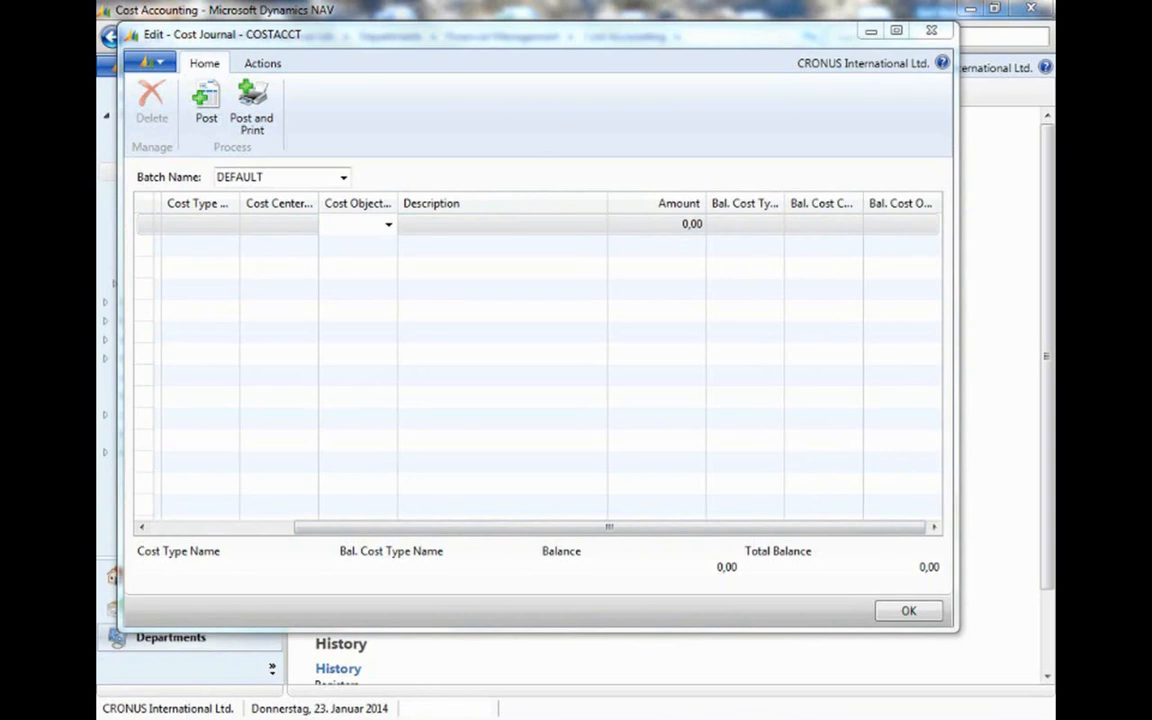
left_click(932, 31)
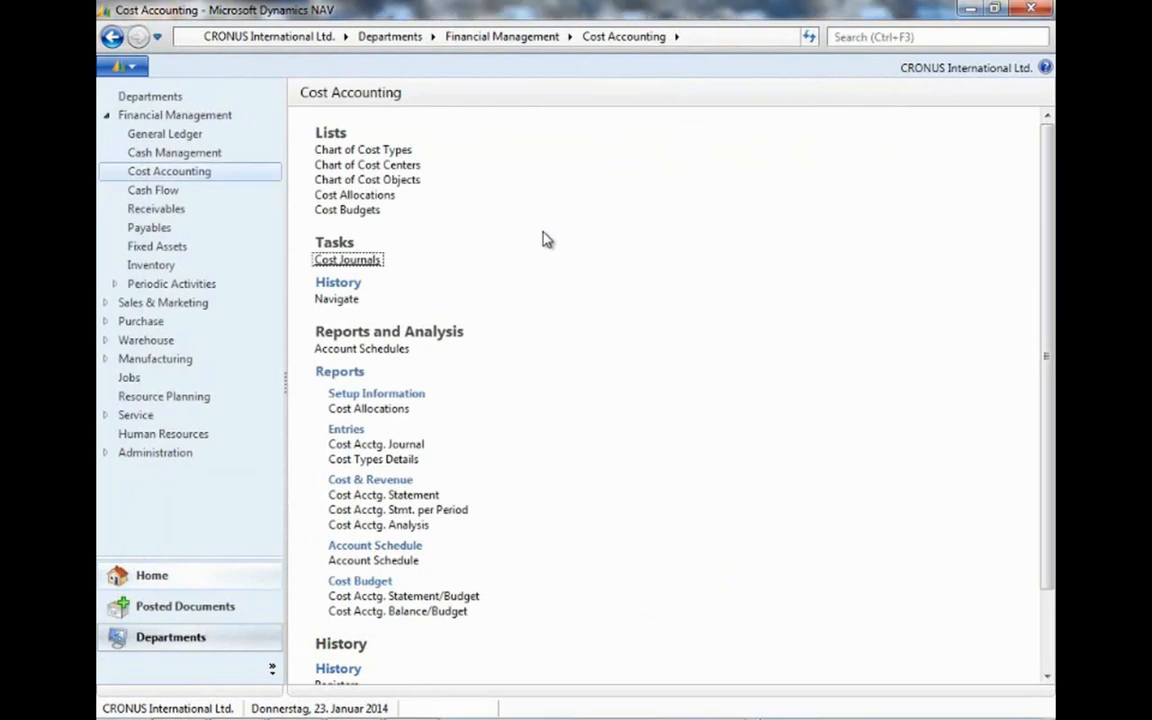
Enable Auto Transfer from G/L in the Cost Accounting Setup, agreeing to transfer all previous general ledger entries.
scroll(545, 238, "down", 2)
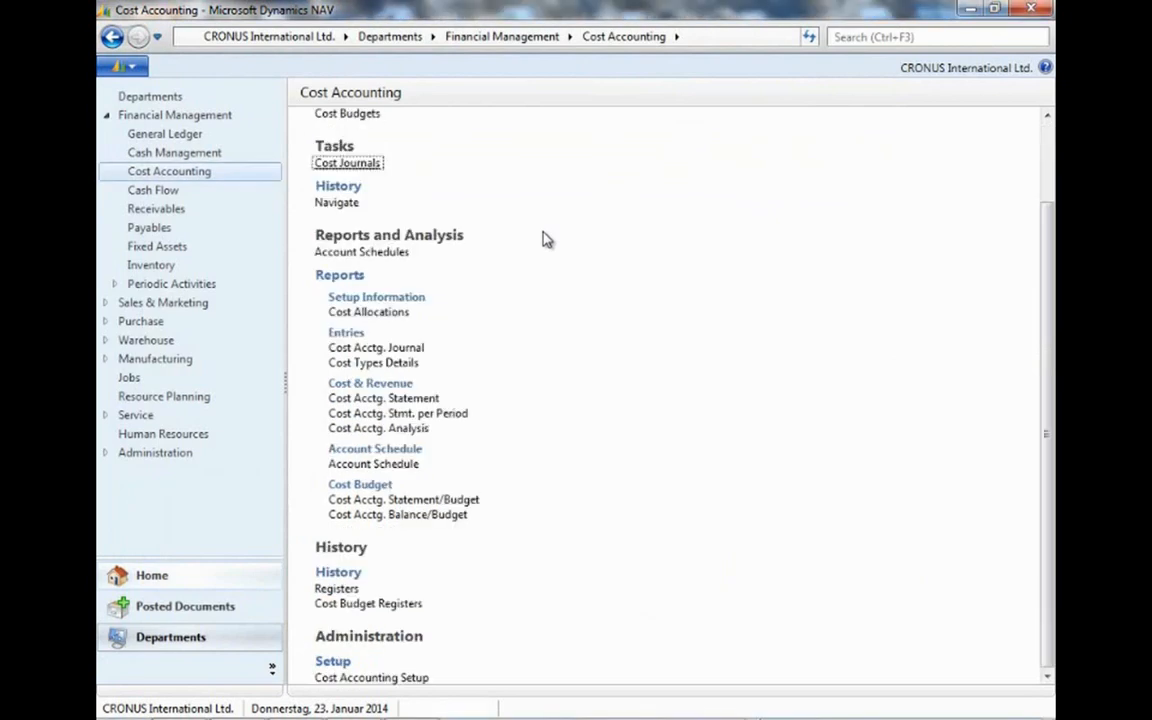
left_click(395, 680)
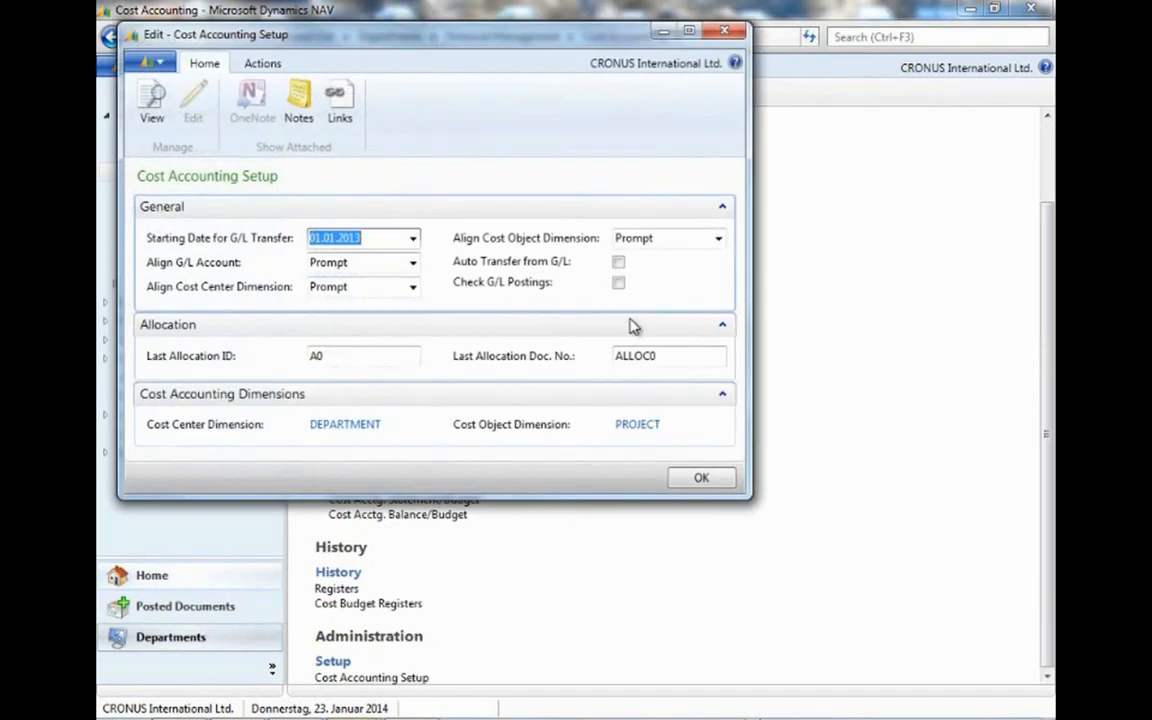
left_click(620, 263)
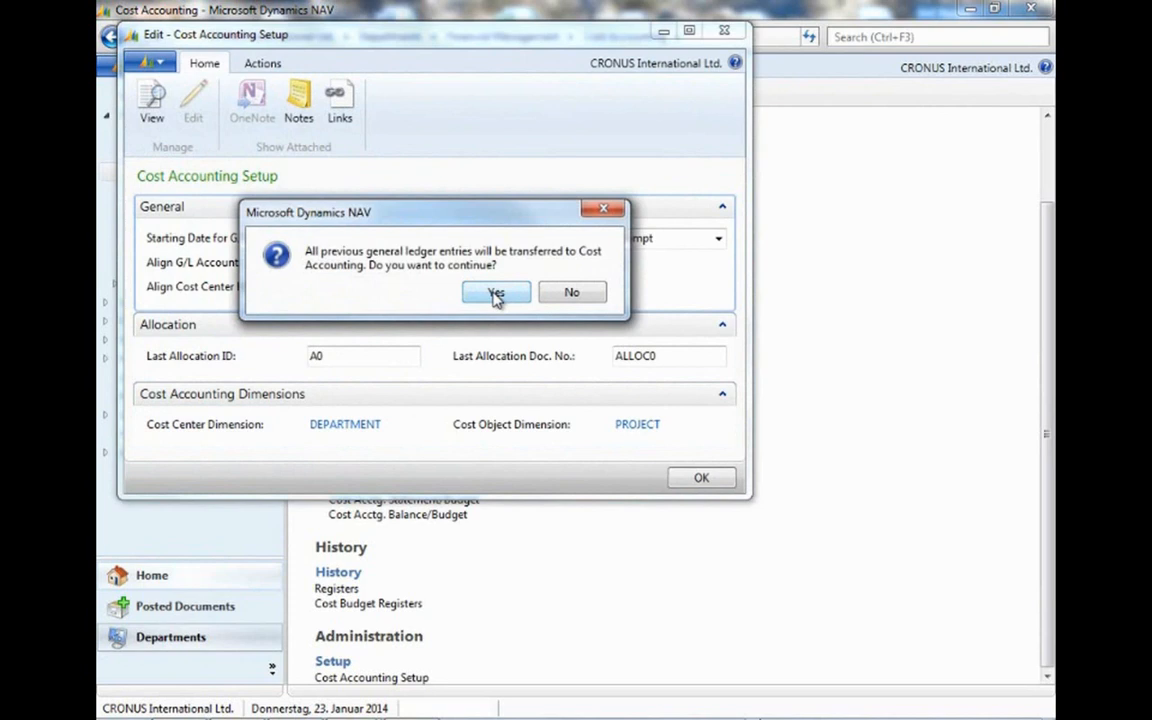
left_click(496, 293)
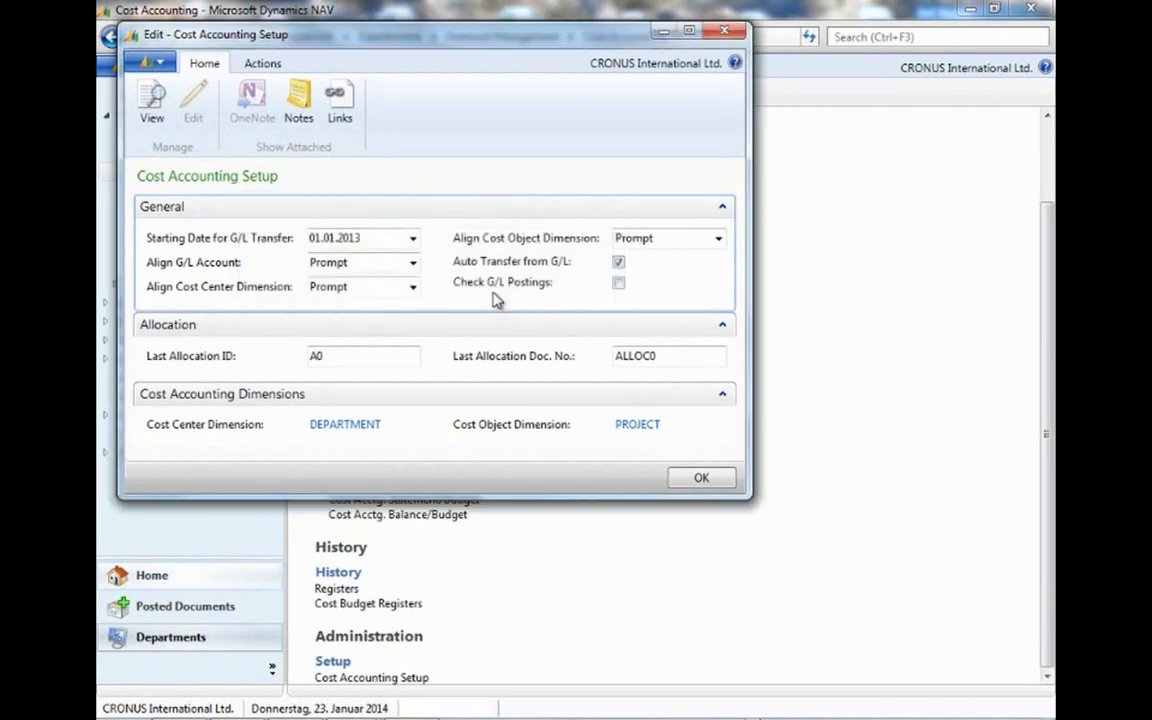
left_click(703, 479)
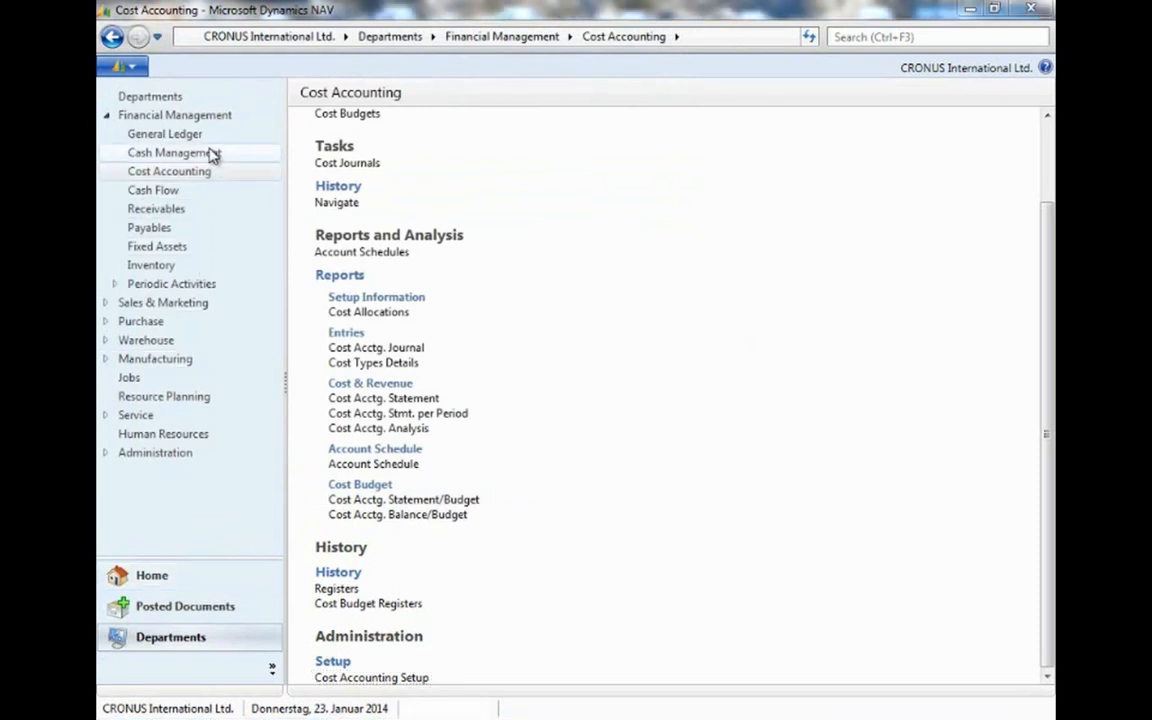
Open the General Journals from General Ledger and enter the work date 23.01.2014 as posting date in the CASH batch.
left_click(205, 138)
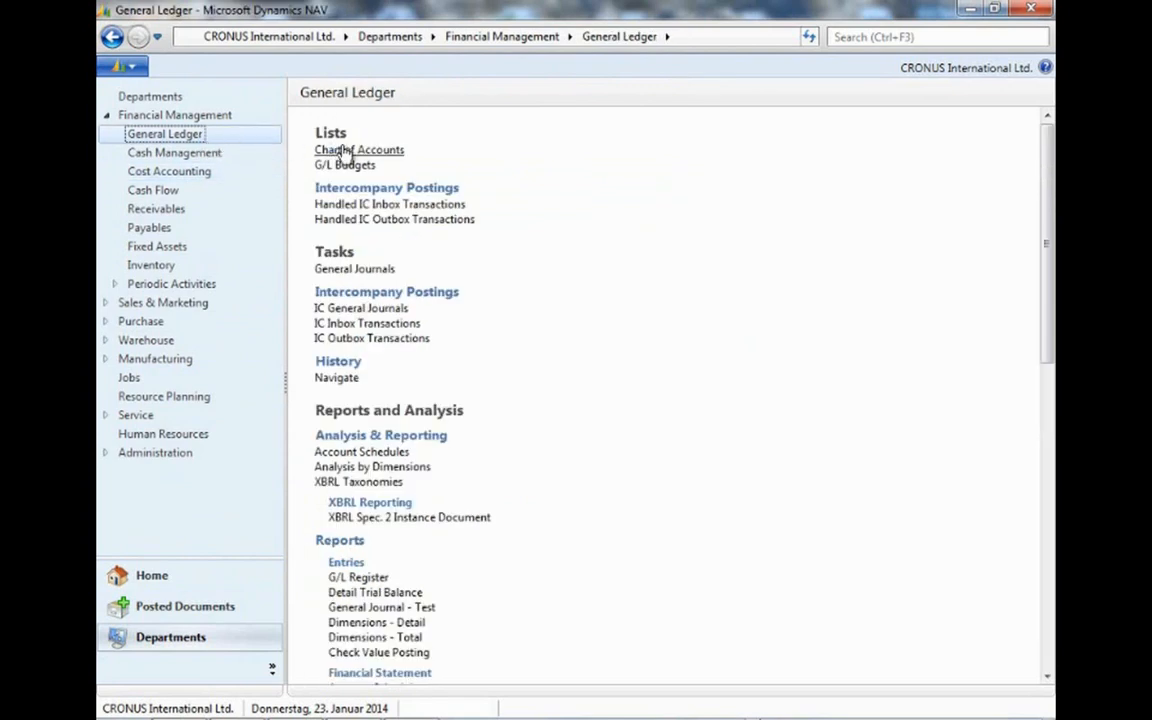
left_click(355, 269)
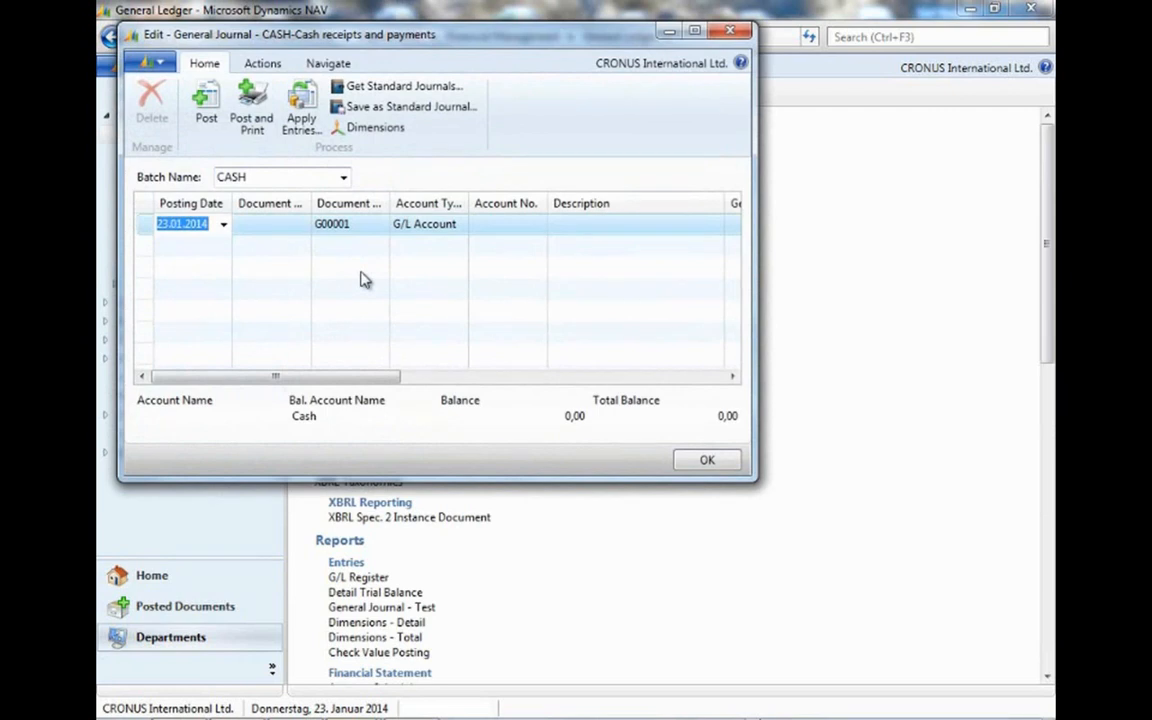
key("Return")
left_click(201, 226)
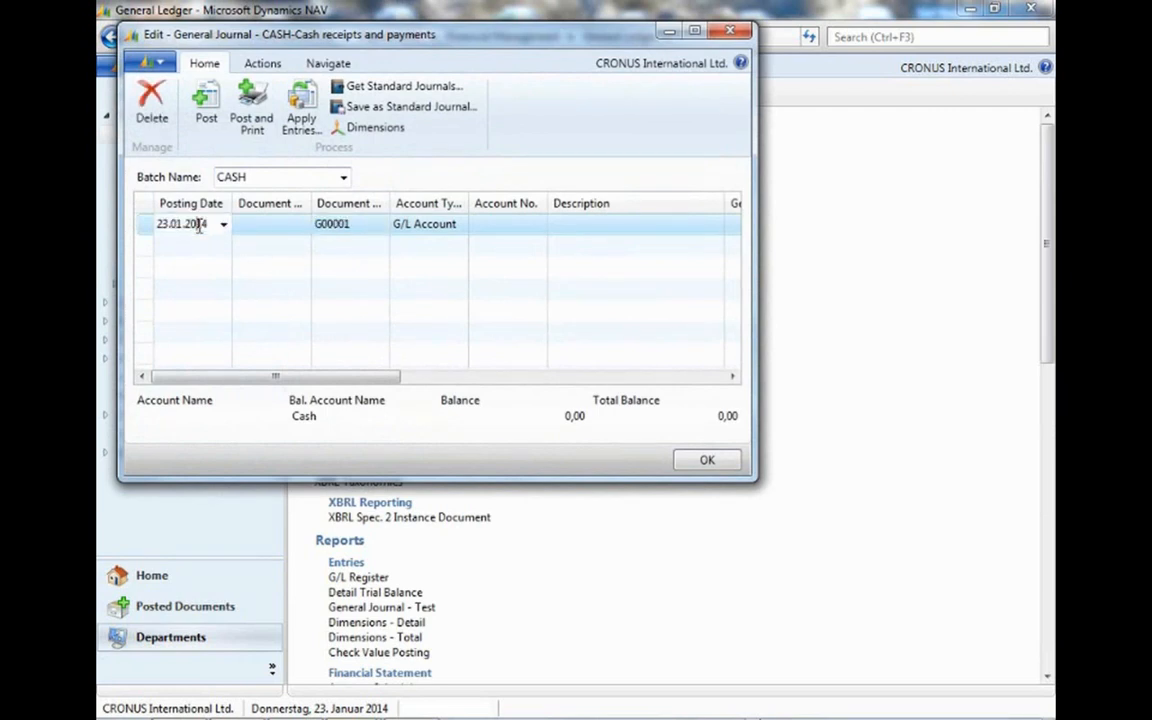
left_click_drag(212, 225, 157, 224)
type("w")
key("Tab")
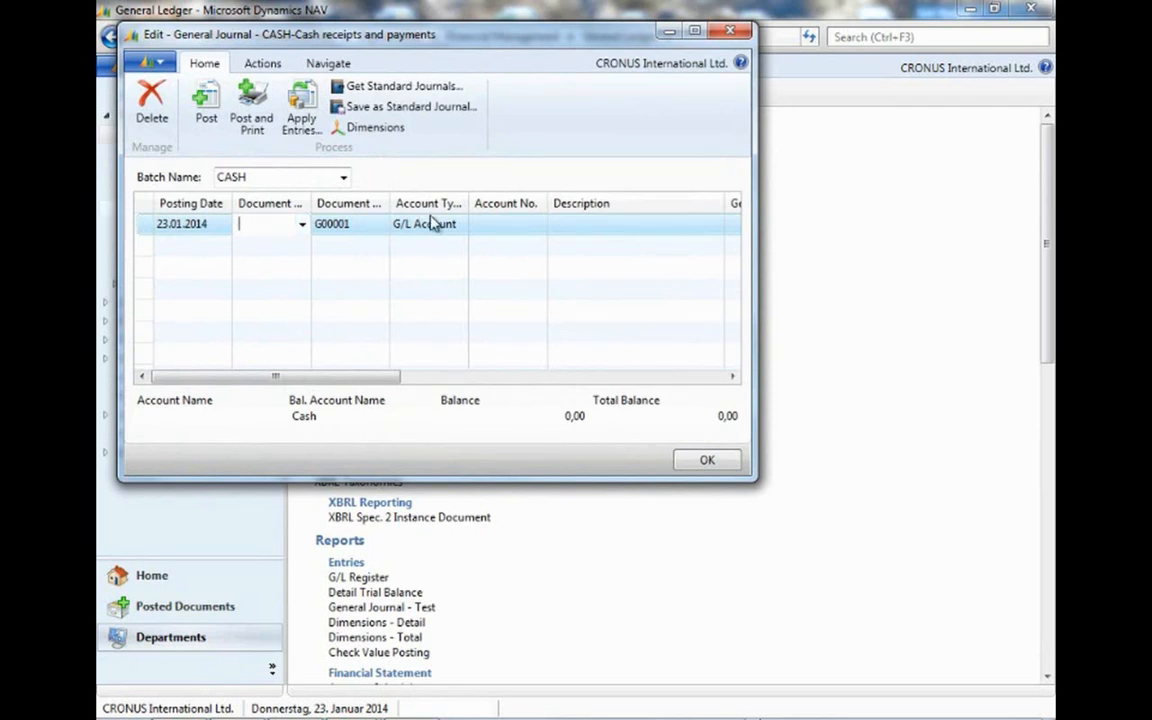
Enter G/L account 8210 on the journal line with an amount of 1500.
left_click(490, 224)
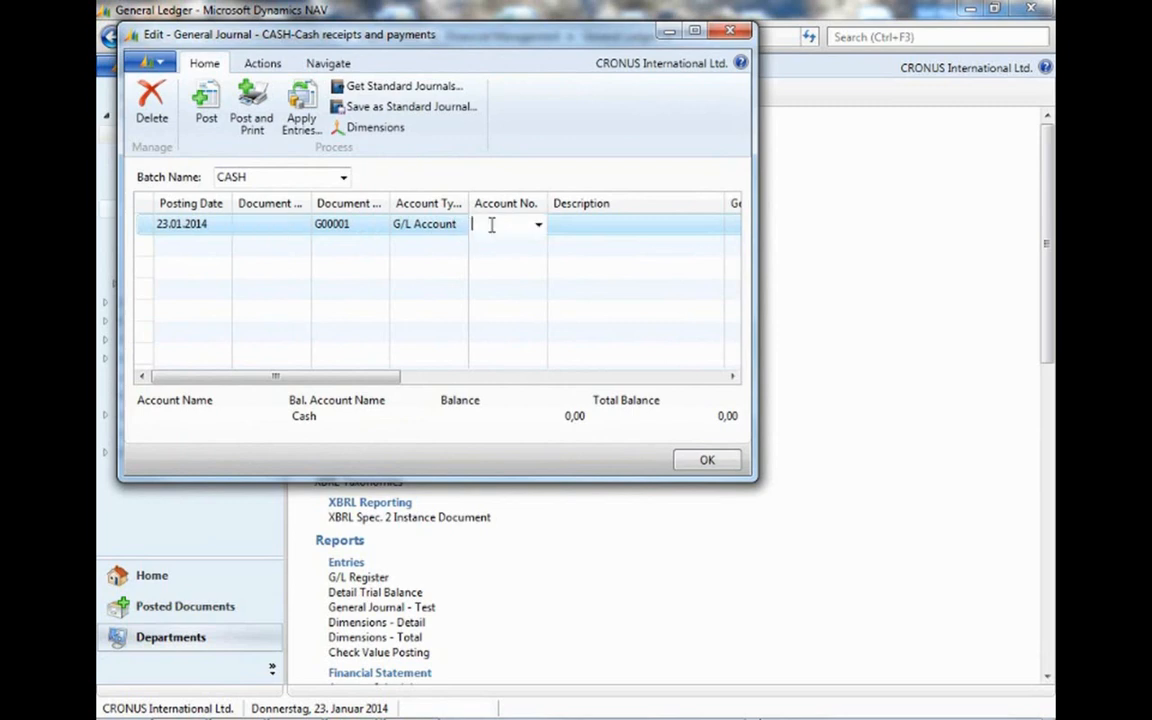
type("8210")
key("Tab")
key("Tab")
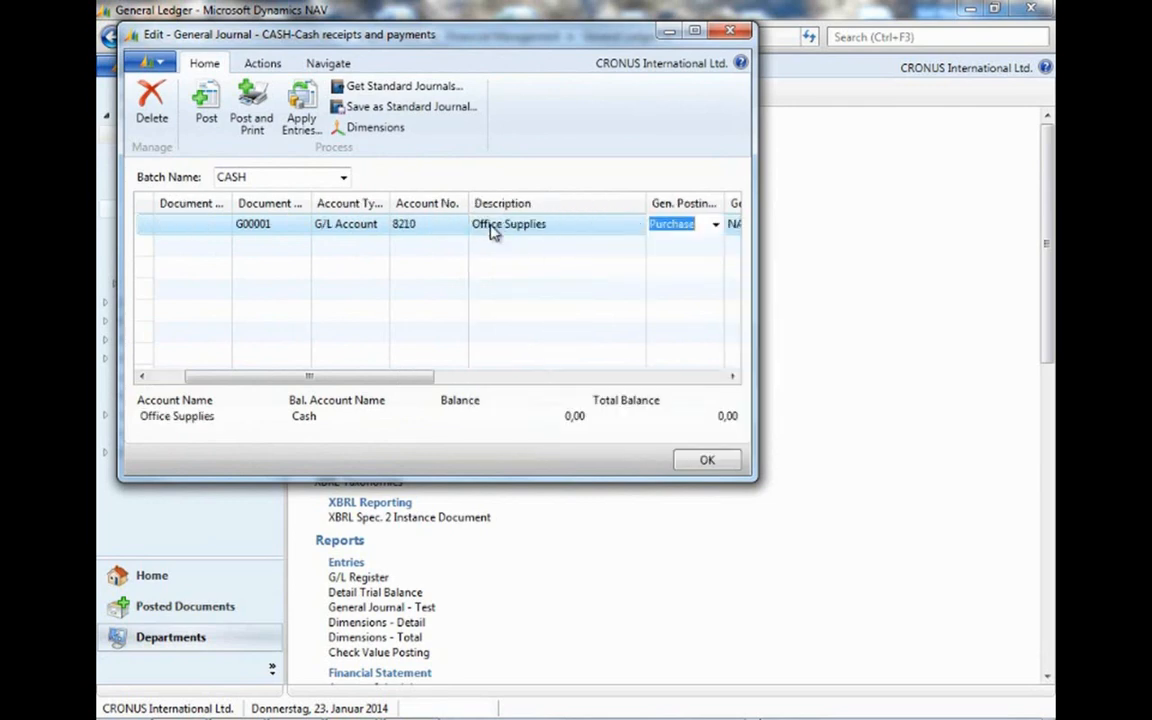
key("Tab")
key("Tab")
key("Tab")
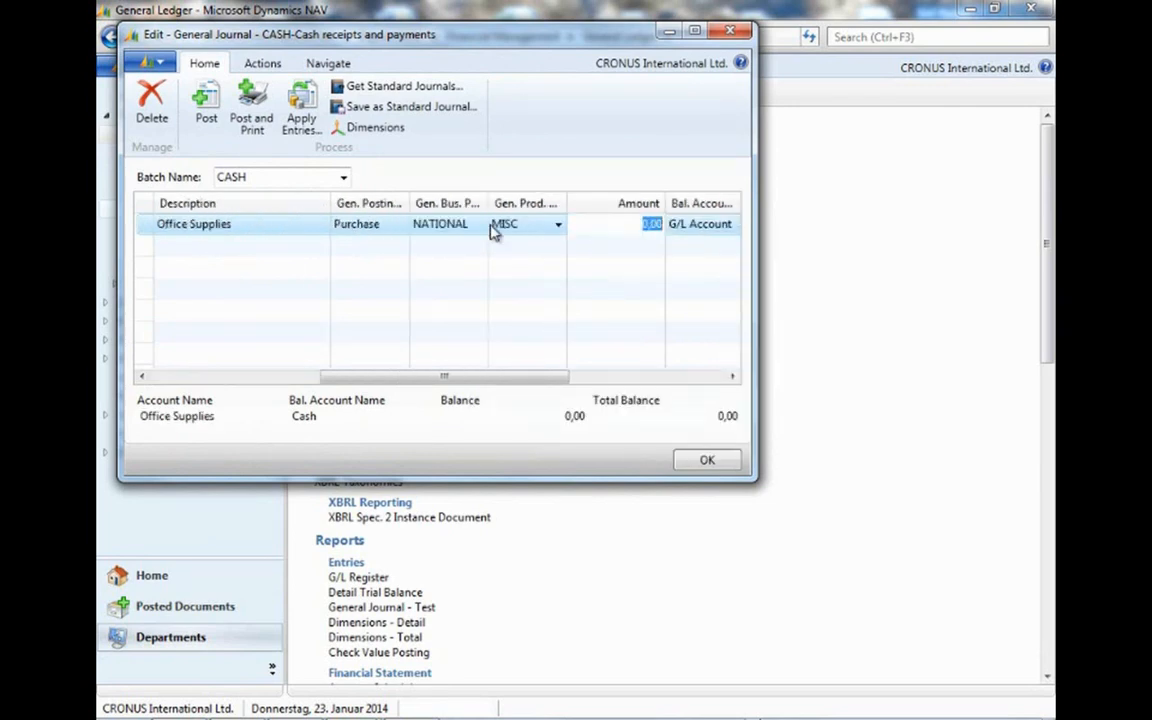
type("1500")
key("Tab")
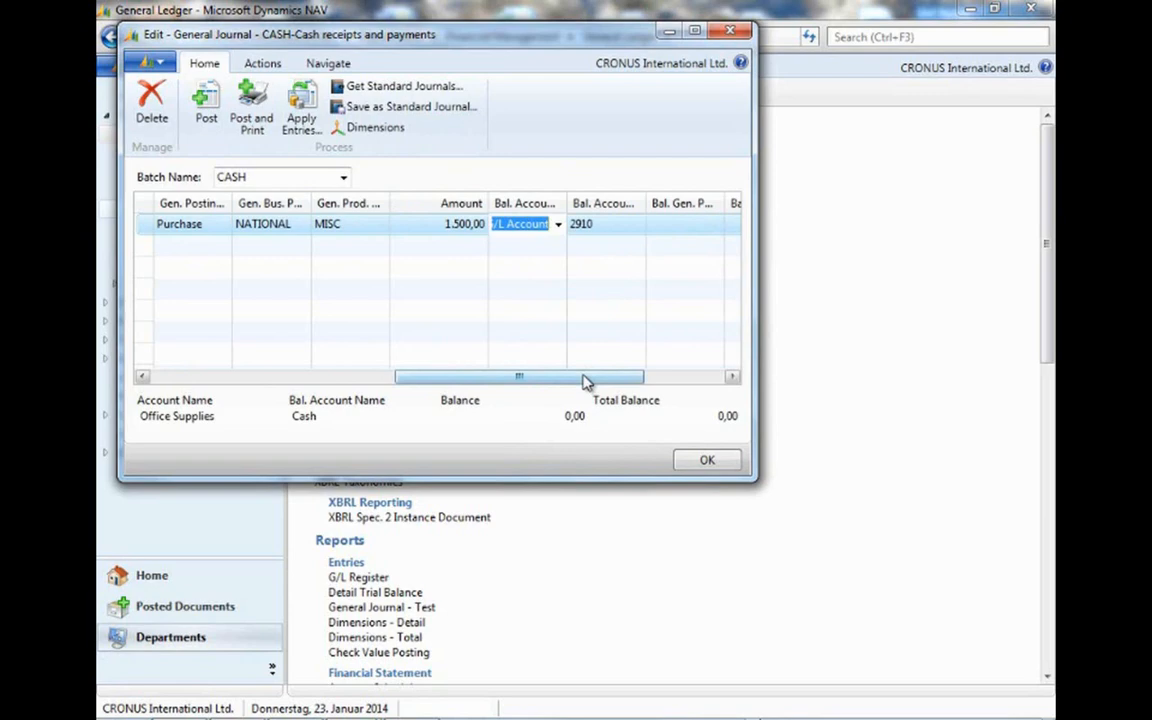
Add the Department Code column to the general journal lines.
left_click_drag(586, 382, 681, 378)
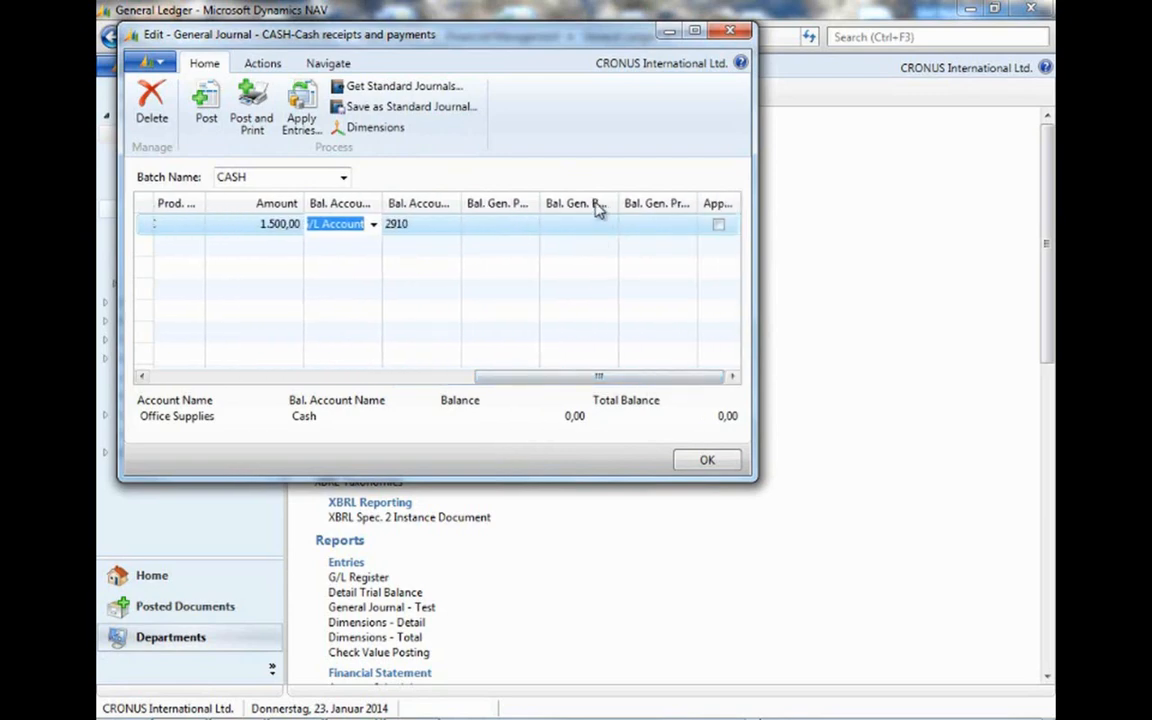
right_click(598, 208)
left_click(648, 262)
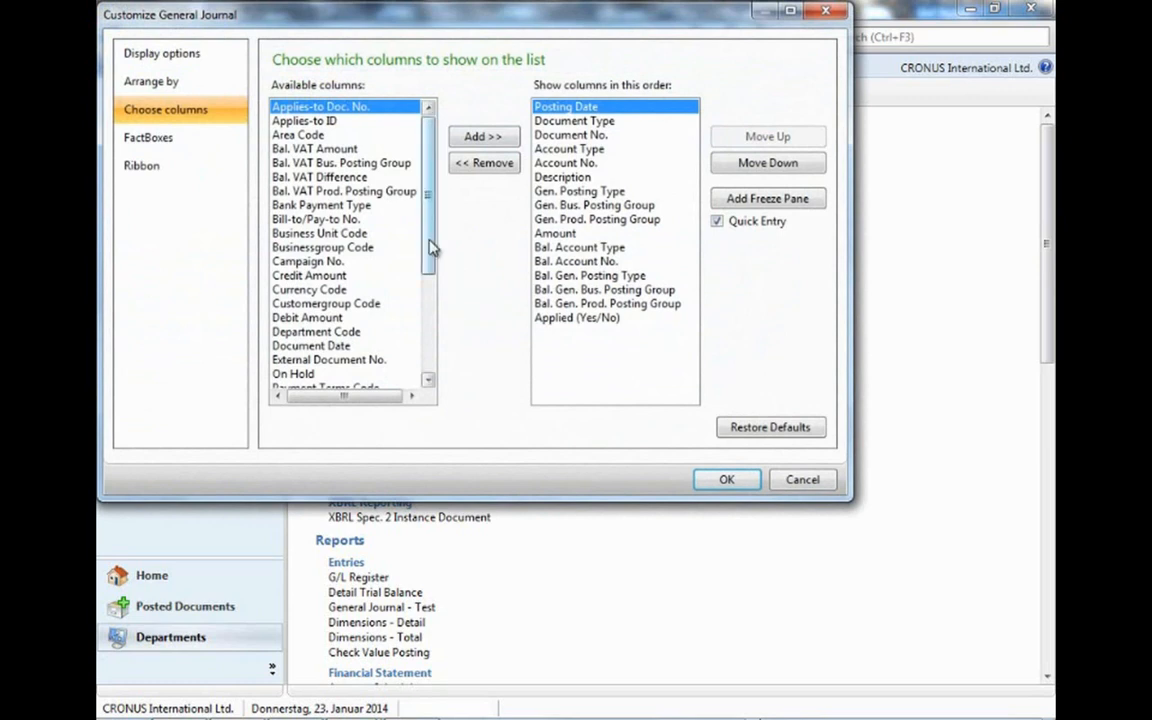
left_click_drag(432, 247, 437, 360)
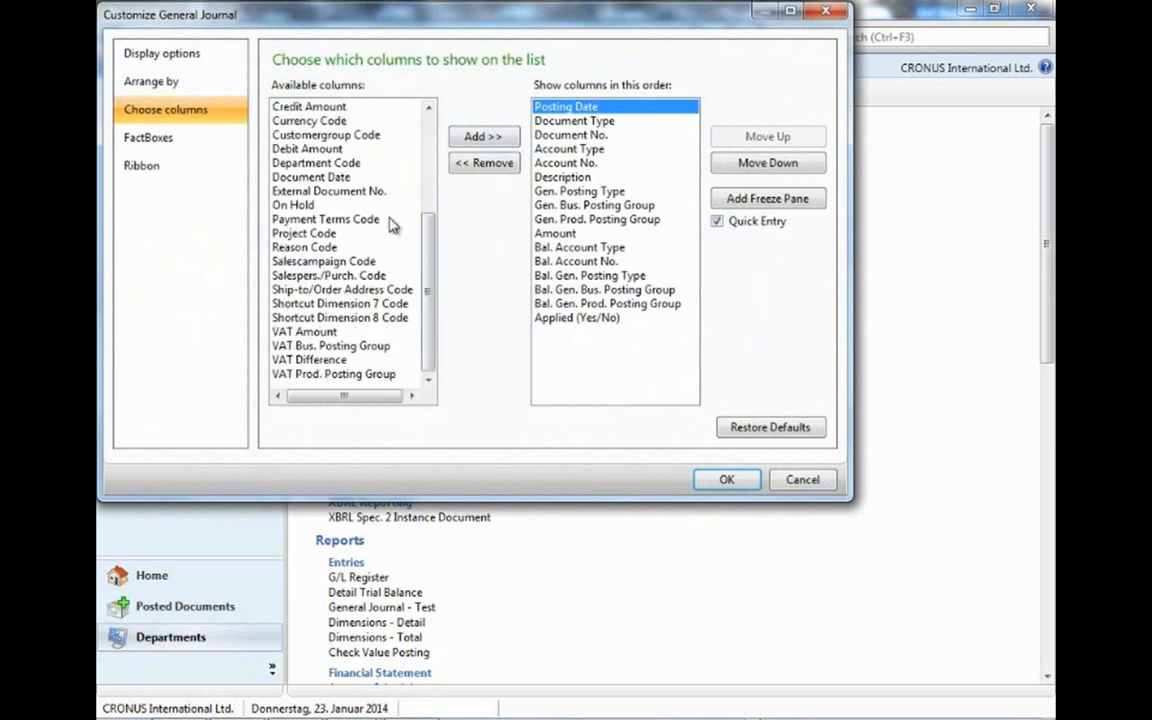
left_click(306, 162)
left_click(478, 137)
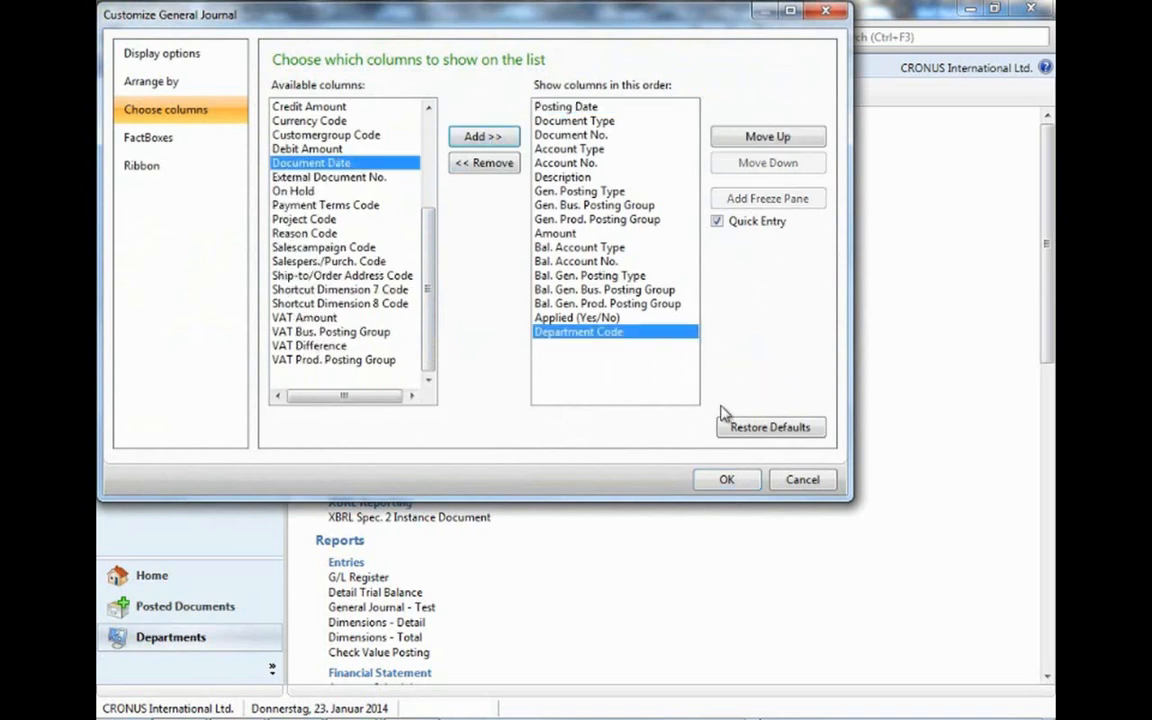
left_click(727, 479)
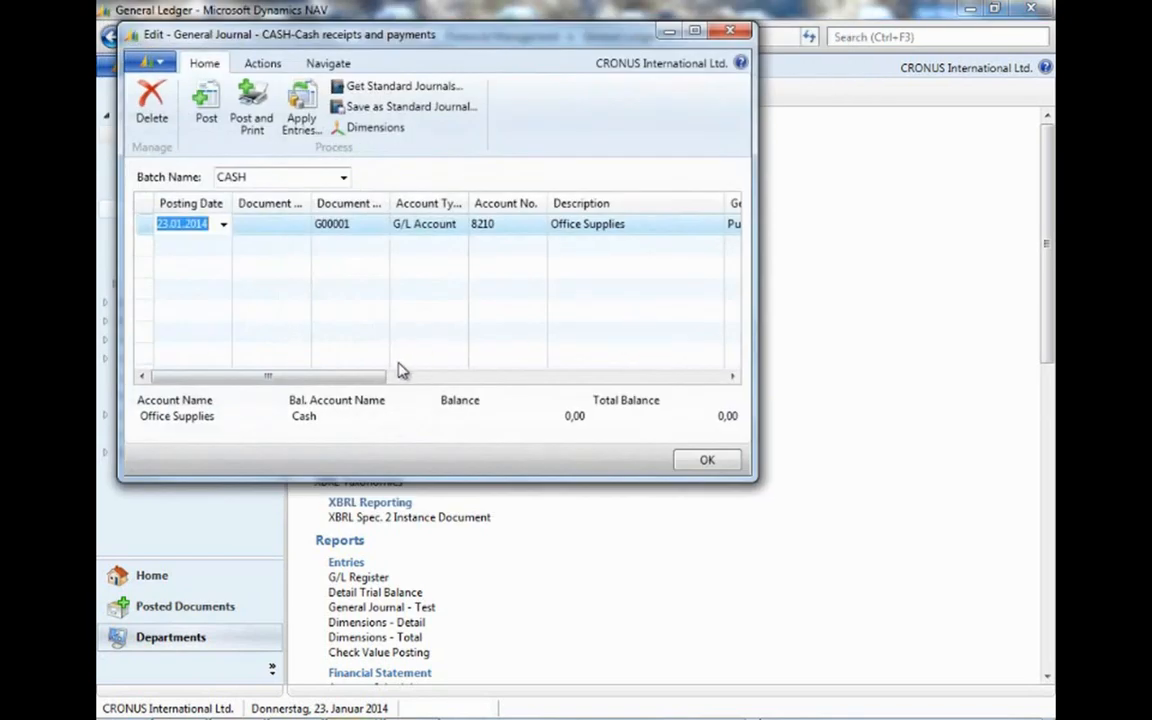
Set the Department Code of the office supplies journal line to PURCHASE.
left_click_drag(360, 378, 716, 374)
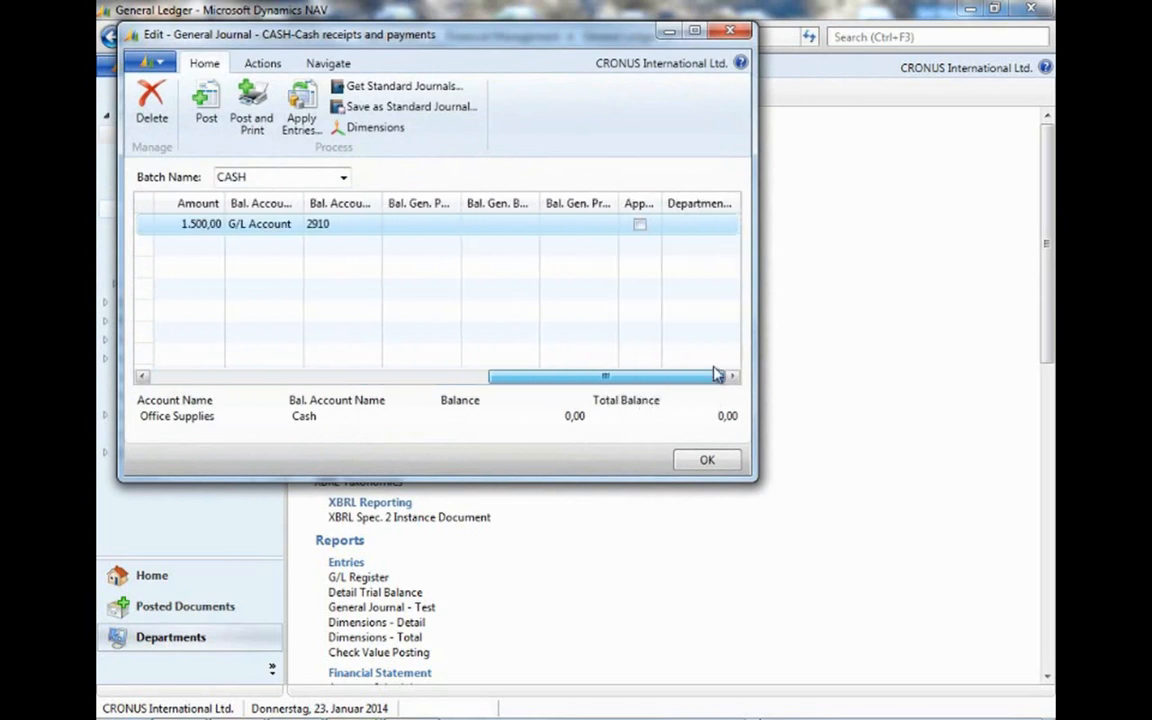
left_click(705, 225)
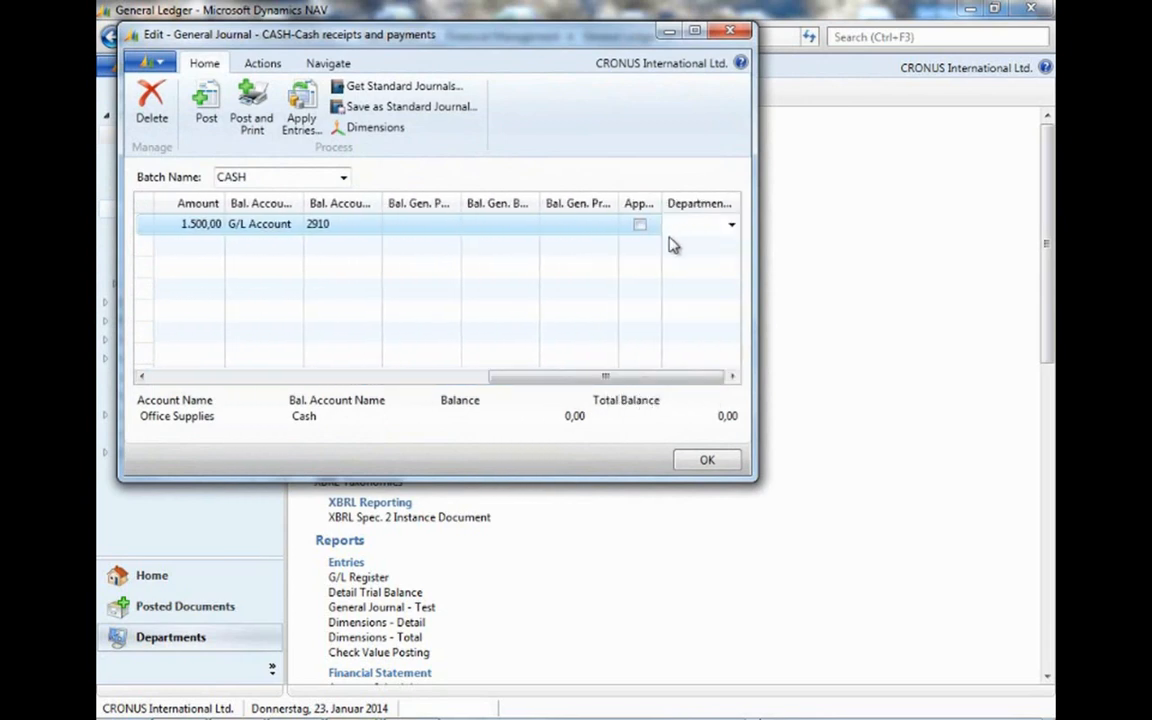
type("purchase")
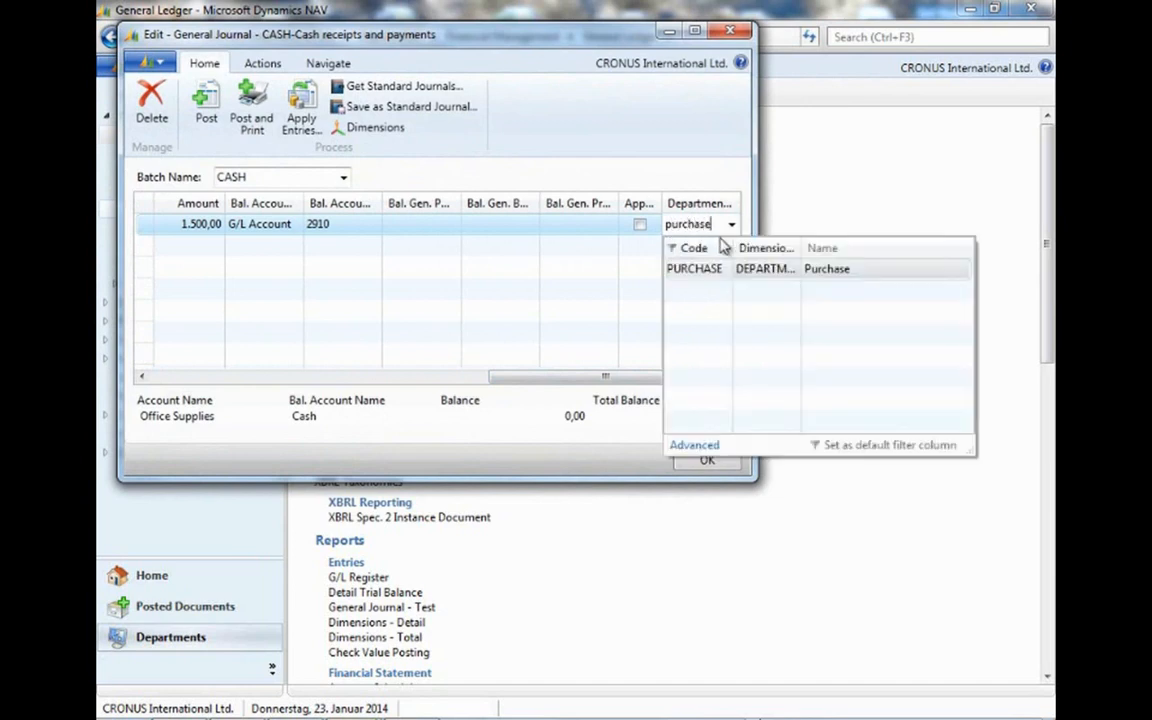
left_click(695, 271)
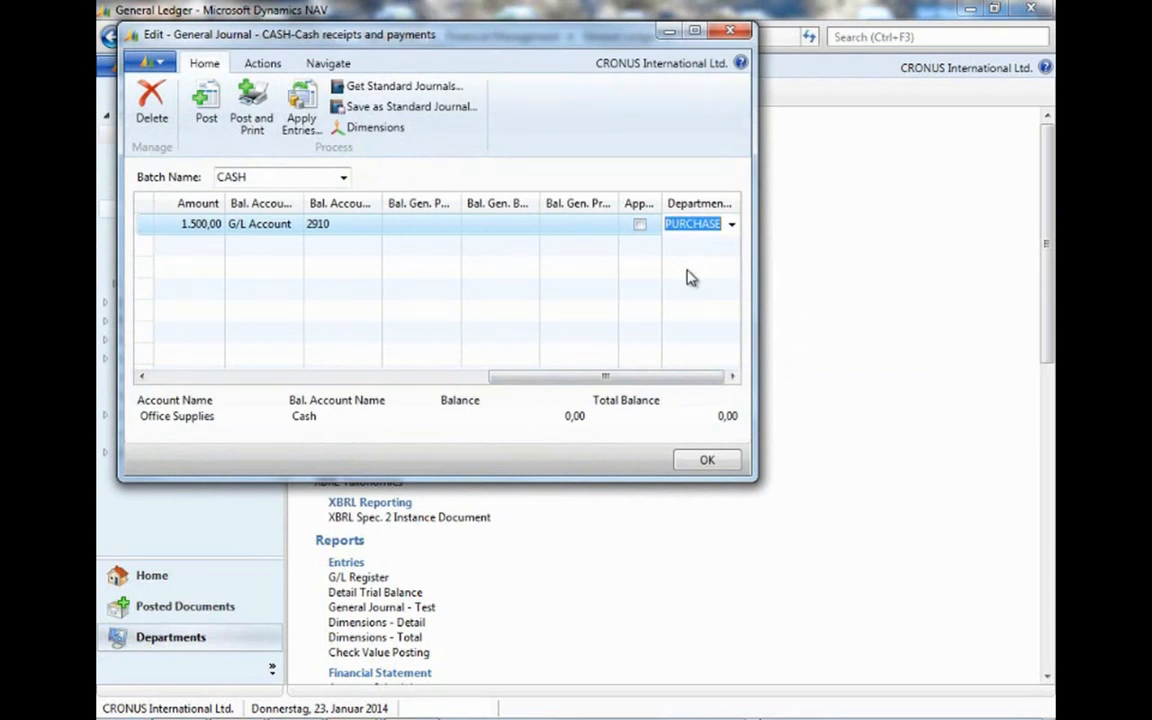
Post the CASH batch journal lines, confirm the posting and close the general journal.
left_click(203, 122)
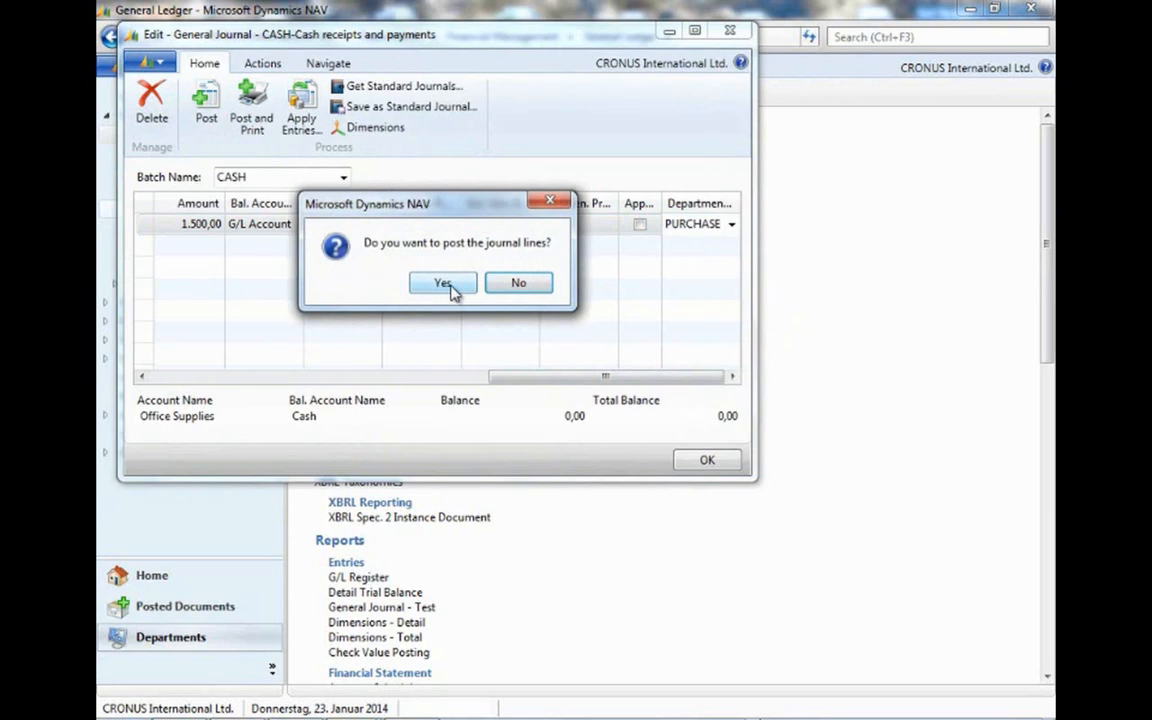
left_click(443, 284)
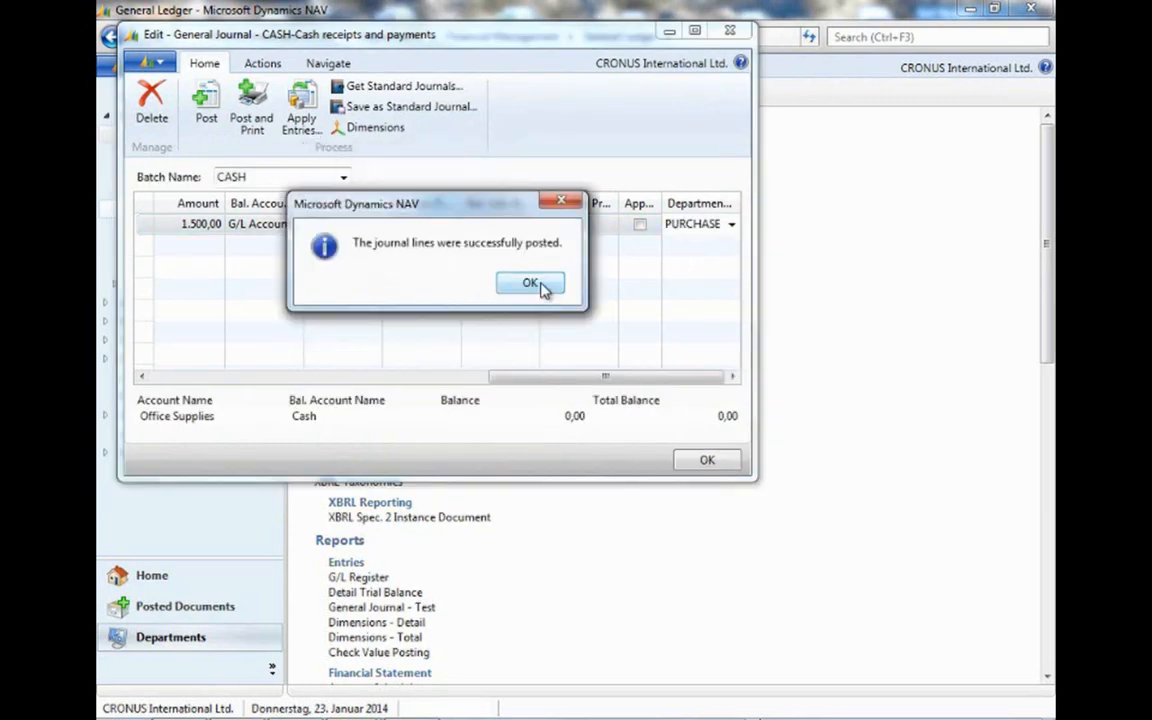
left_click(540, 288)
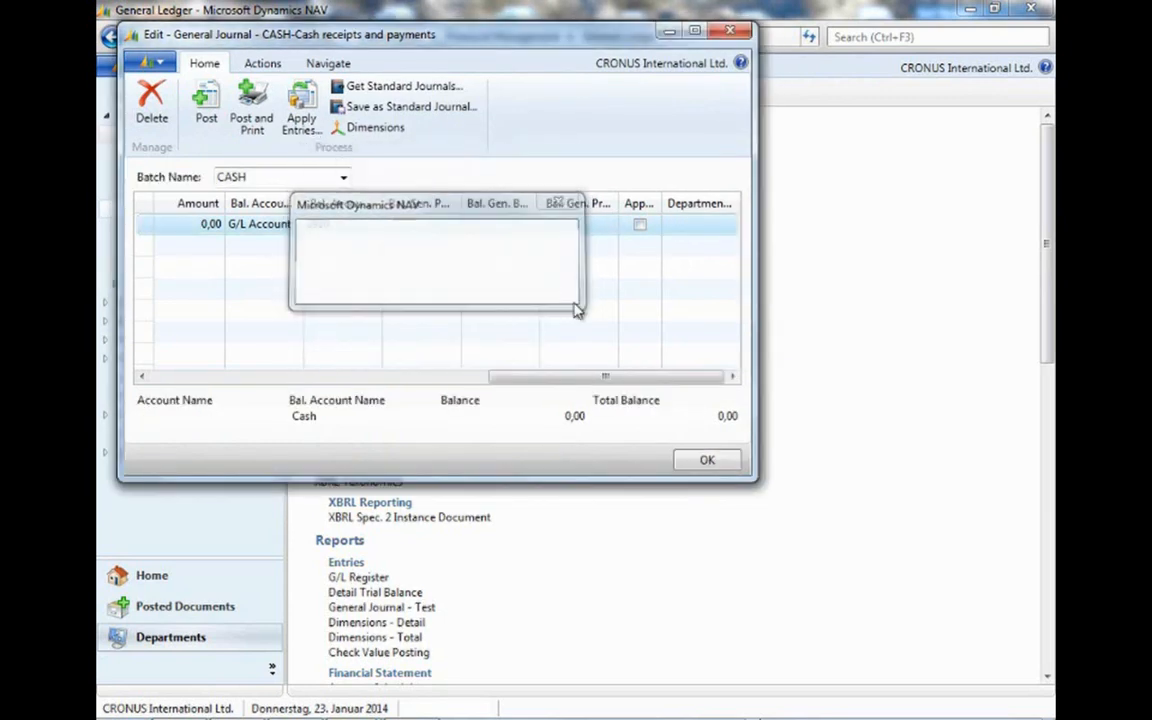
left_click(718, 469)
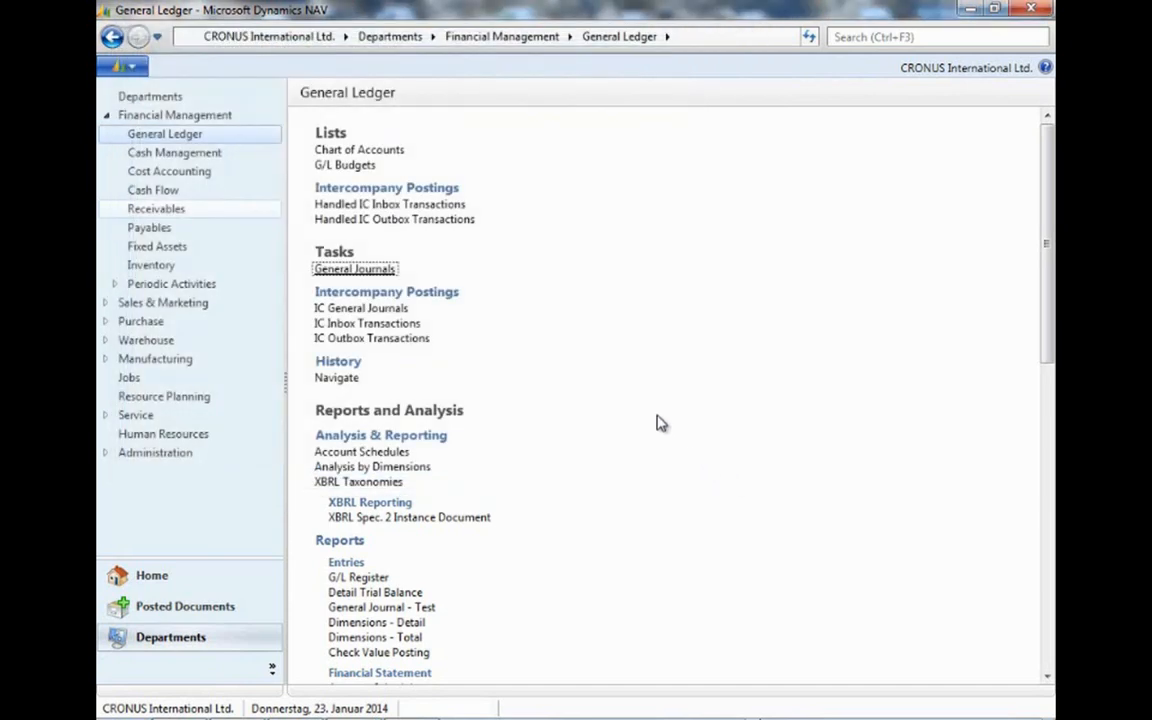
View the cost entries of the 23.01.2014 transfer in the Cost Accounting Registers.
left_click(165, 171)
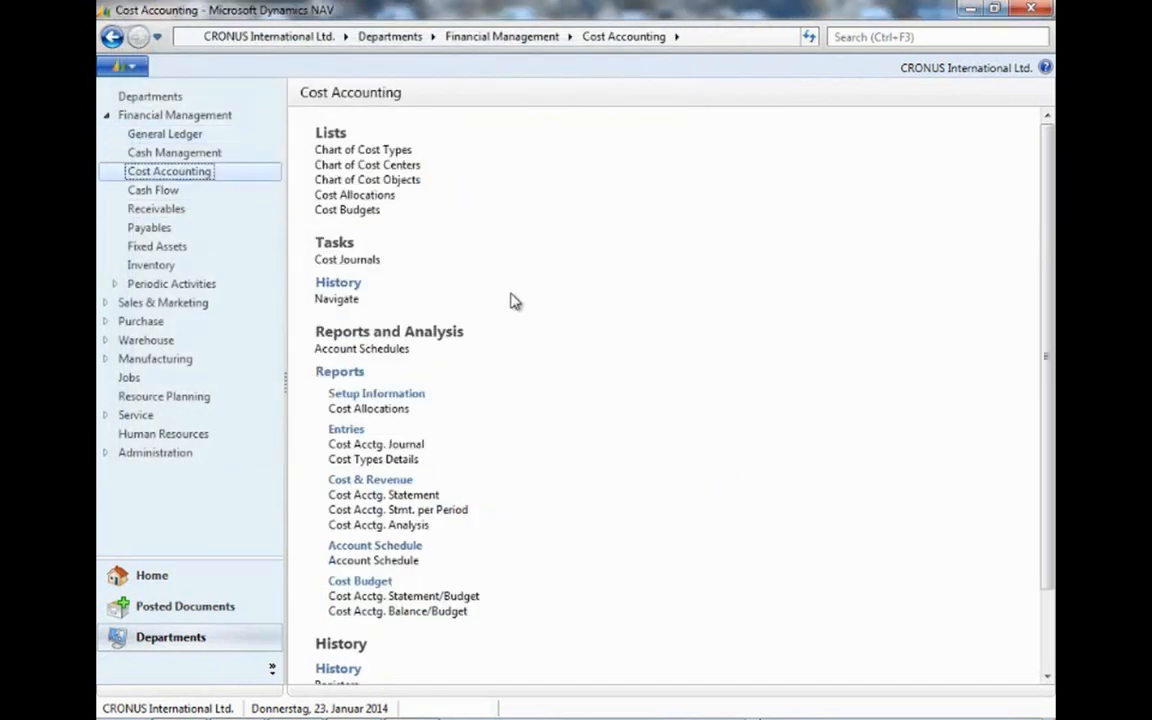
scroll(588, 436, "down", 3)
left_click(338, 589)
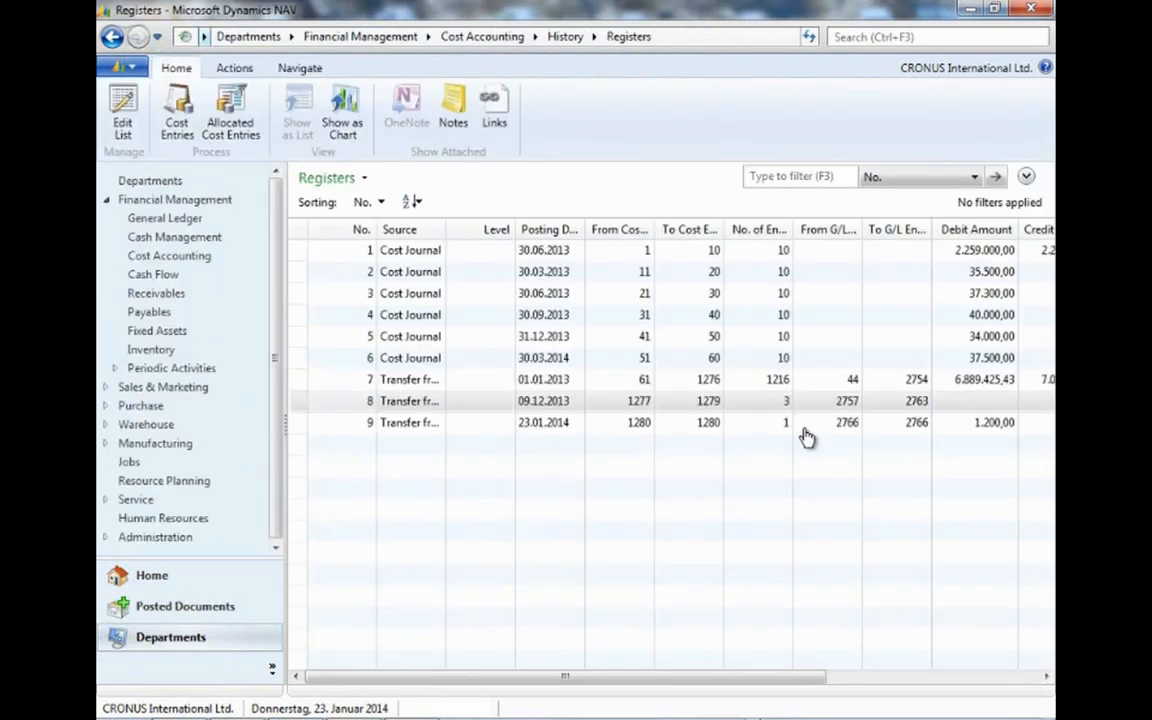
left_click(786, 428)
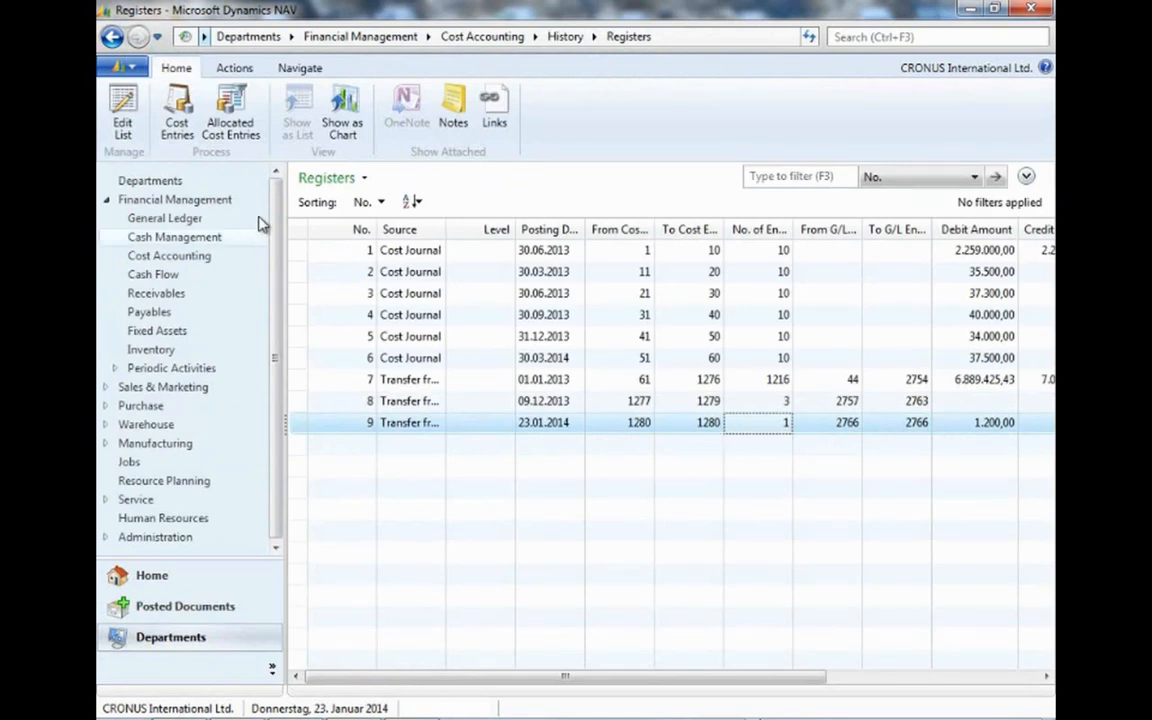
left_click(174, 140)
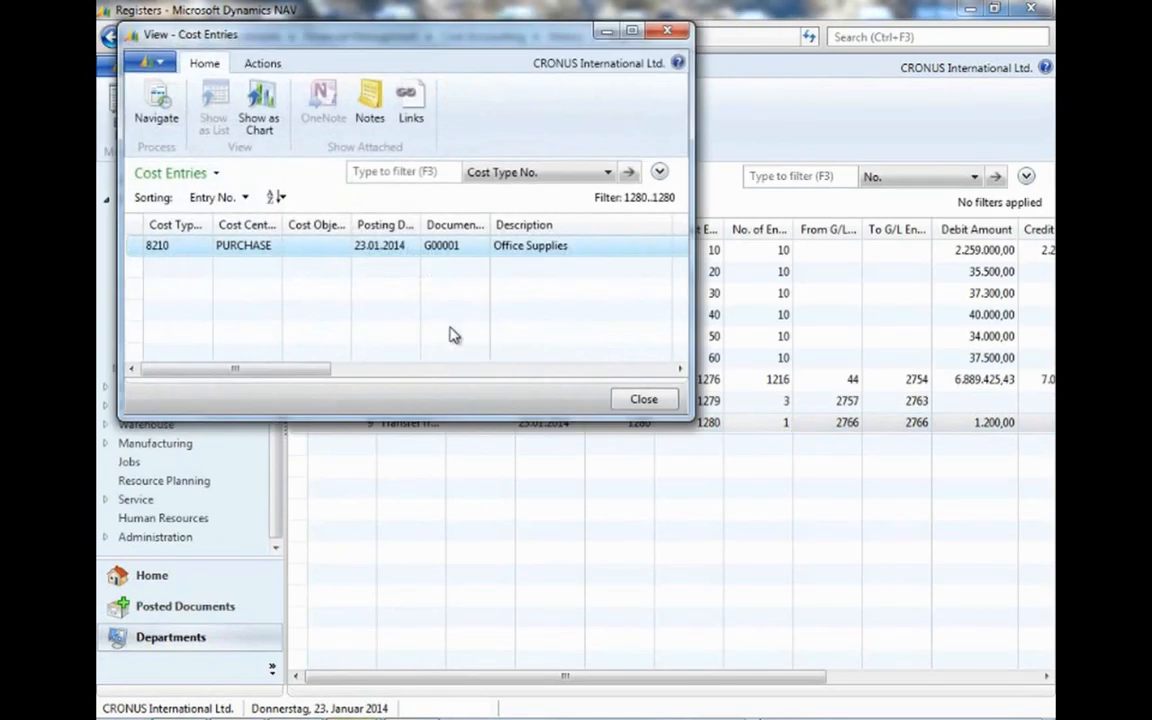
mouse_move(313, 373)
left_mouse_down()
mouse_move(473, 380)
mouse_move(298, 381)
left_mouse_up()
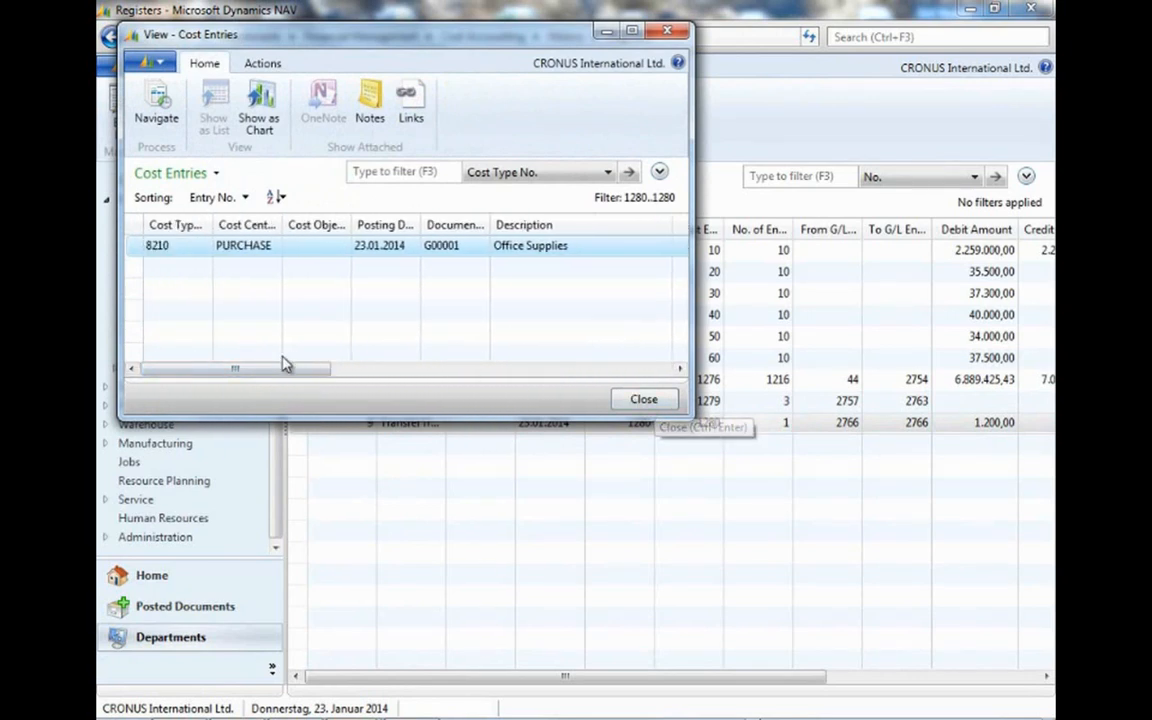
left_click(644, 400)
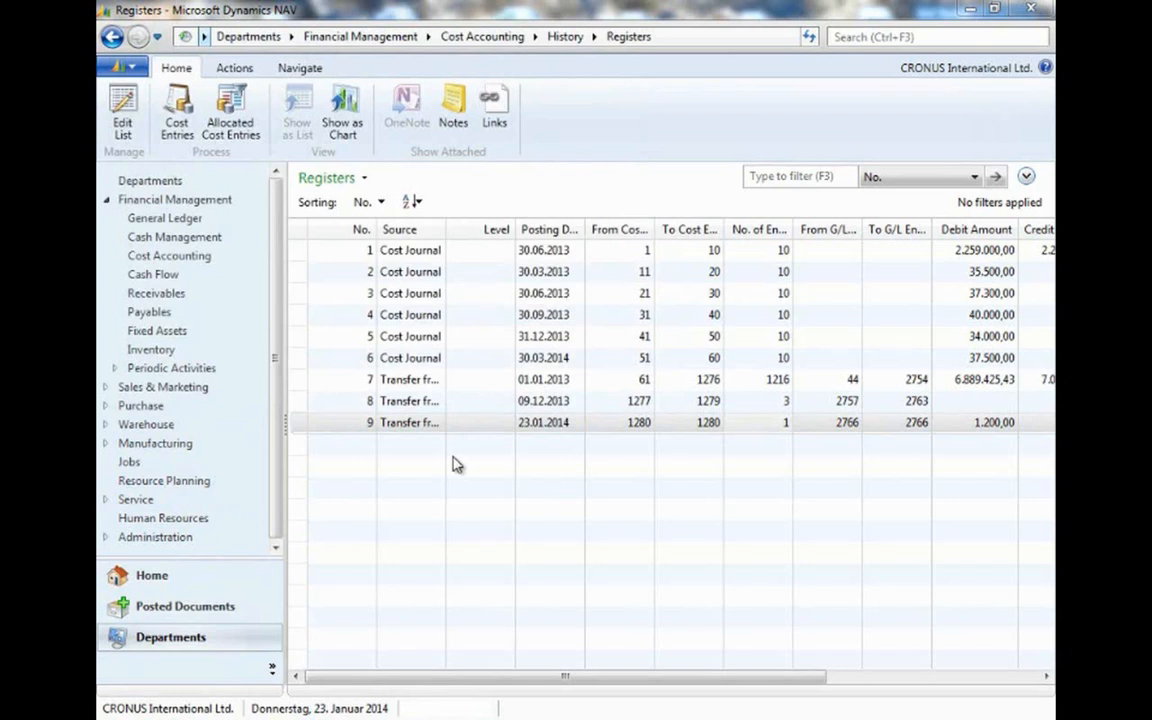
Create a new cost allocation in Cost Accounting with the ID FURN SALES.
left_click(170, 257)
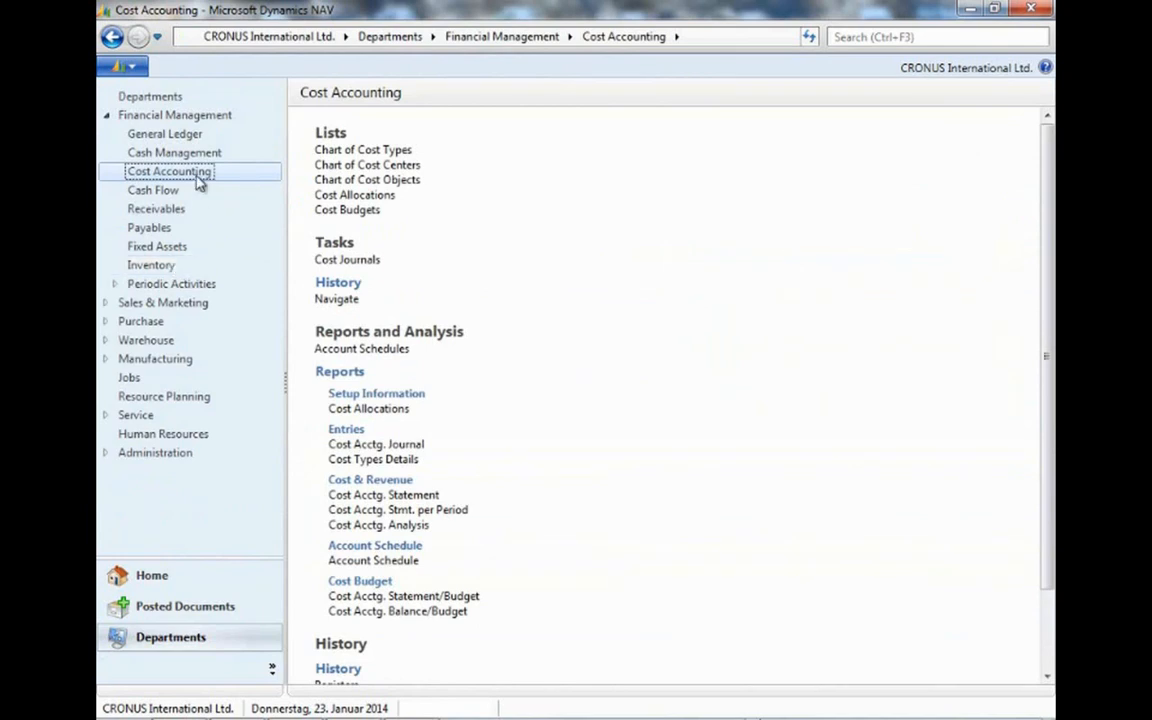
left_click(352, 196)
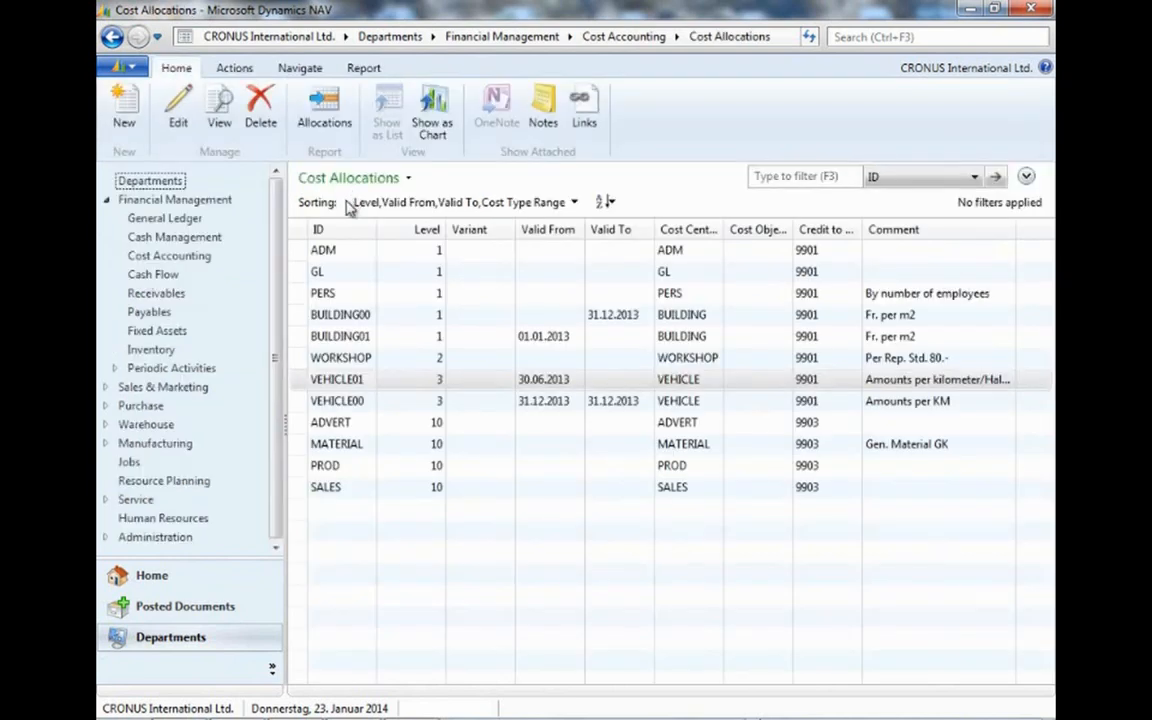
left_click(120, 112)
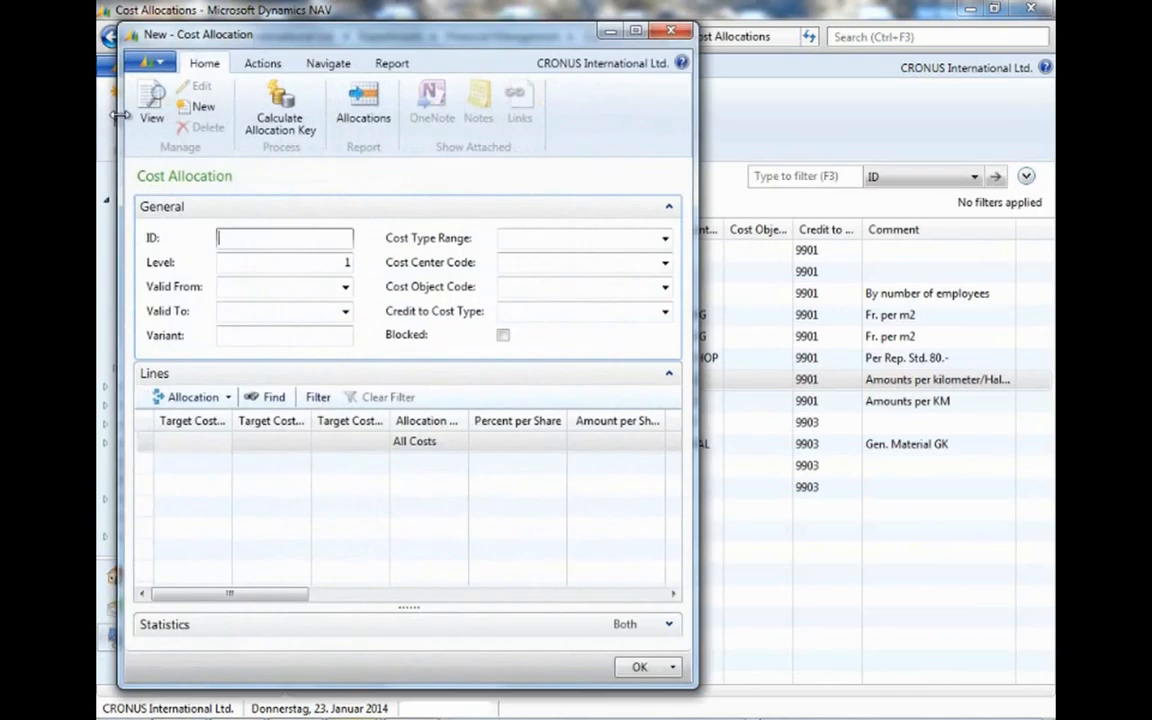
type("furn sales")
key("Tab")
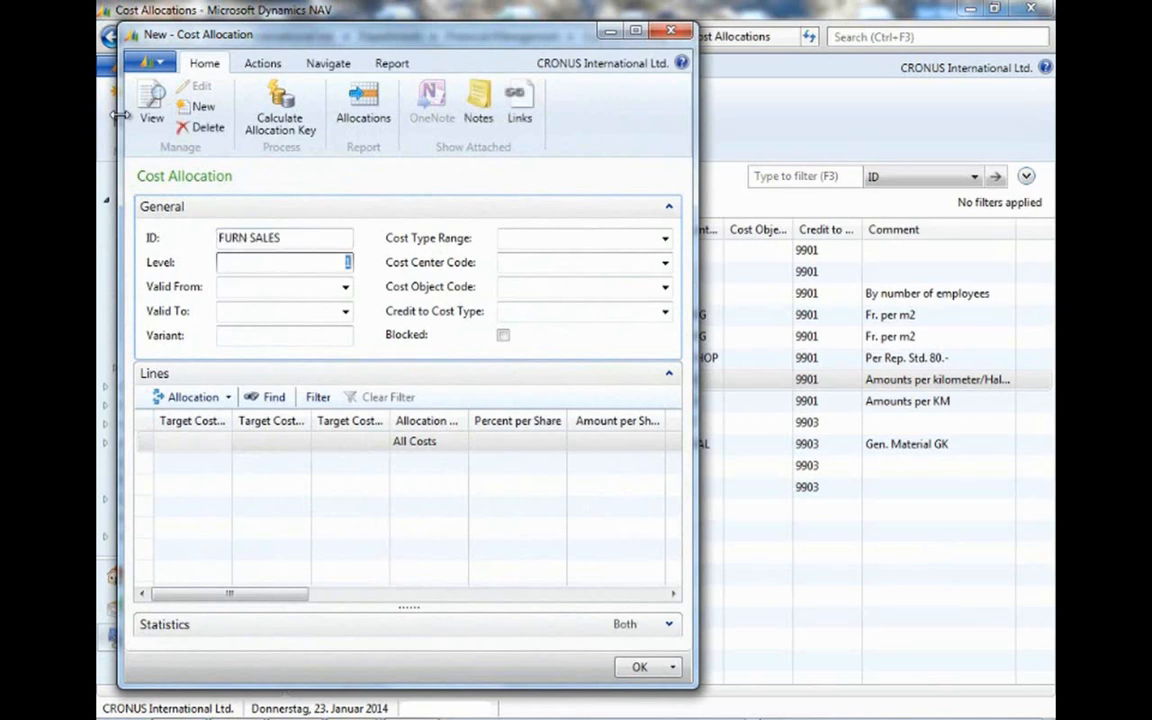
Set the cost allocation's Variant to TEST and its Cost Center Code to PURCHASE.
left_click(283, 340)
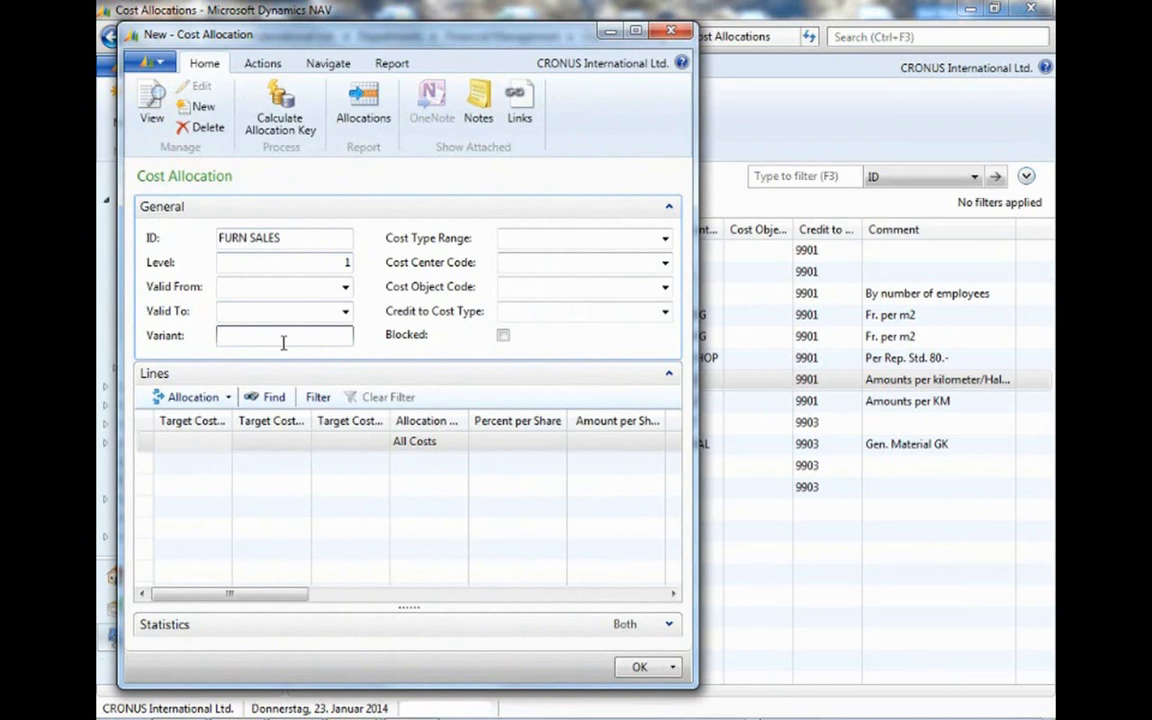
type("TEST")
left_click(519, 259)
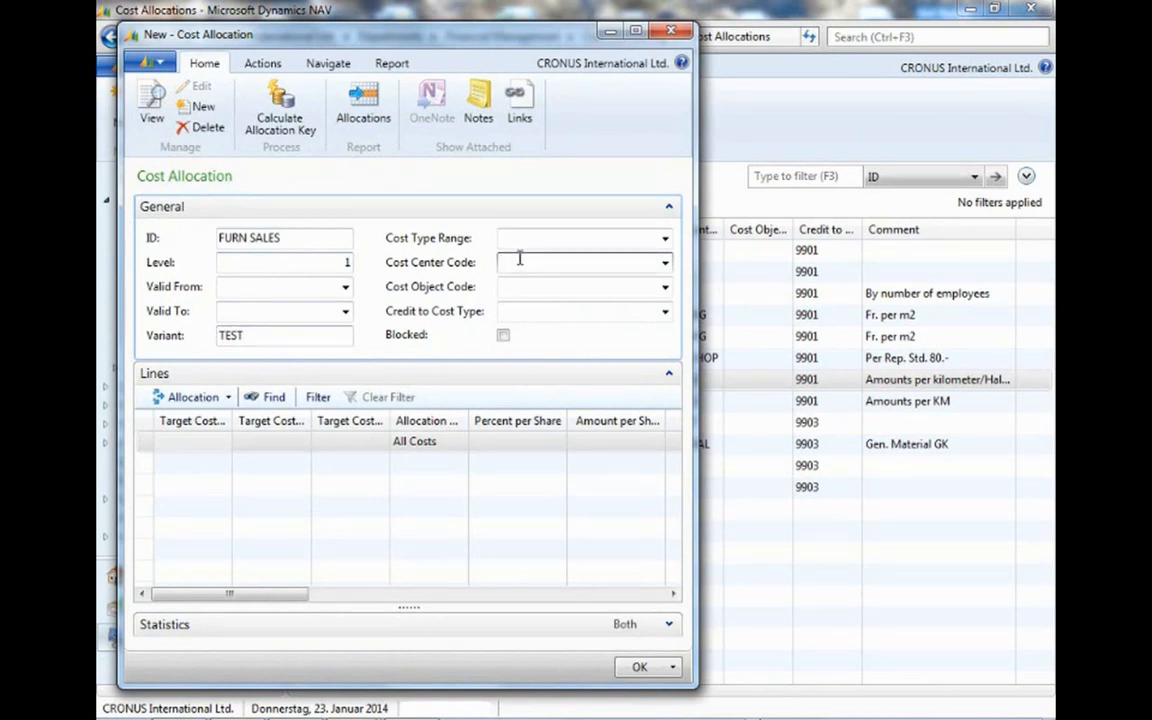
type("purchase")
key("Tab")
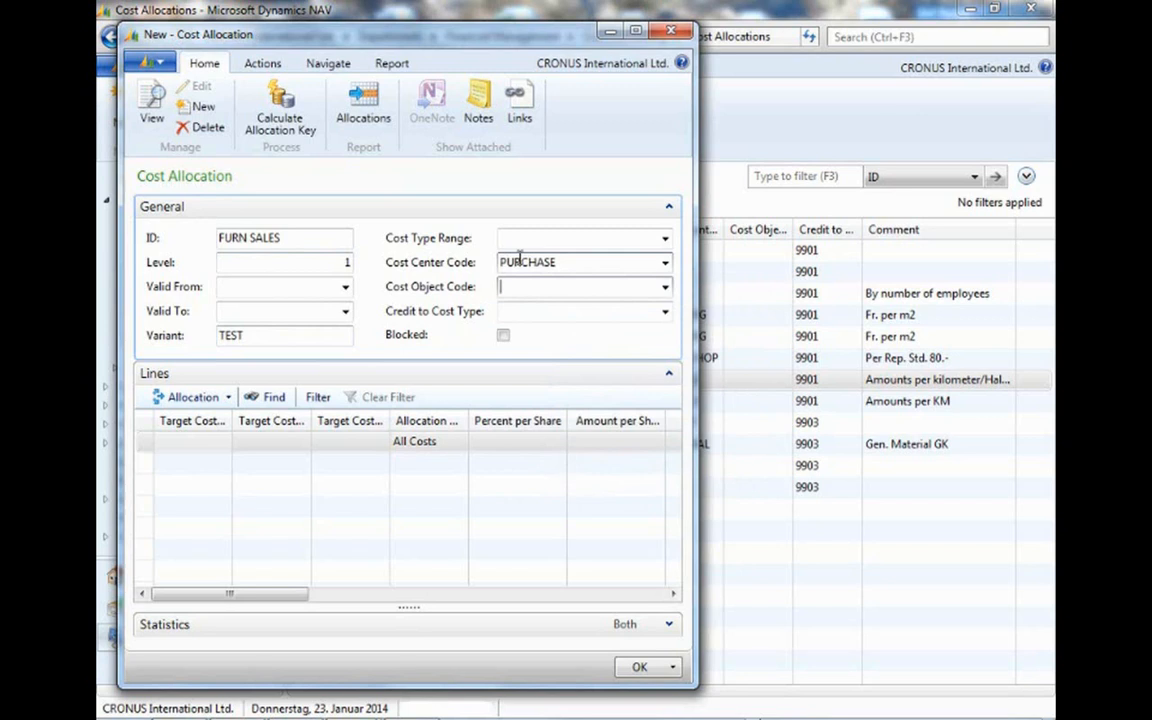
type("9901")
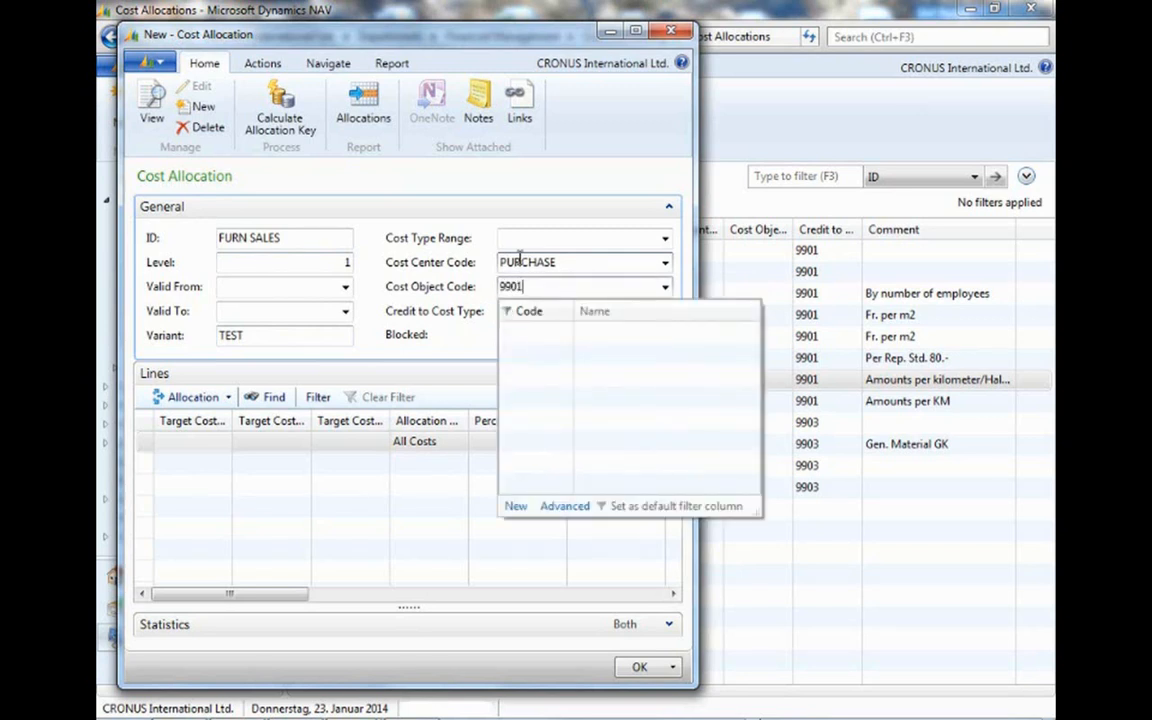
key("Tab")
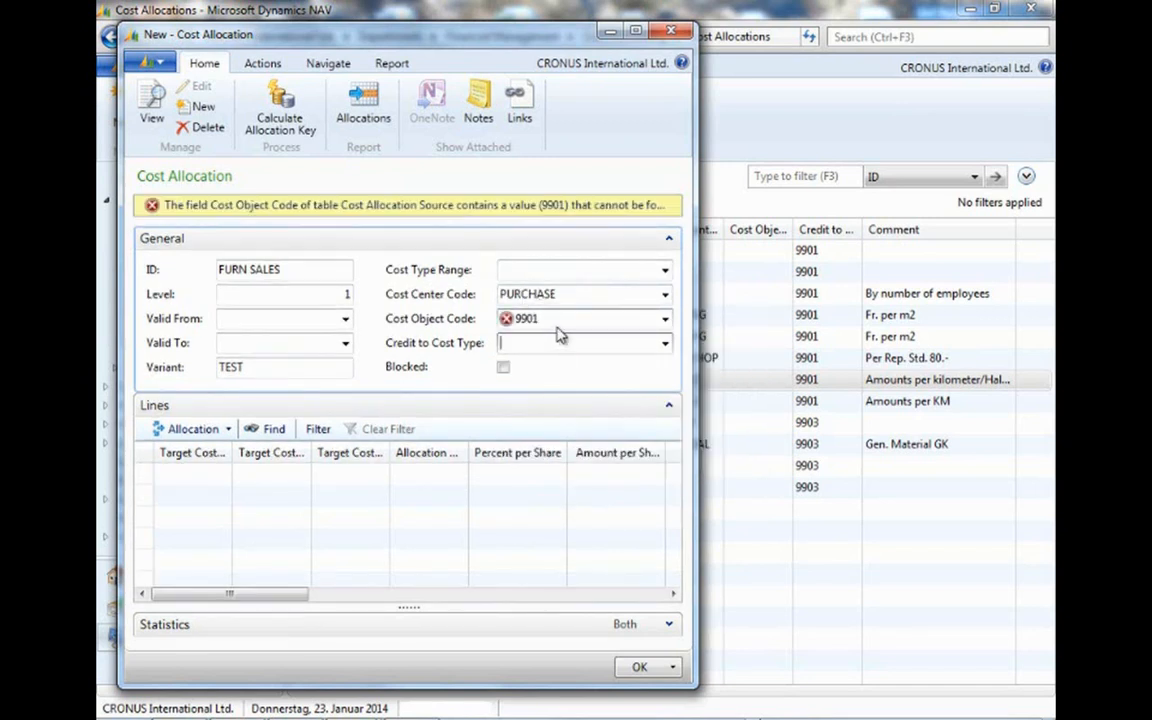
left_click_drag(560, 321, 497, 322)
key("Delete")
key("Tab")
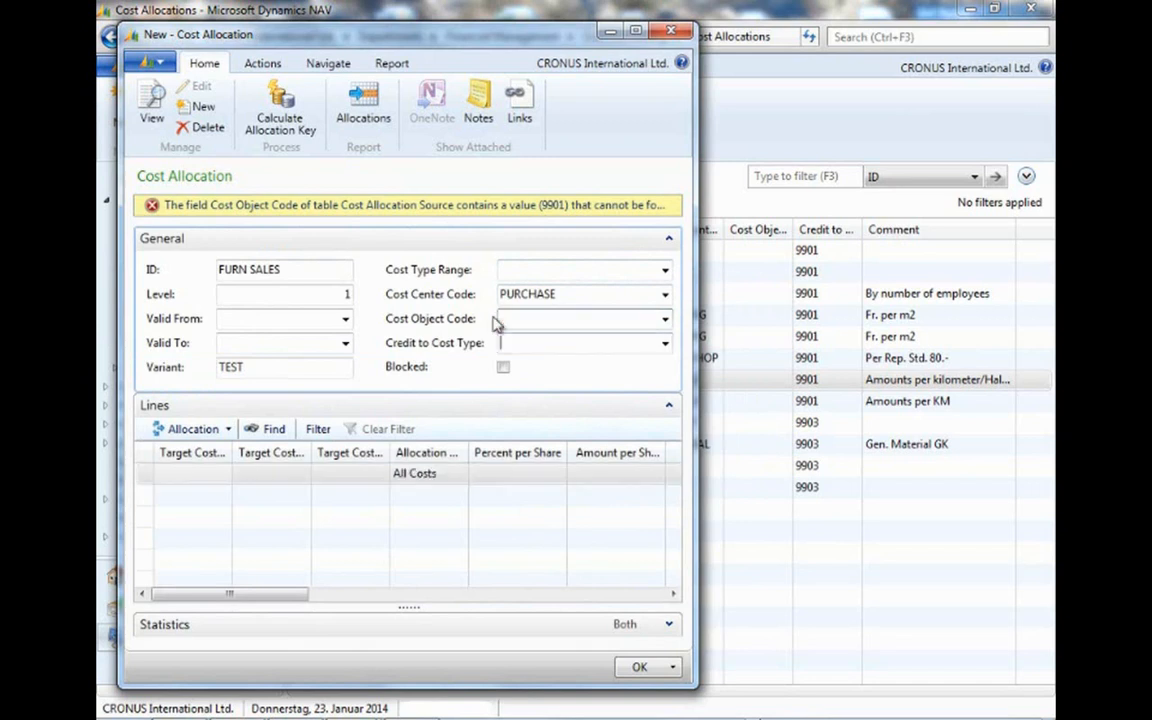
Set Credit to Cost Type to 9901 and enter 9901 as target cost type on the first allocation line.
type("9901")
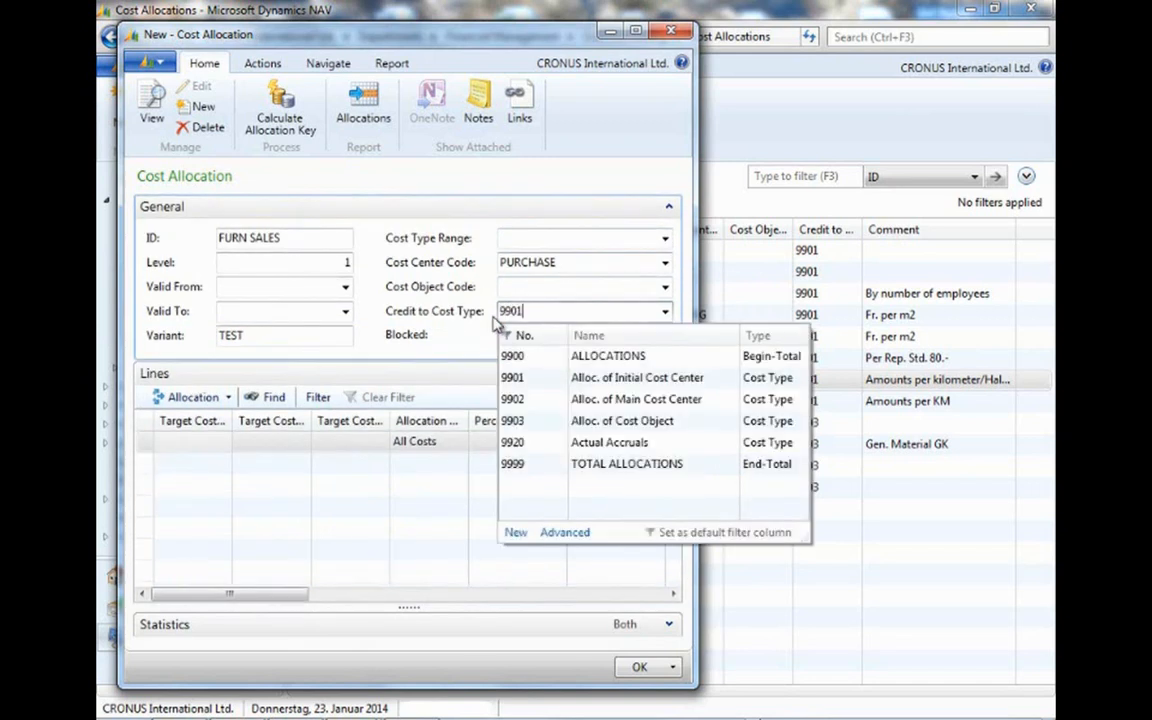
key("Tab")
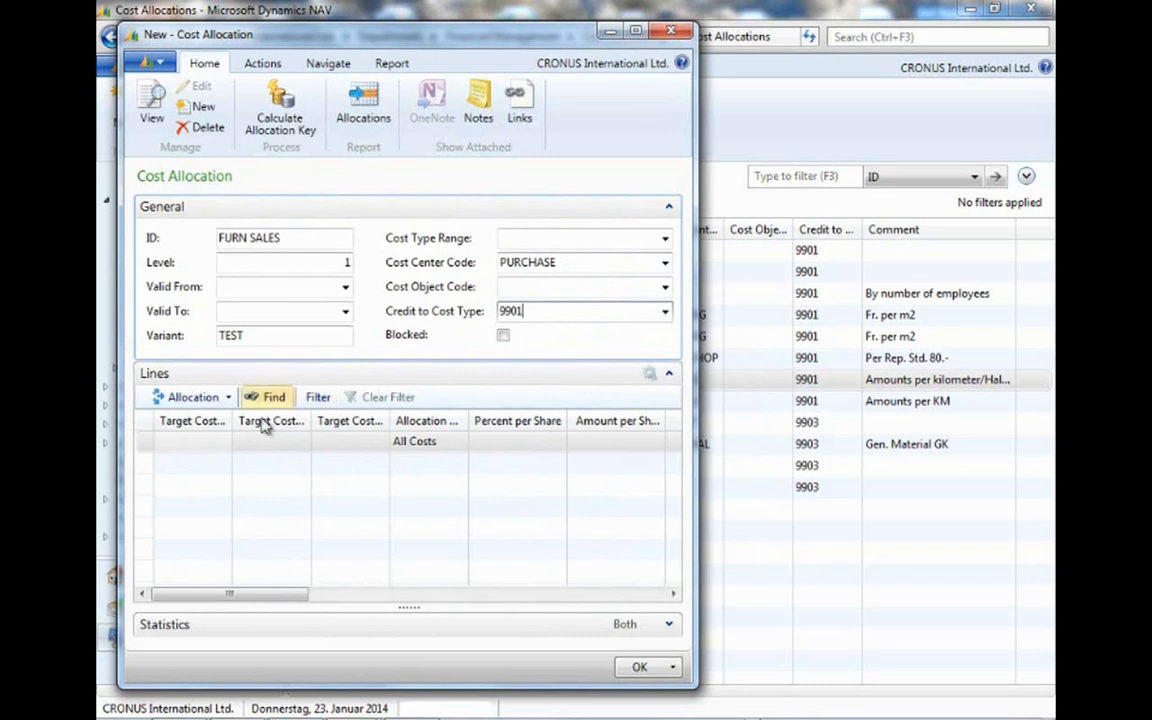
left_click(189, 446)
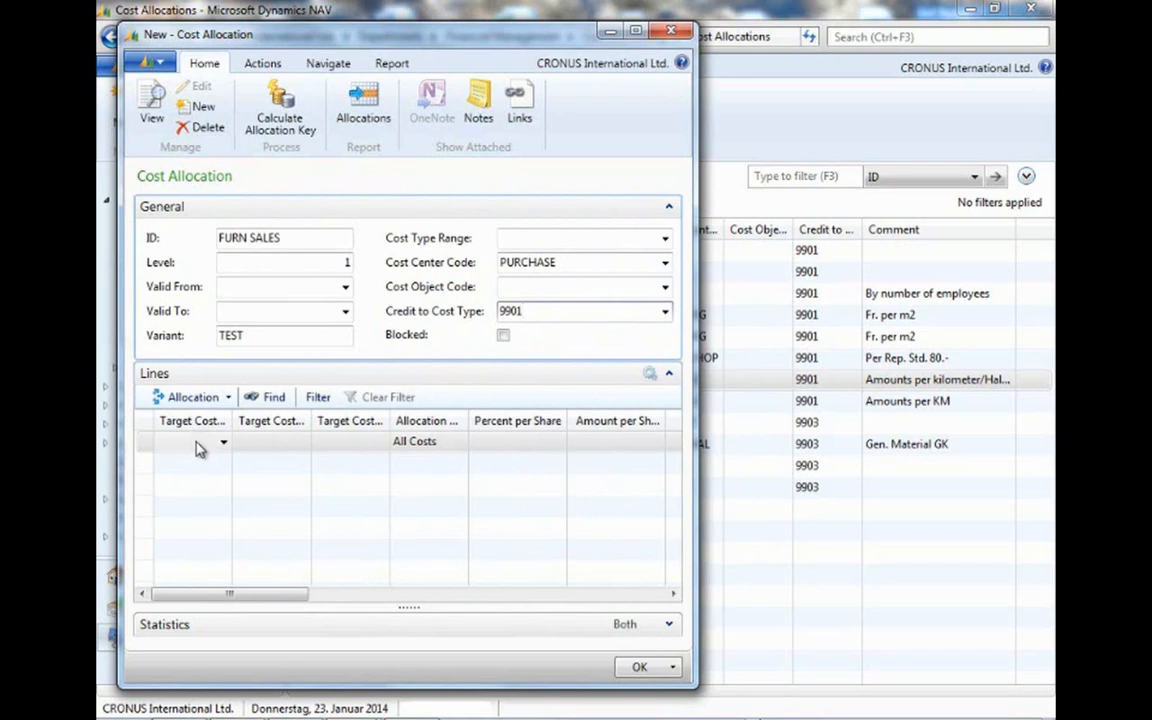
left_click(224, 442)
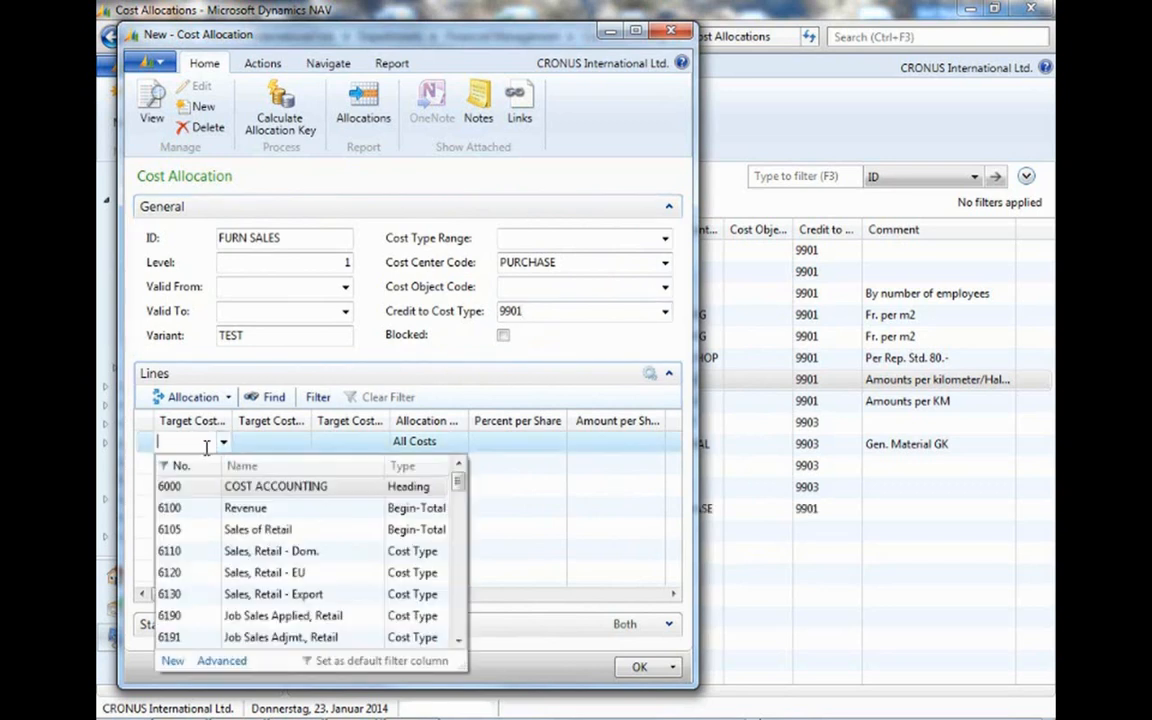
type("9901")
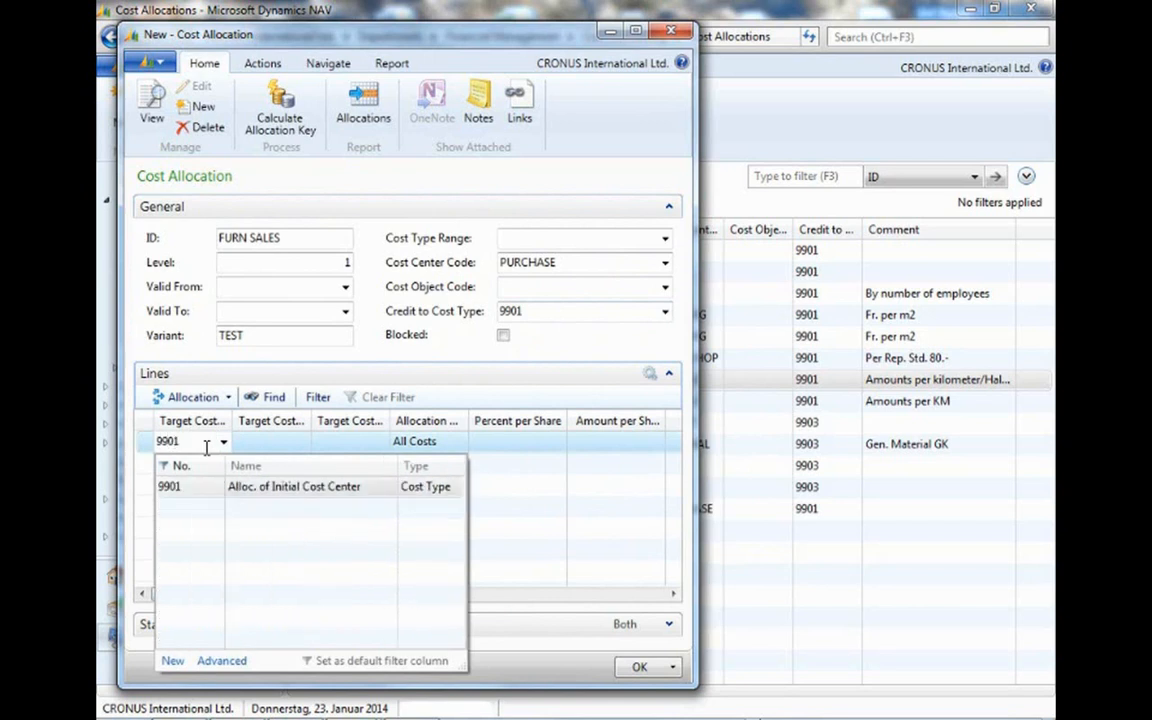
key("Tab")
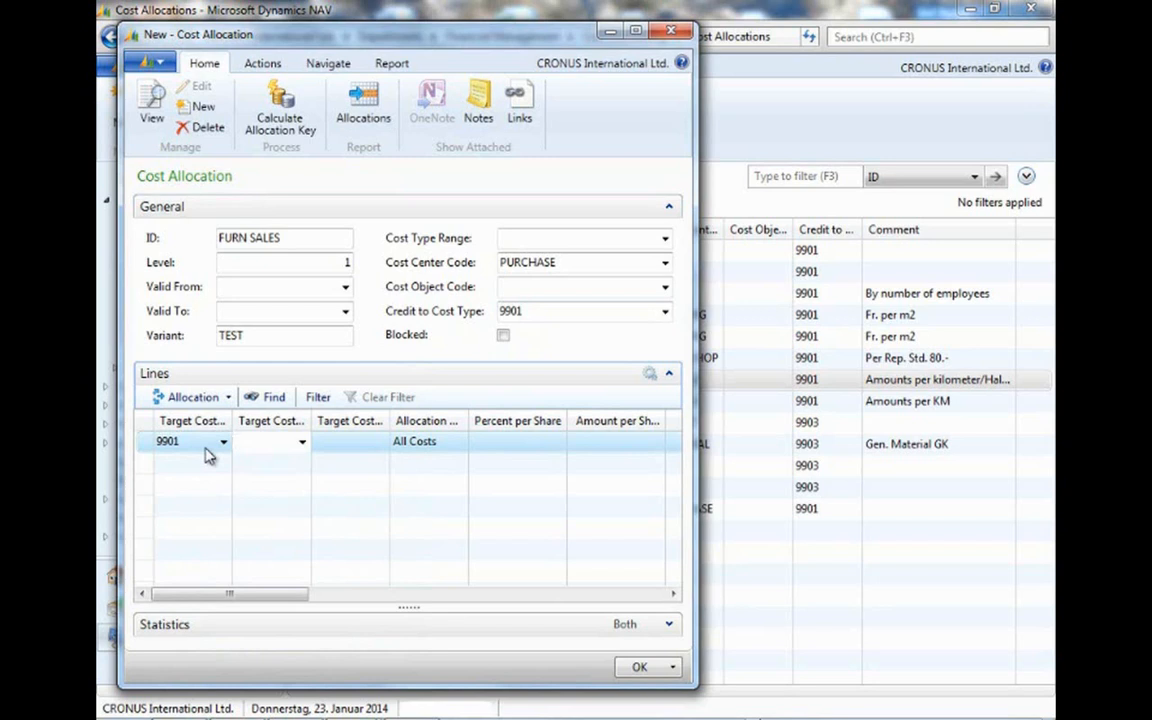
Set the target cost object of the first allocation line to CHAIRS.
left_click(376, 443)
left_click(380, 442)
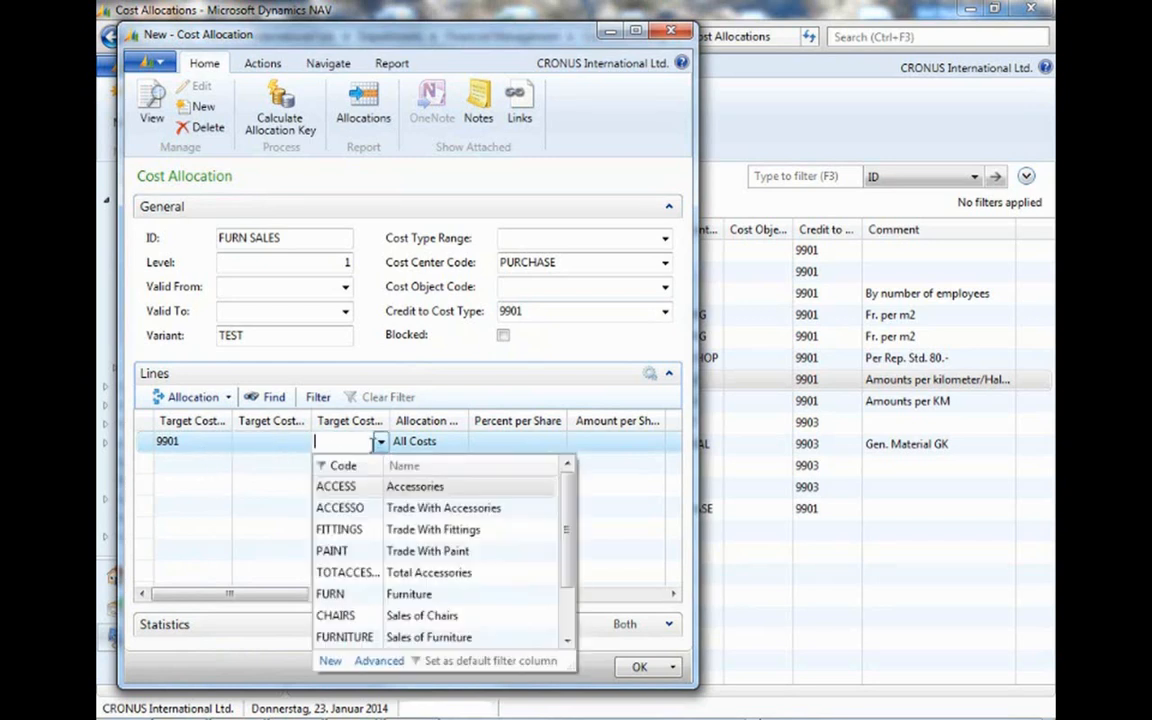
type("char")
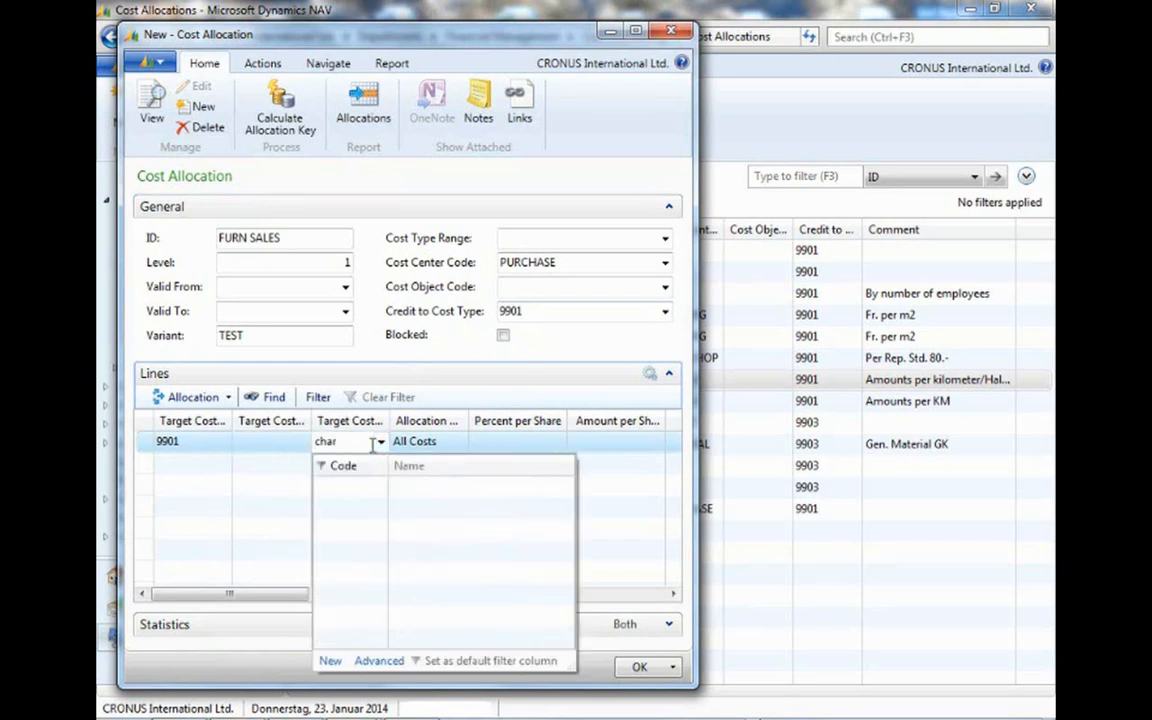
type("is")
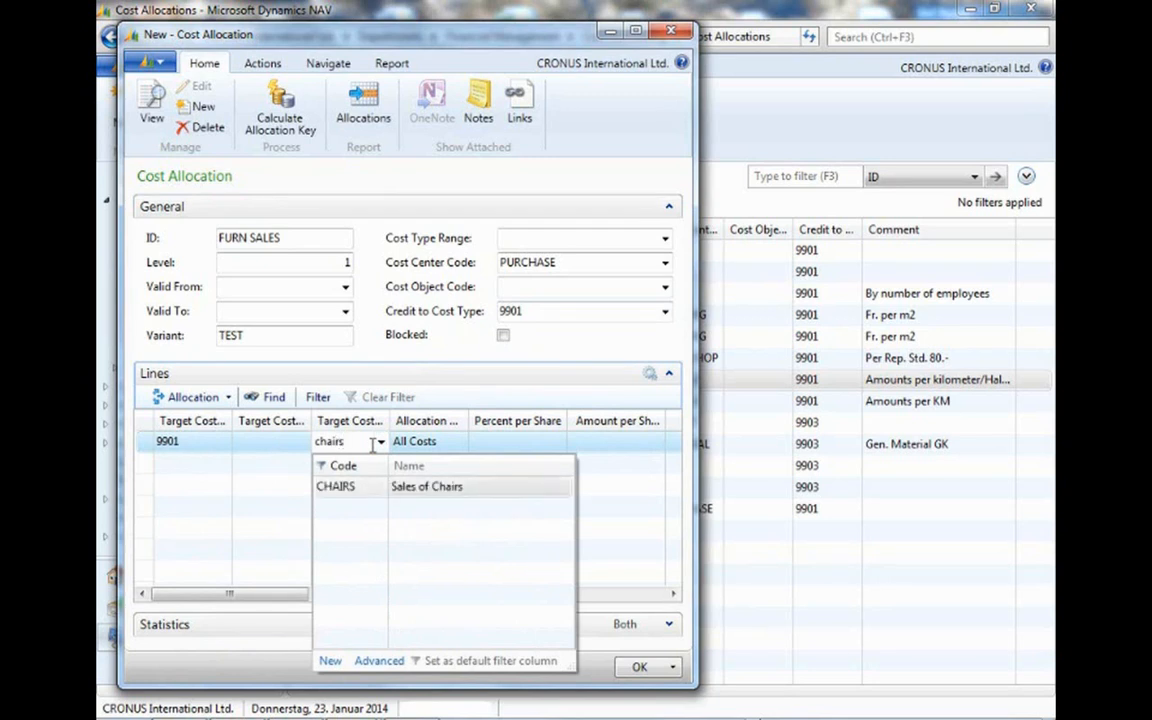
left_click(373, 490)
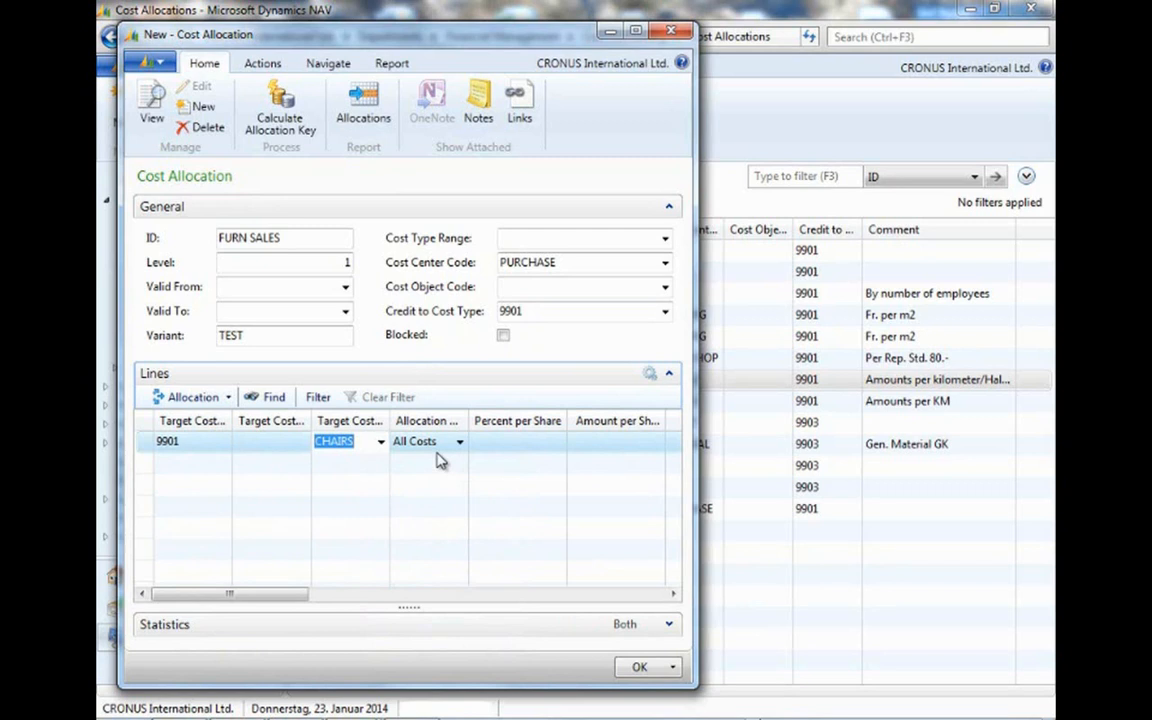
key("Tab")
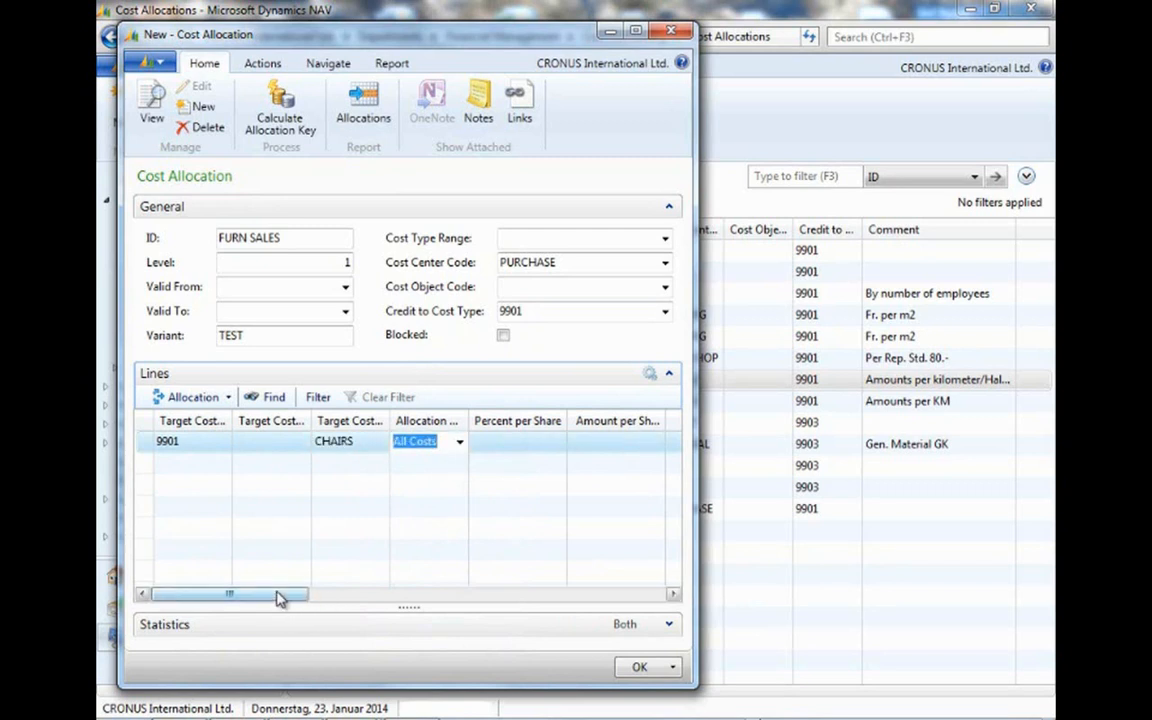
Set the allocation base of the CHAIRS line to Items Sold (Qty.).
left_click_drag(280, 598, 430, 600)
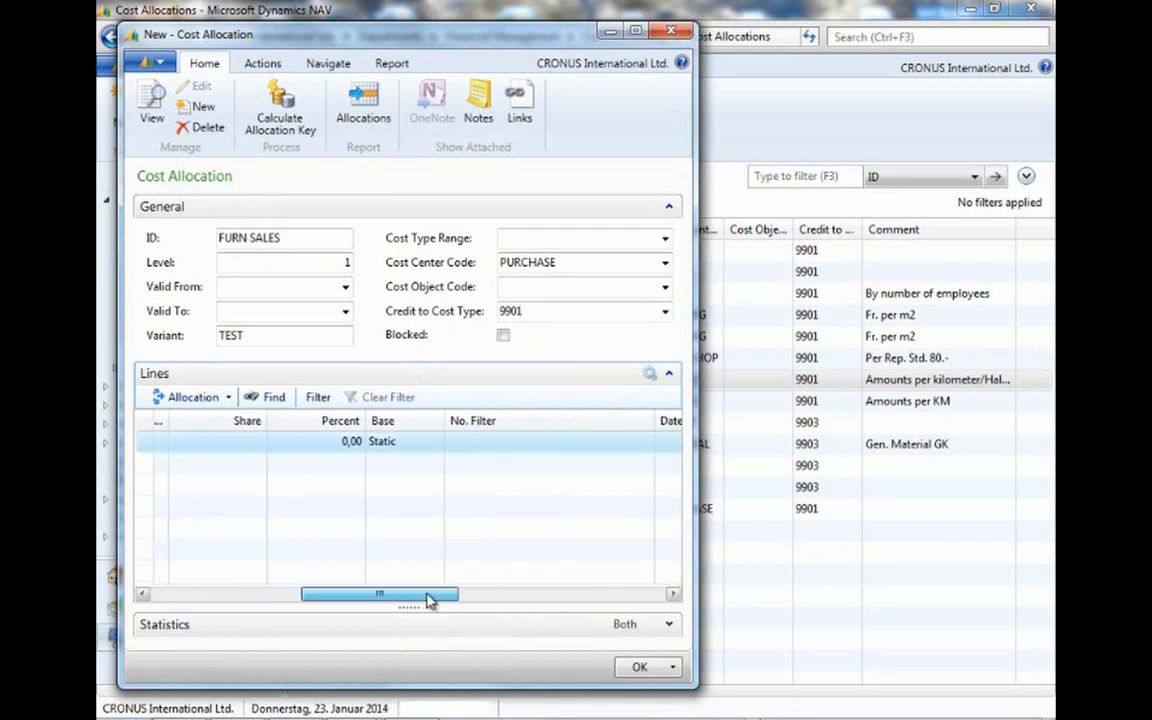
left_click(427, 441)
left_click(437, 442)
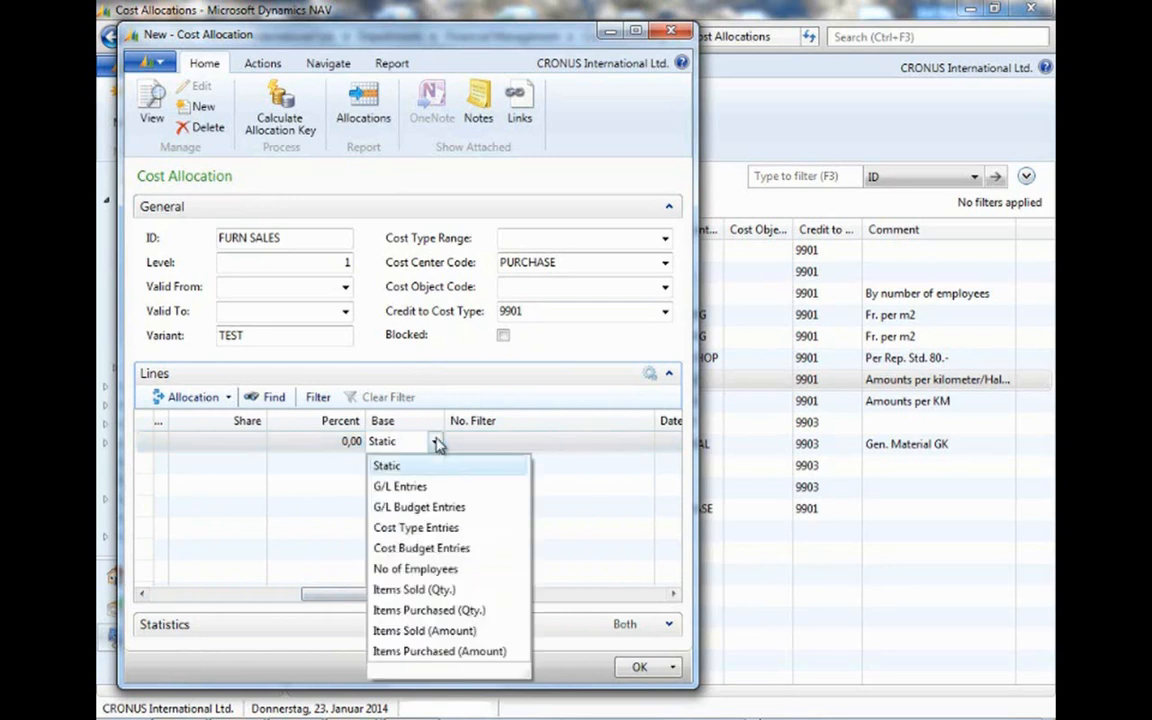
left_click(424, 598)
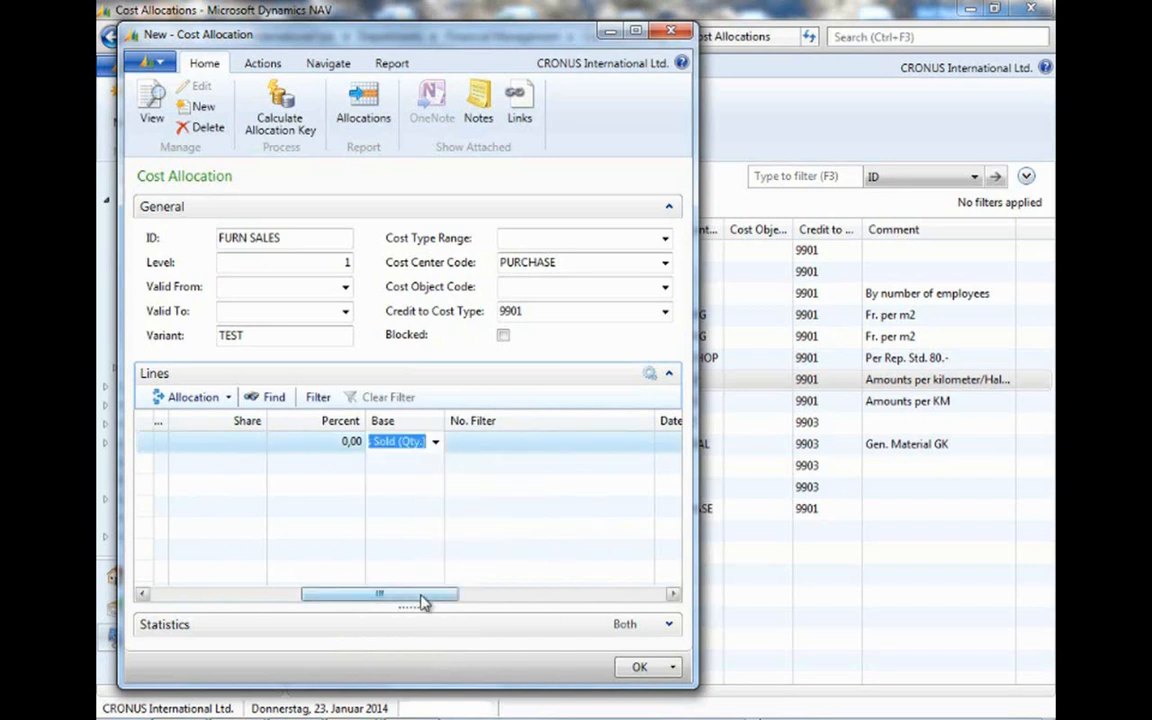
left_click_drag(424, 599, 444, 601)
Enter the item number filter 1900-s|1924-w|1928-w|1952-W on the CHAIRS allocation line.
left_click(406, 442)
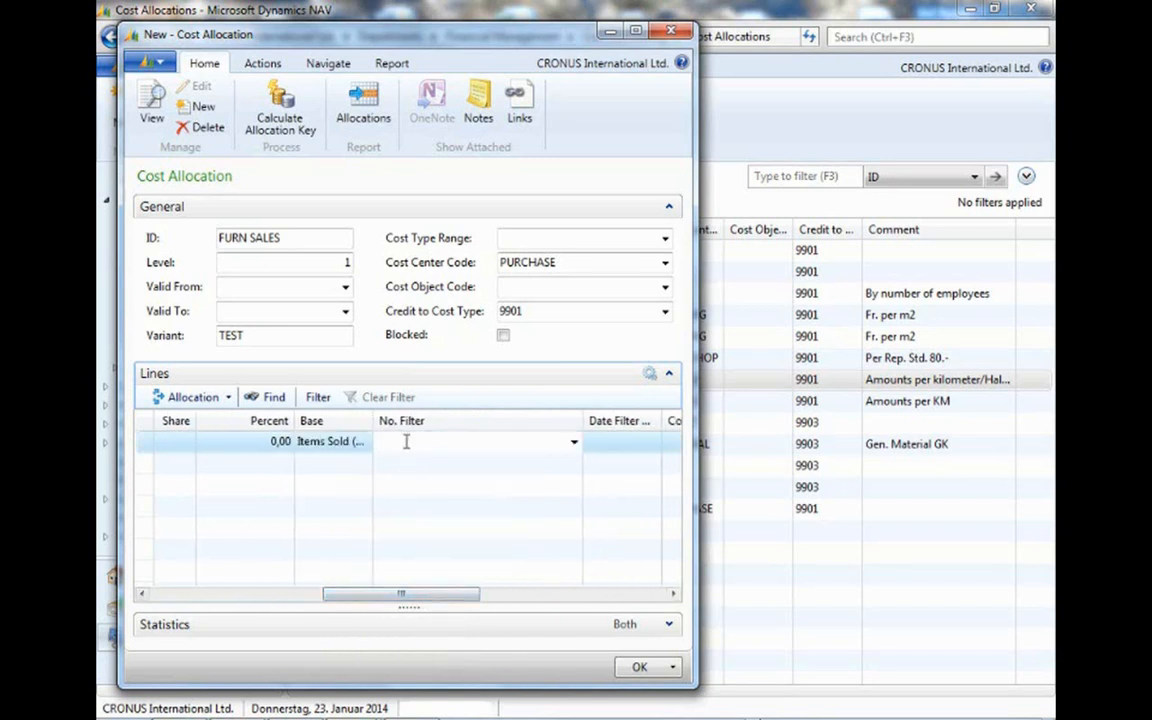
type("190")
type("S")
key("BackSpace")
type("1924-w|1928")
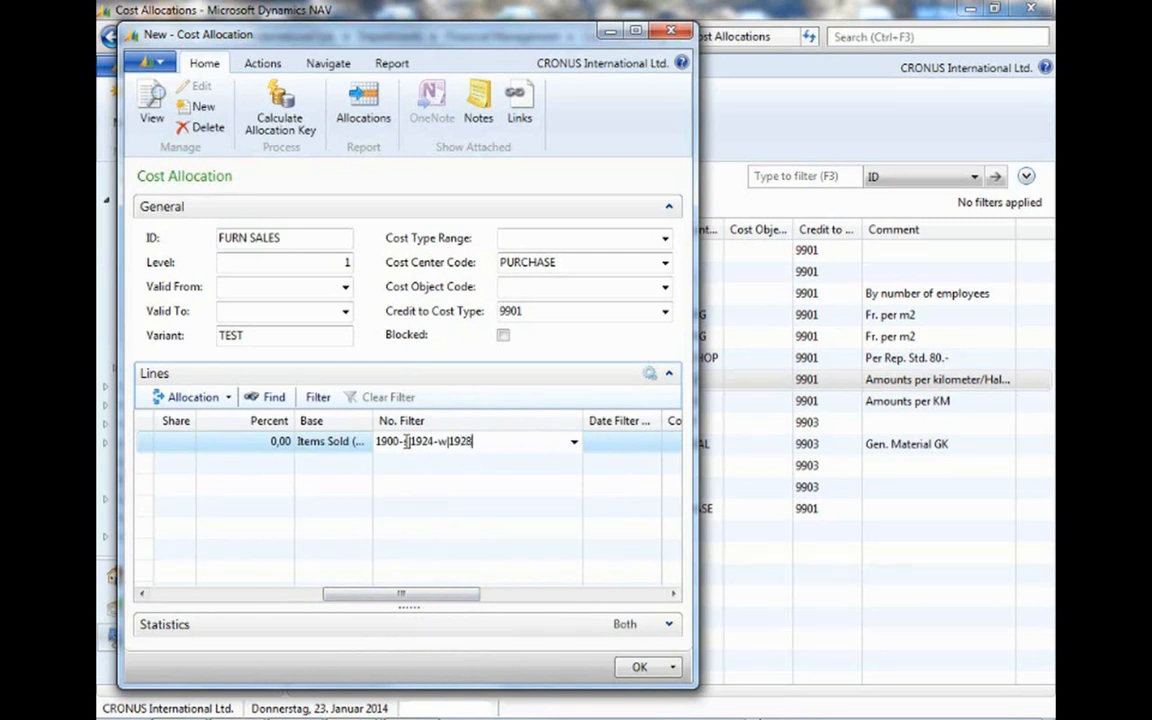
type("-w|1952-W")
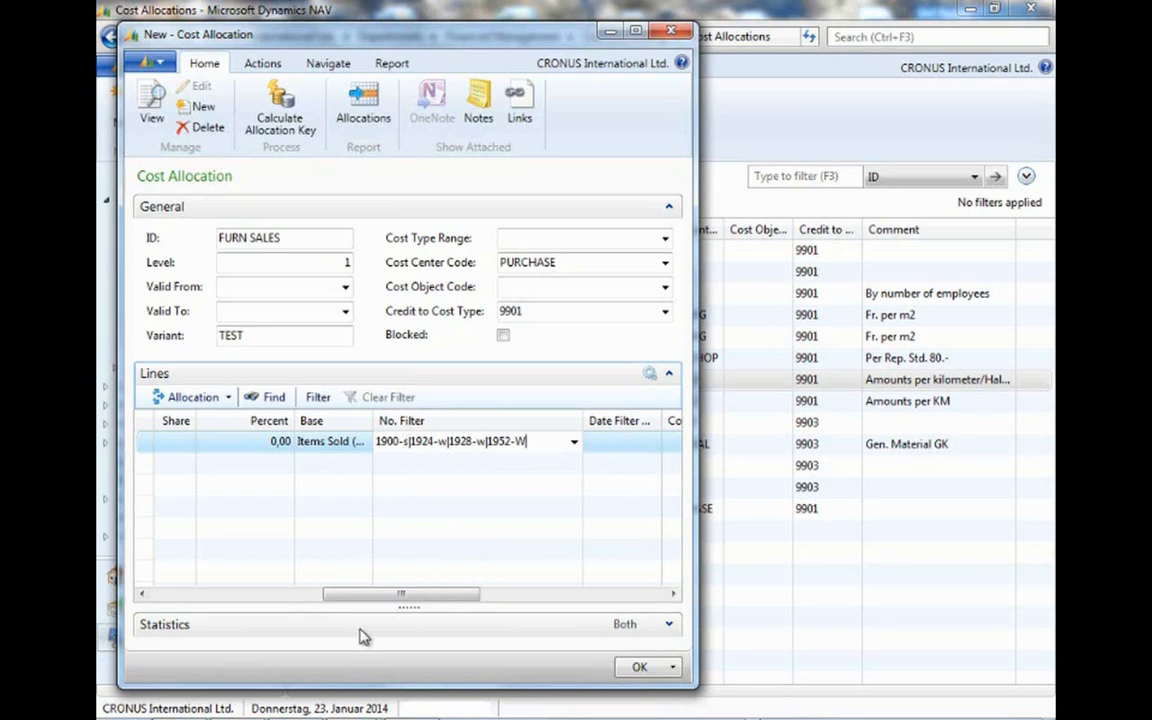
Add a second allocation line with target cost type 9901 and target cost object FURNITURE.
left_click_drag(367, 594, 150, 540)
left_click(189, 462)
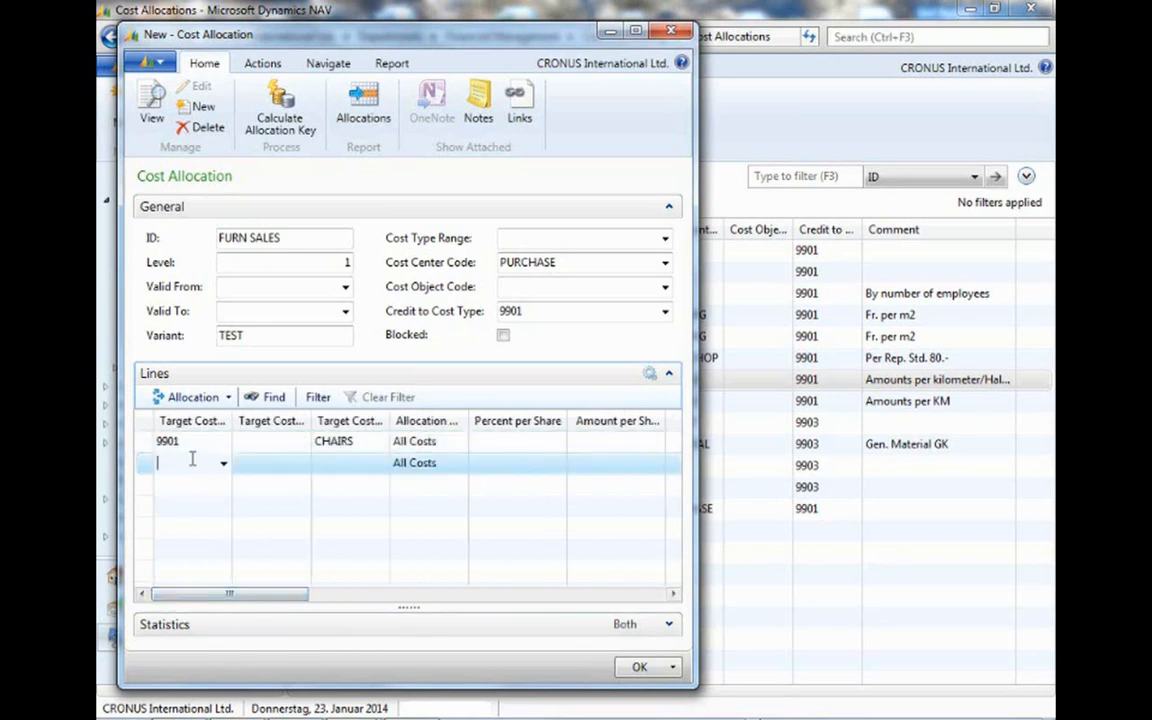
type("9901")
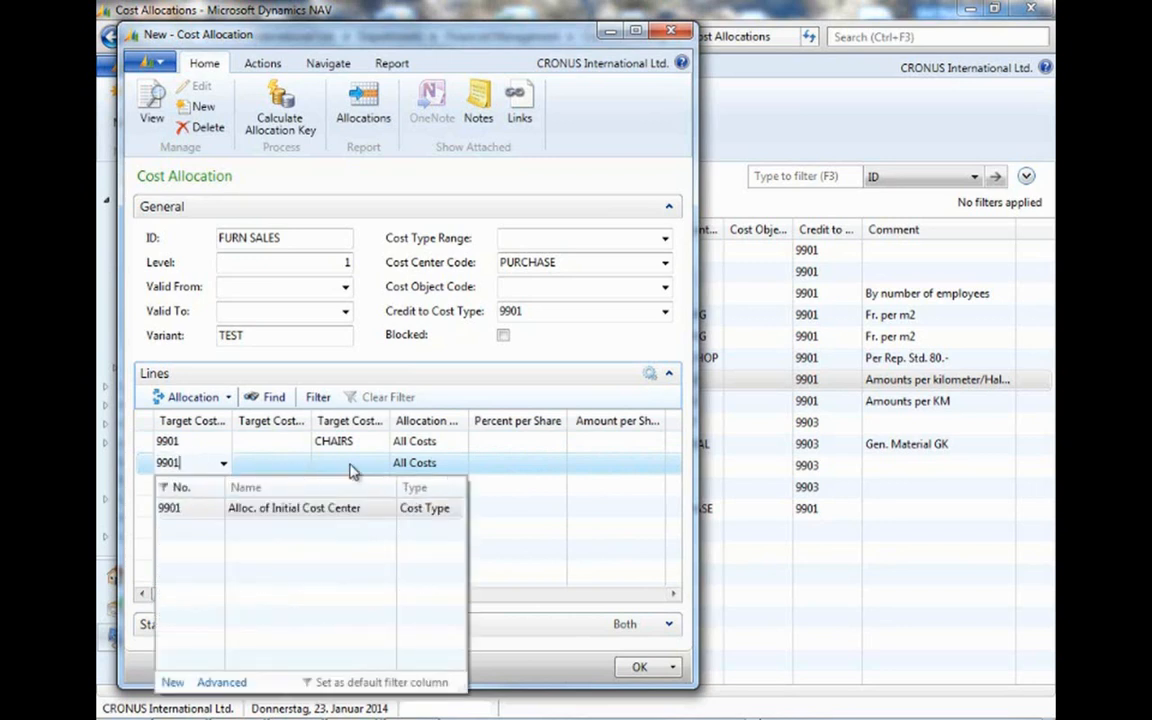
left_click(350, 465)
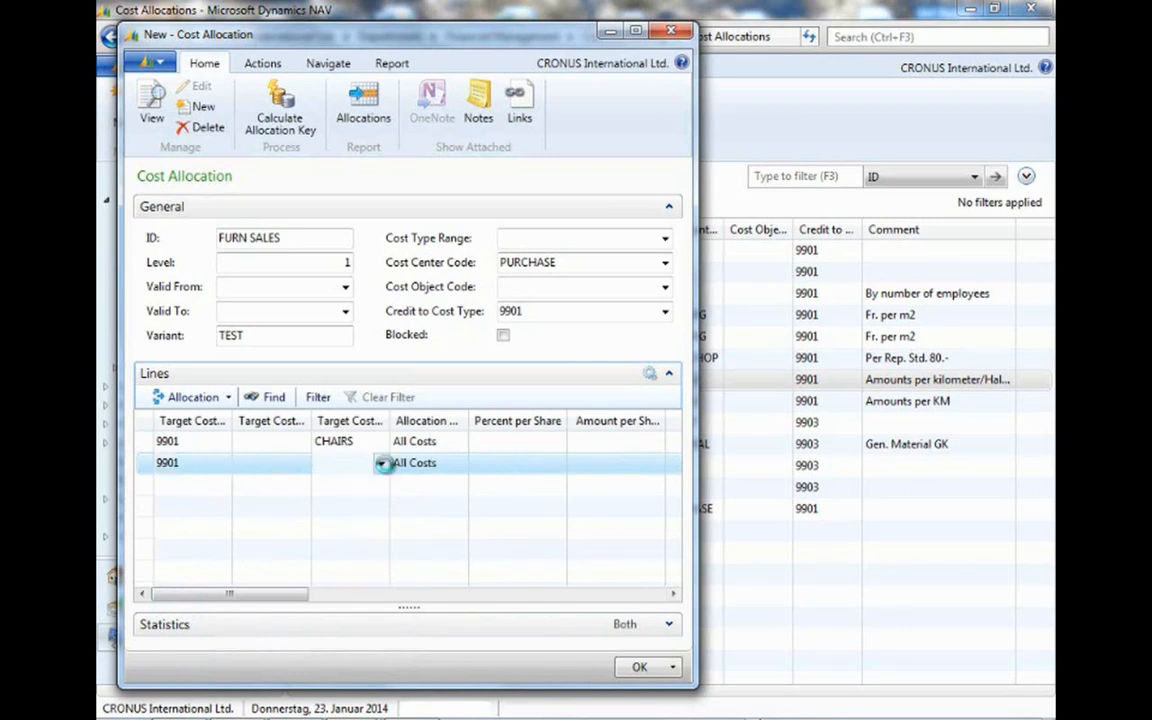
left_click(380, 463)
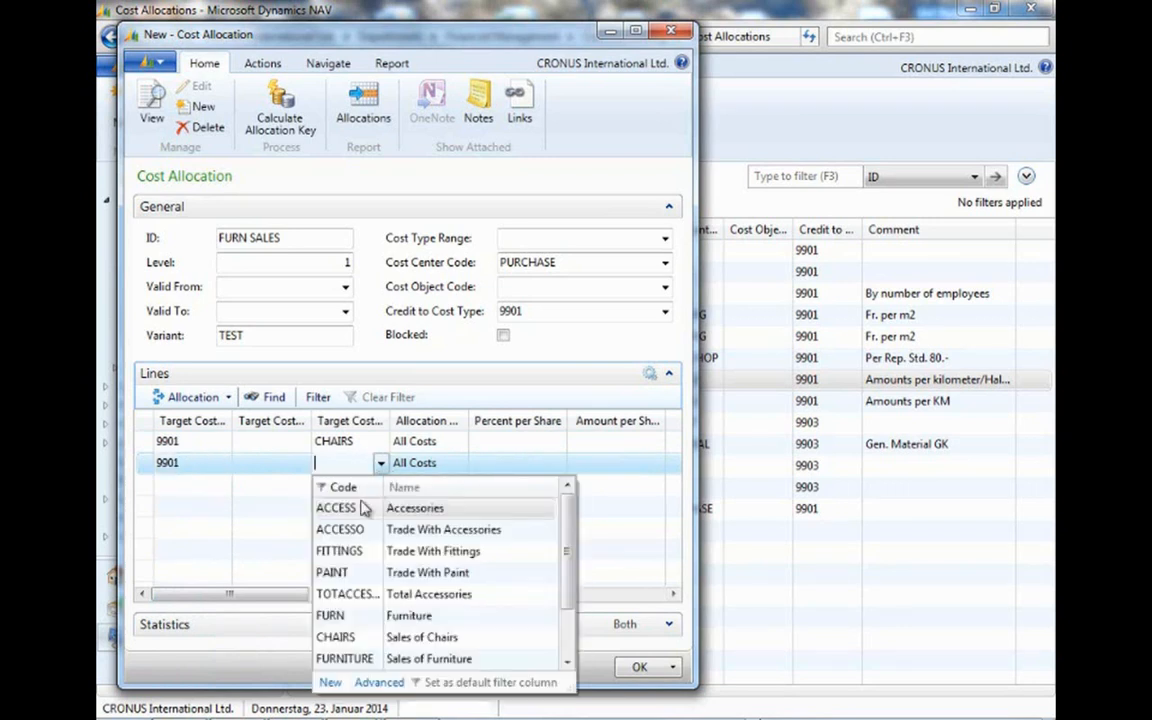
left_click(332, 657)
Enter the item number filter 1920-S|1924-W|1928-W|1952-W on the second allocation line and calculate the allocation key.
left_click_drag(290, 596, 435, 594)
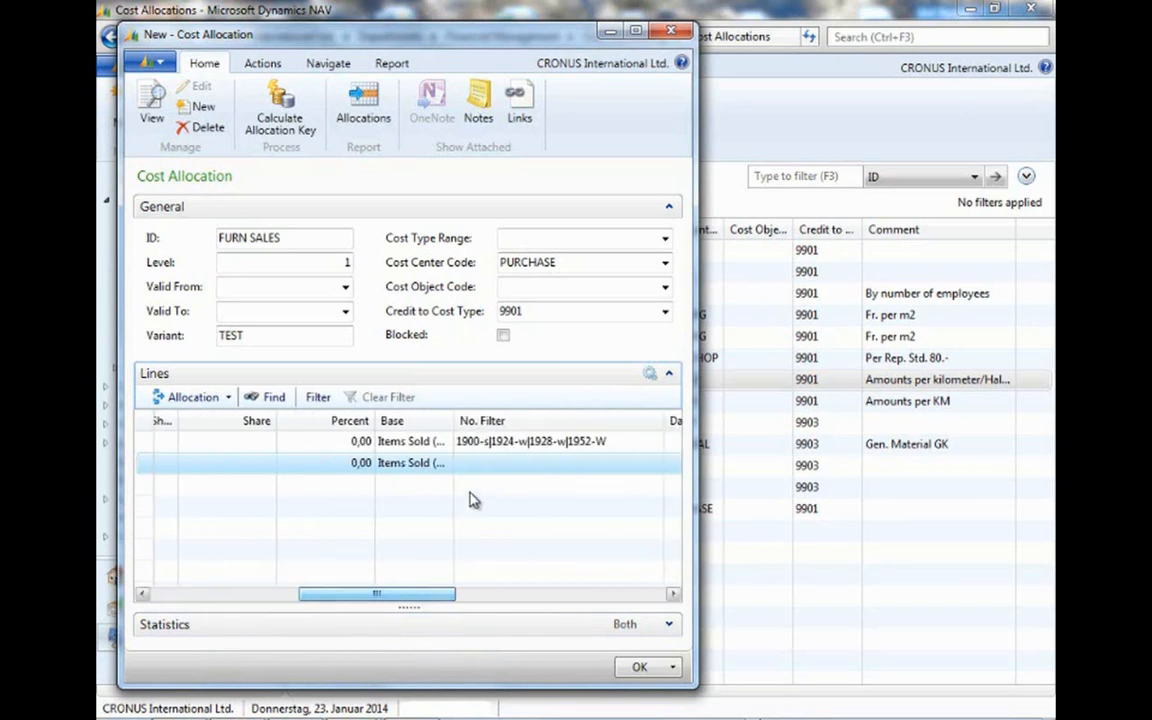
left_click(492, 465)
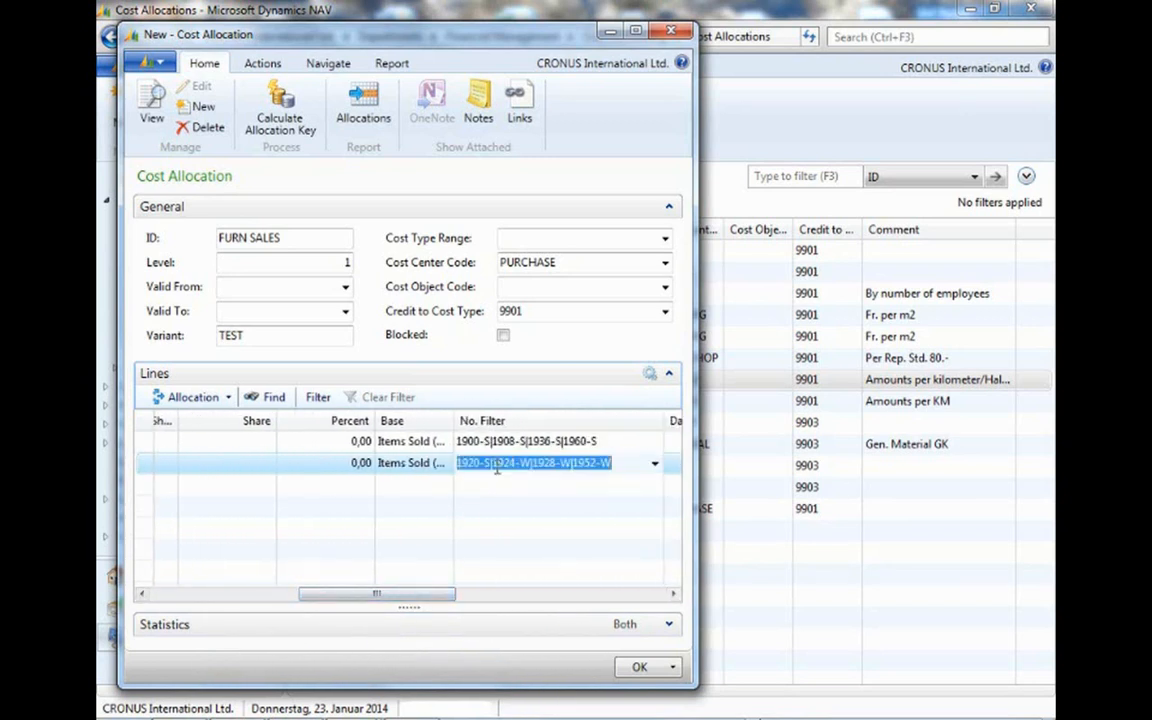
left_click(283, 130)
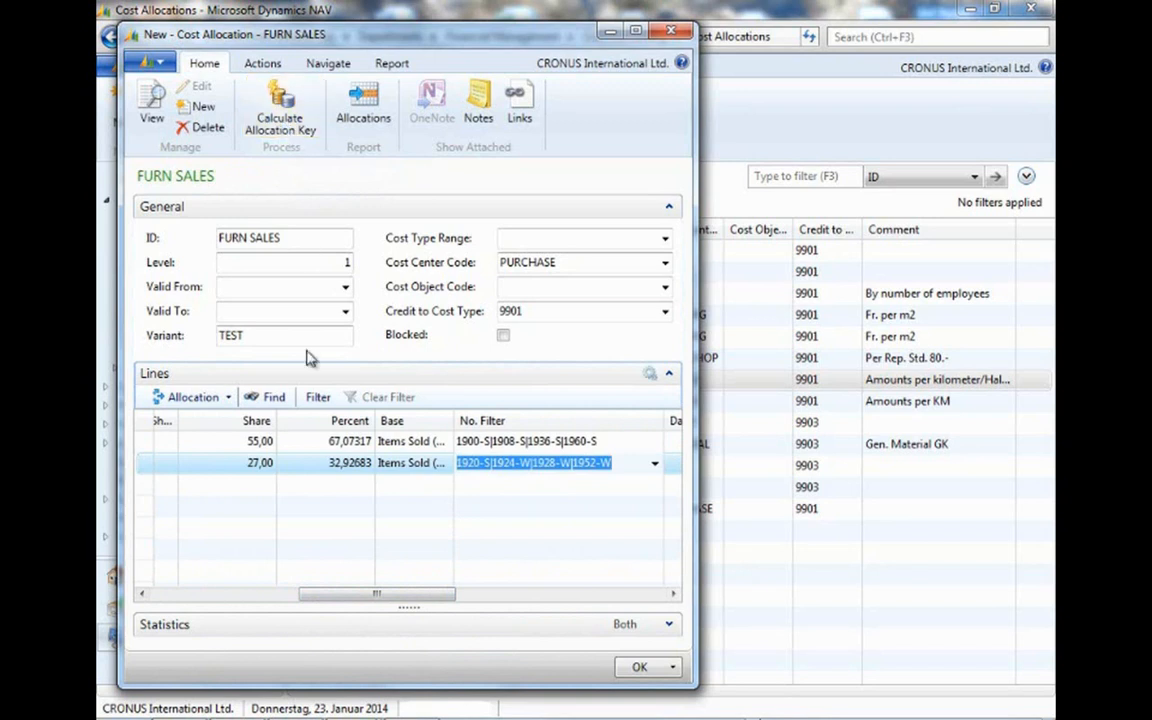
Check the calculated shares of both FURN SALES allocation lines.
left_click_drag(322, 597, 309, 598)
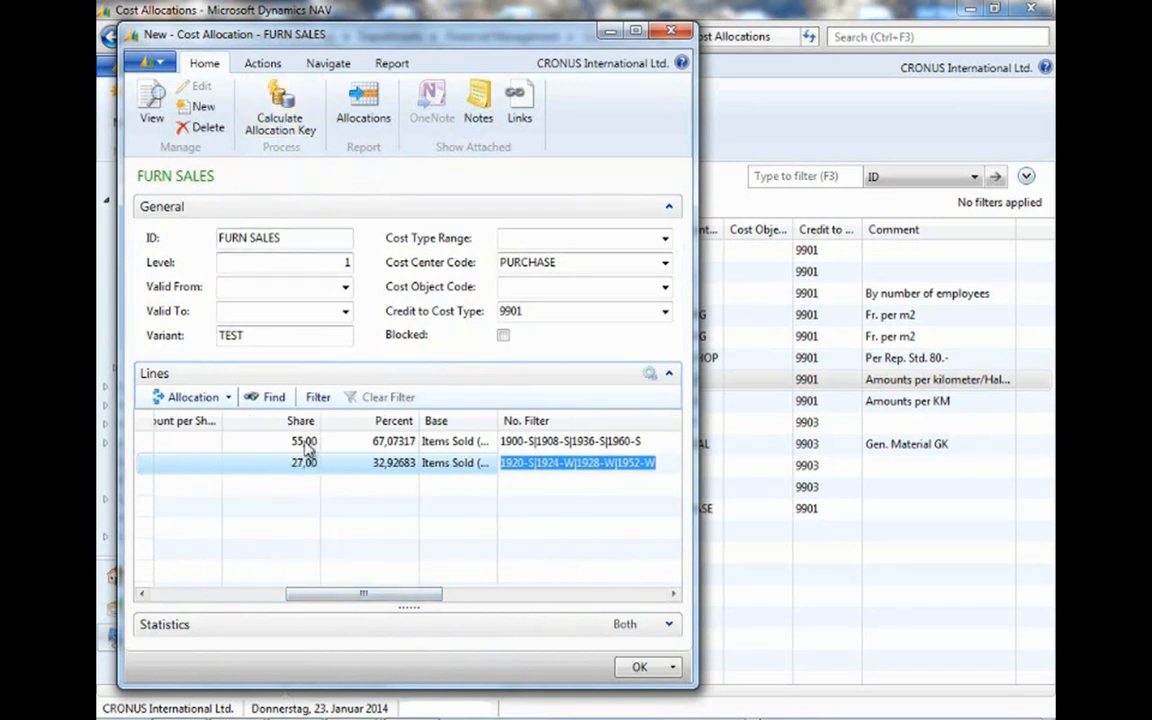
left_click(304, 449)
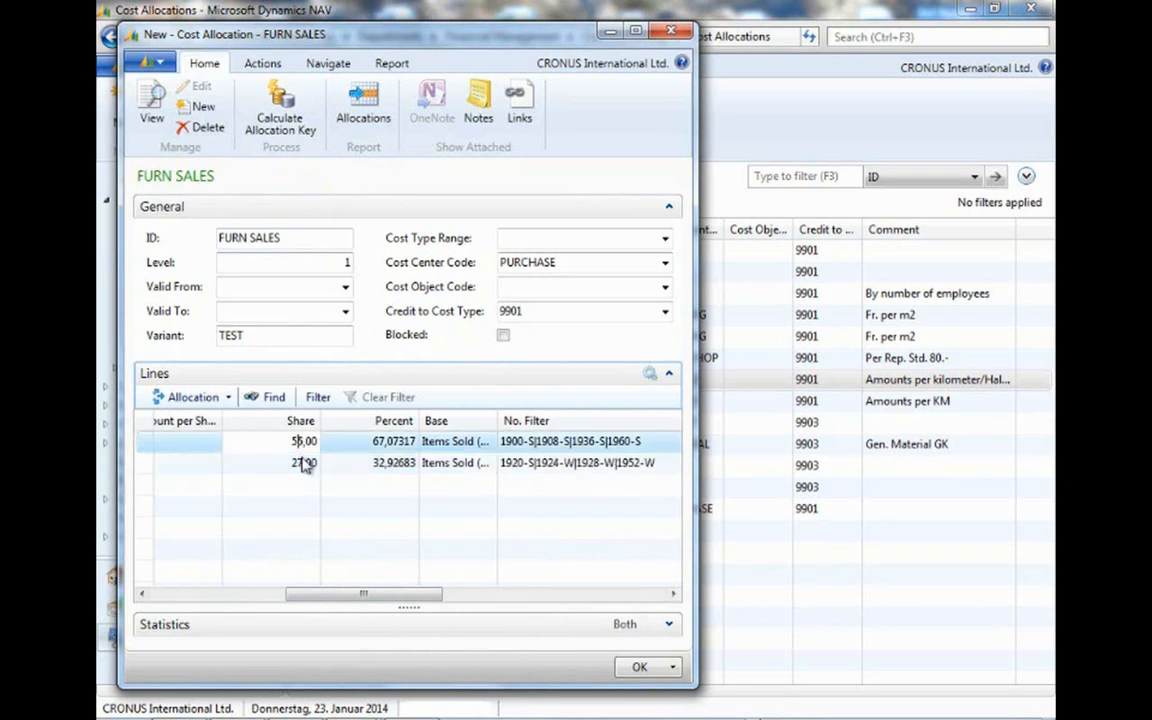
left_click(304, 465)
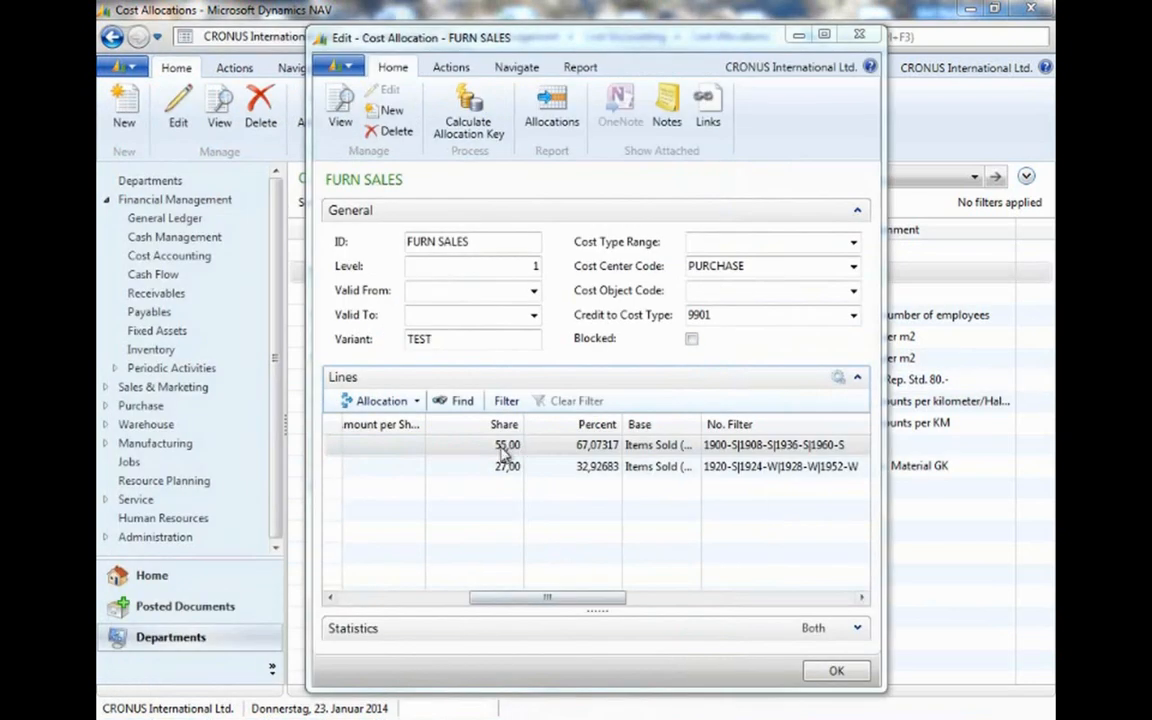
left_click(490, 446)
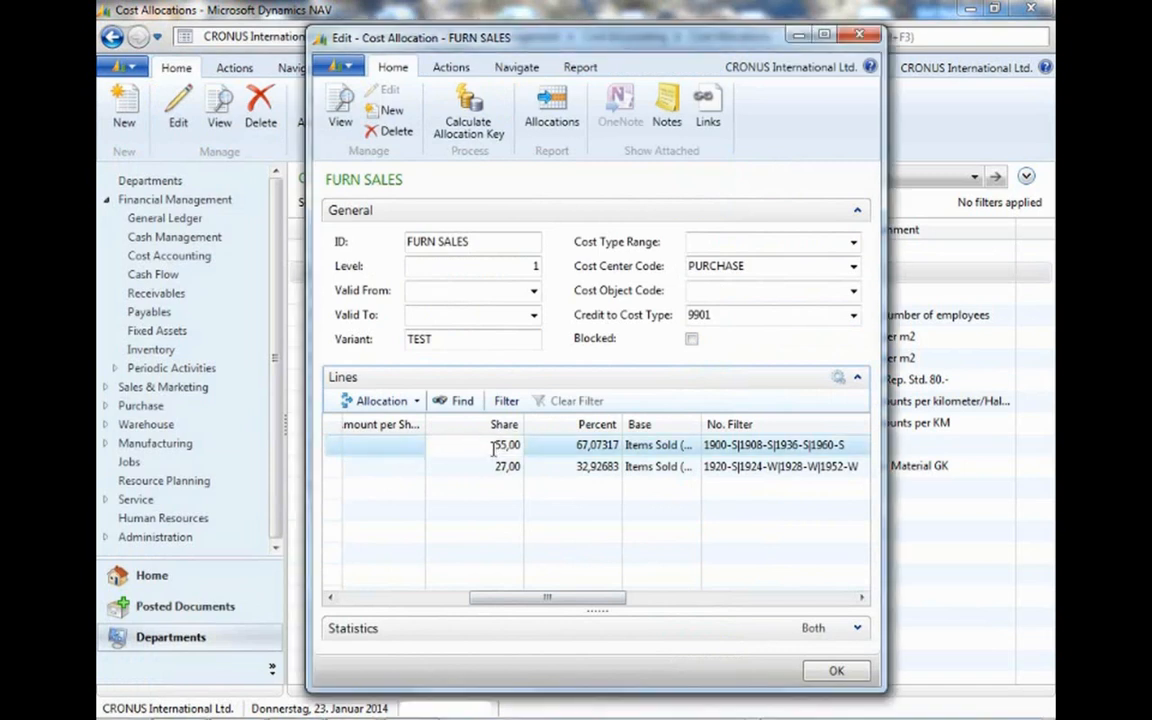
Copy the item number filter from the first FURN SALES allocation line.
left_click(852, 446)
left_click_drag(852, 446, 710, 446)
key("ctrl+c")
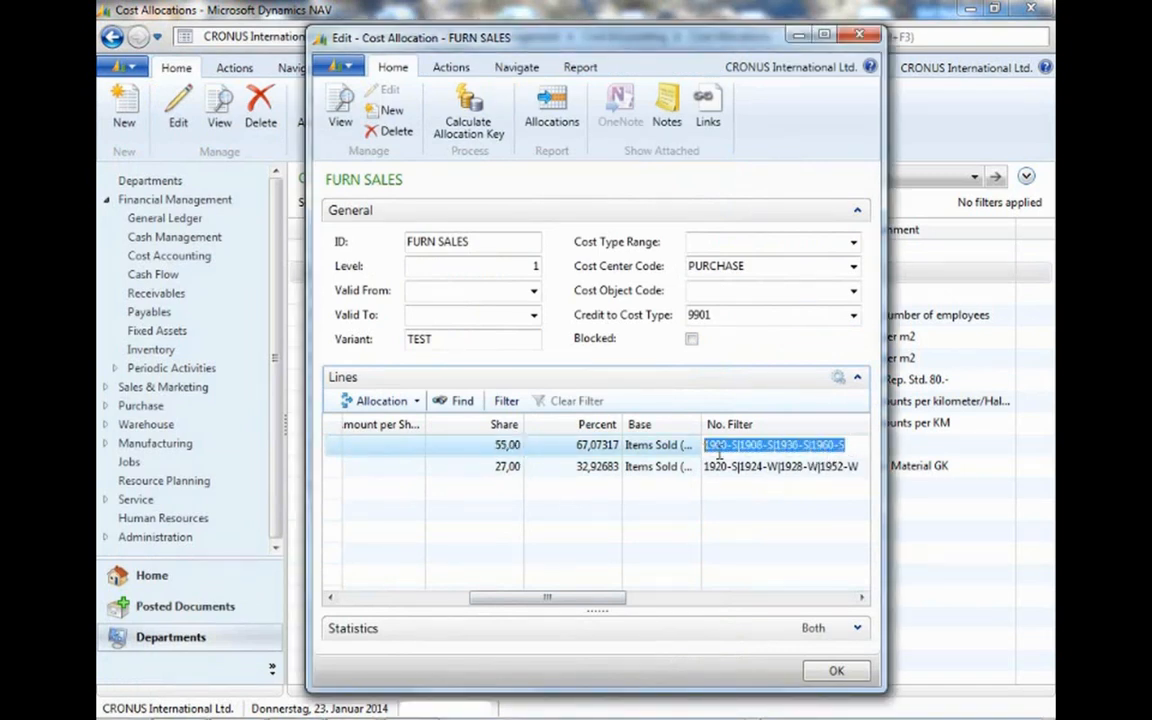
right_click(718, 453)
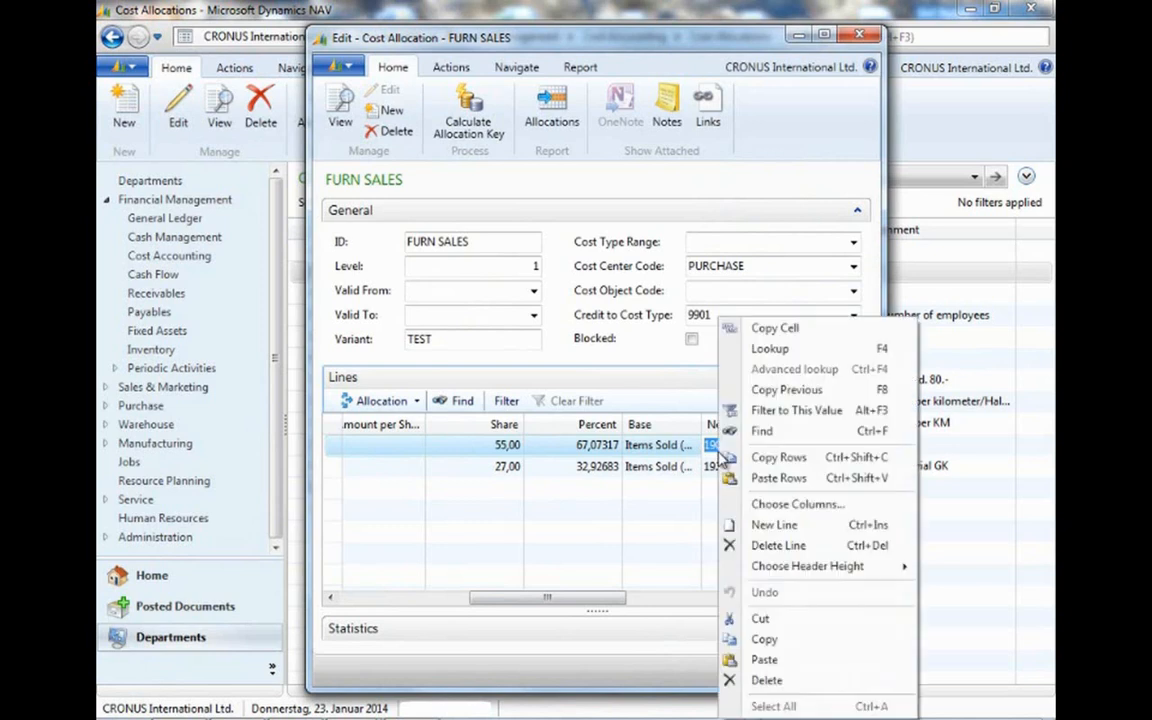
left_click(772, 328)
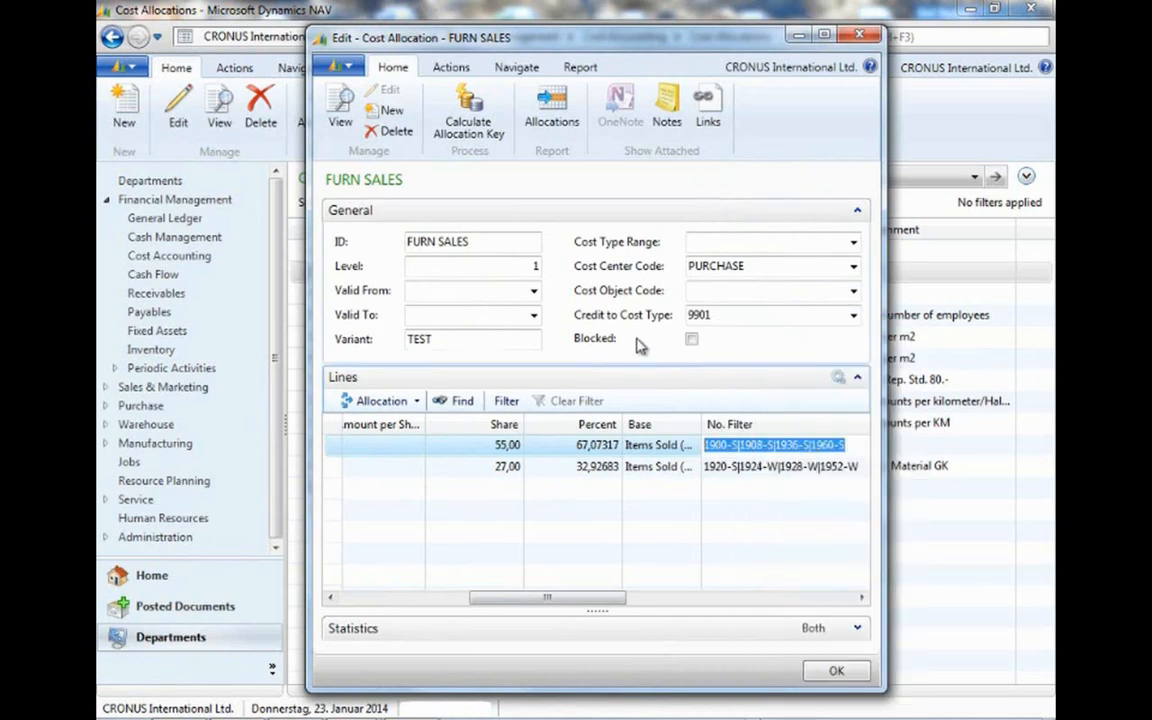
Open the Inventory Valuation report in Financial Management and paste 1900-S|1908-S|1936-S|1960-S as its item number filter.
left_click(150, 349)
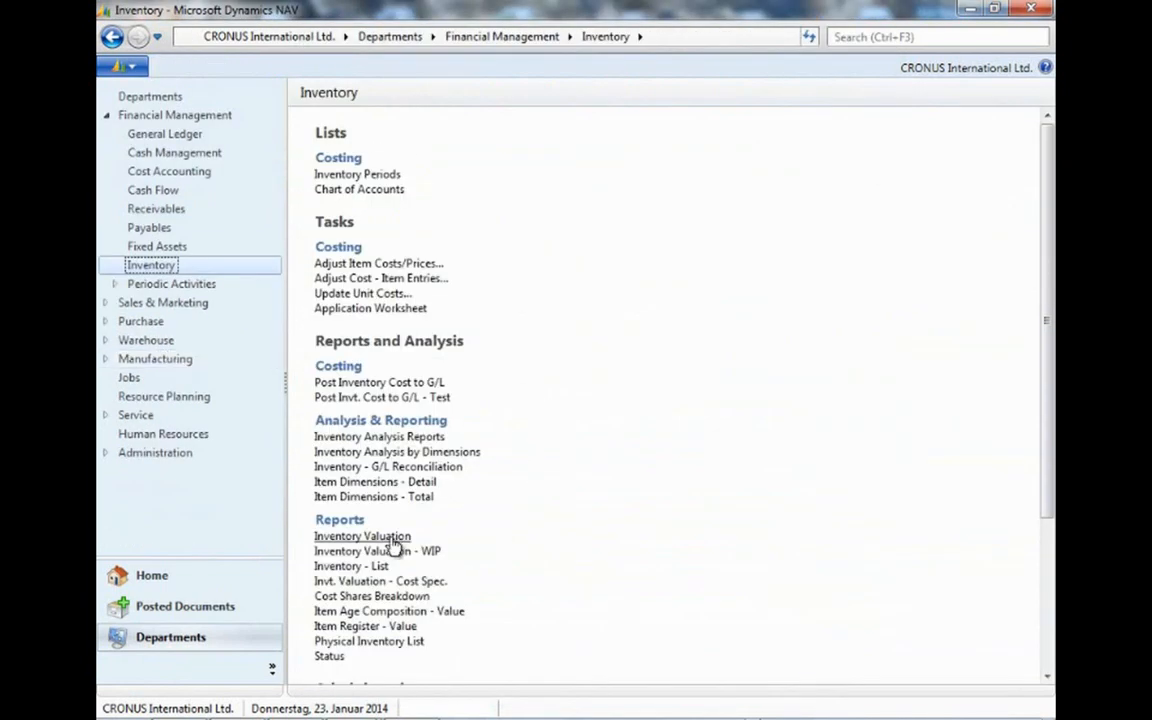
left_click(362, 537)
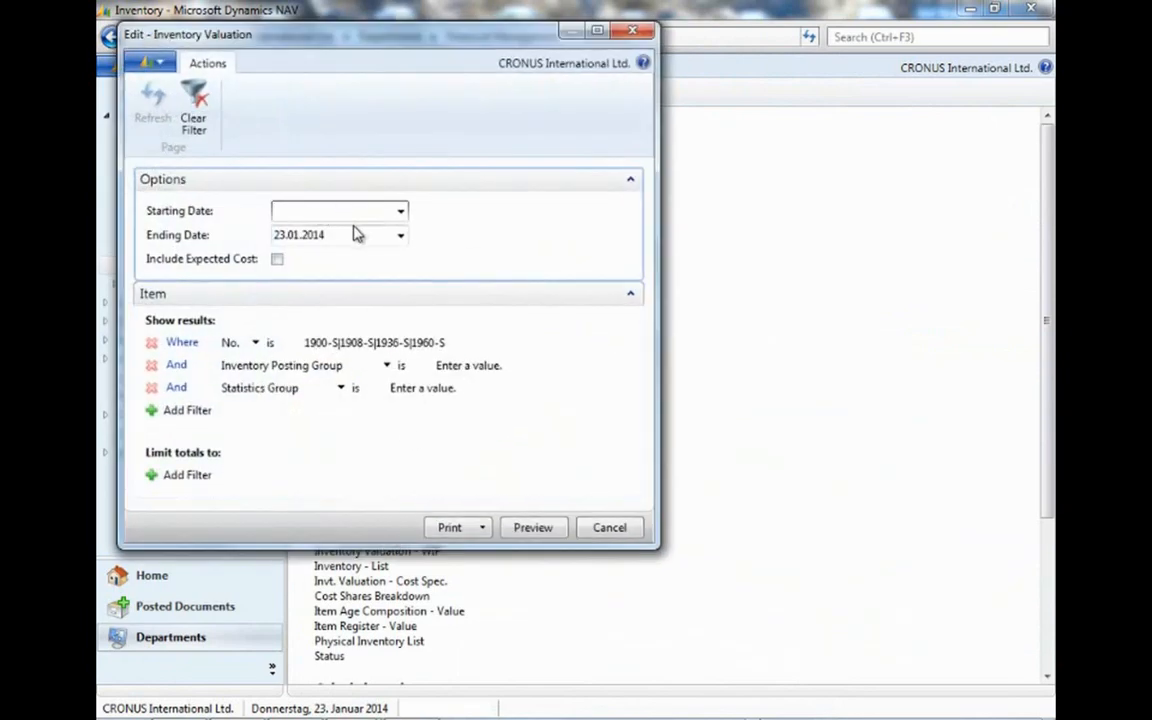
left_click_drag(350, 232, 266, 232)
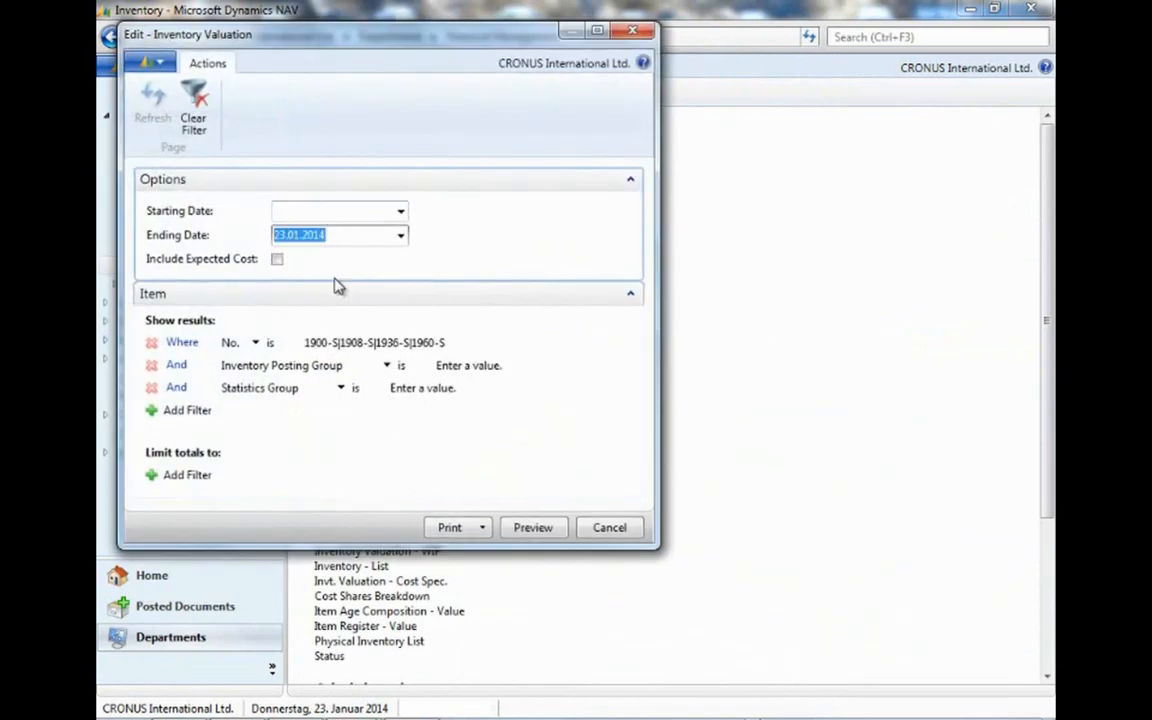
left_click(453, 346)
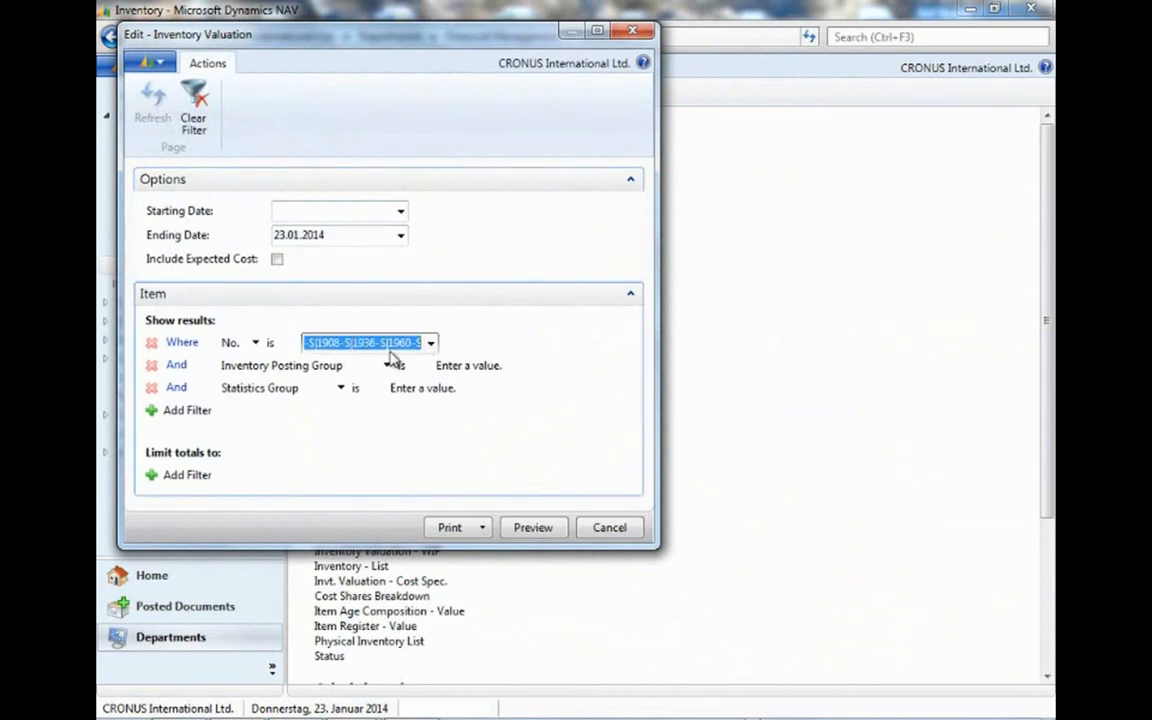
key("ctrl+v")
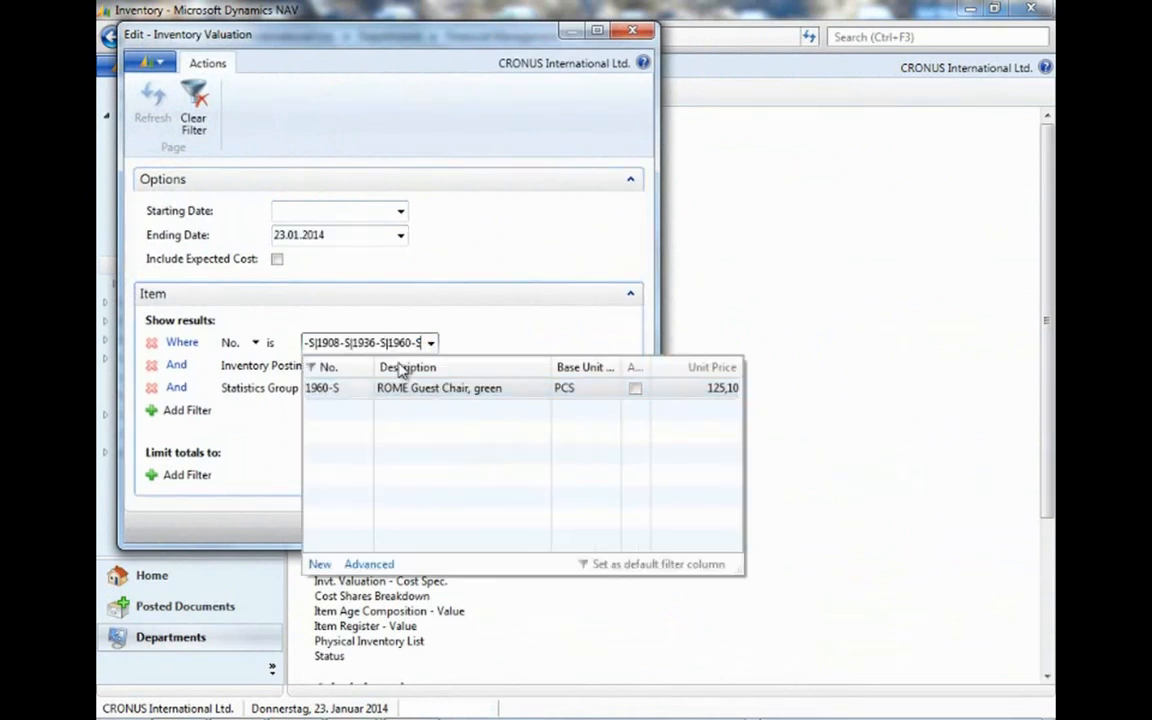
left_click(487, 342)
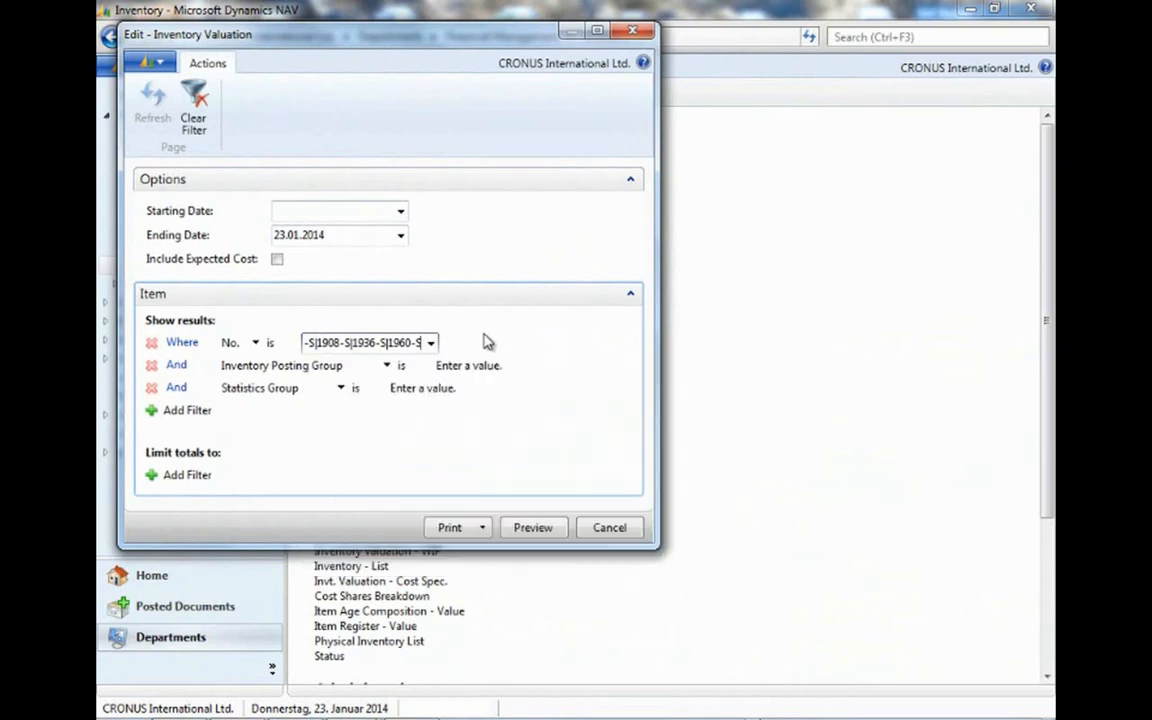
Preview the Inventory Valuation report, check the decrease quantities of the chair items, and close the preview.
left_click(533, 528)
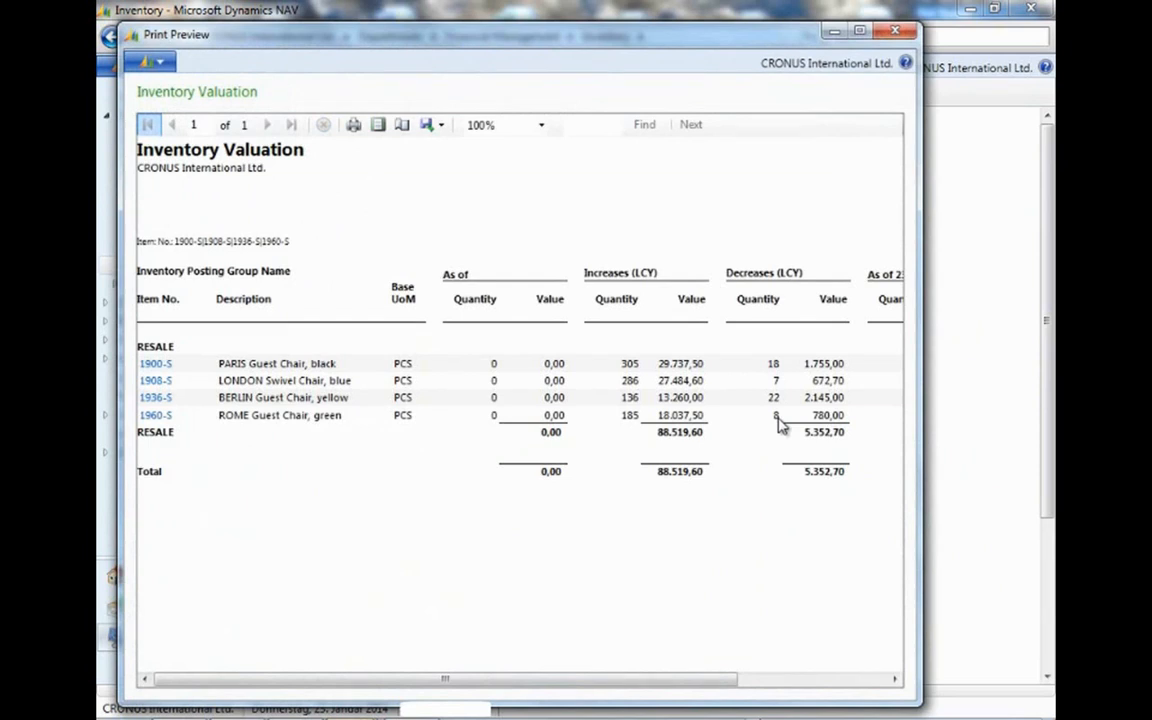
left_click(98, 714)
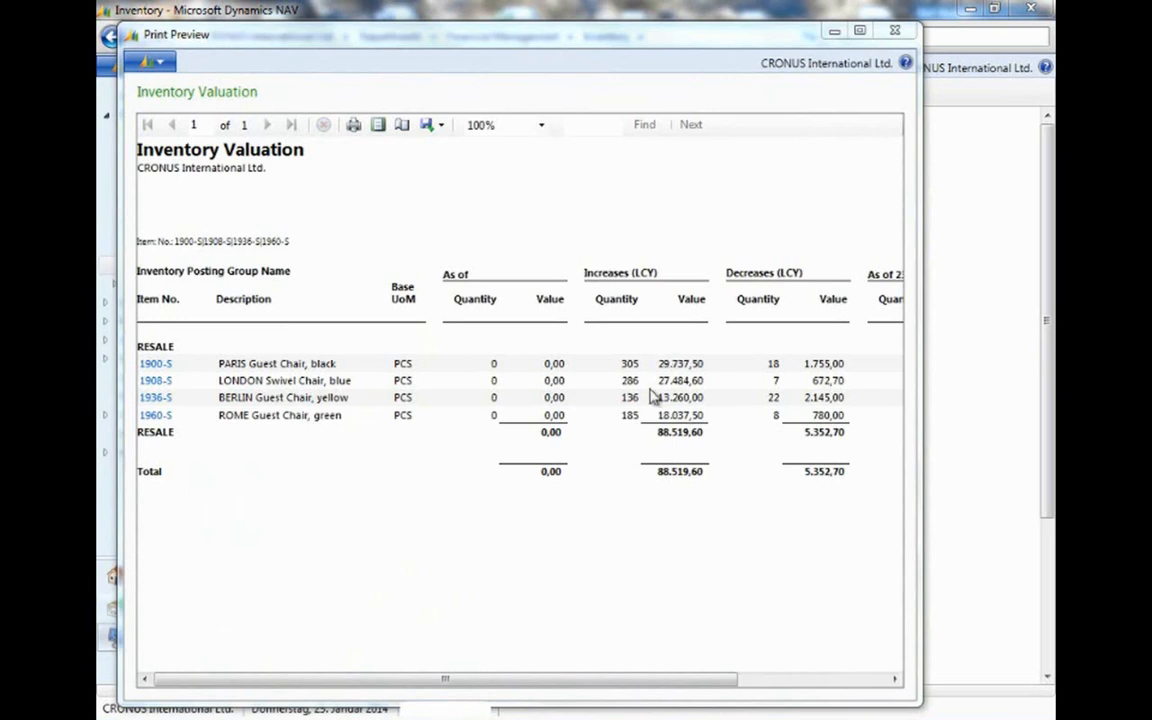
left_click(897, 35)
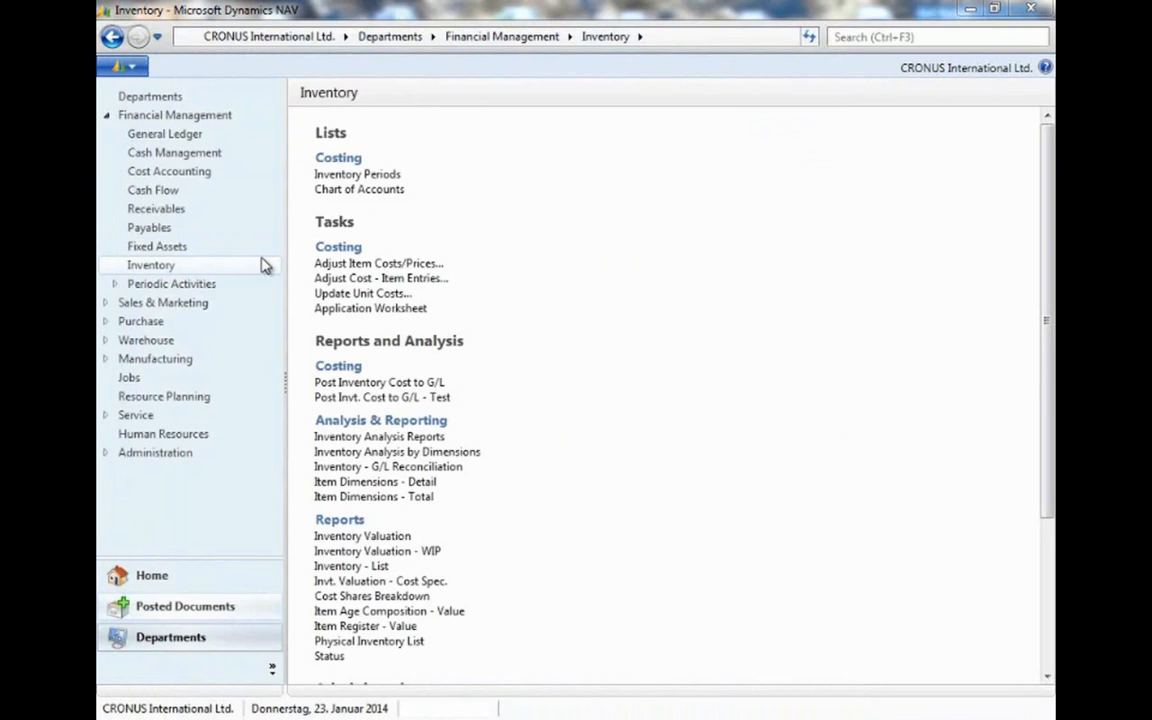
Open the item journal in the Warehouse department's Inventory area.
left_click(160, 340)
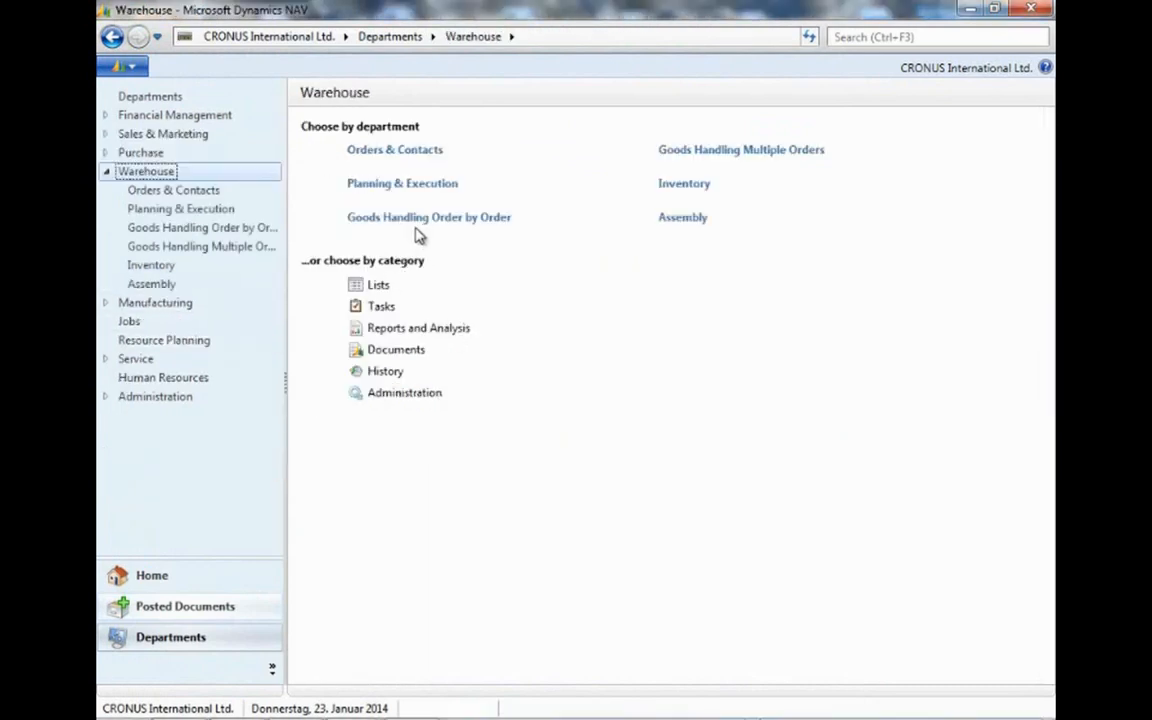
left_click(690, 187)
left_click(347, 201)
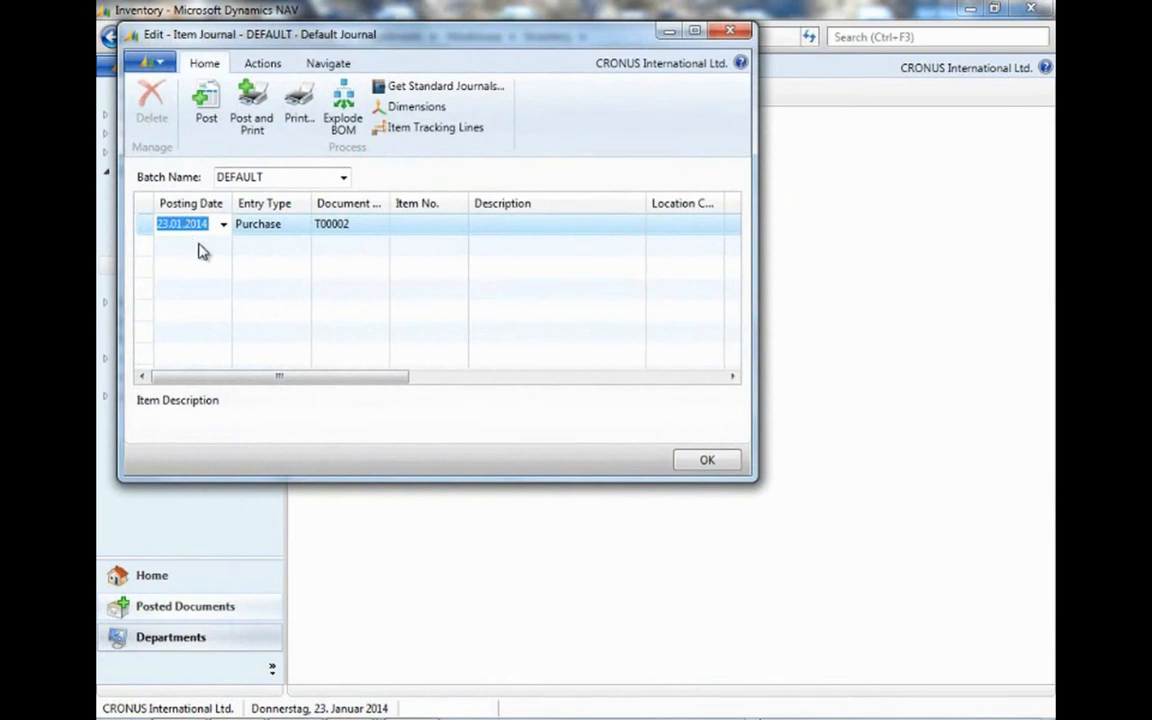
Set the first item journal line's entry type to Sale and its item number to 1900-S.
left_click(301, 225)
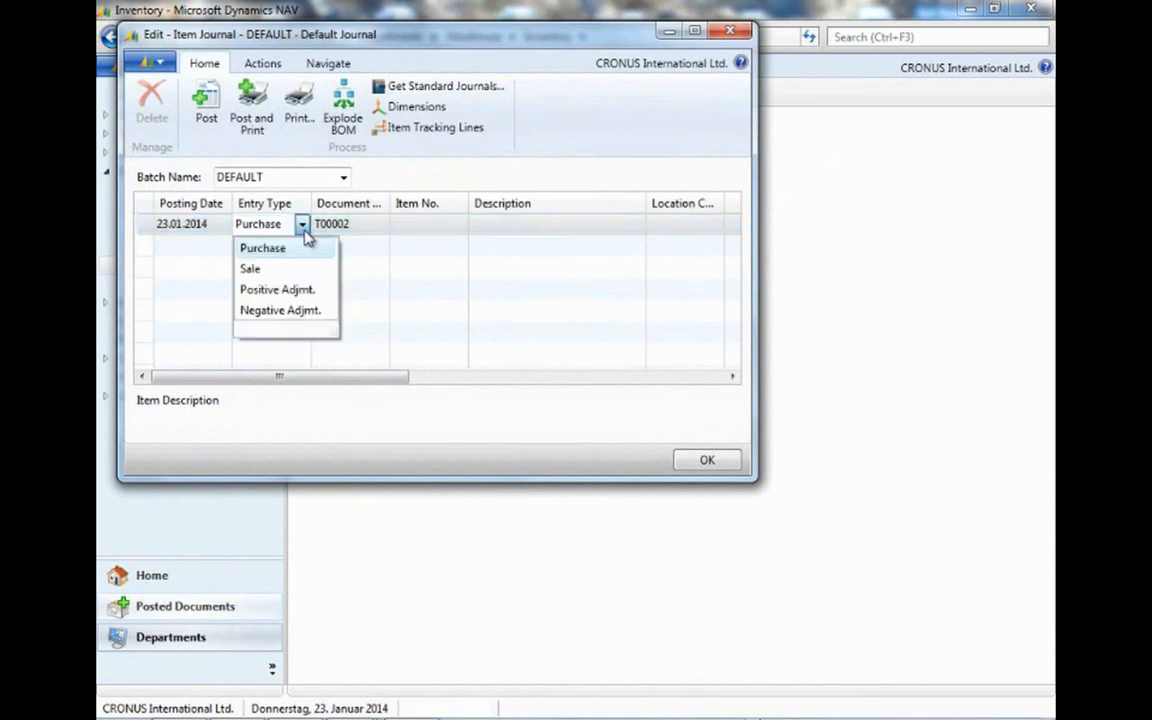
left_click(268, 266)
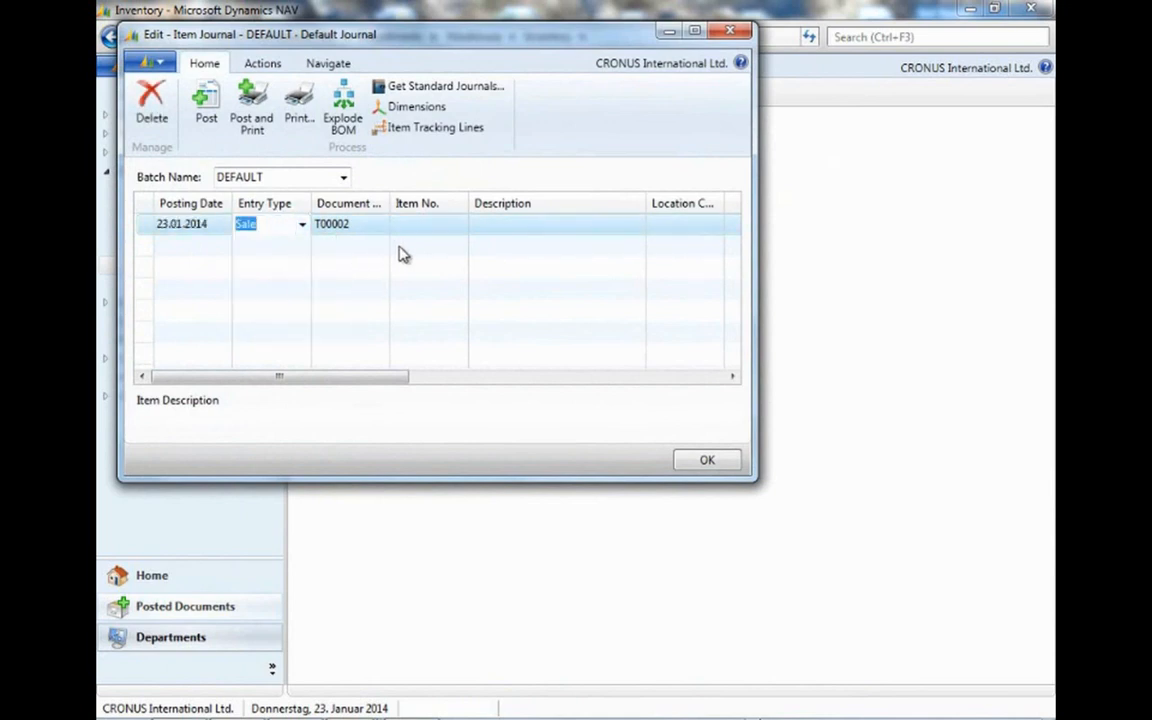
left_click(435, 231)
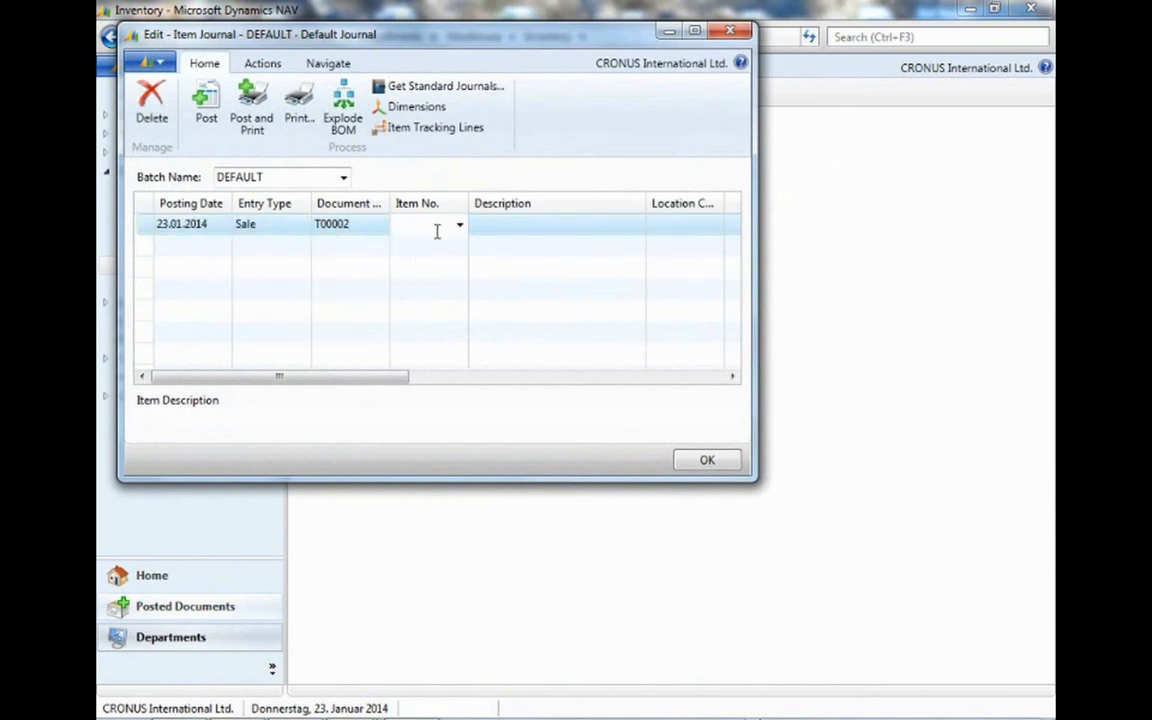
type("1900-S")
key("Tab")
key("Tab")
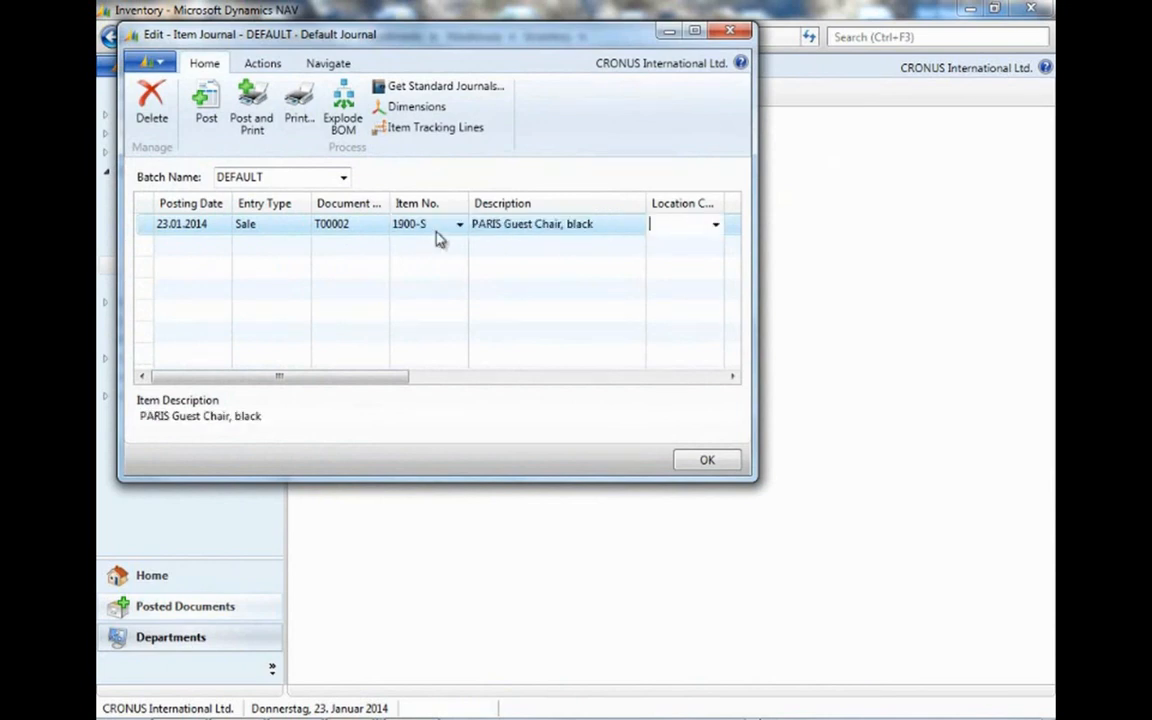
Enter a quantity of 10 on the 1900-S sale line and accept recording it despite the insufficient inventory.
key("Tab")
type("10")
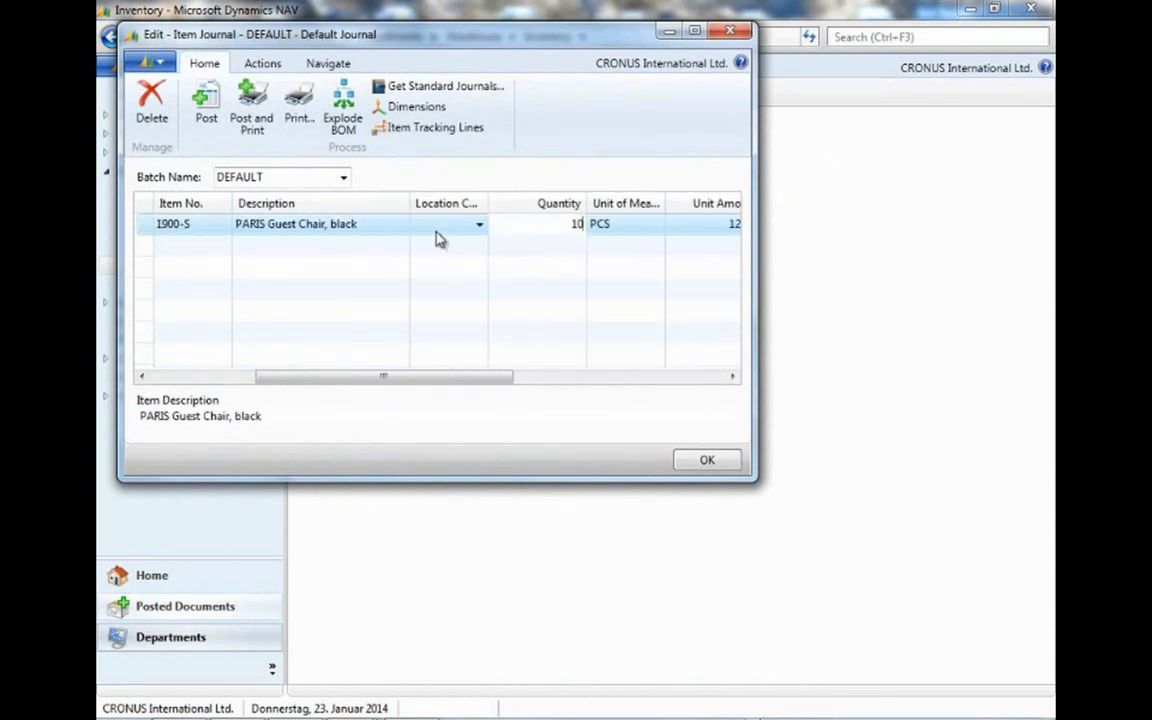
key("Tab")
key("shift+Tab")
key("shift+Tab")
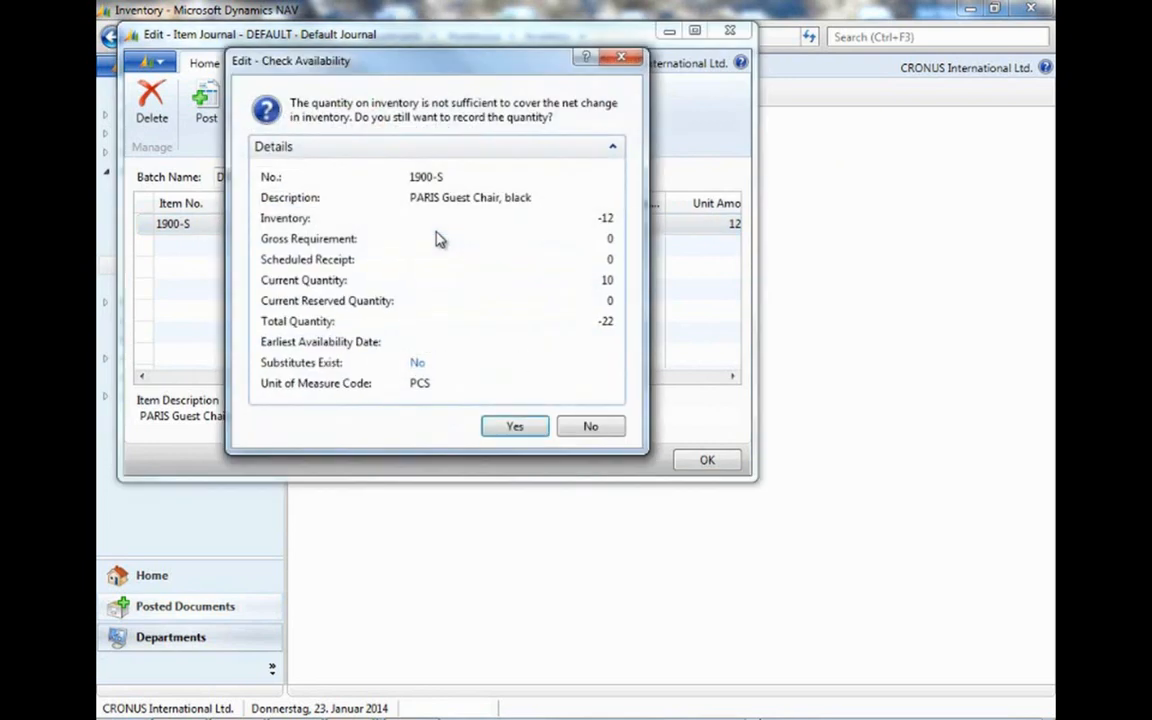
key("space")
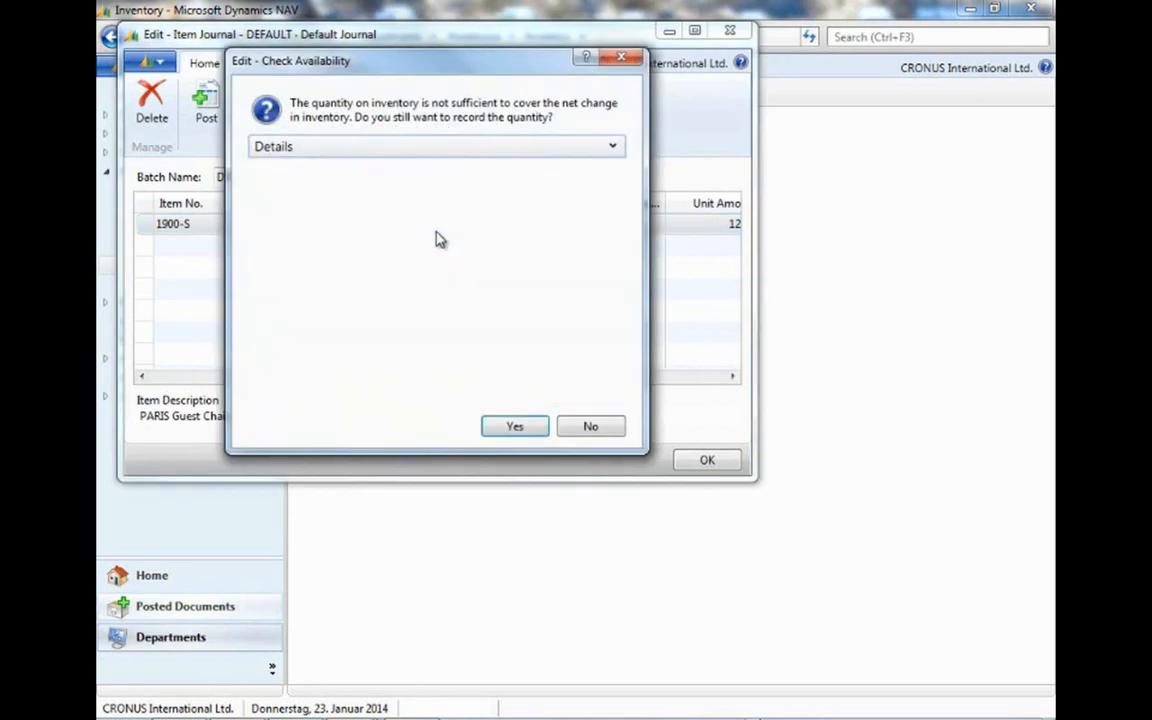
left_click(522, 426)
Assign the department code SALES to the item journal's 1900-S sale line.
left_click_drag(498, 384, 748, 393)
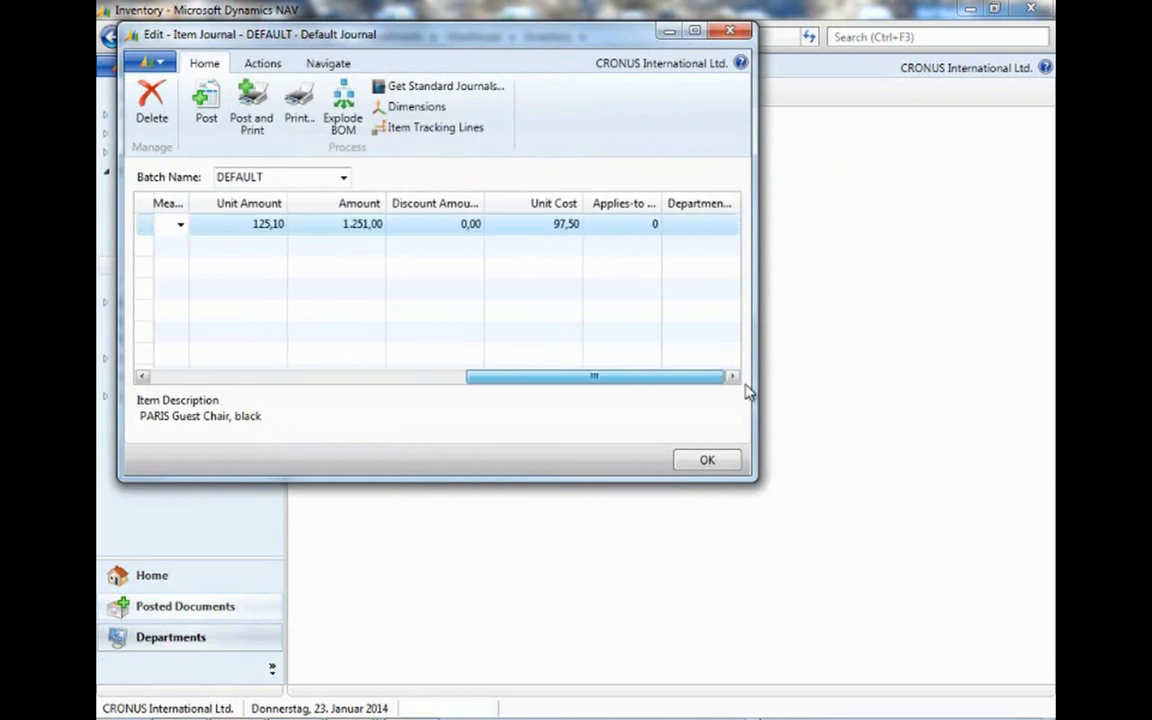
left_click(700, 226)
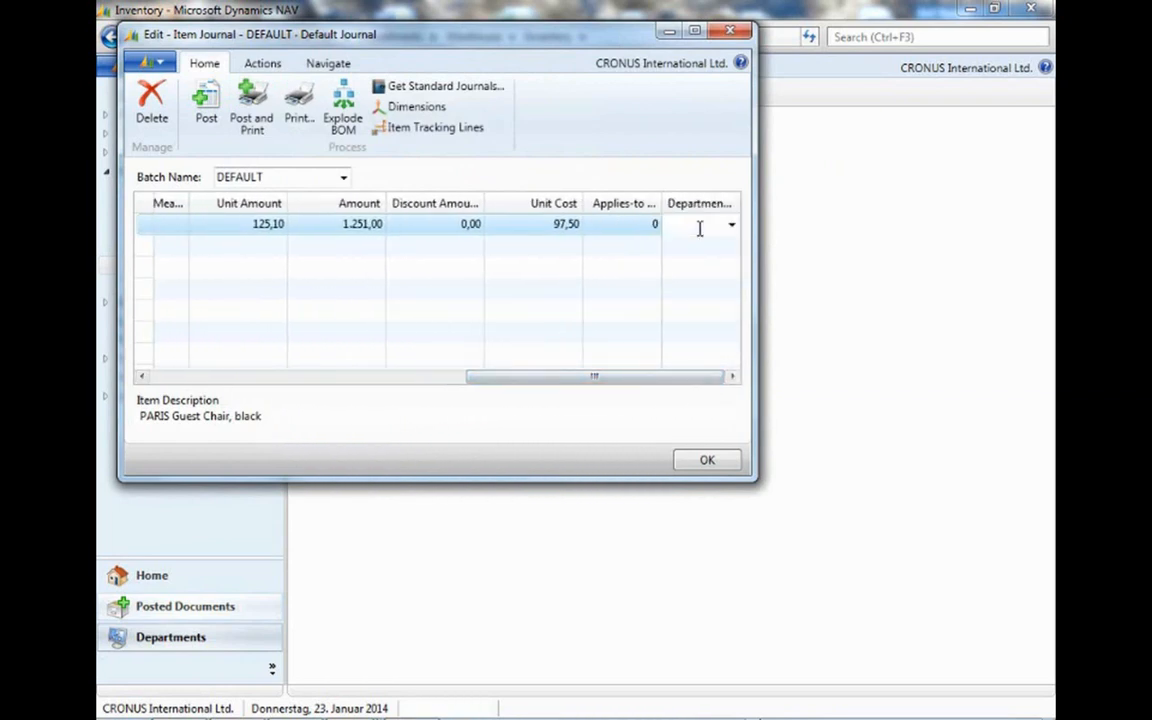
type("sales")
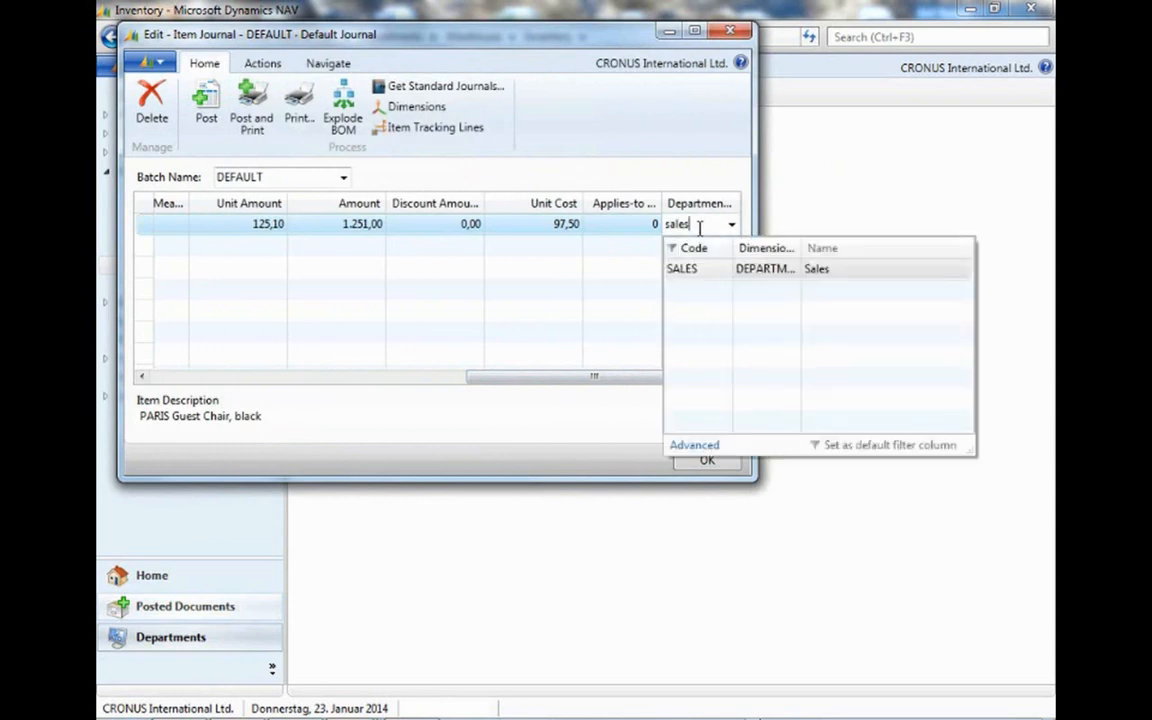
key("Down")
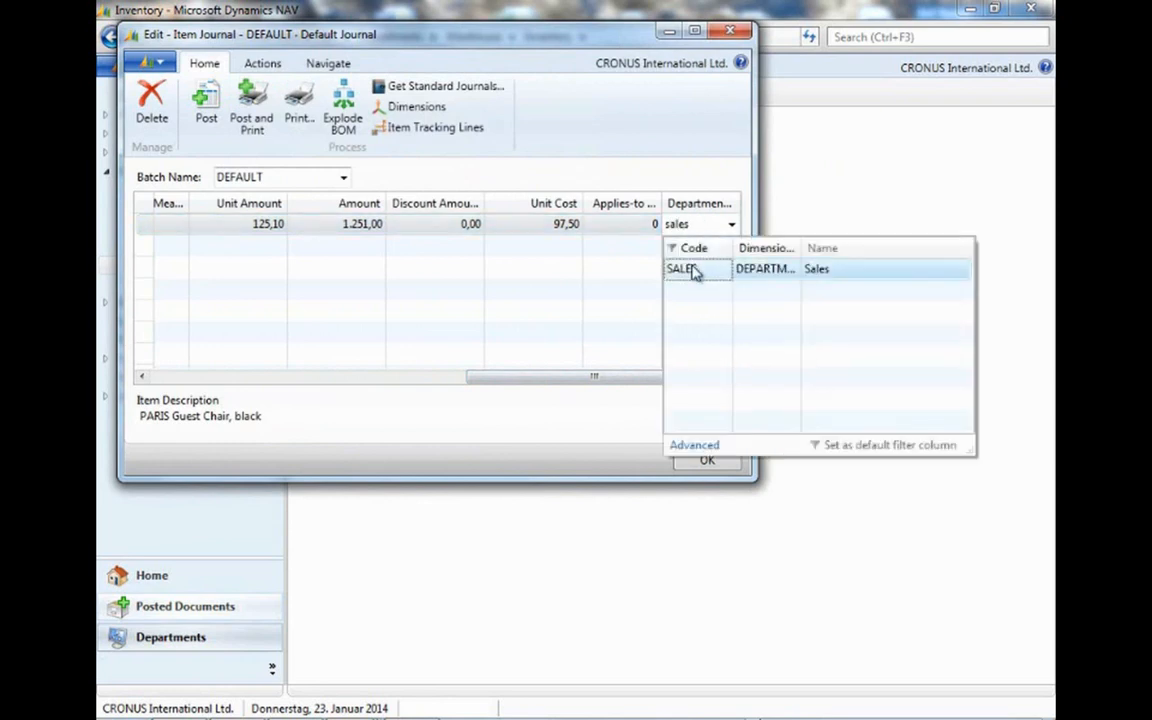
left_click(686, 268)
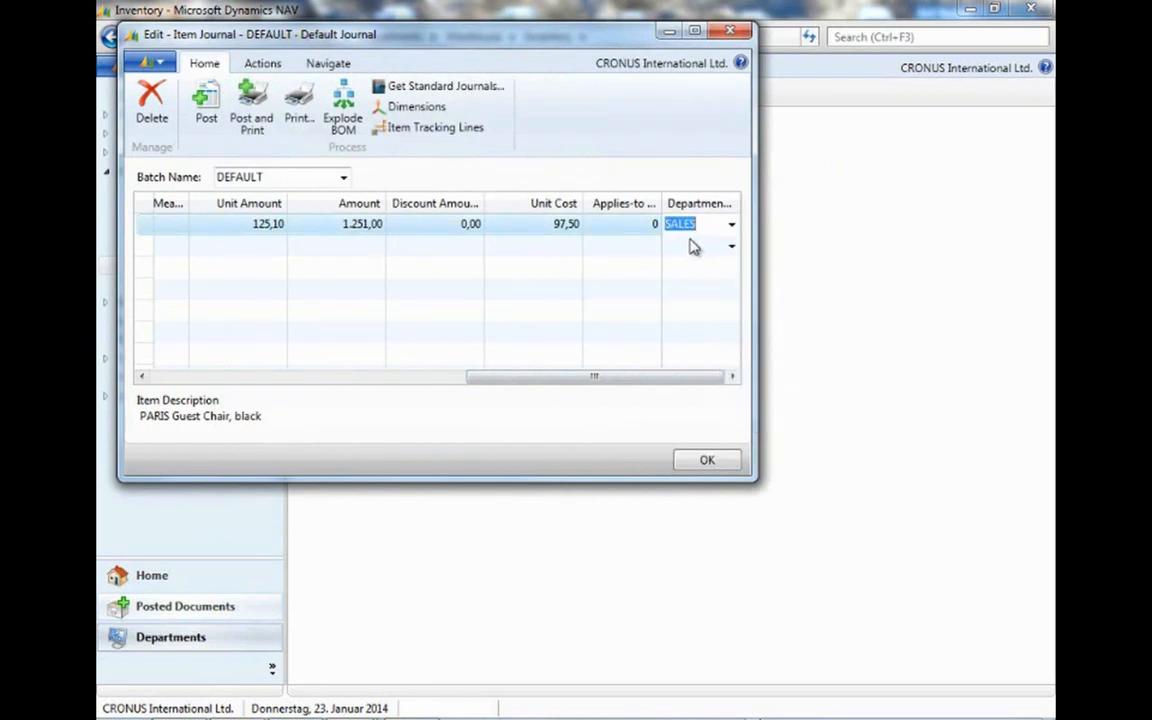
Post the item journal lines and close the item journal.
left_click(204, 104)
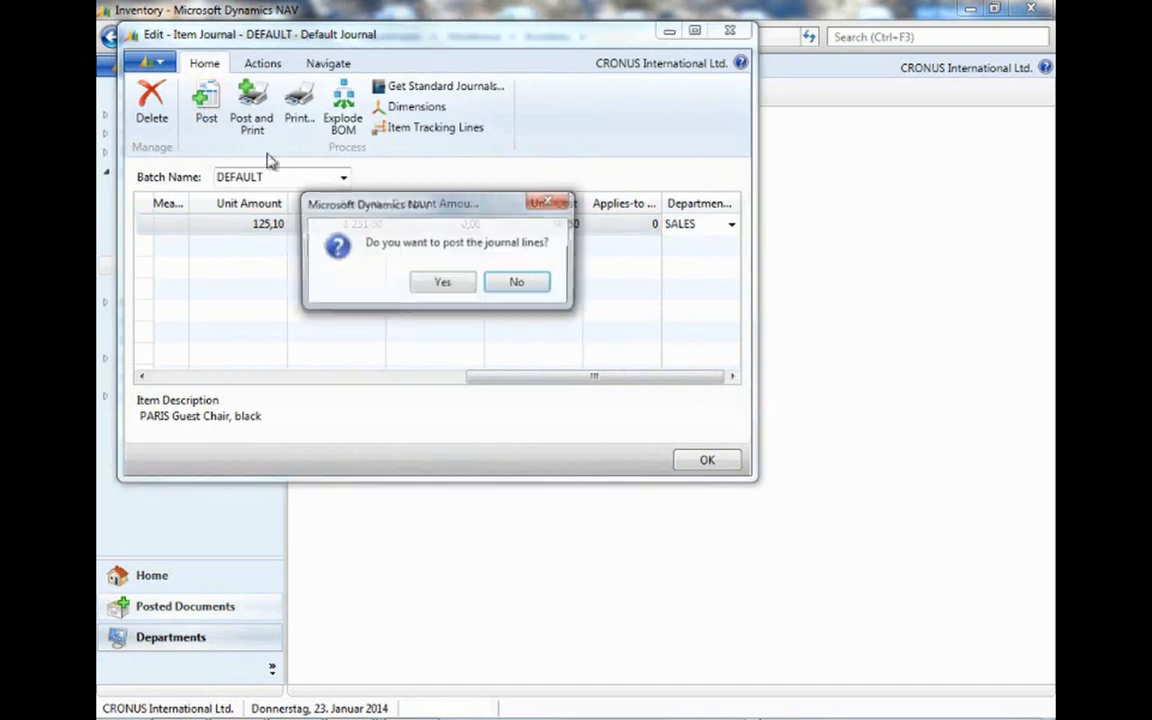
left_click(458, 289)
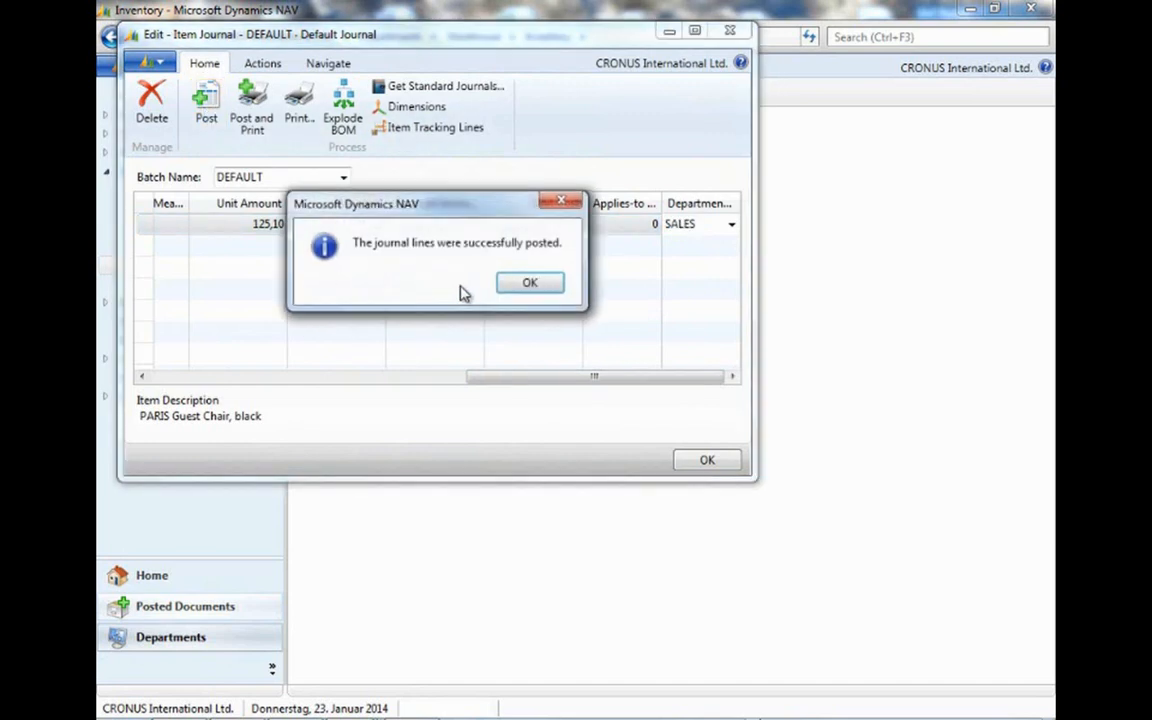
left_click(530, 284)
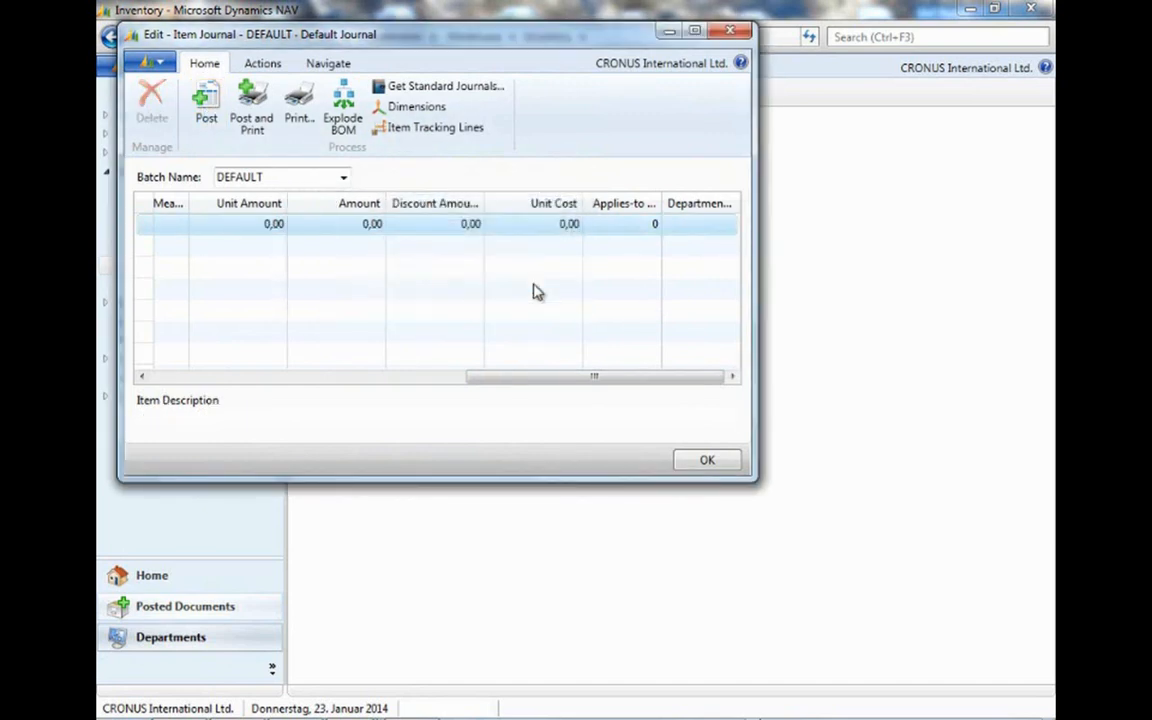
left_click(729, 30)
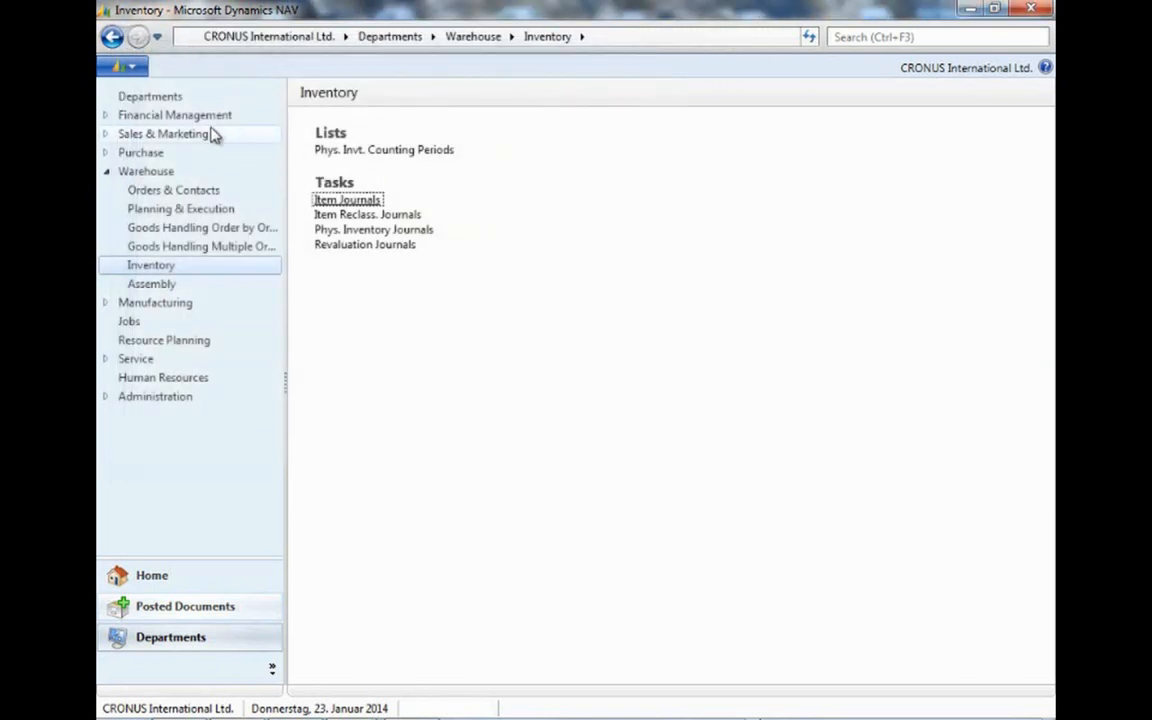
Open the FURN SALES cost allocation from the Cost Allocations list in Financial Management's Cost Accounting area.
left_click(216, 118)
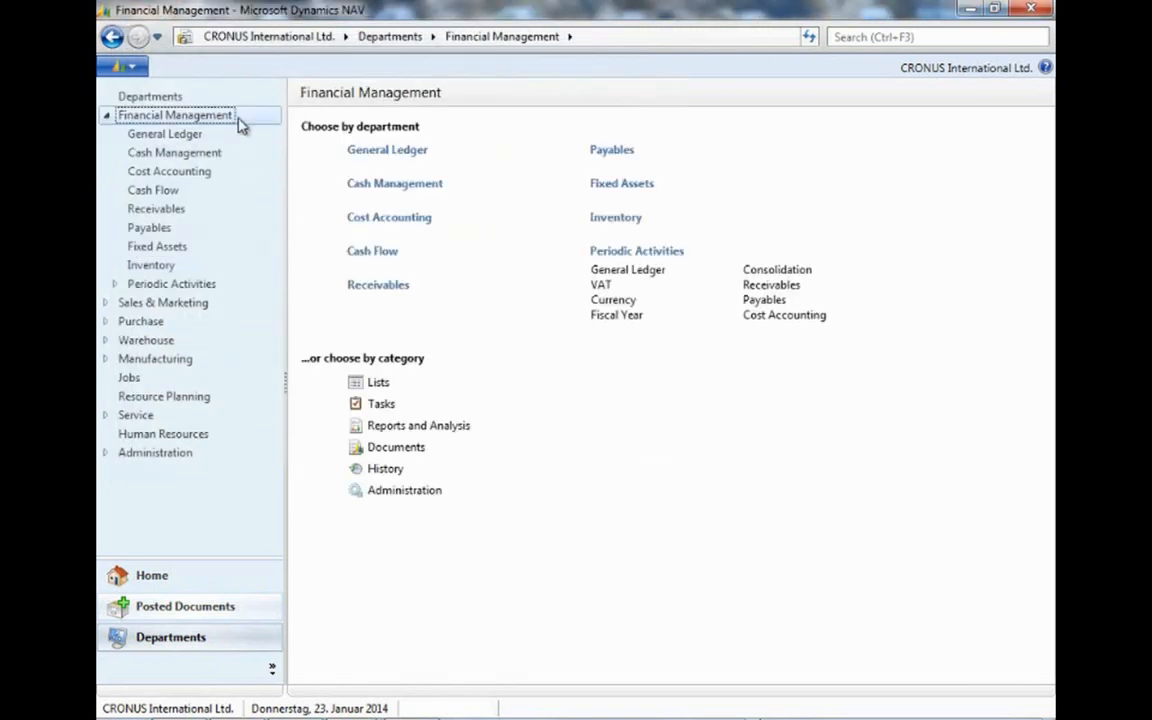
left_click(388, 219)
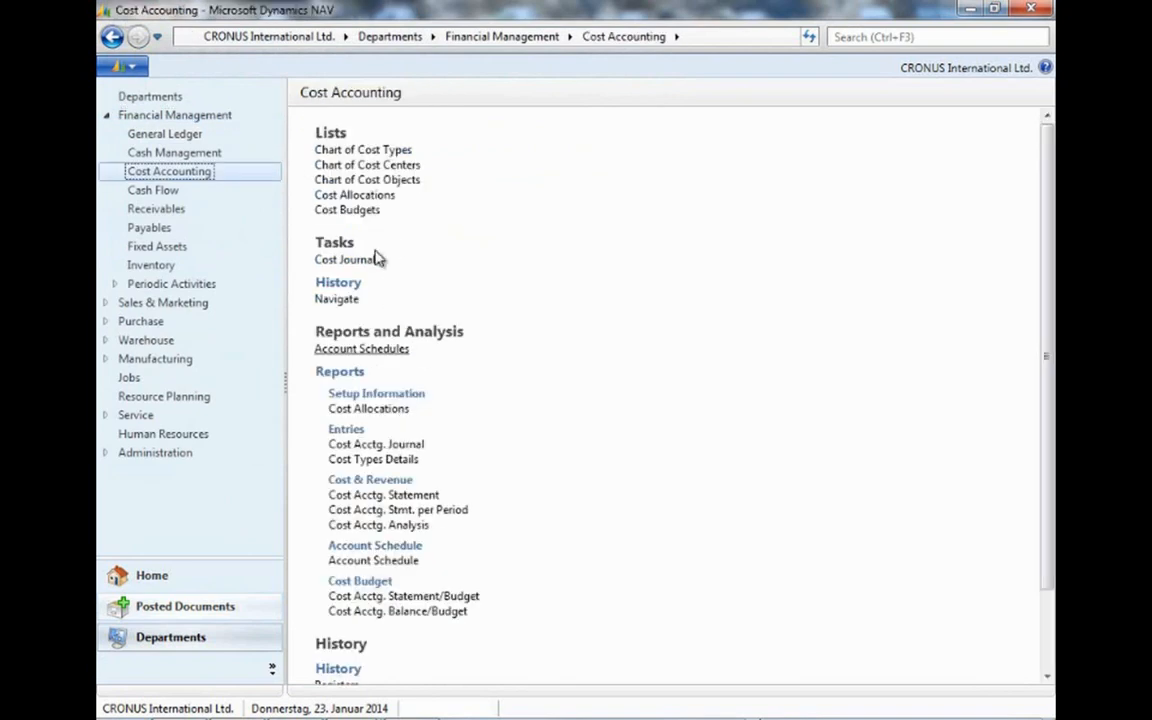
left_click(378, 199)
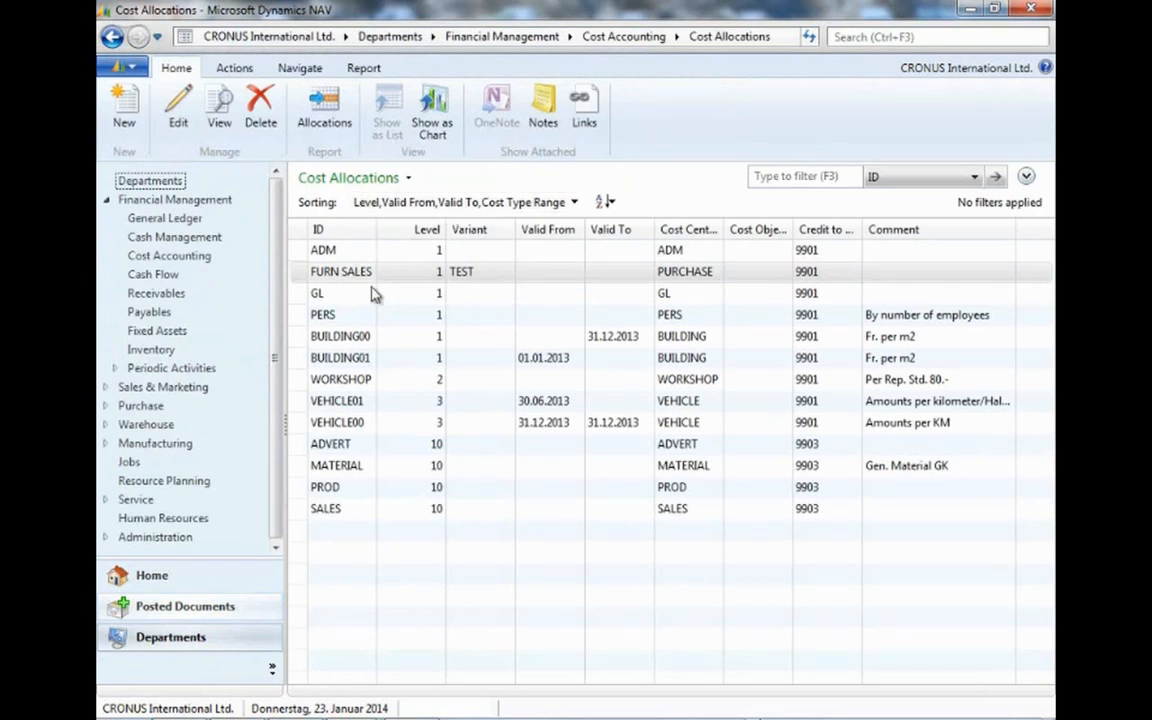
left_click(358, 277)
double_click(360, 281)
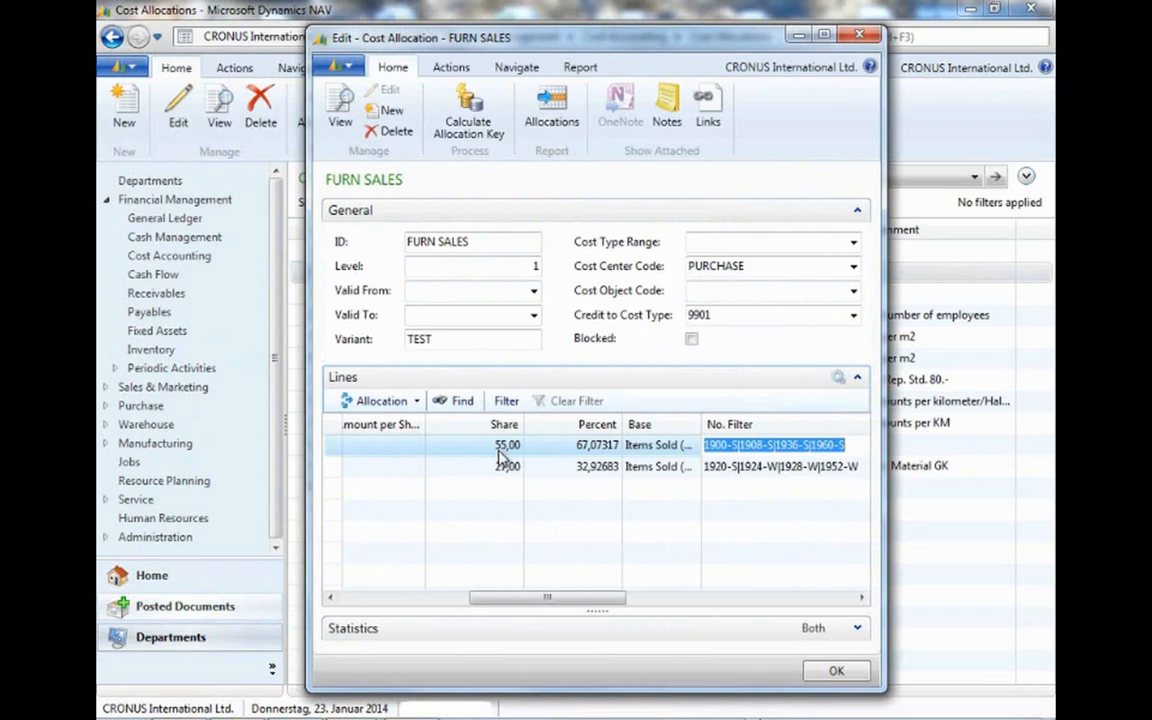
Recalculate the allocation key of the FURN SALES cost allocation and close its card.
left_click(467, 127)
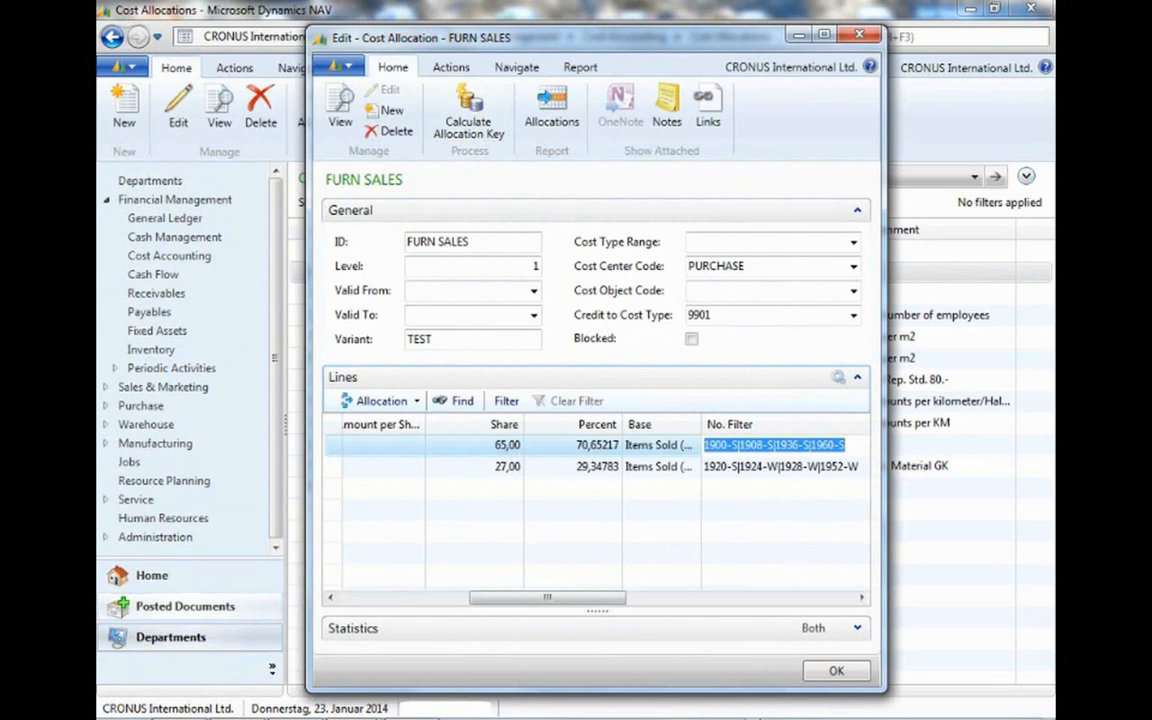
left_click(170, 718)
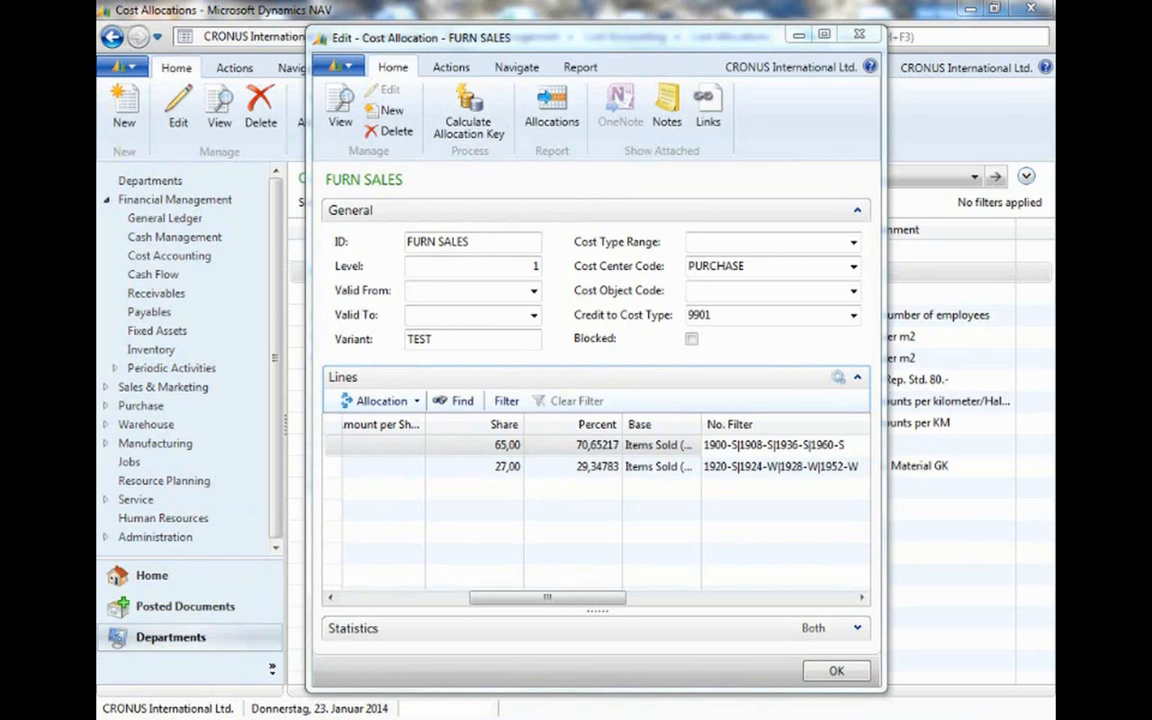
left_click(858, 34)
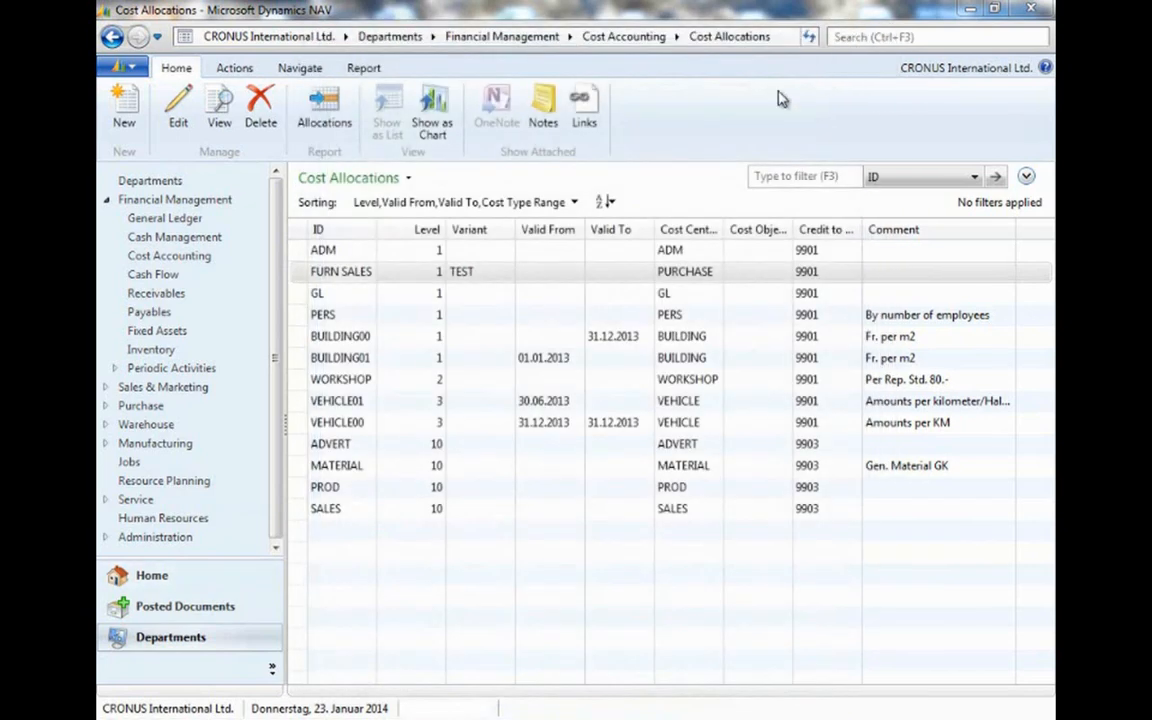
Open the Allocate Costs task among the Cost Accounting periodic activities of Financial Management.
left_click(203, 255)
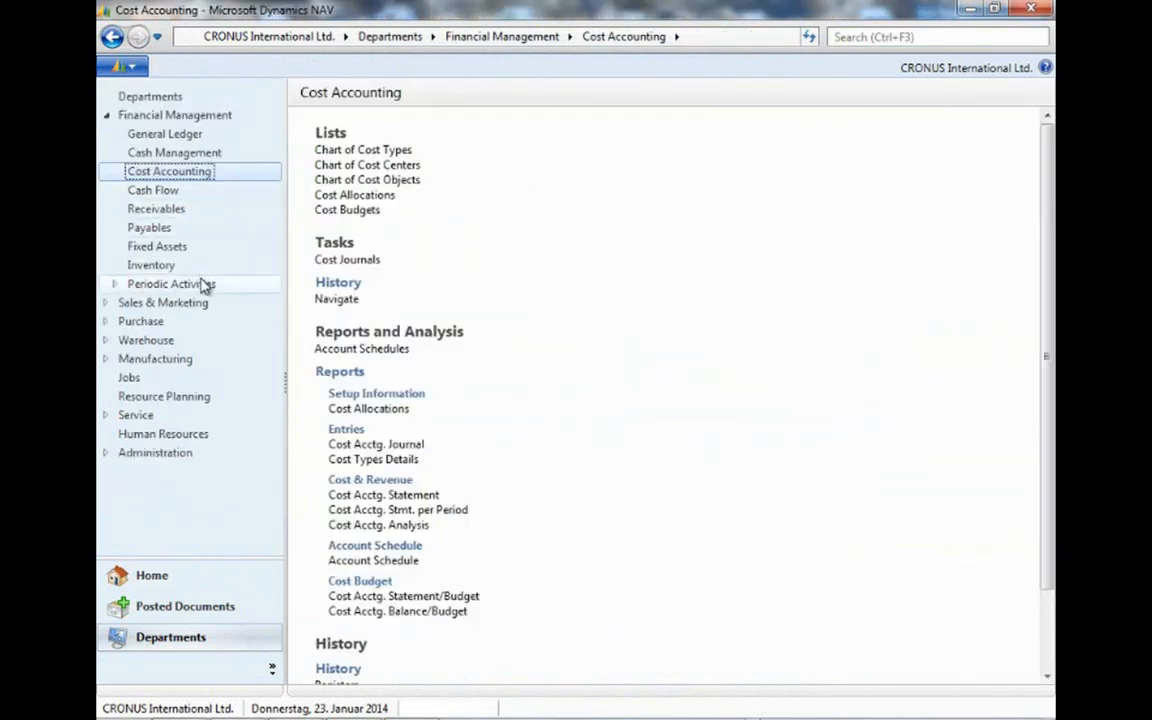
left_click(200, 284)
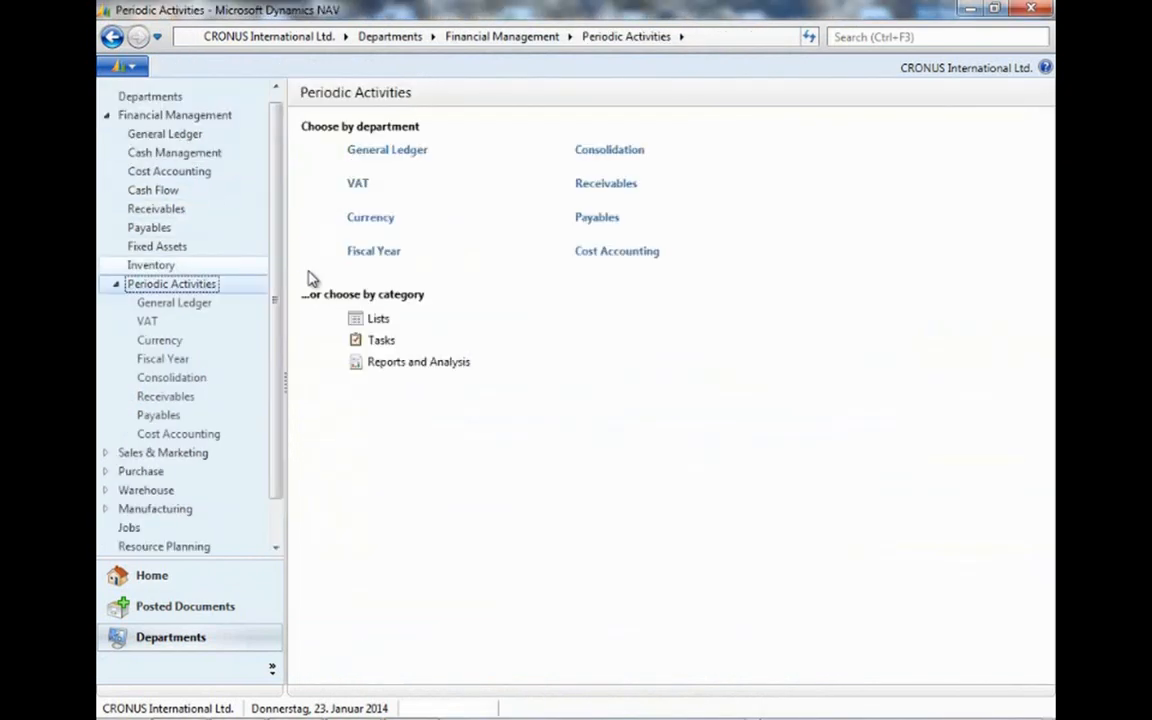
left_click(214, 436)
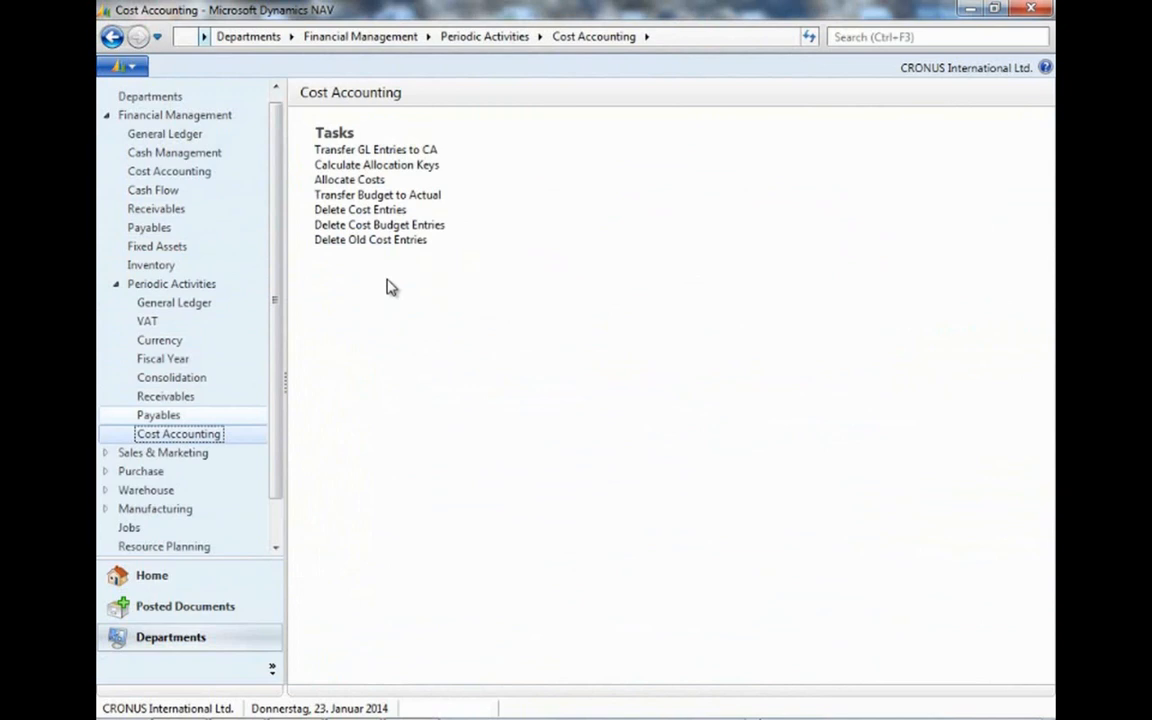
left_click(375, 183)
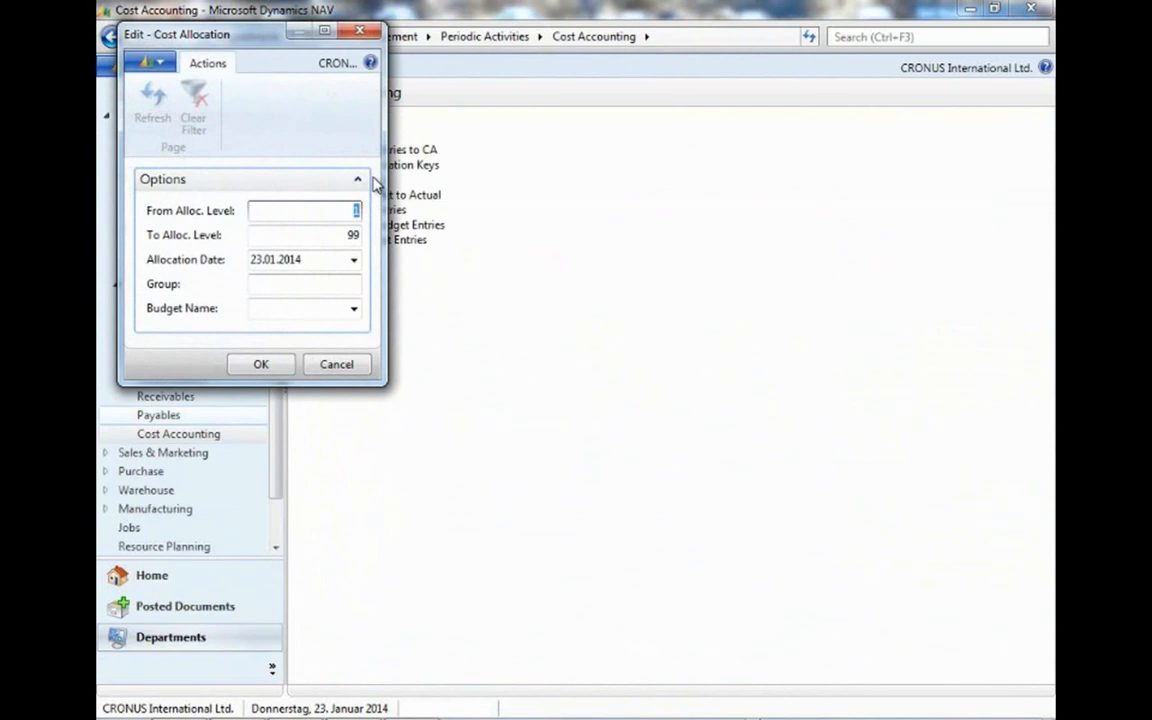
Run the cost allocation for group TEST with the budget name left empty, and acknowledge its completion.
left_click(345, 285)
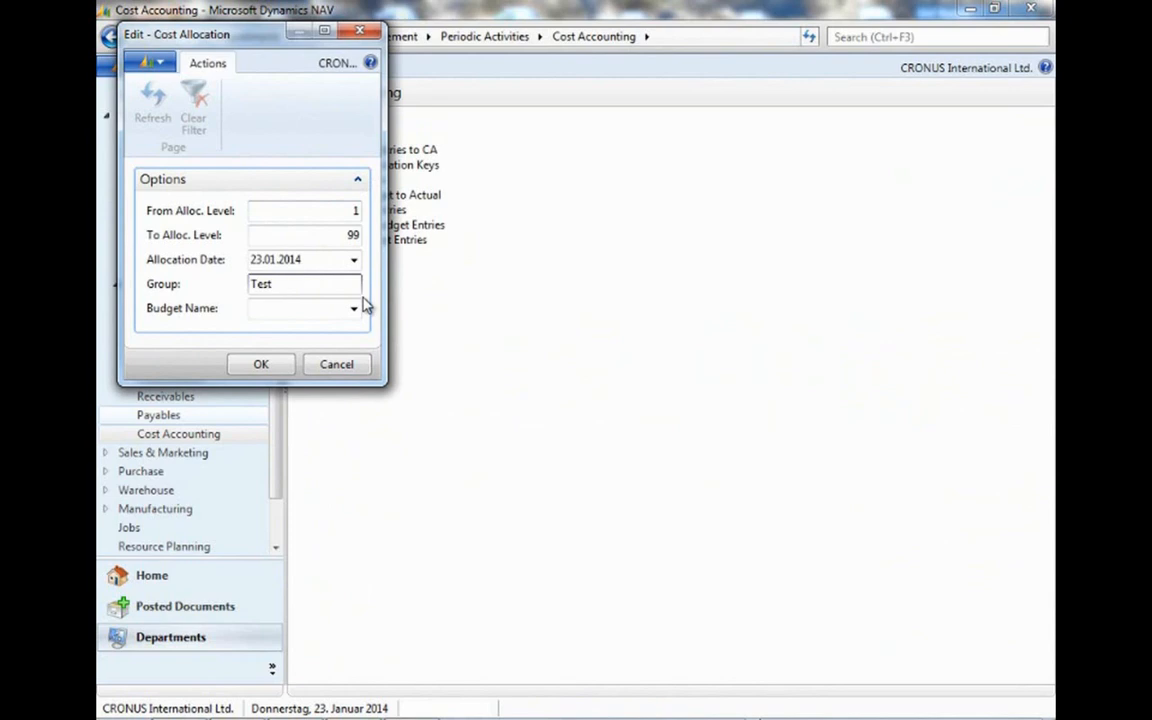
left_click(313, 313)
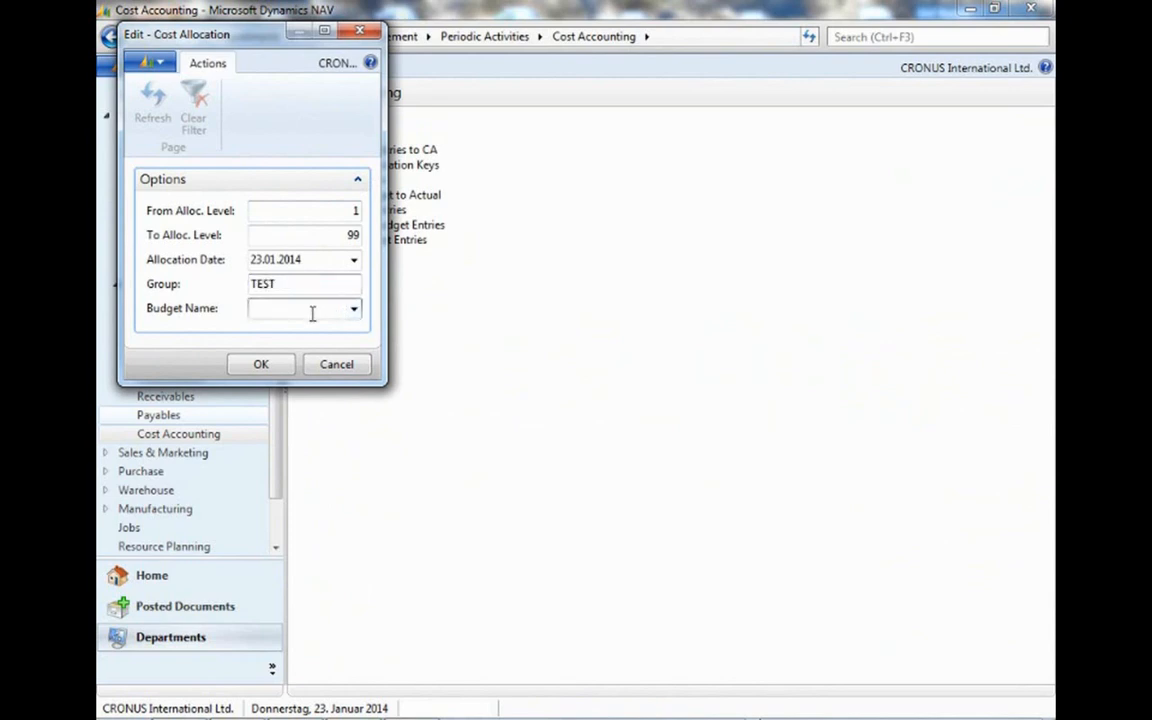
left_click(261, 366)
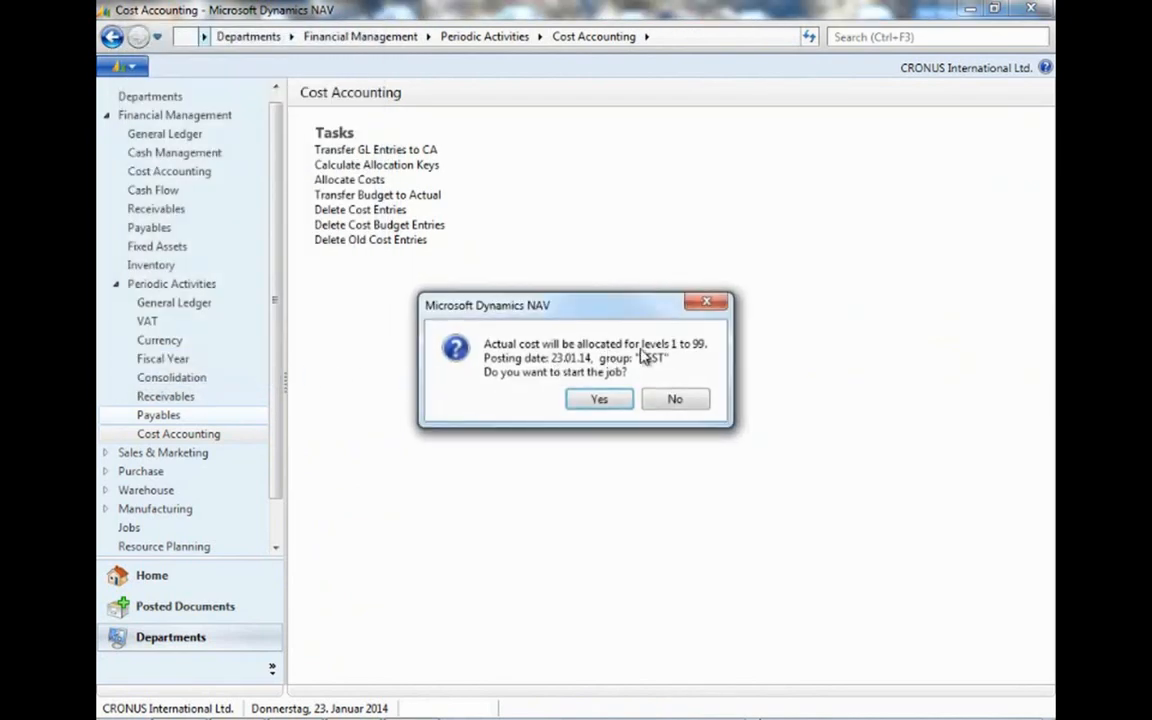
left_click(599, 400)
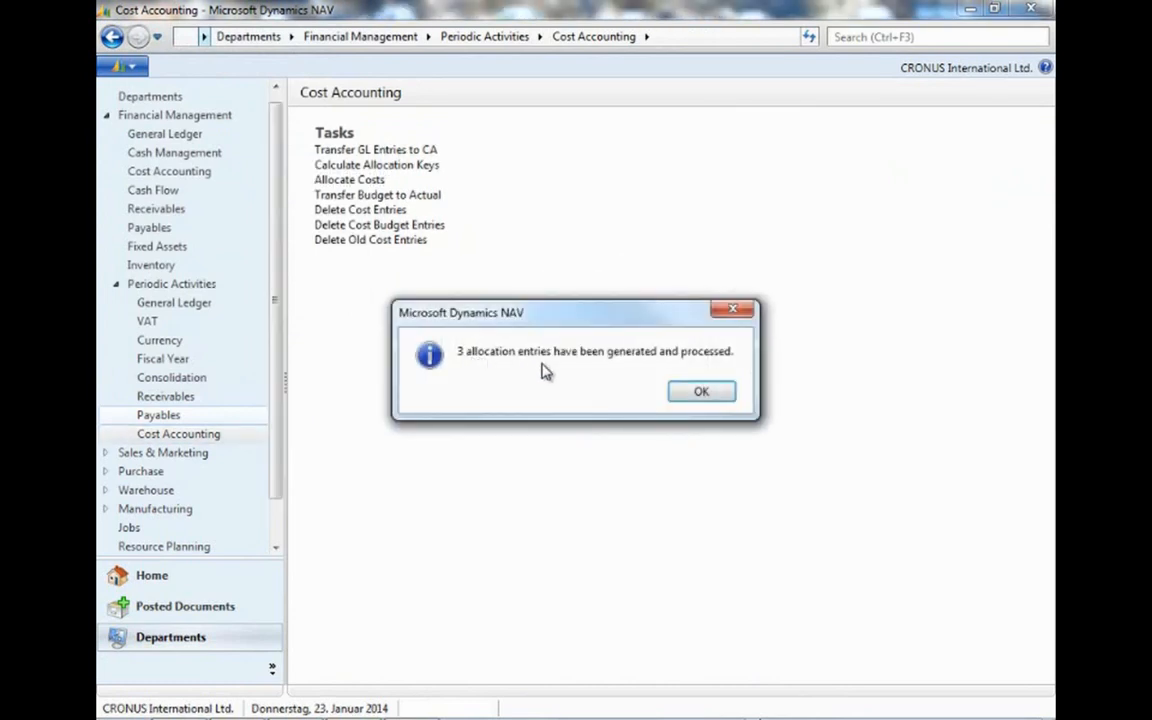
left_click(707, 392)
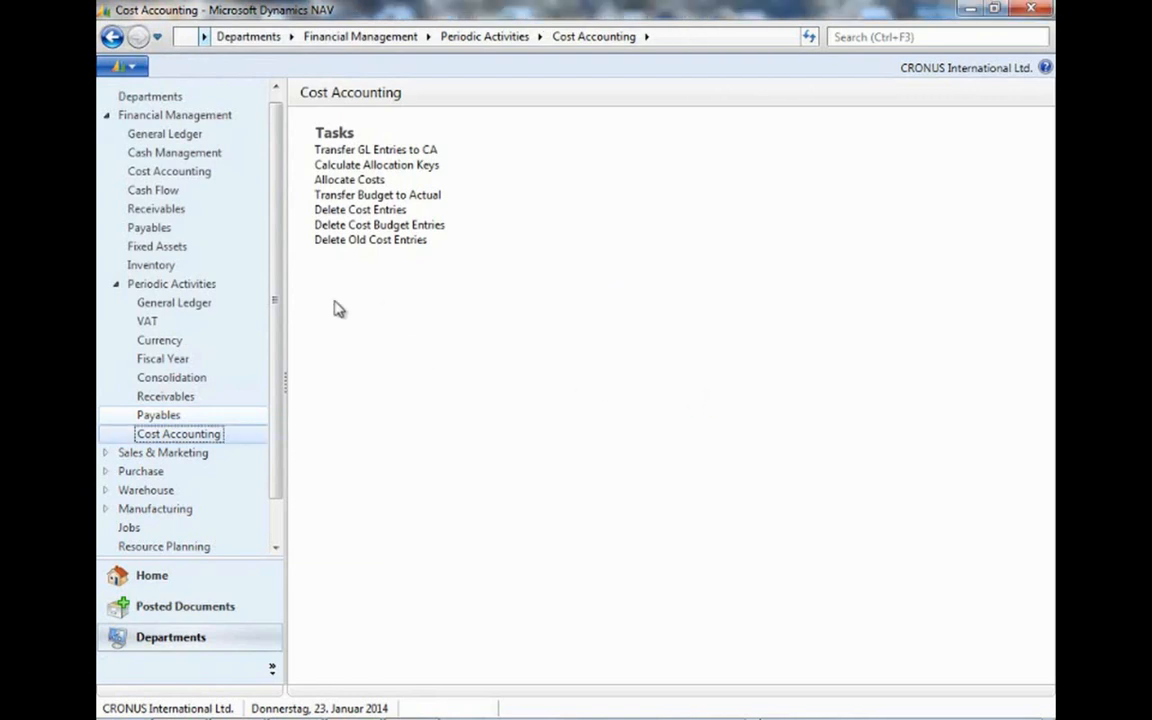
Open the Cost Accounting registers, widen the Source column, and compare the new allocation register's entry count and debit amount with the preceding transfer register.
left_click(166, 172)
scroll(510, 450, "down", 2)
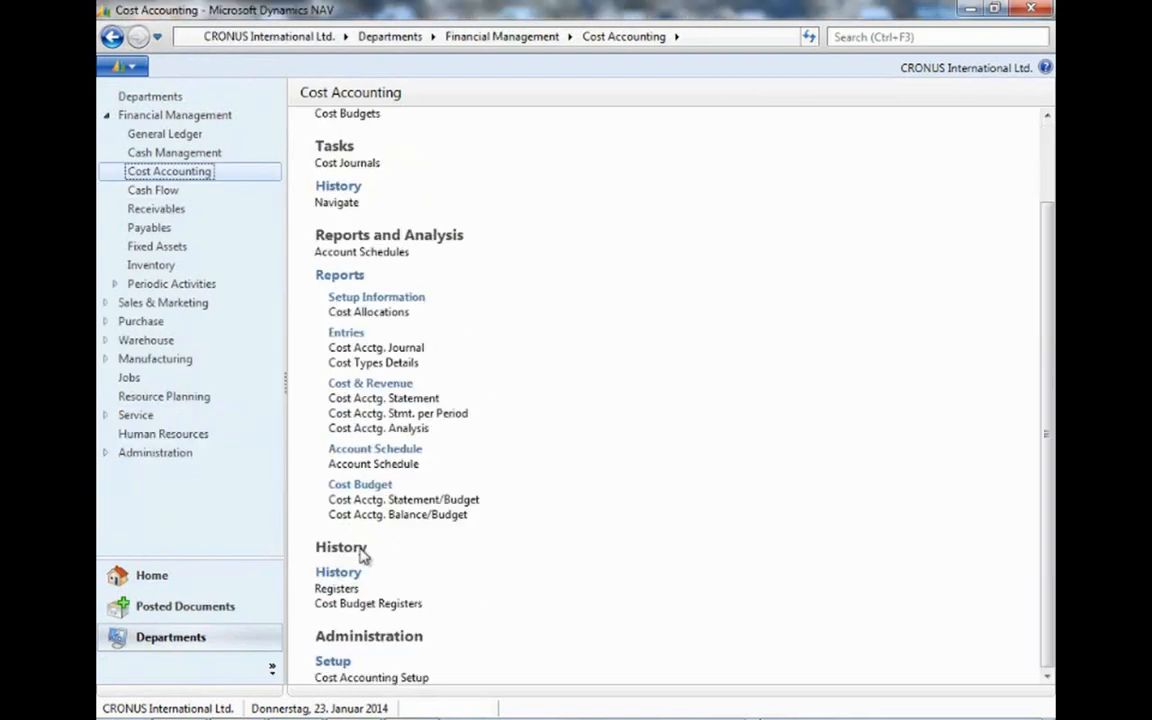
left_click(335, 592)
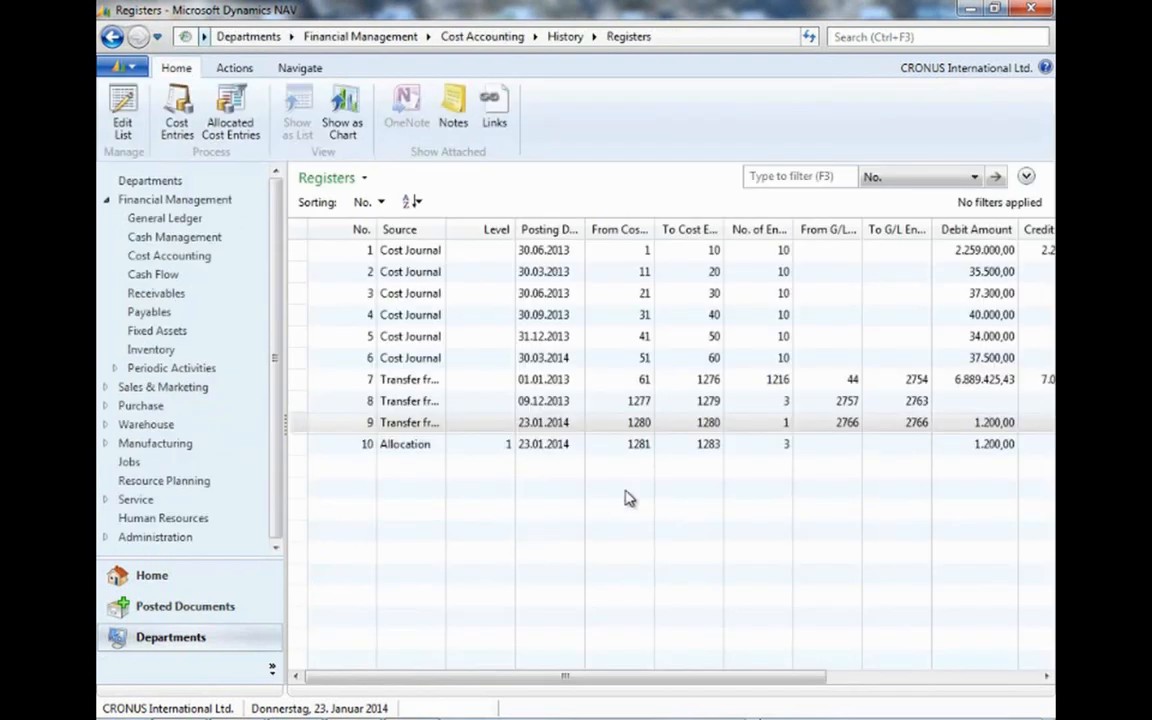
left_click(408, 447)
left_click_drag(443, 228, 456, 229)
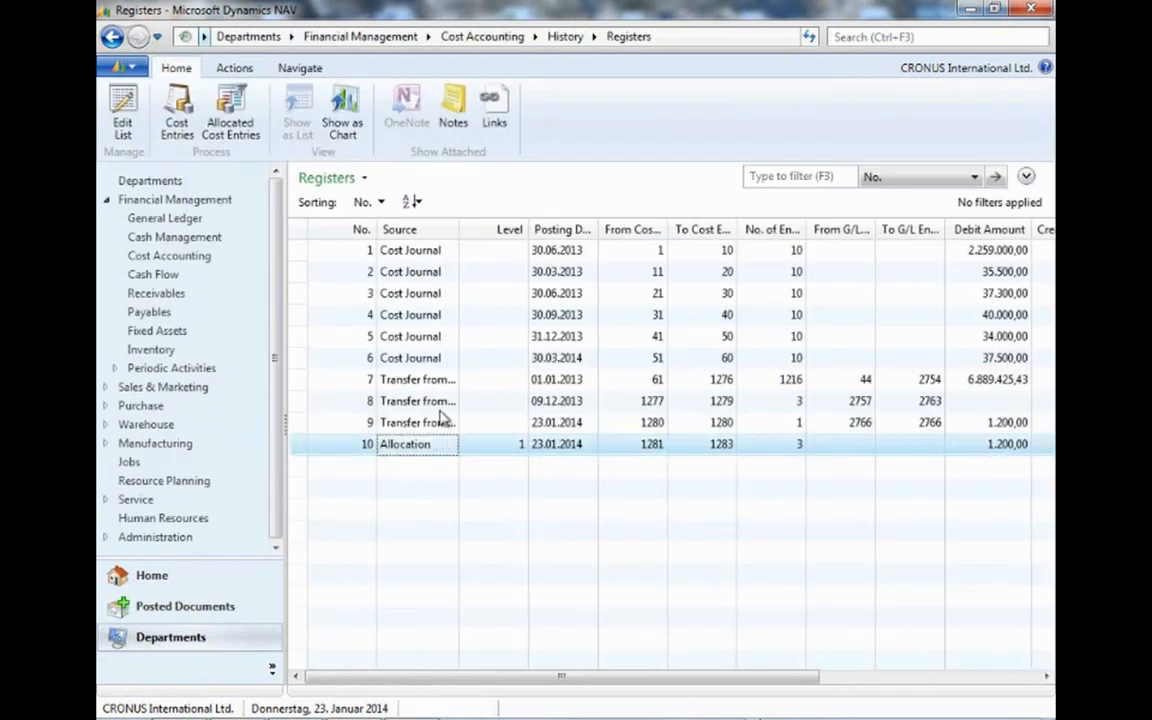
left_click(795, 452)
left_click(1010, 424)
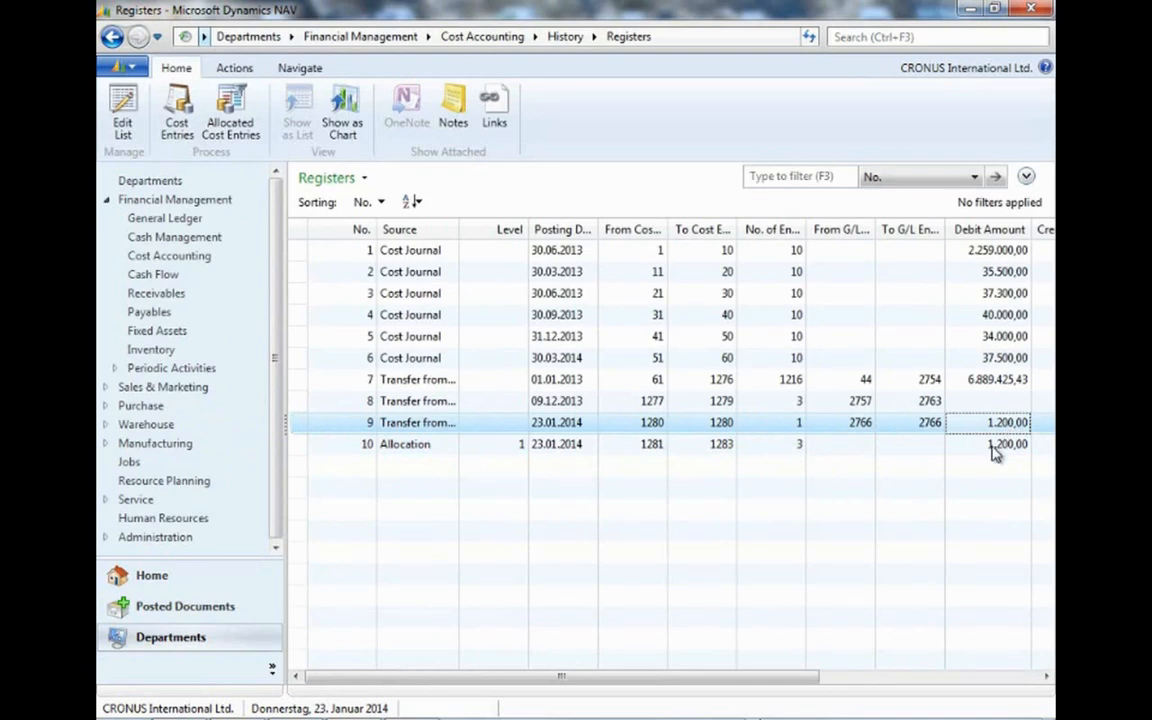
left_click(995, 449)
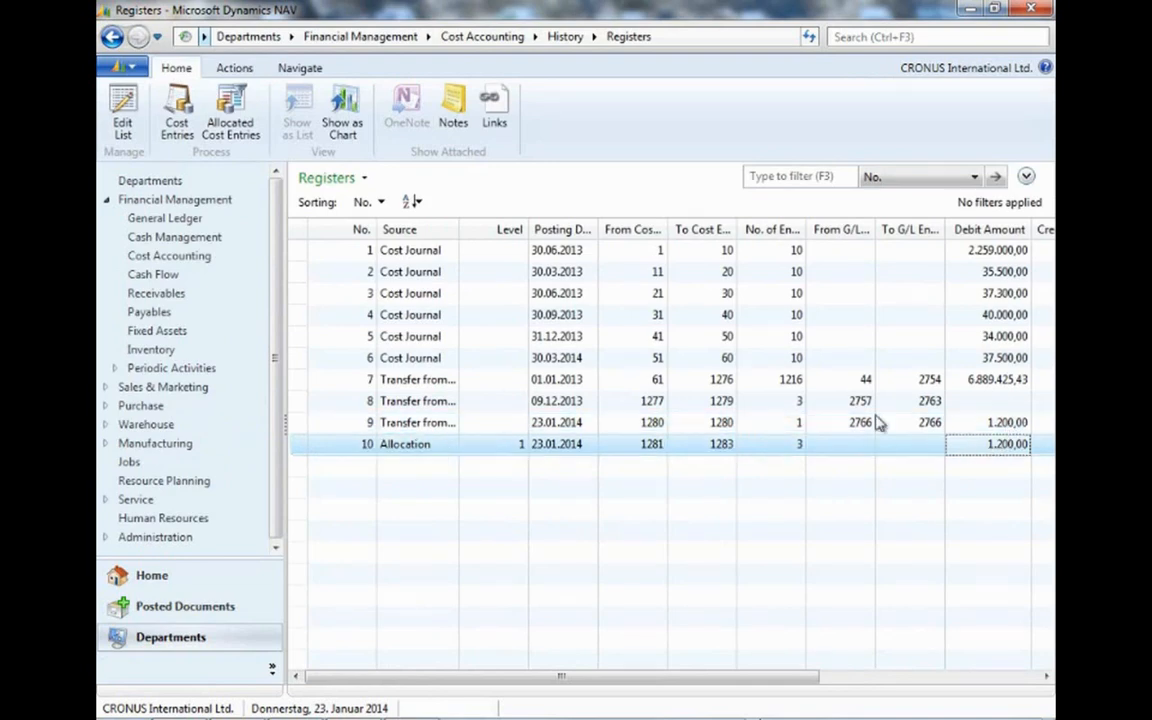
Open the cost entries of the allocation register, compare the amounts on CHAIRS, FURNITURE and PURCHASE, and close the entries.
left_click(172, 133)
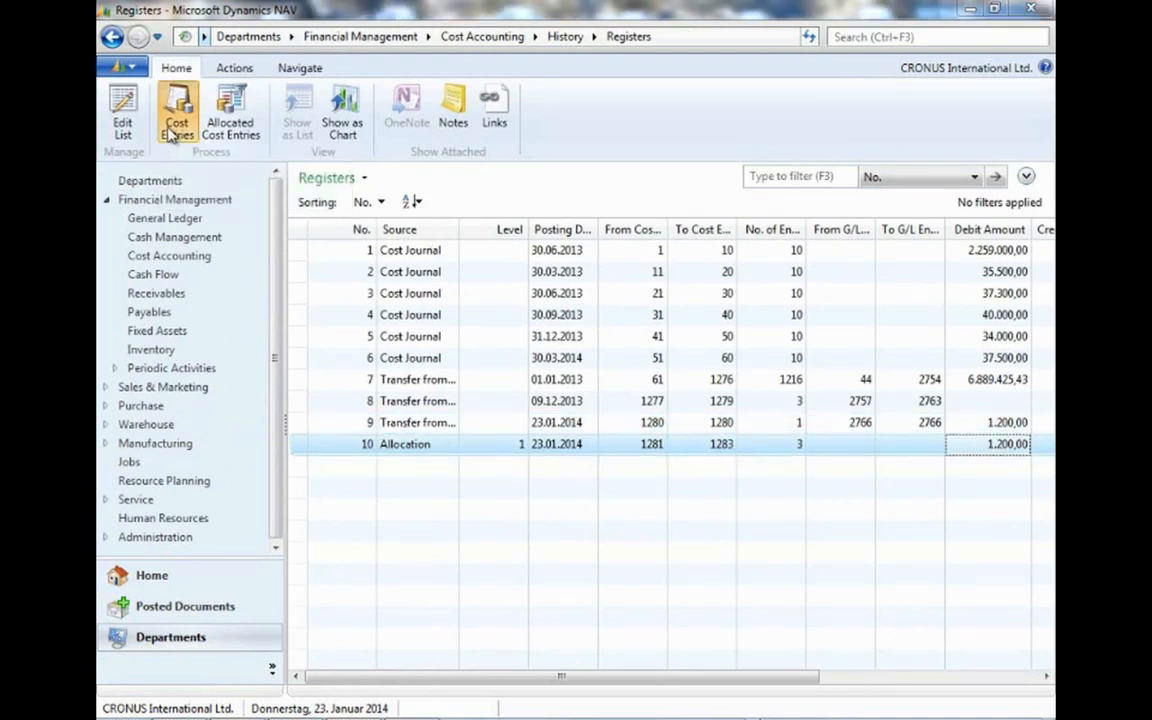
left_click_drag(689, 414, 966, 576)
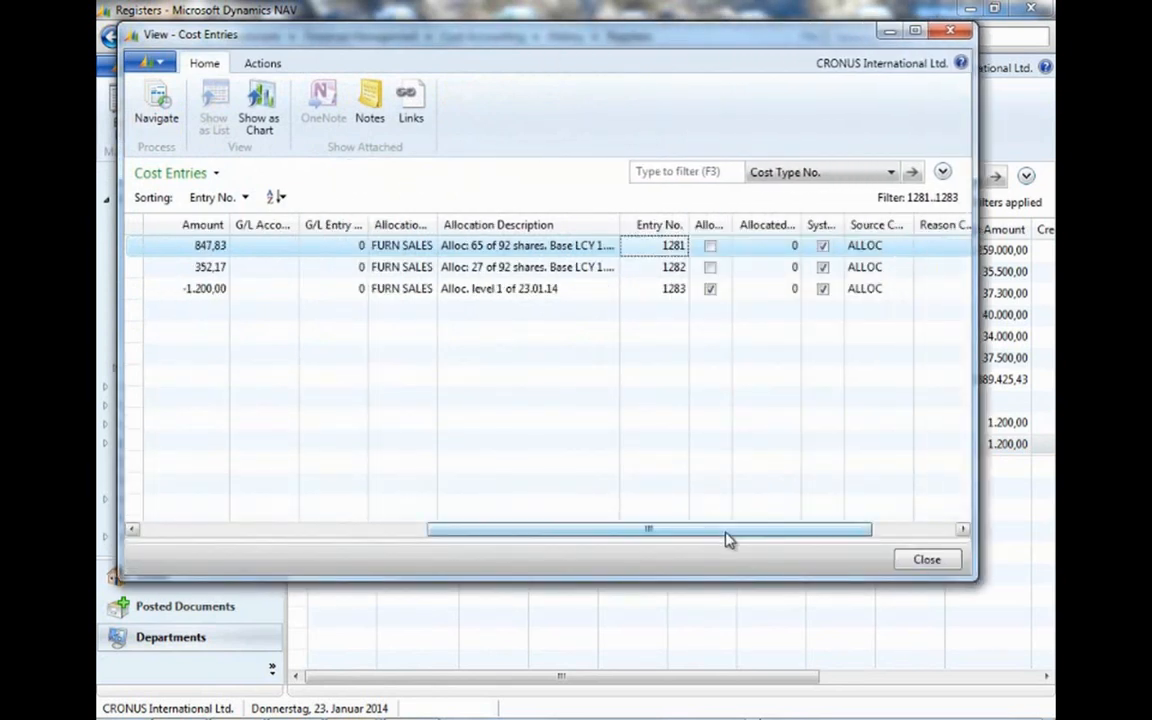
left_click_drag(571, 530, 318, 540)
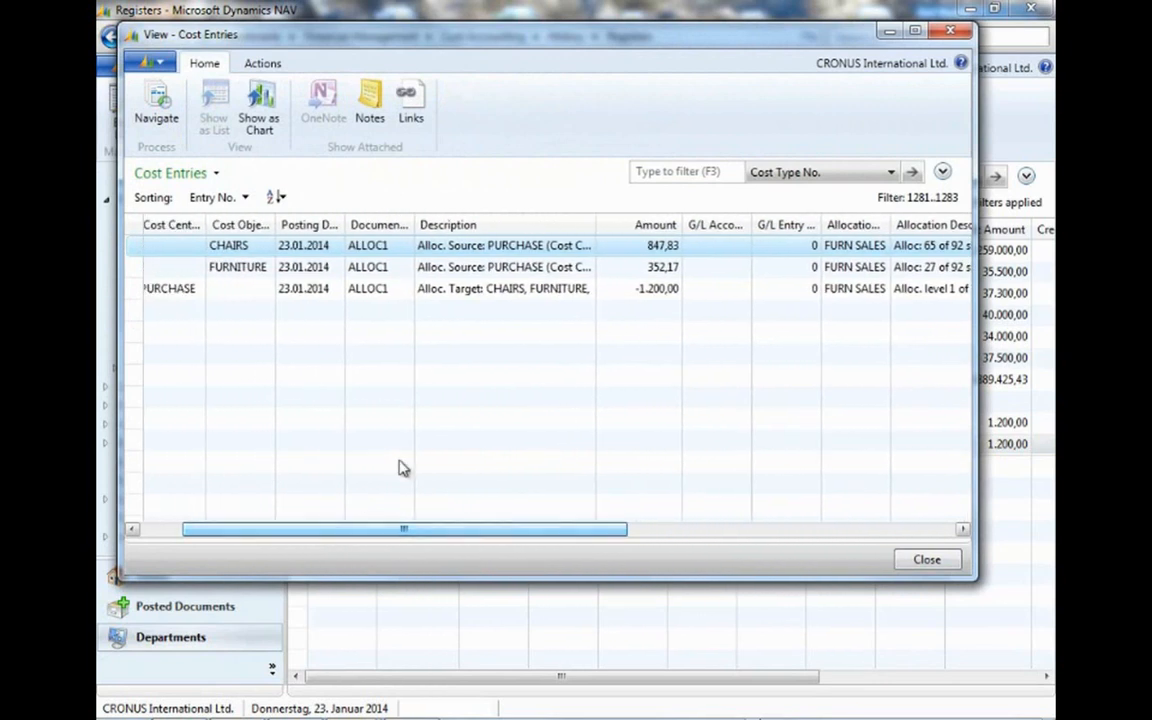
left_click(237, 250)
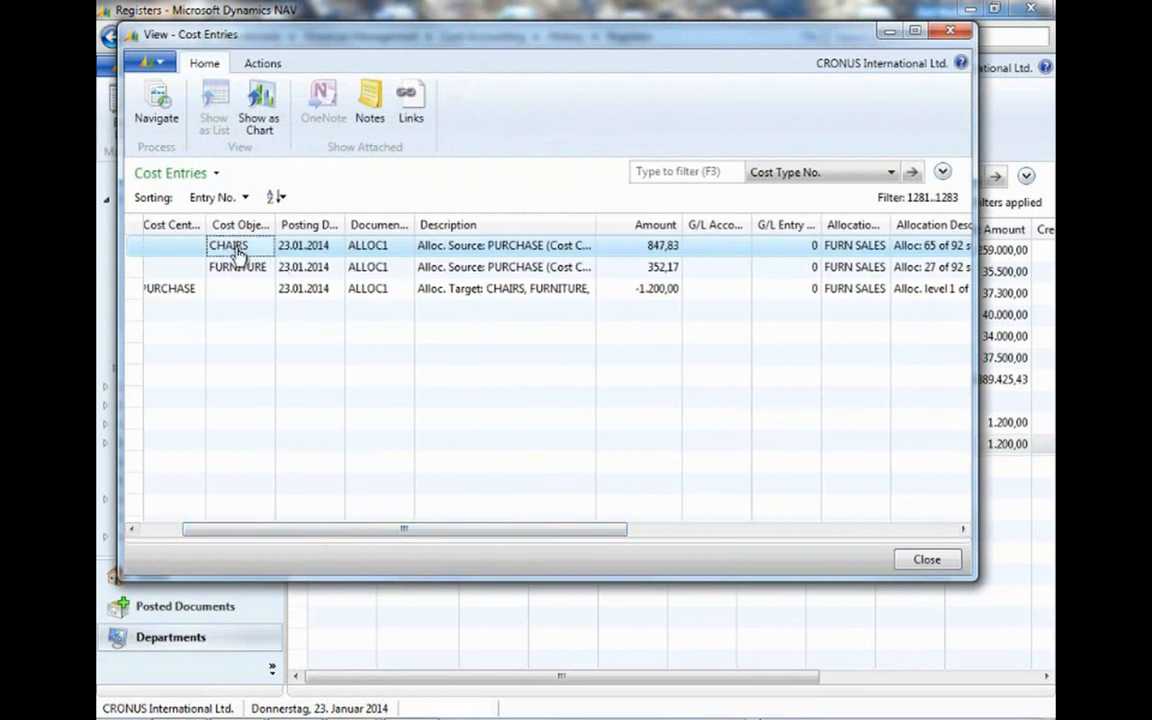
left_click(246, 268)
left_click(655, 247)
left_click(658, 267)
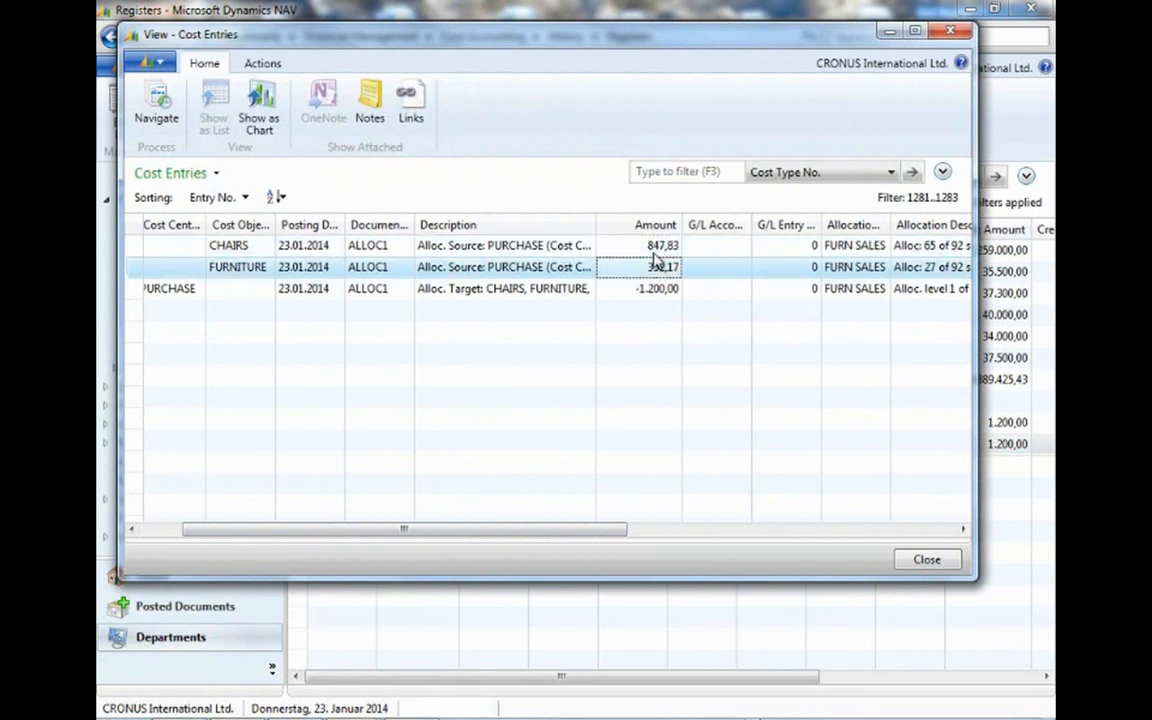
left_click(656, 247)
left_click_drag(464, 533, 404, 533)
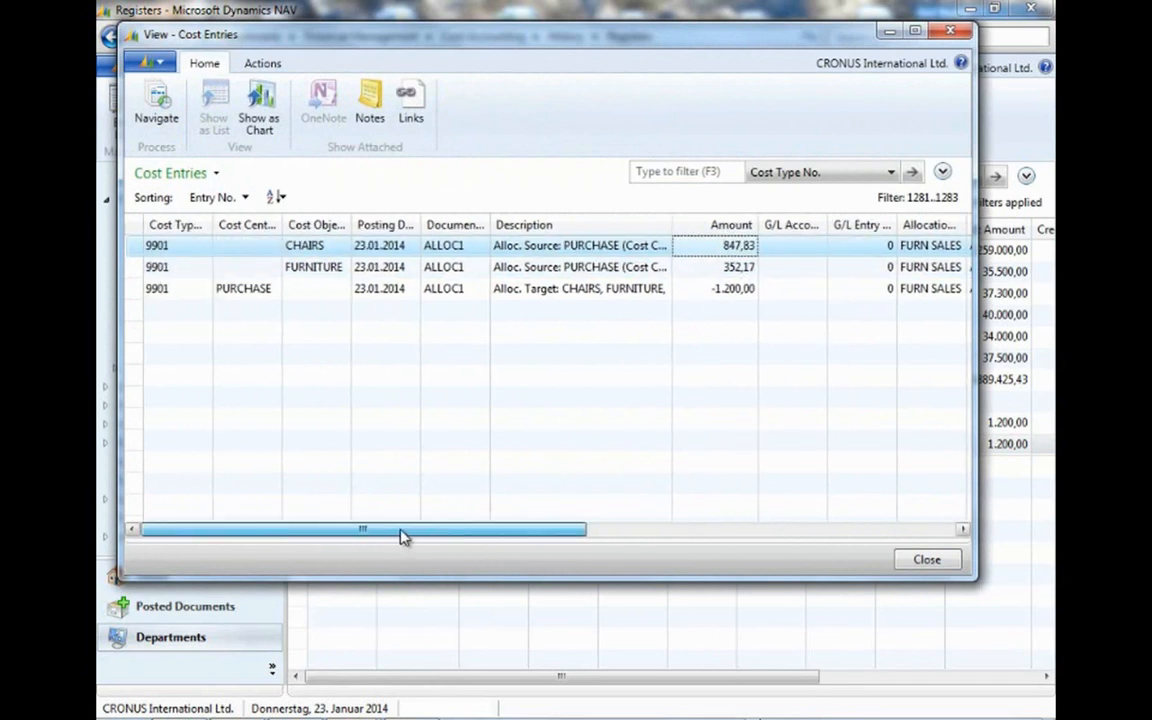
left_click(723, 290)
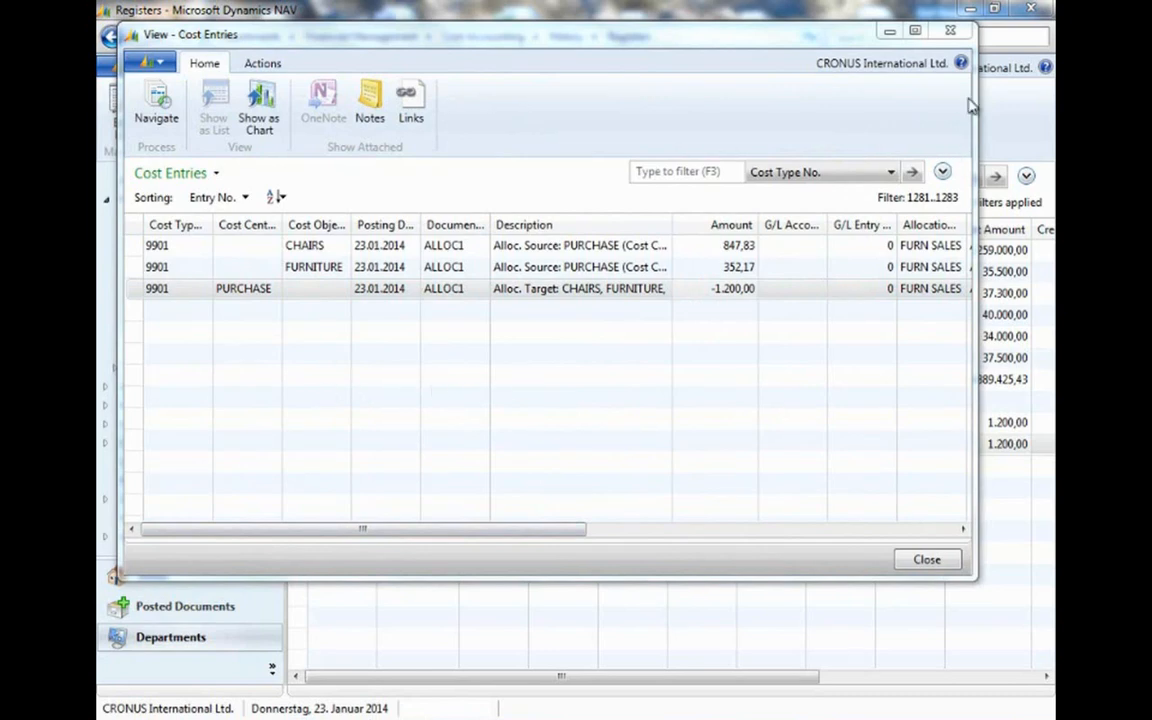
left_click(951, 35)
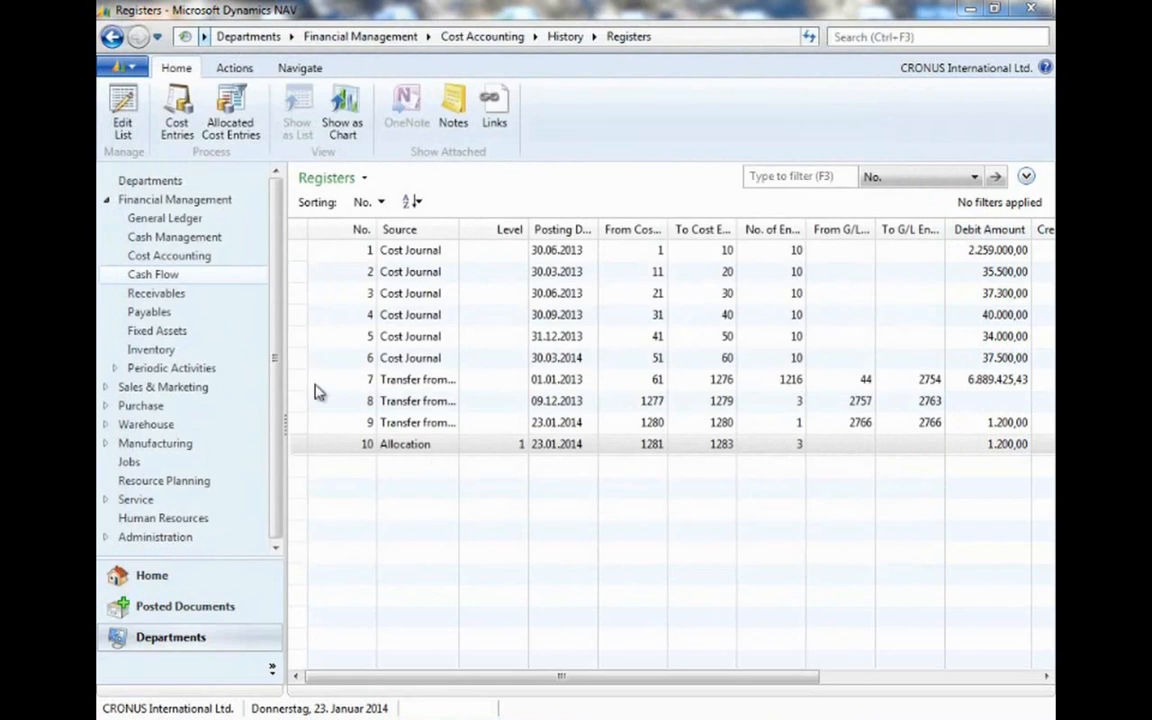
Open the Cost Budgets list in Cost Accounting, view the DEFAULT budget per period by Month, and close the view.
left_click(220, 259)
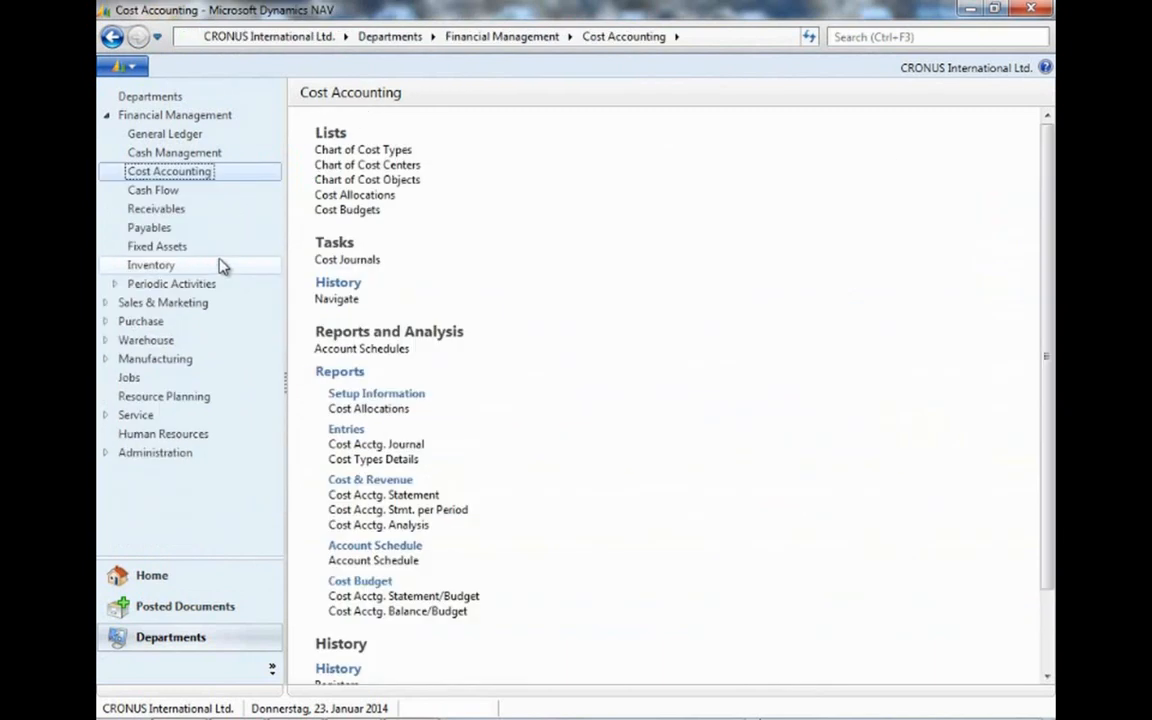
left_click(368, 217)
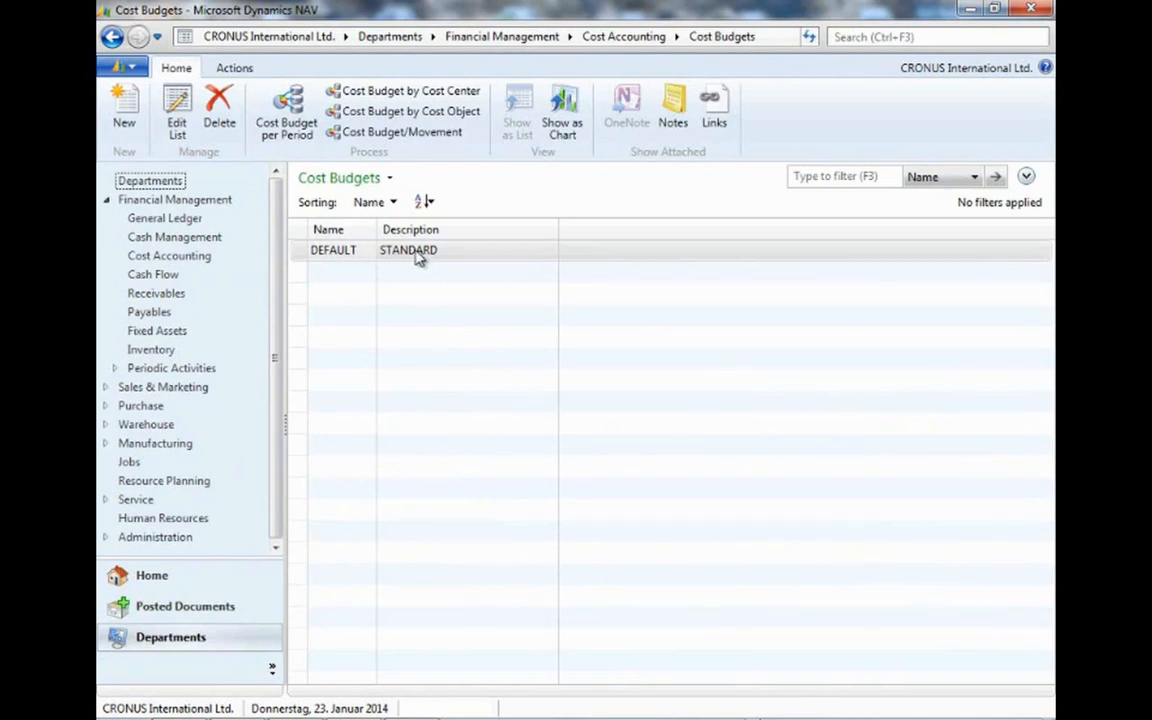
left_click(285, 112)
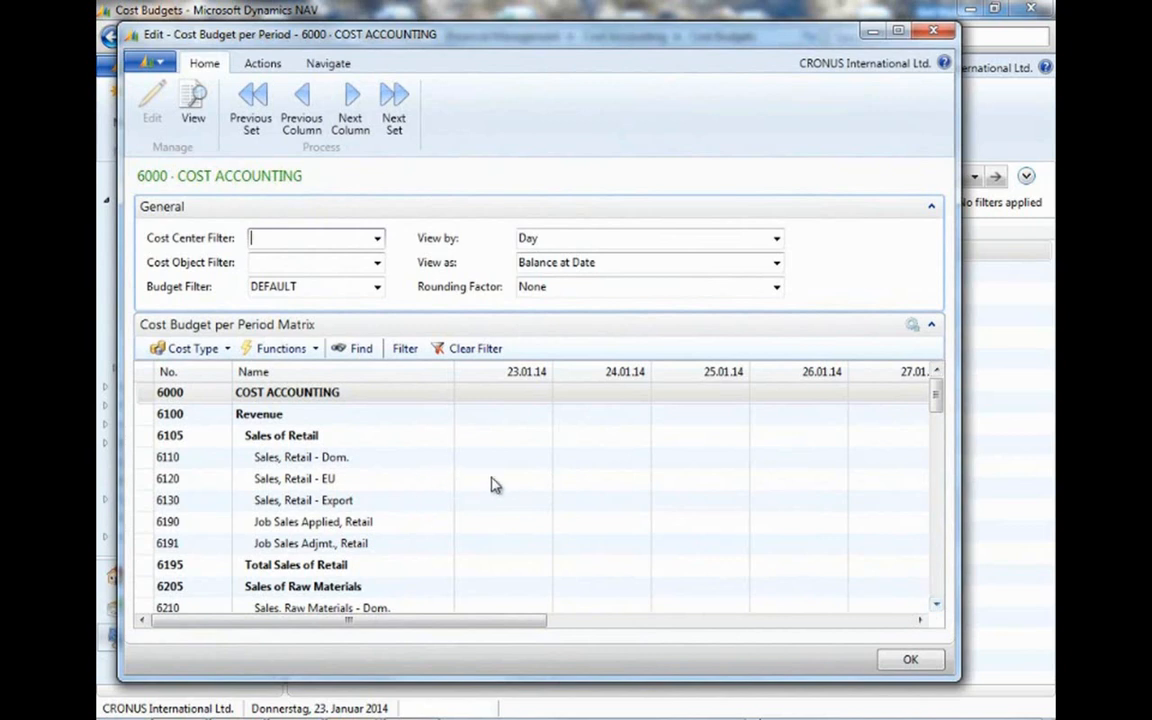
left_click(777, 239)
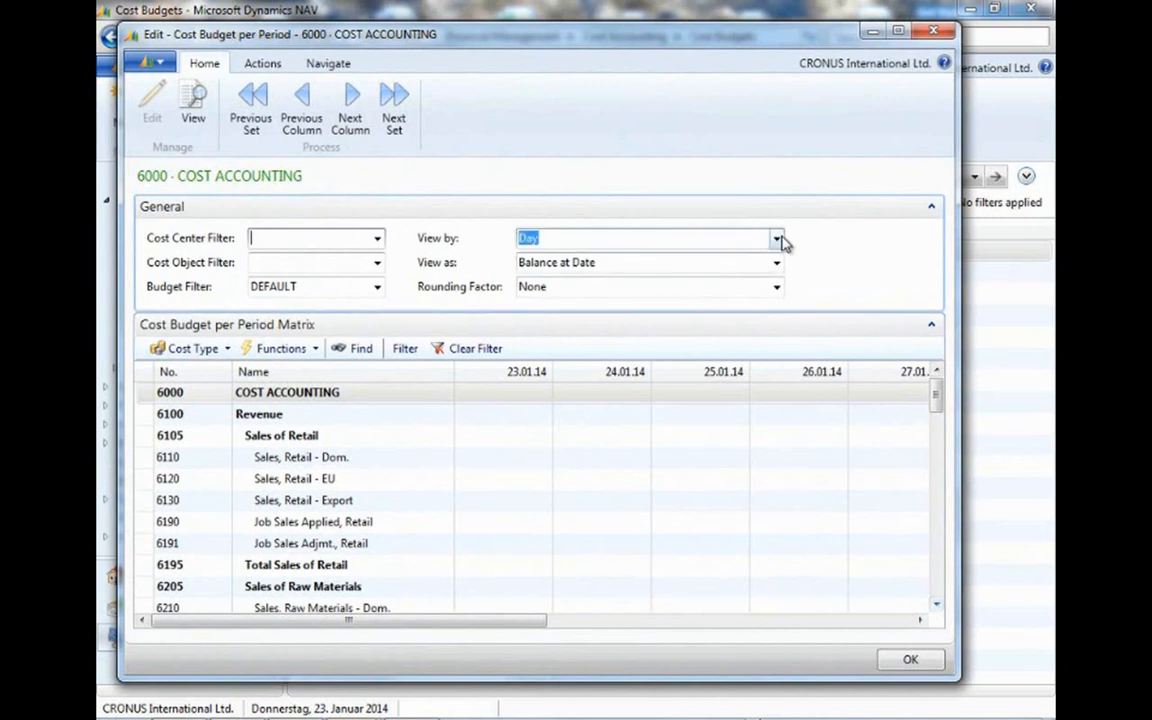
left_click(541, 306)
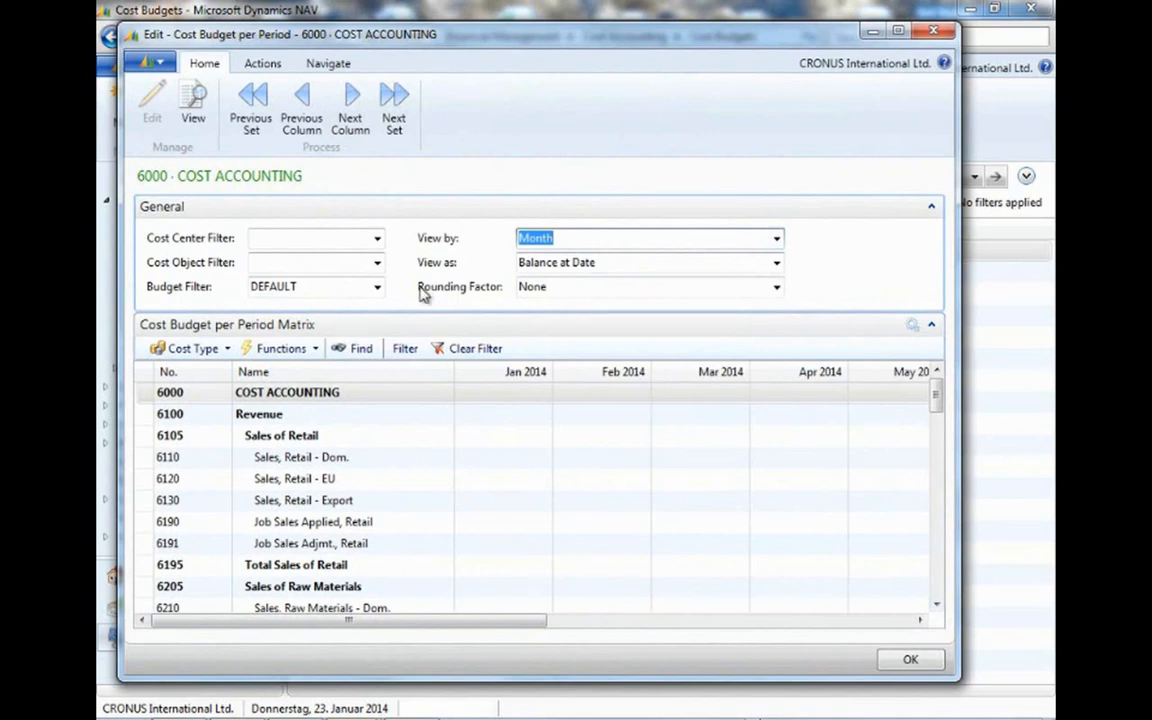
key("Escape")
Open the DEFAULT budget by cost center, look through the cost center columns, and close it.
left_click(452, 96)
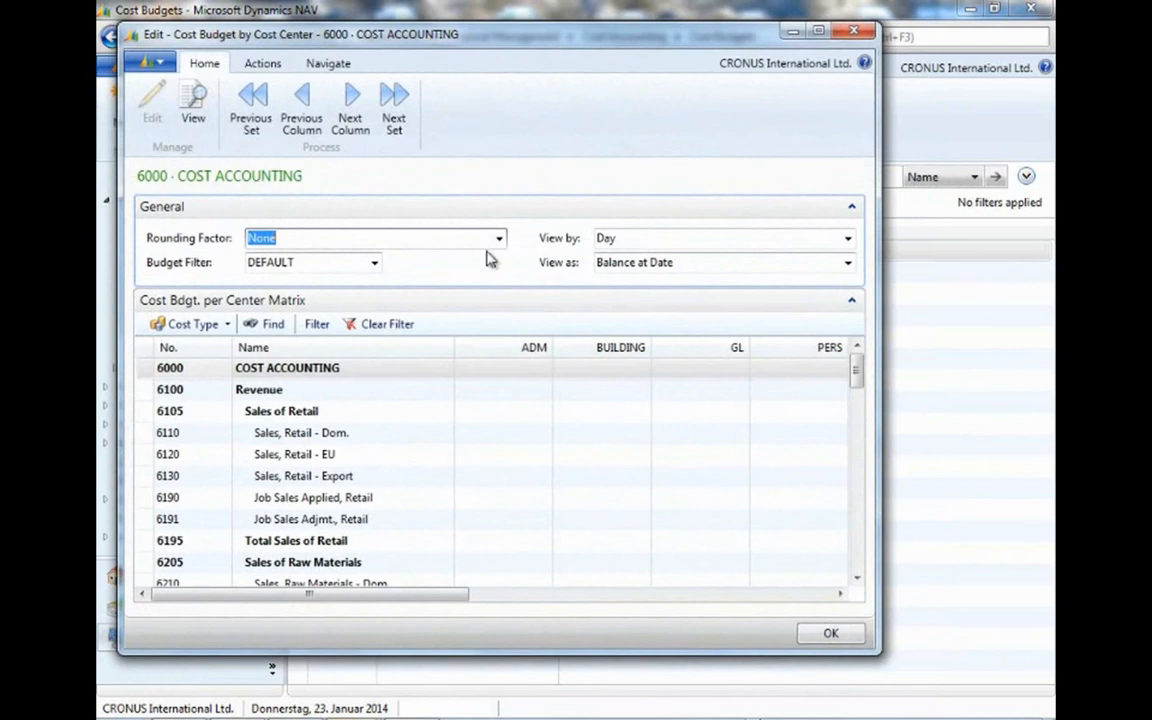
left_click_drag(442, 596, 599, 597)
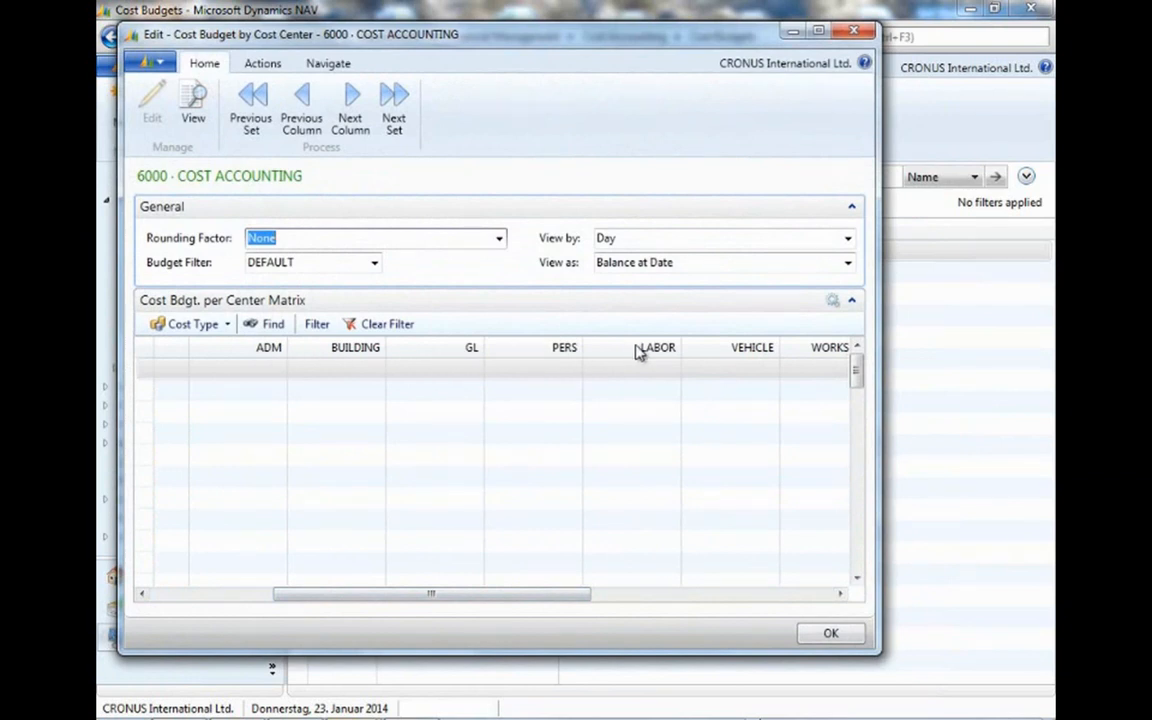
left_click_drag(461, 598, 283, 597)
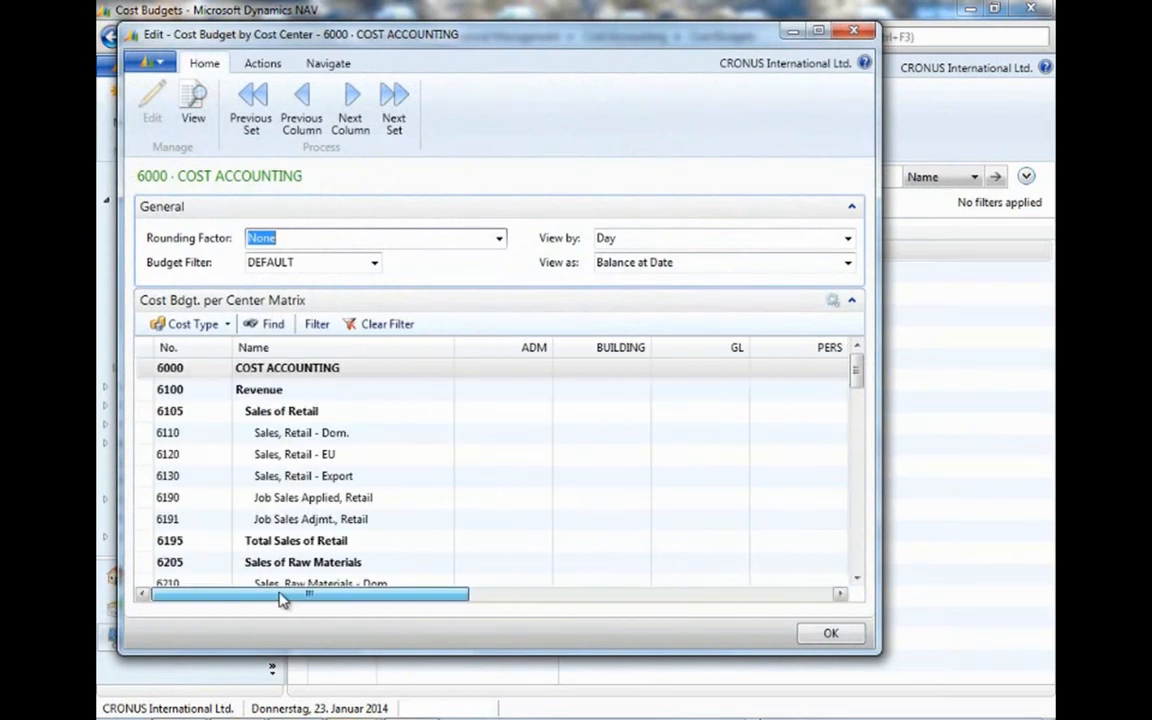
left_click(858, 31)
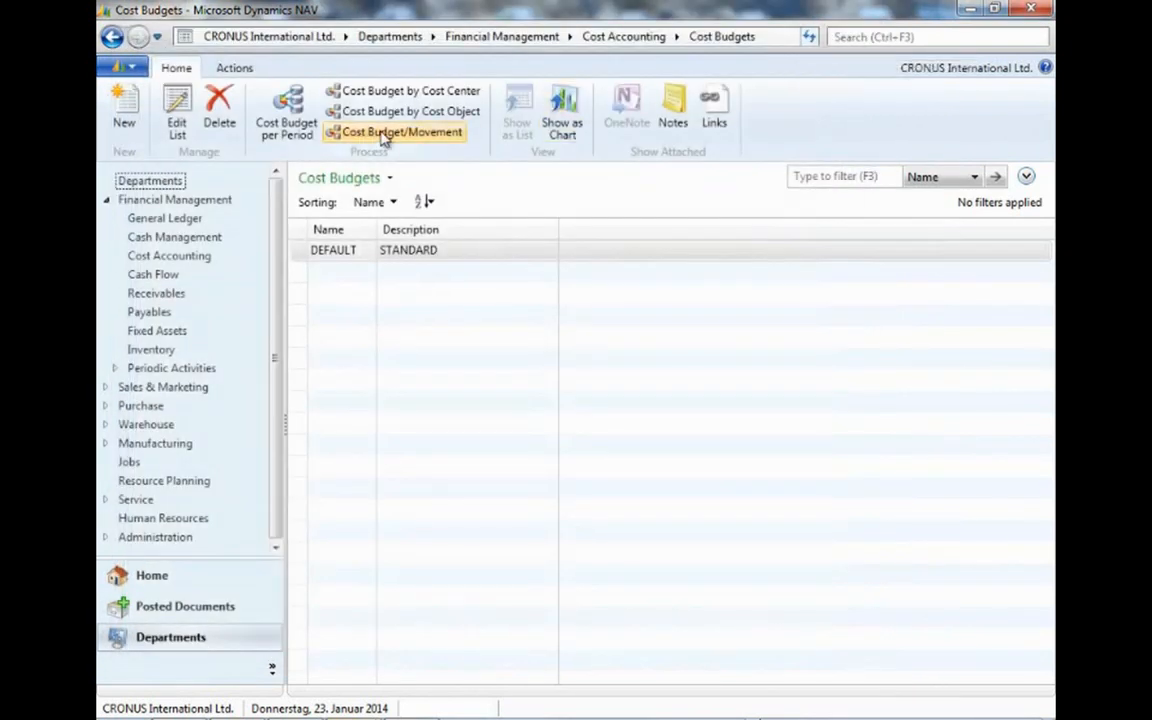
Open the DEFAULT budget by cost object, enlarge the window to see the cost object columns, and close it.
left_click(390, 122)
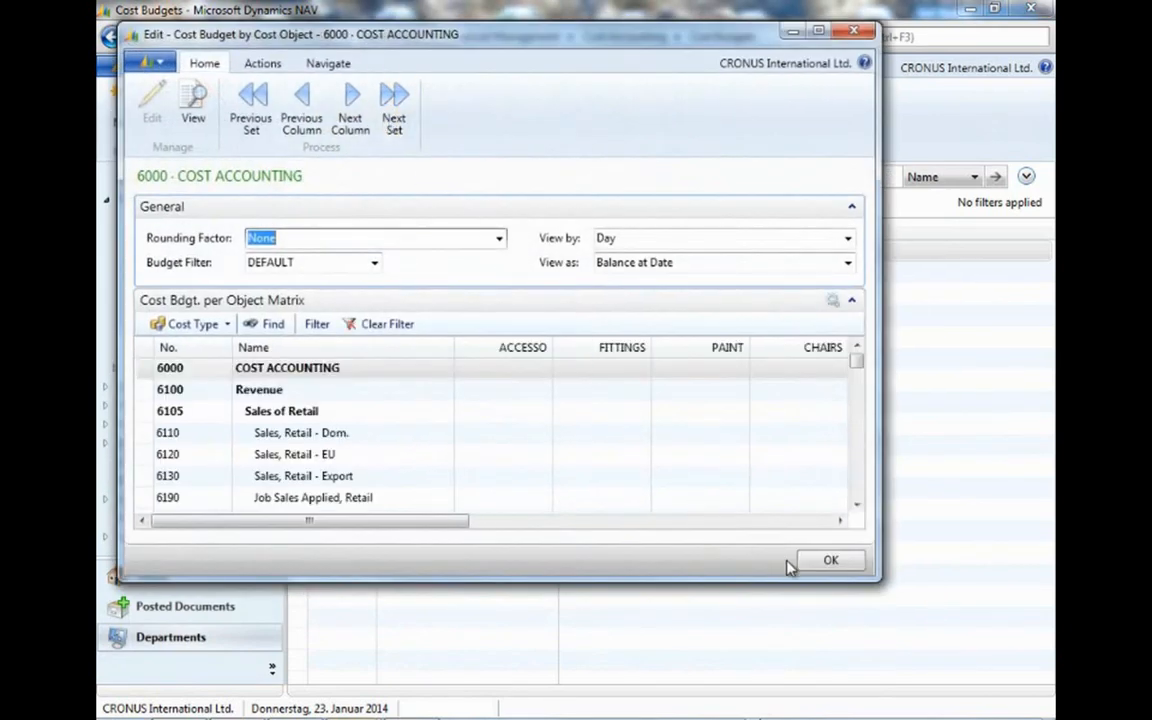
left_click_drag(885, 591, 950, 686)
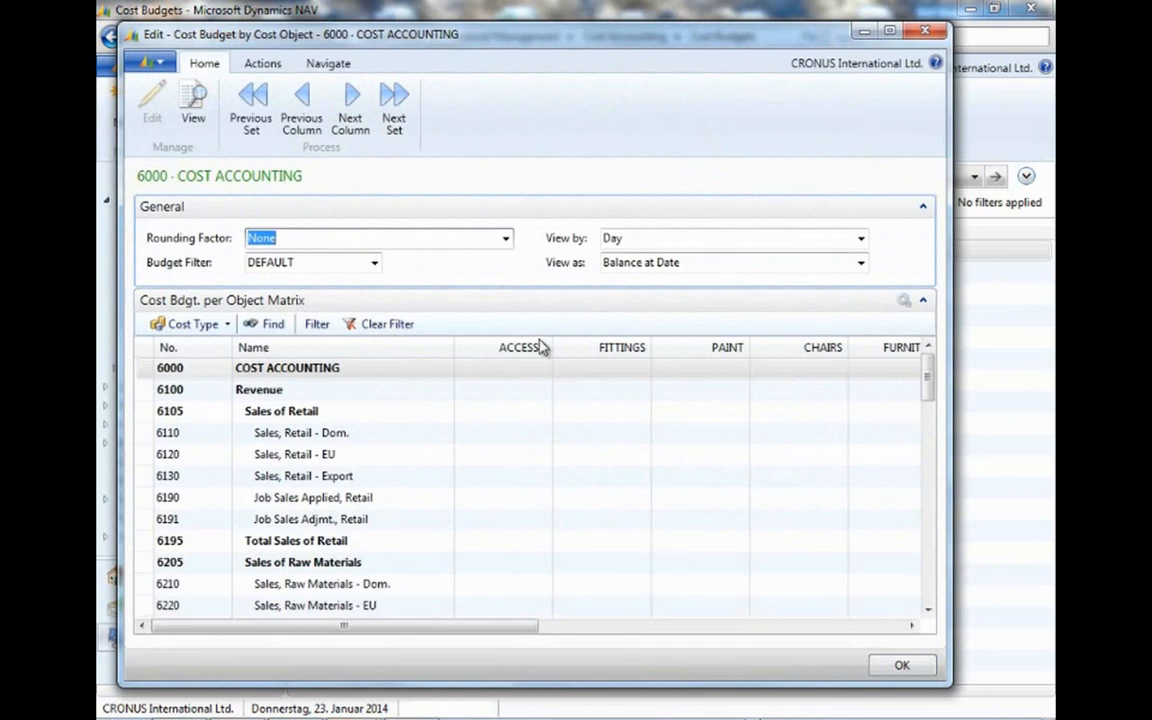
left_click(925, 31)
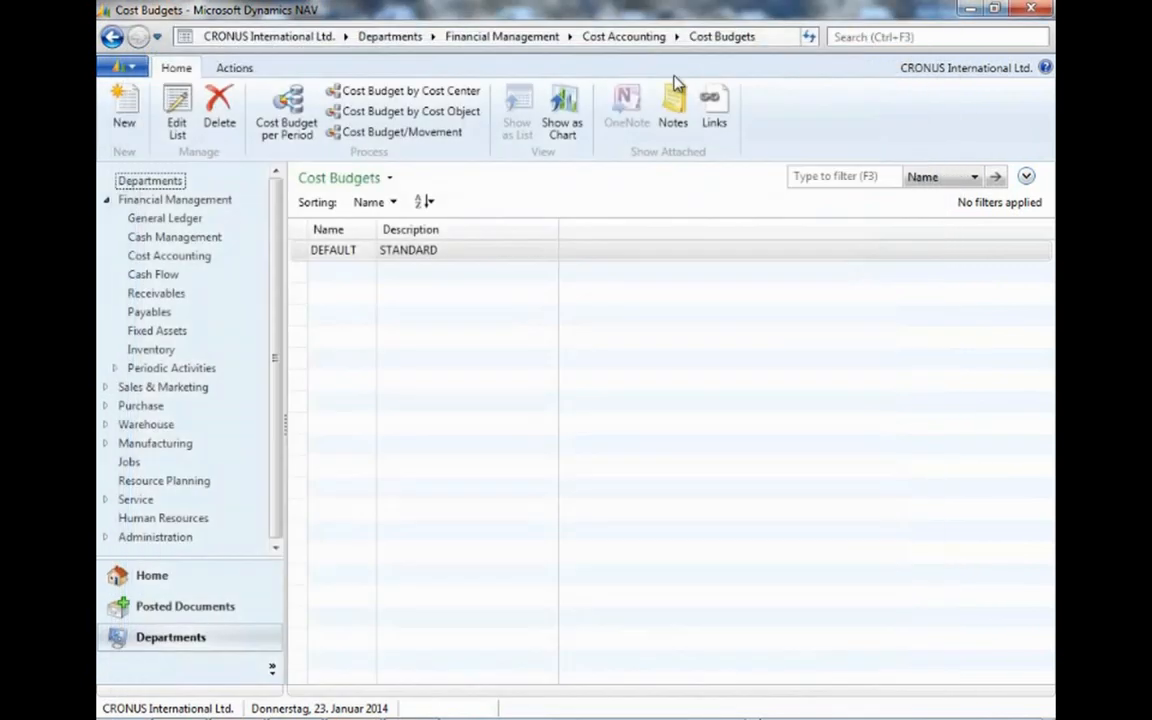
Open the Cost Budget/Movement comparison, enlarge its window to examine net change against budget per cost type, and close it.
left_click(425, 138)
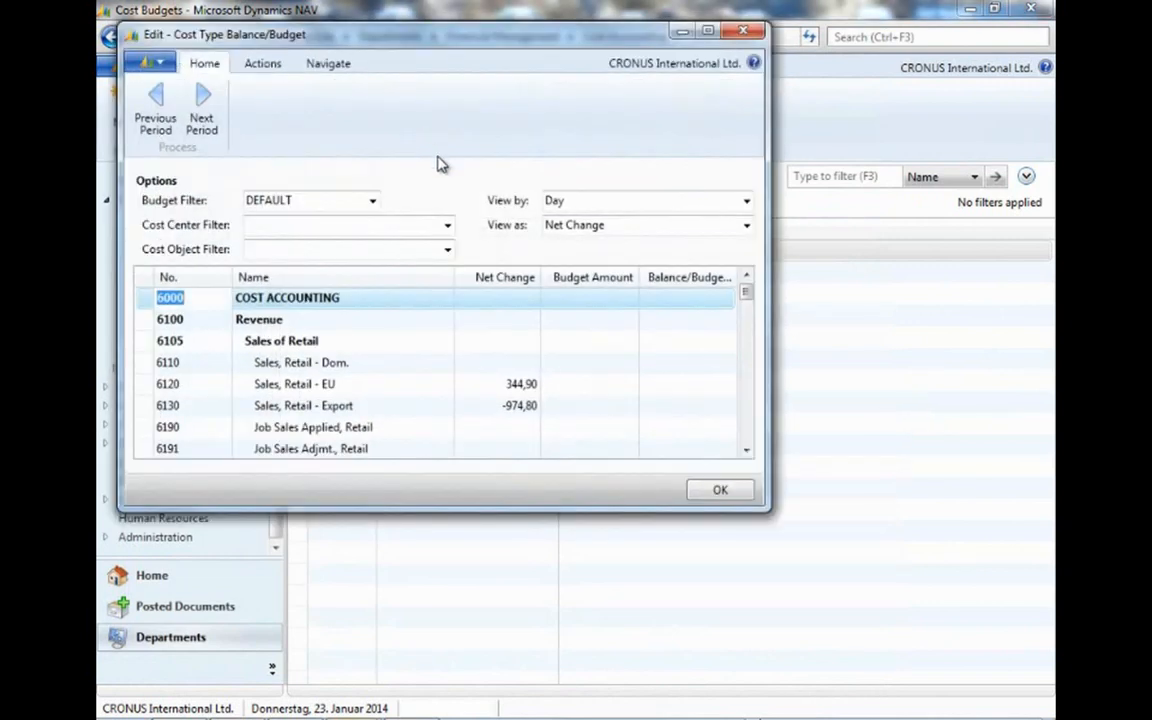
left_click_drag(521, 512, 521, 645)
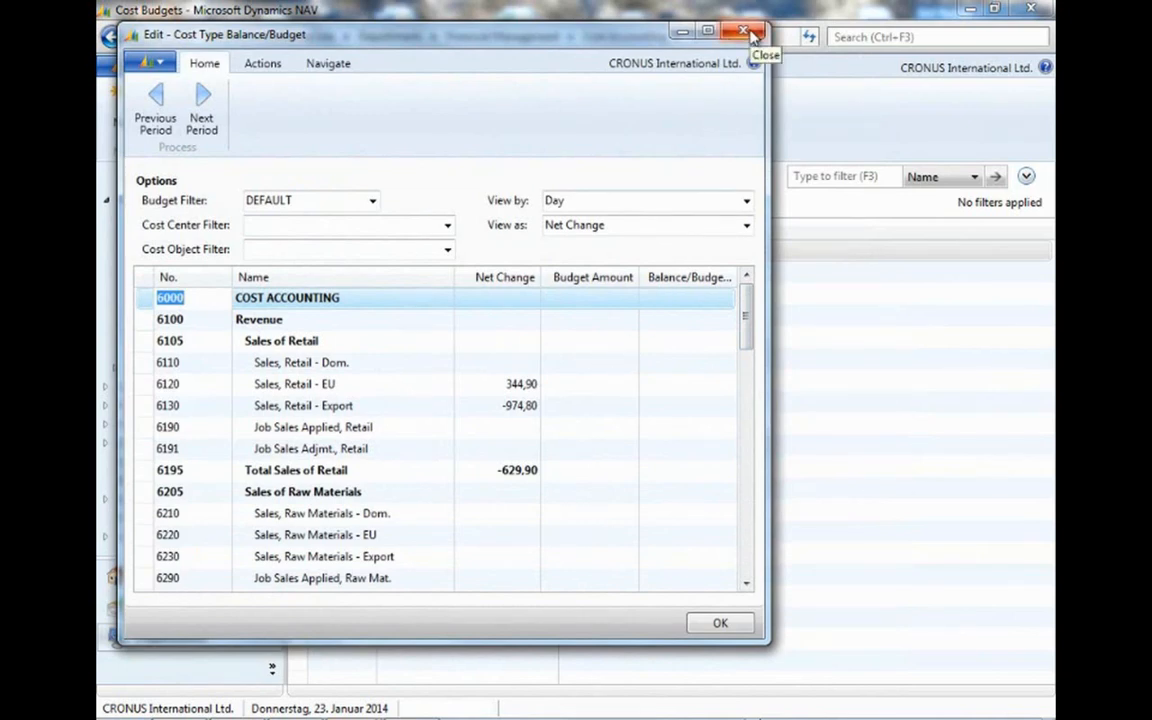
left_click(752, 36)
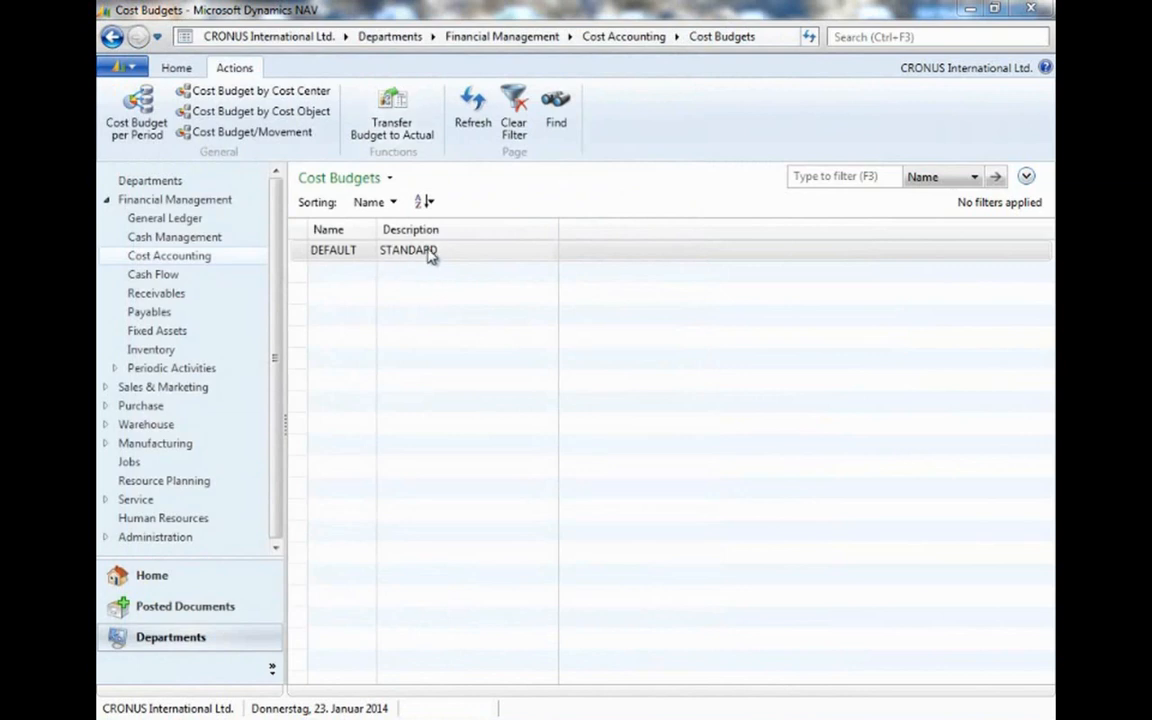
Open the DEFAULT budget's per-period view, review the options for copying one cost budget to another, and dismiss the copy request.
double_click(423, 257)
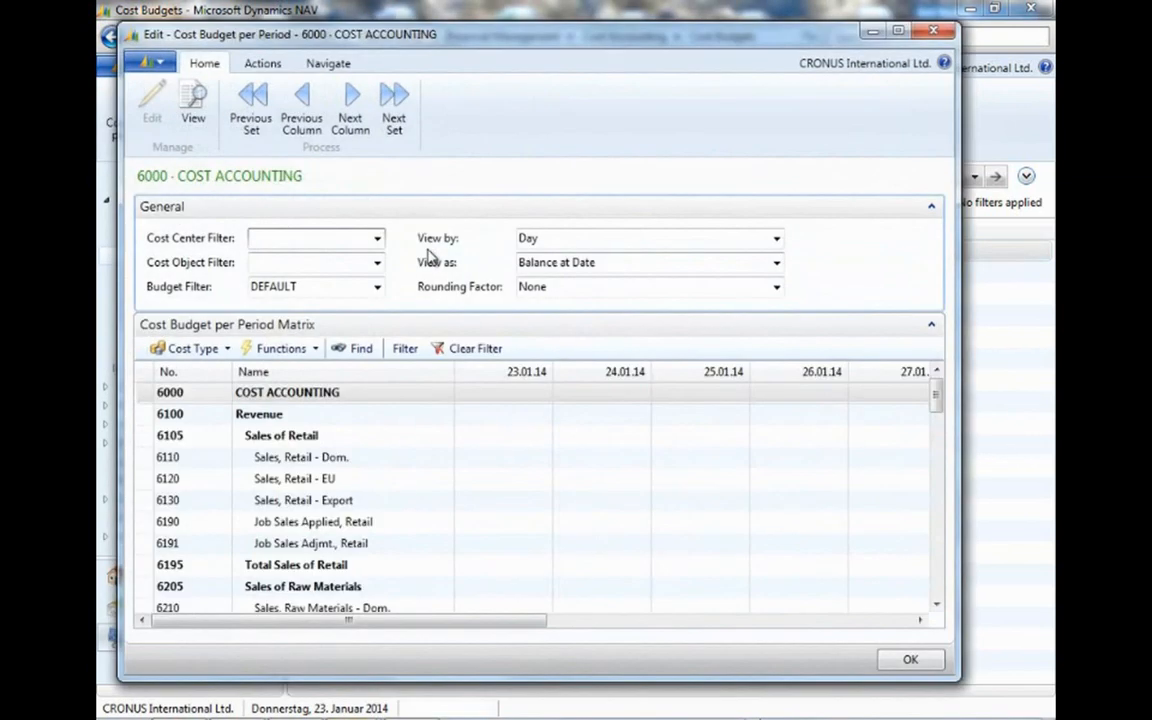
left_click(265, 63)
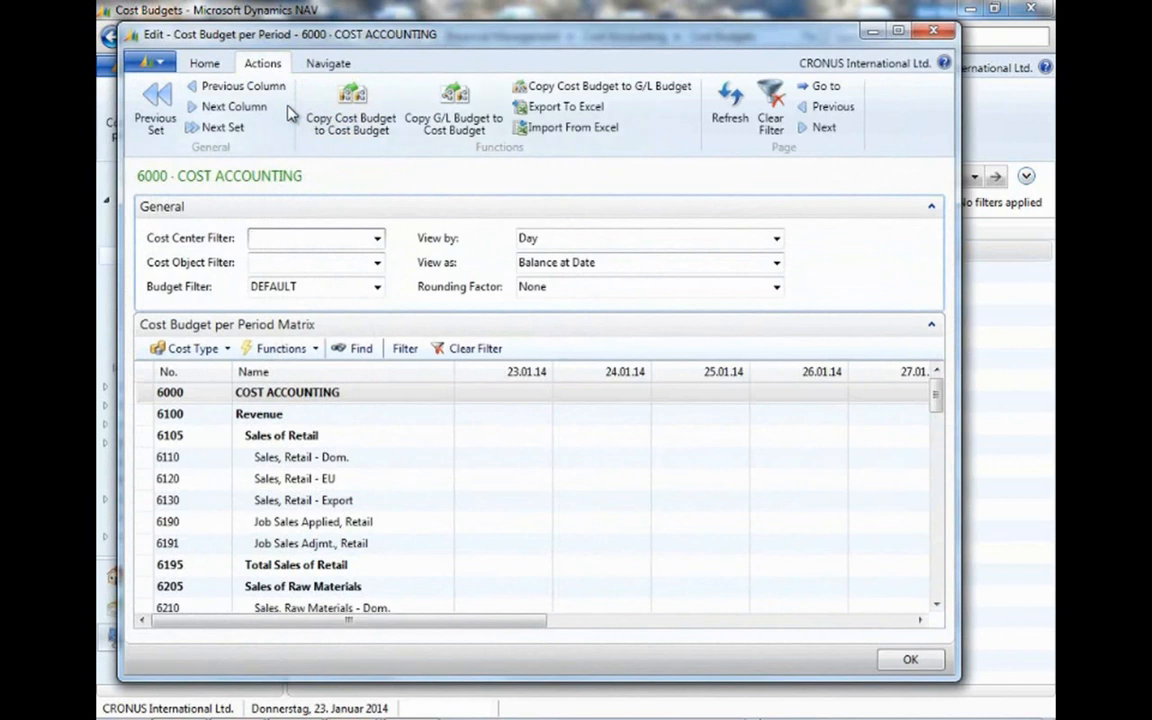
left_click(339, 139)
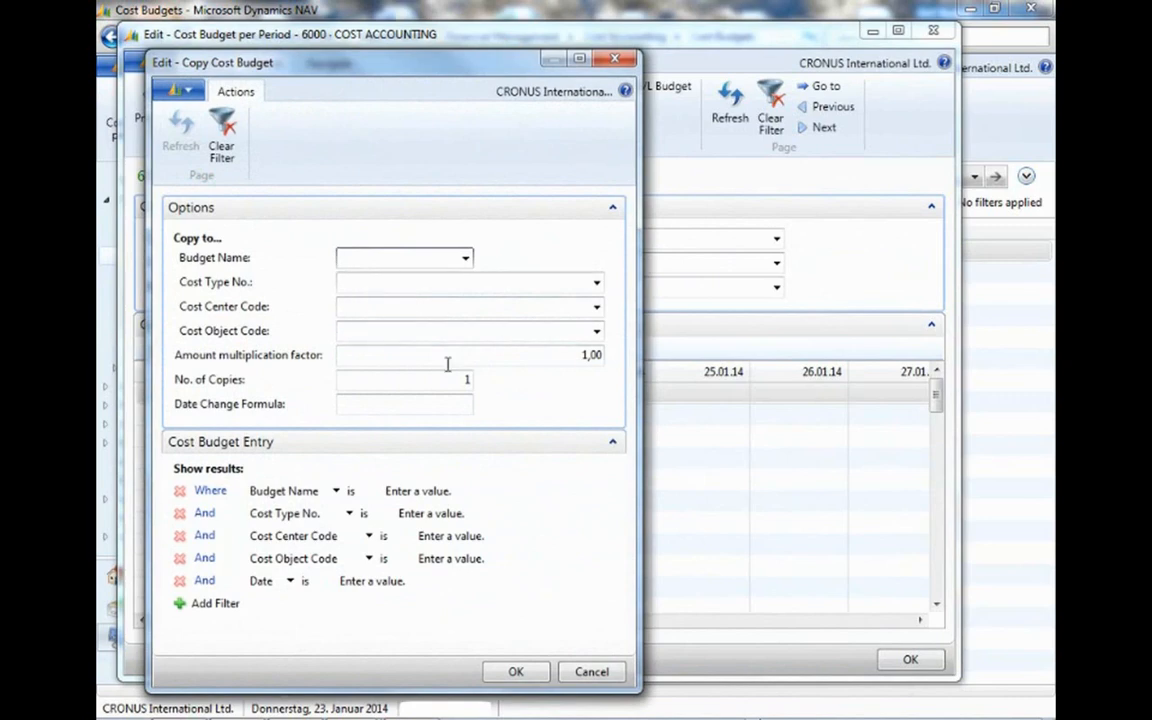
left_click(624, 62)
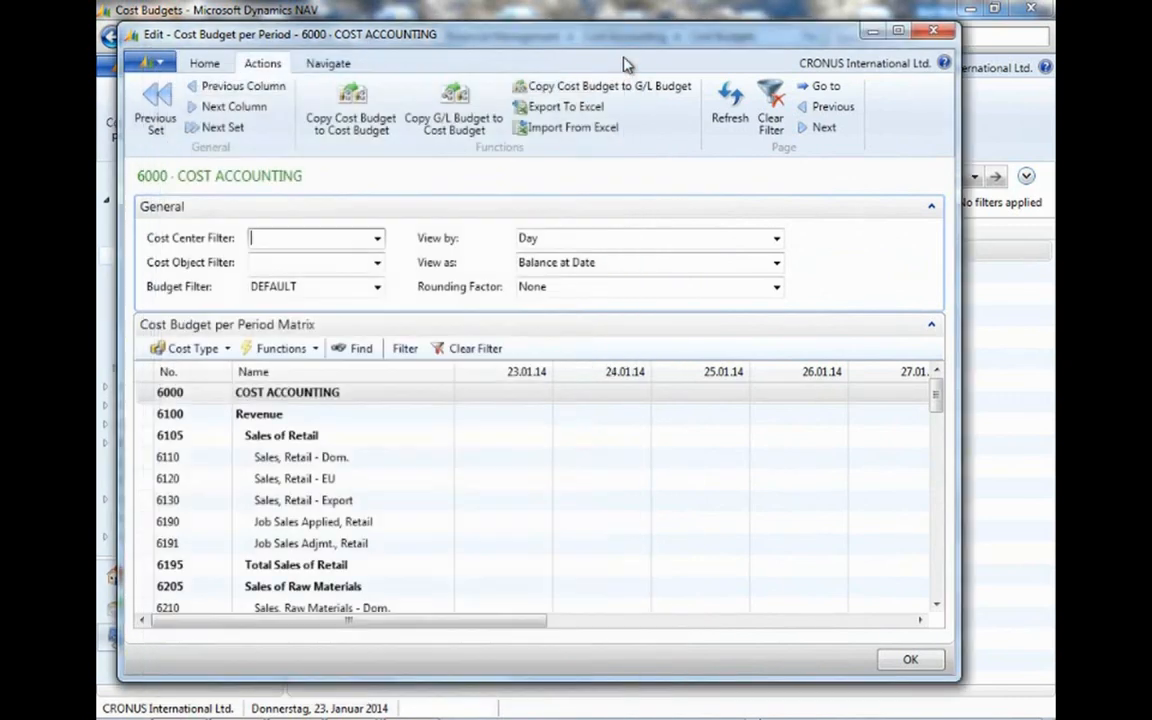
Review the options for copying a G/L budget to a cost budget and a cost budget to G/L, without running either copy.
left_click(448, 134)
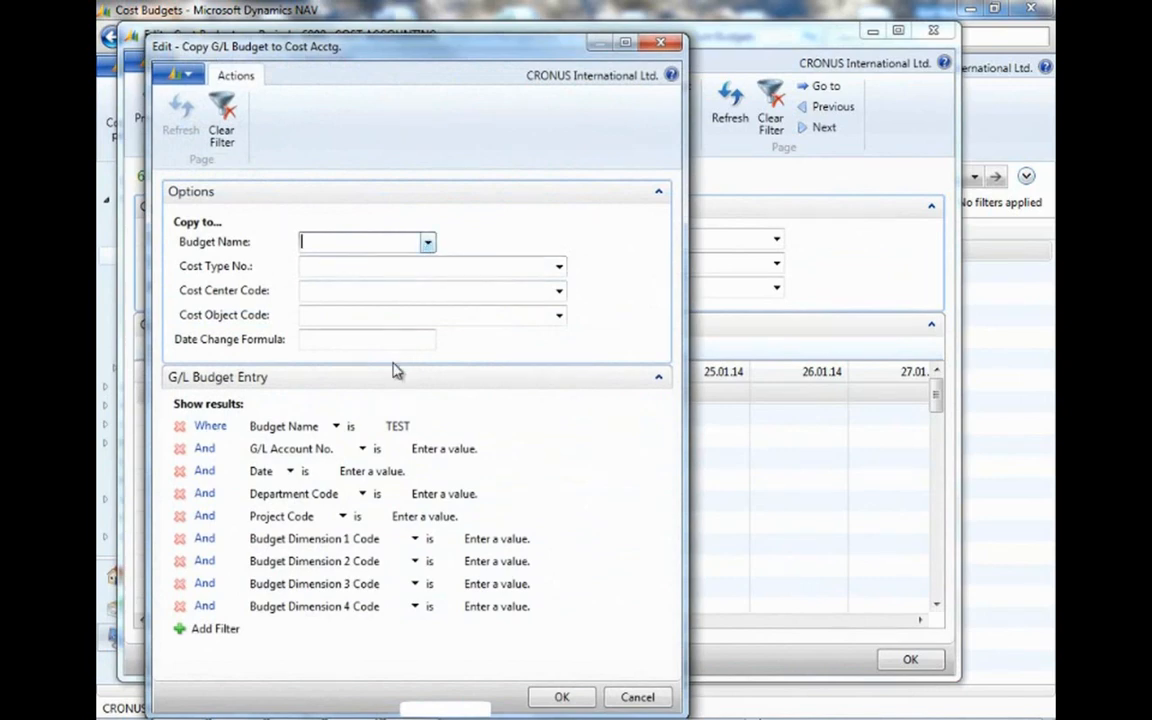
left_click(672, 44)
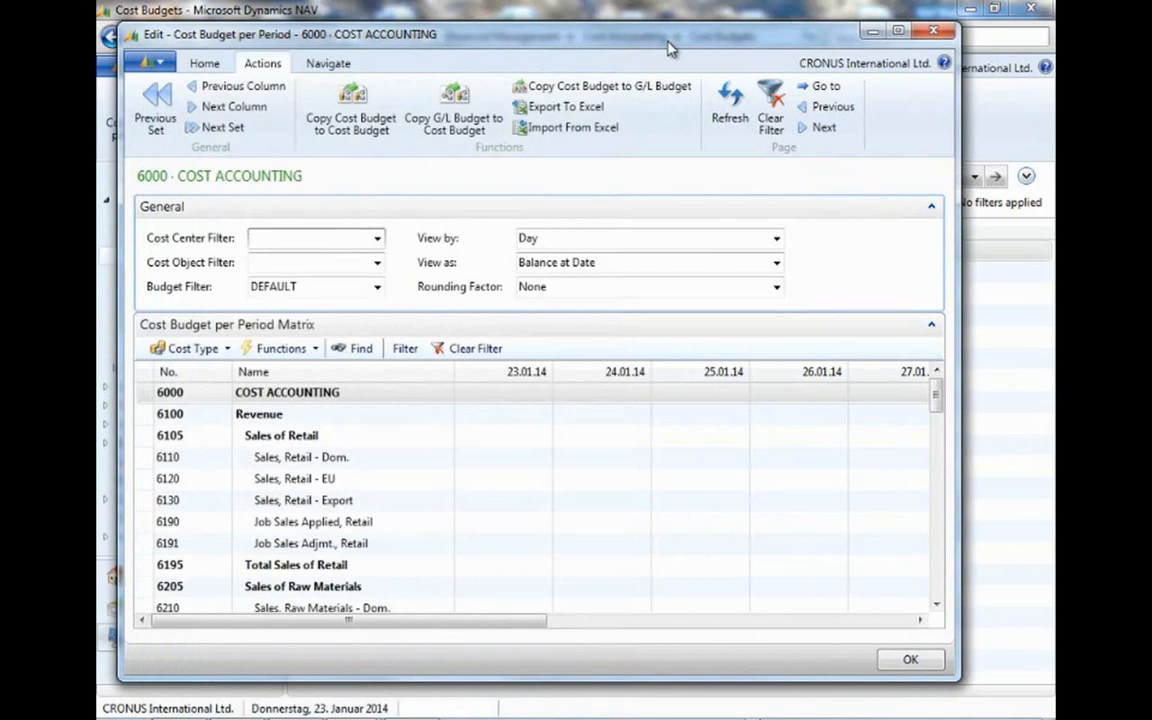
left_click(649, 91)
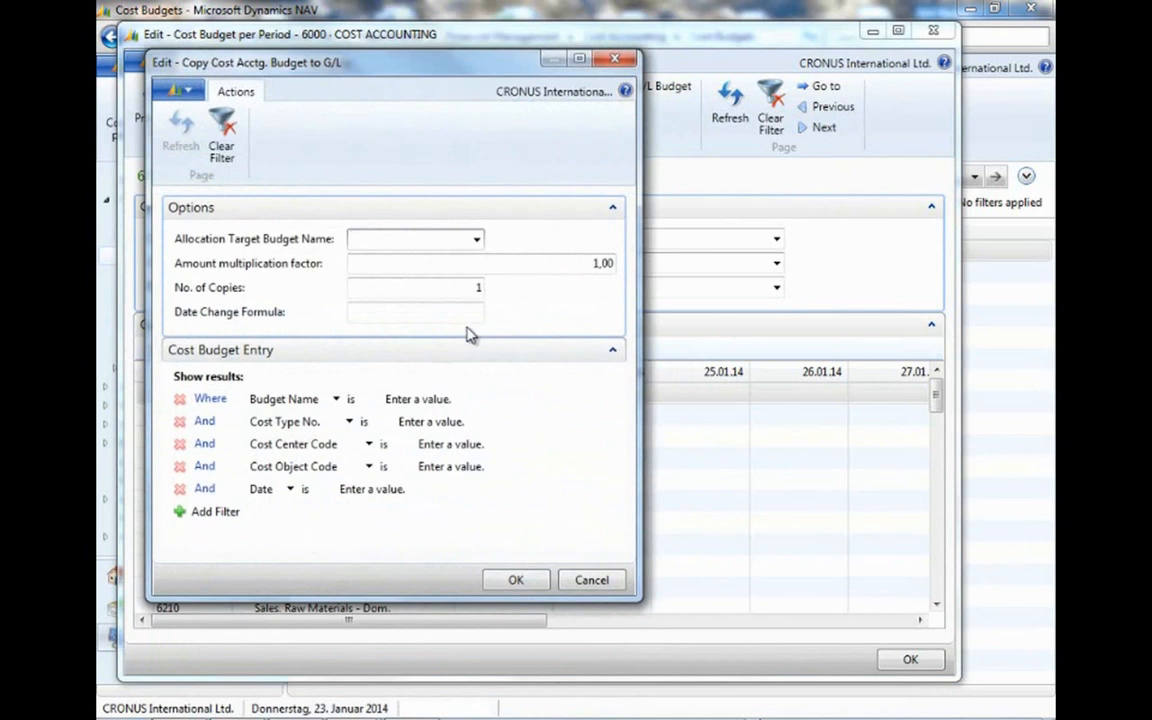
left_click(616, 60)
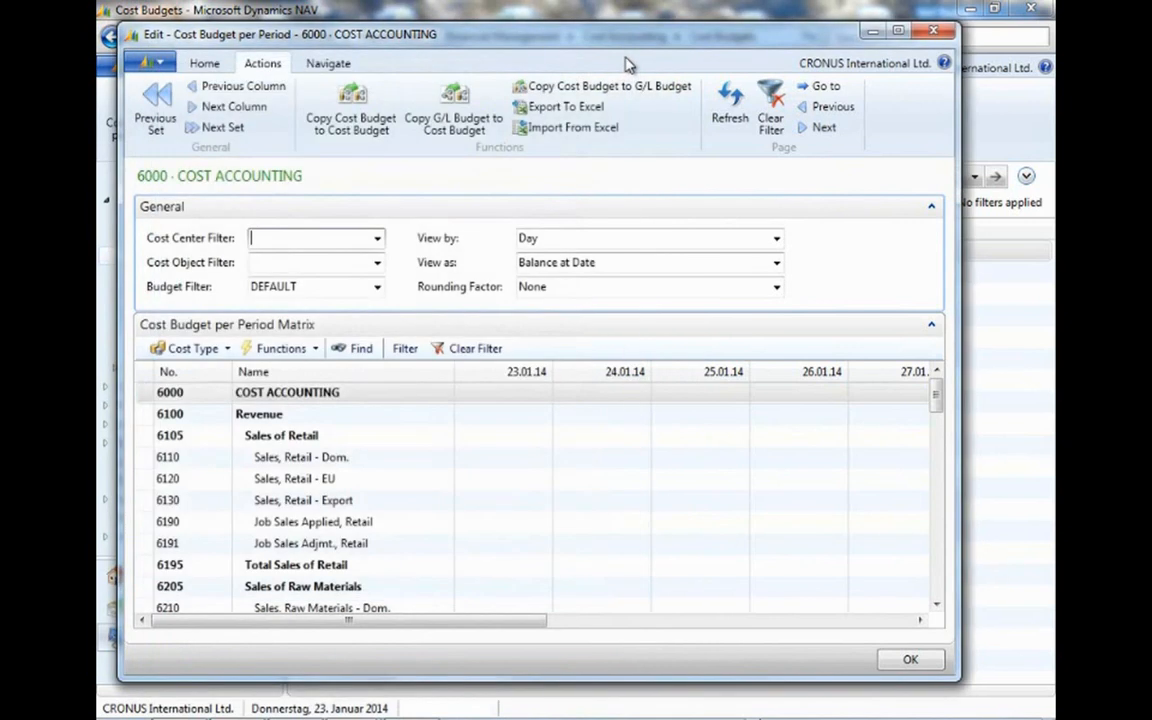
Start the Export To Excel function for the DEFAULT cost budget and close the per-period budget window.
left_click(566, 107)
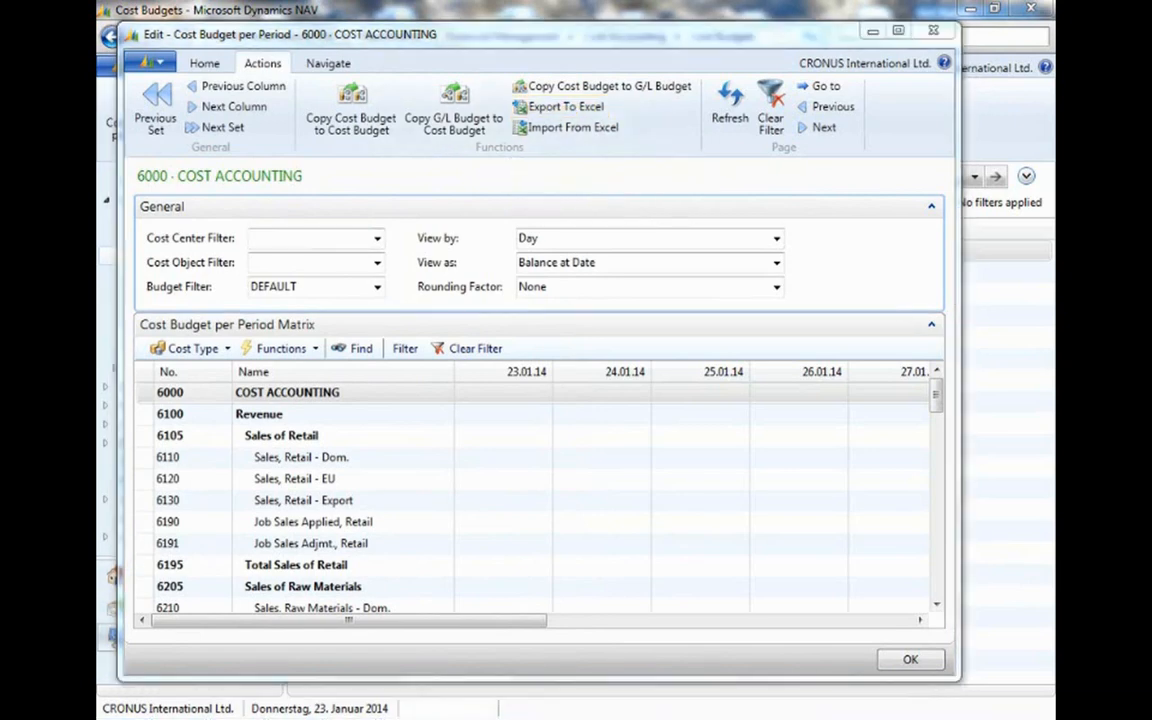
left_click(937, 31)
Open the DEFAULT budget's Cost Budget by Cost Center matrix and set it to be viewed as Net Change.
left_click(386, 250)
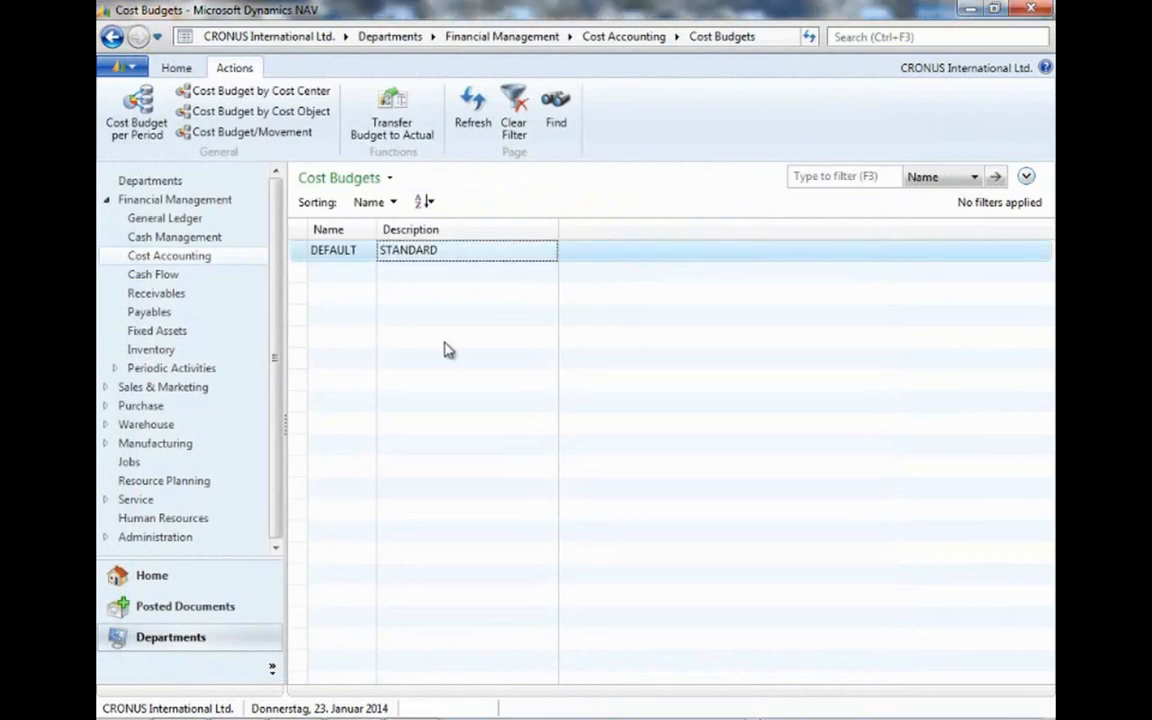
left_click(309, 93)
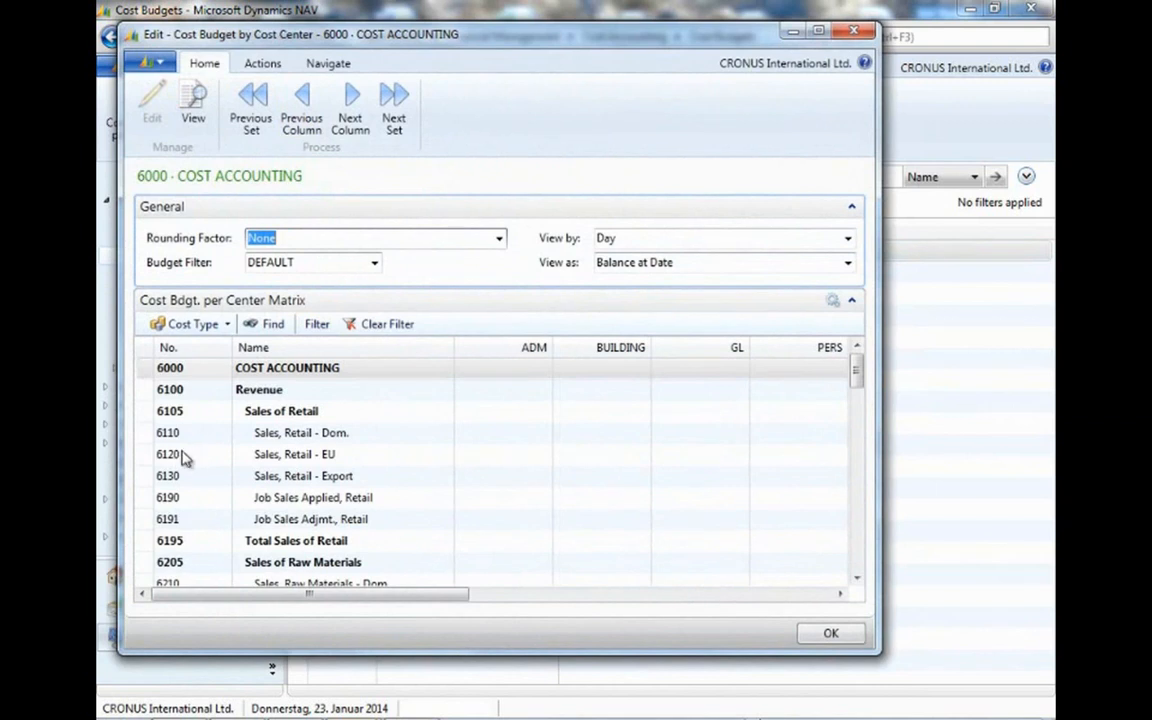
scroll(183, 458, "down", 10)
scroll(212, 443, "down", 10)
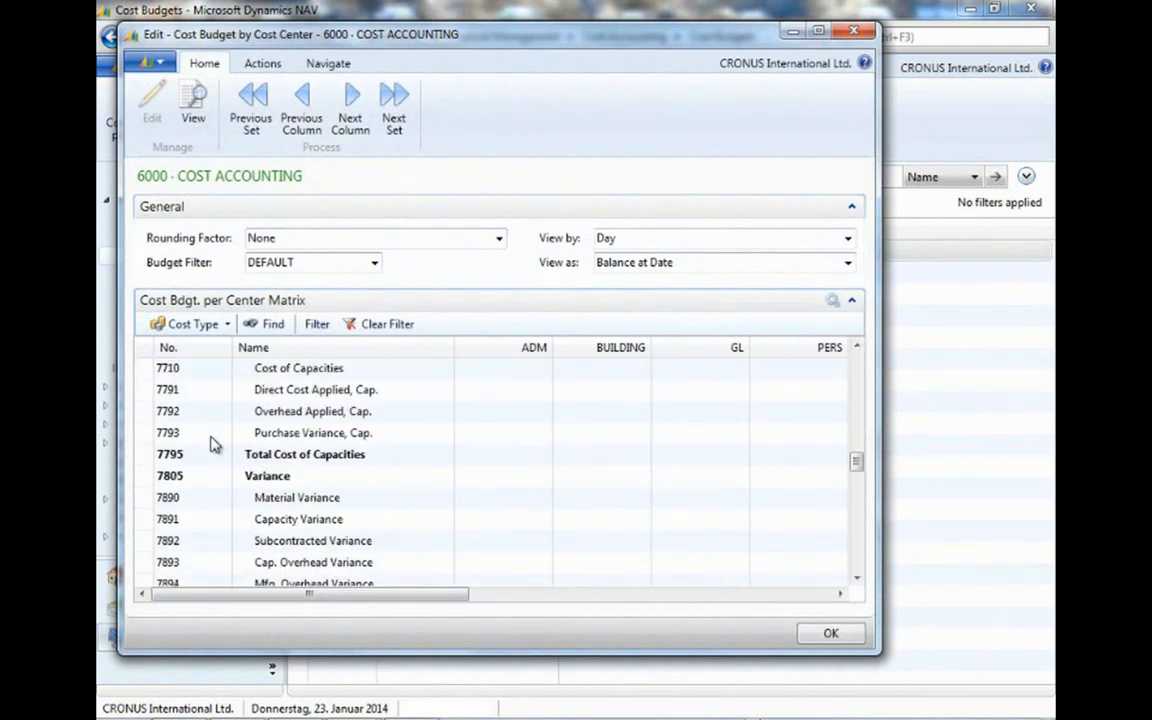
scroll(212, 443, "up", 1)
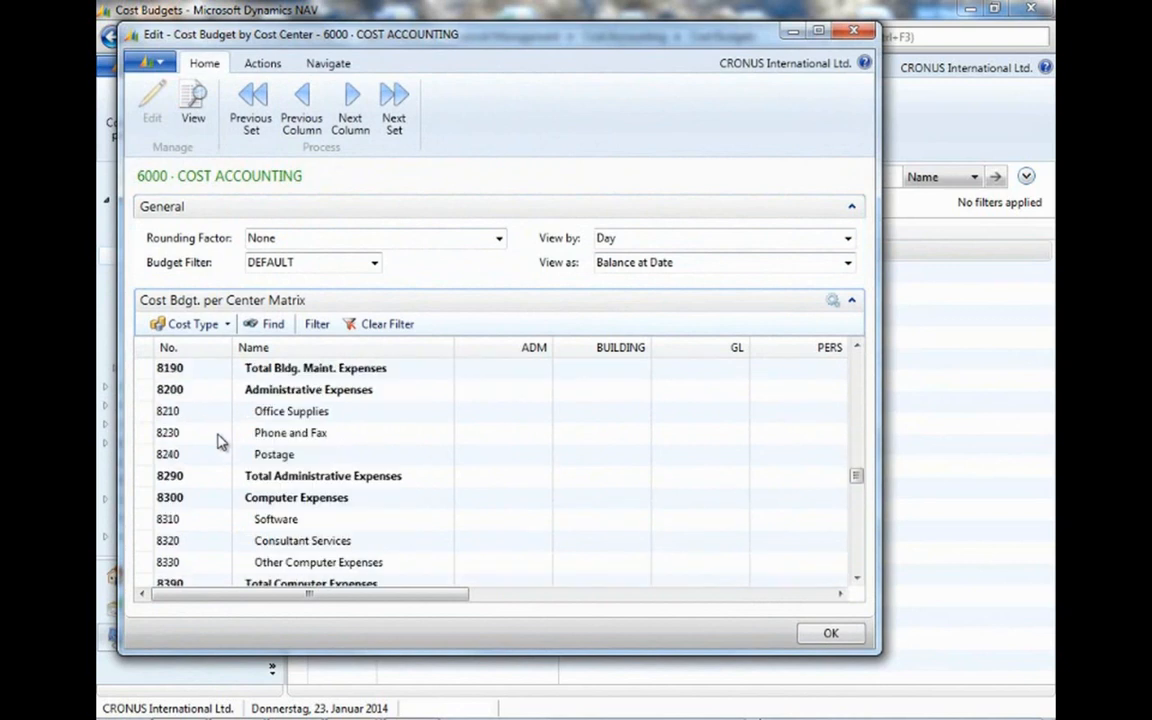
left_click(573, 411)
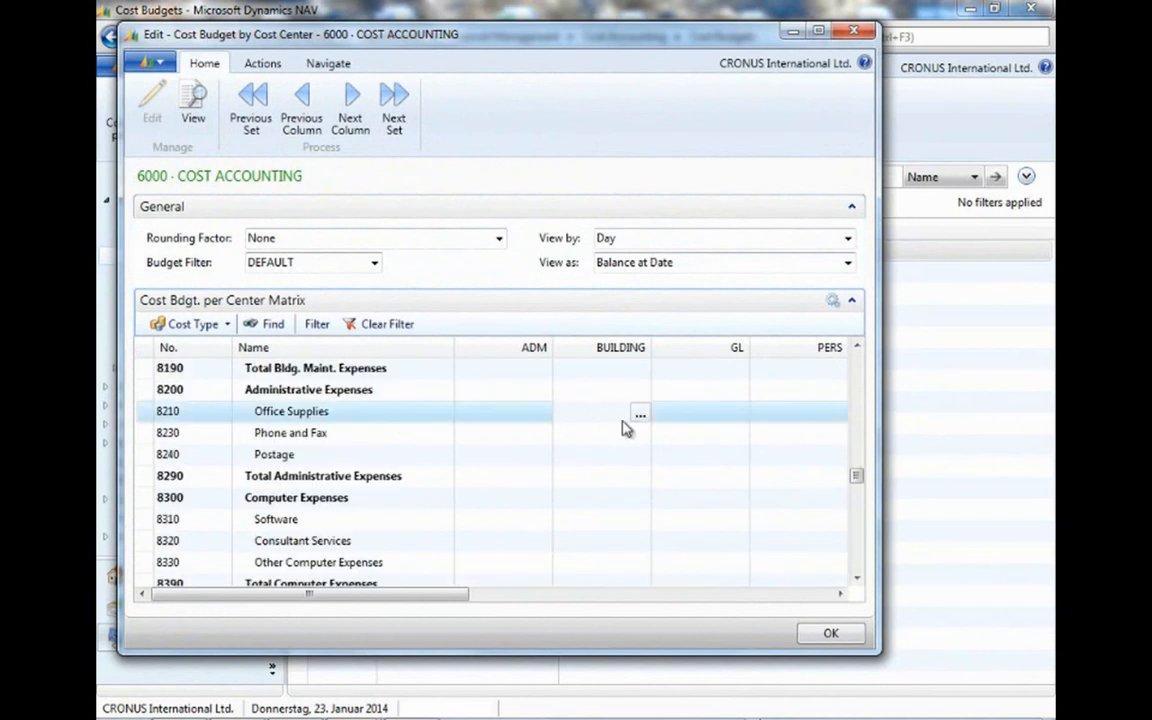
left_click(847, 262)
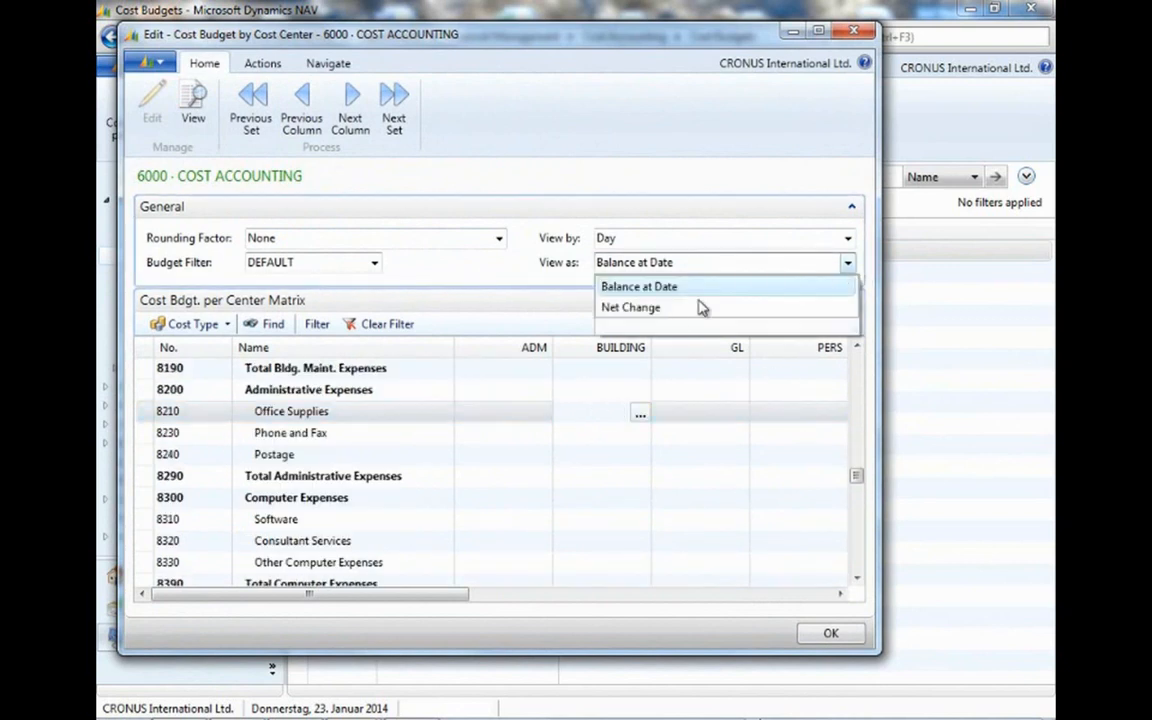
left_click(626, 306)
Enter a budget amount of 1500 for Office Supplies (8210) under cost center PURCHASE and close the matrix.
left_click_drag(455, 597, 818, 609)
left_click(797, 412)
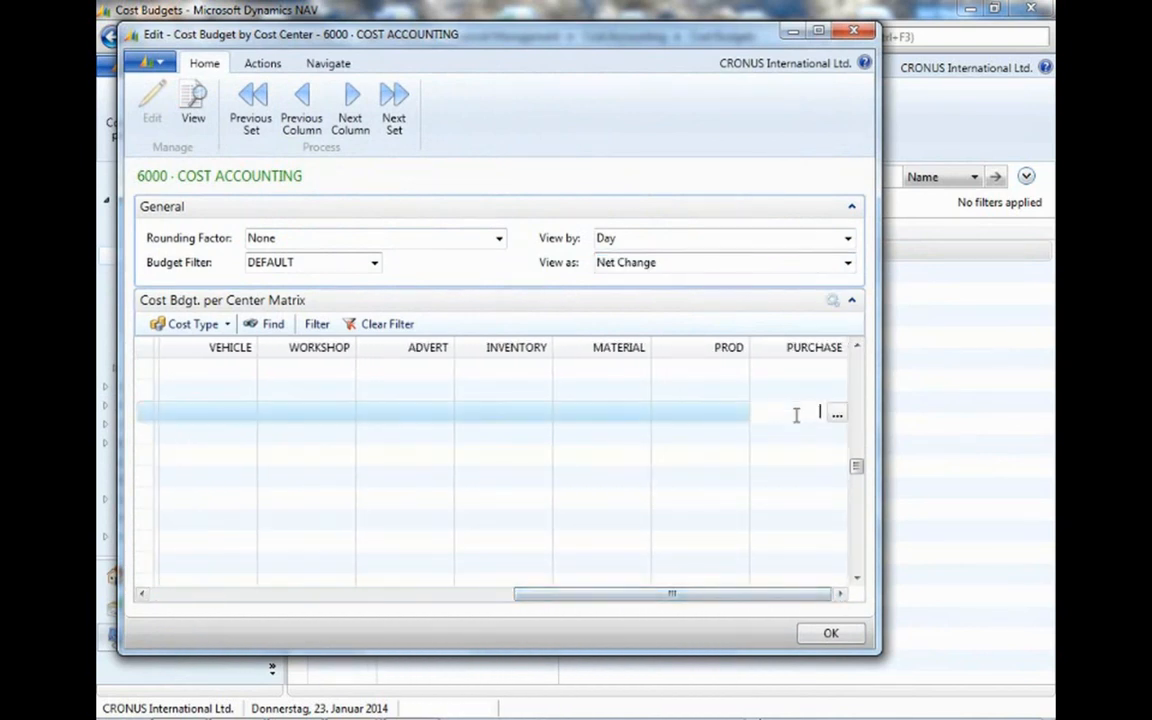
type("1500")
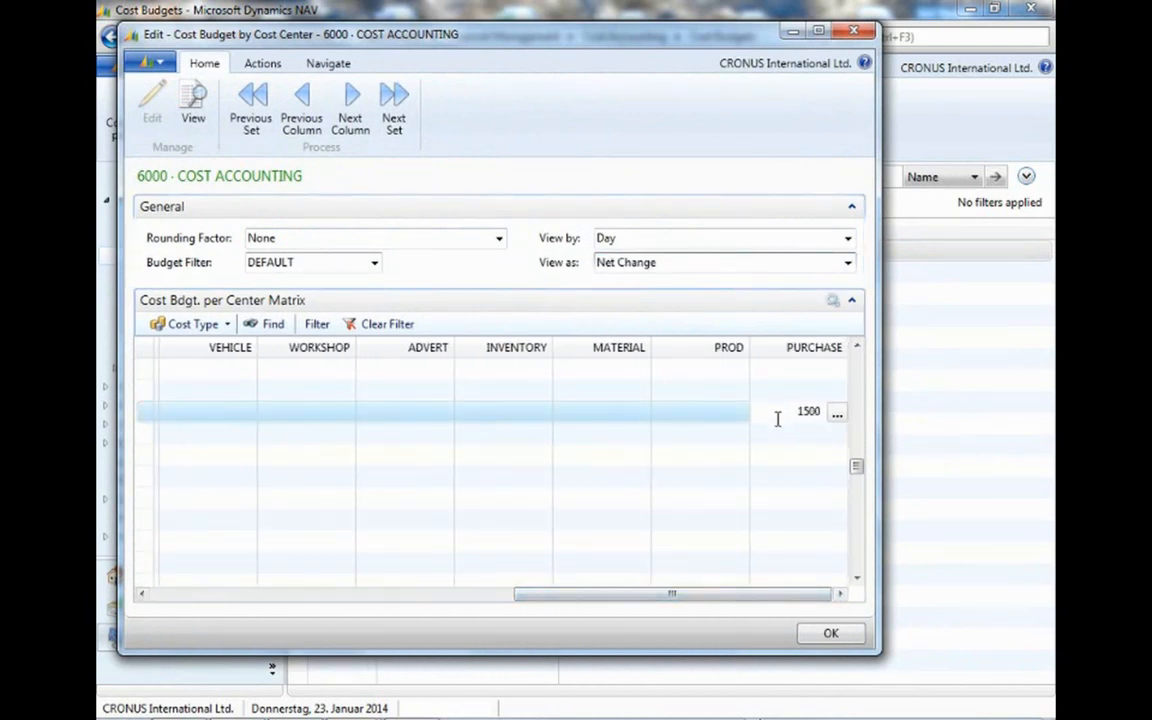
key("Return")
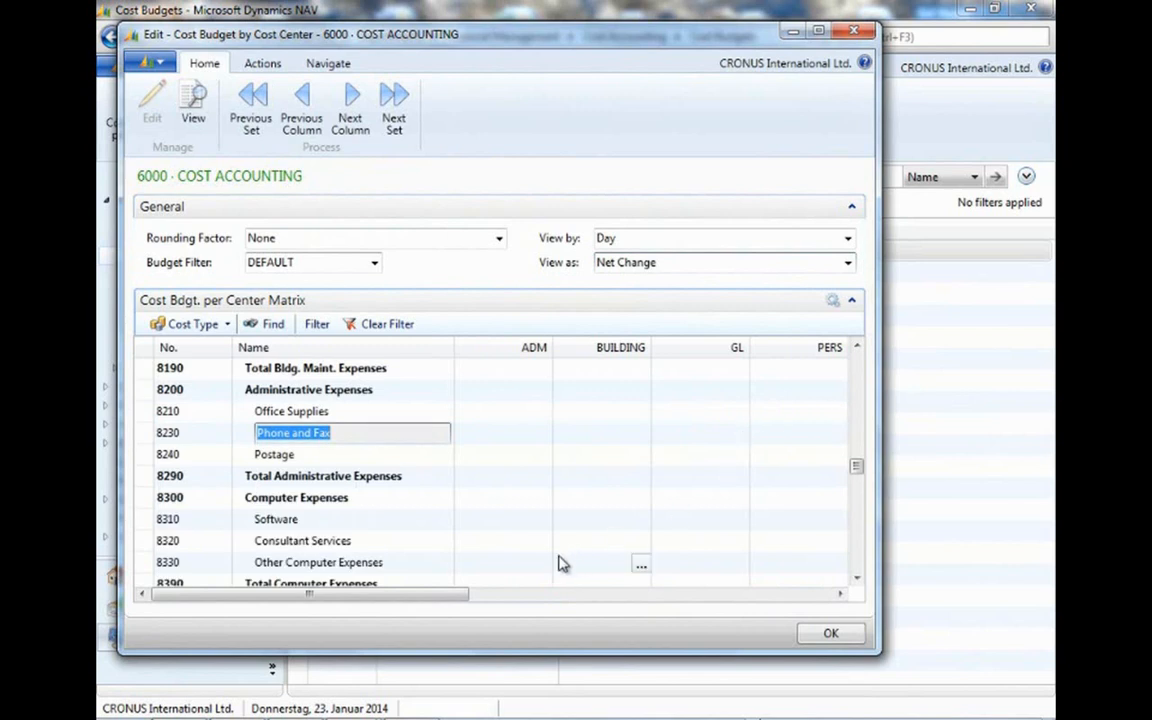
left_click(831, 636)
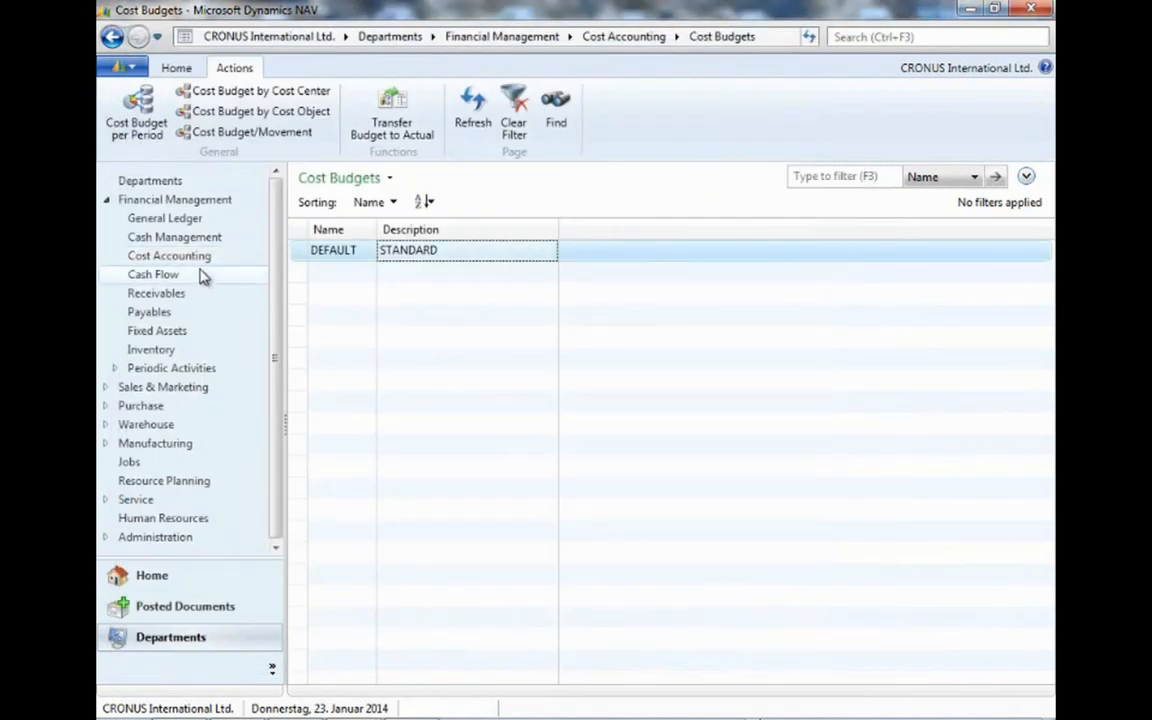
Open the Cost Budget Registers from the Cost Accounting history and review the register lines.
left_click(193, 257)
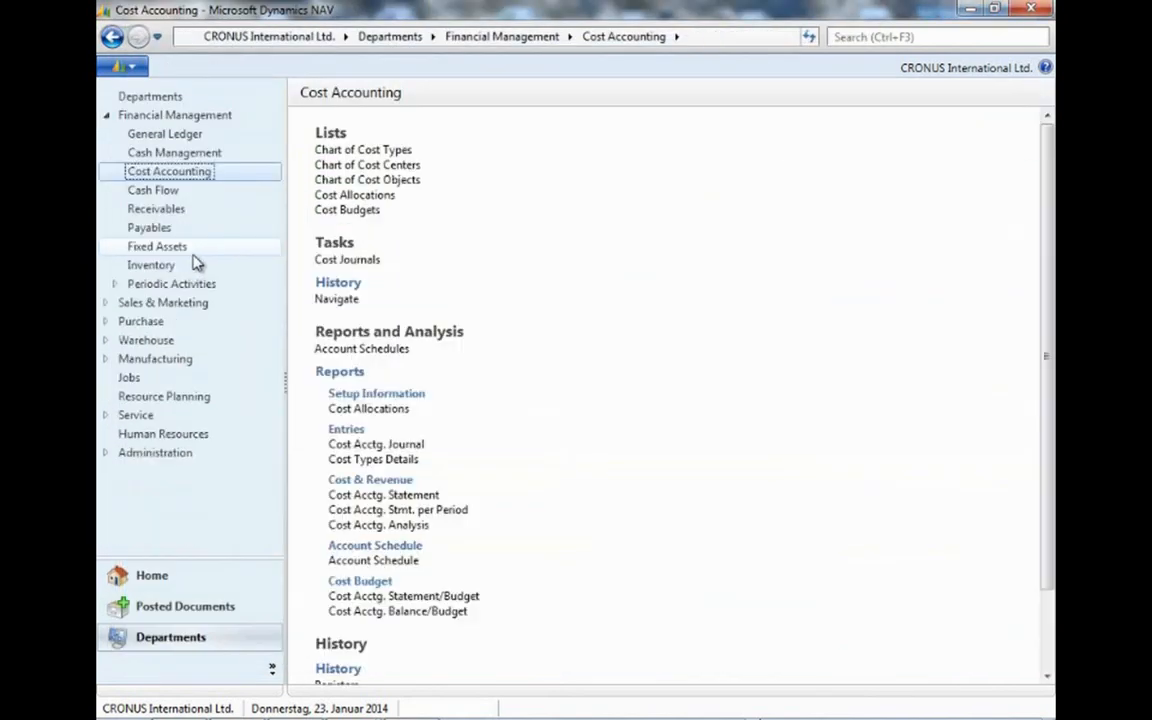
scroll(450, 331, "down", 3)
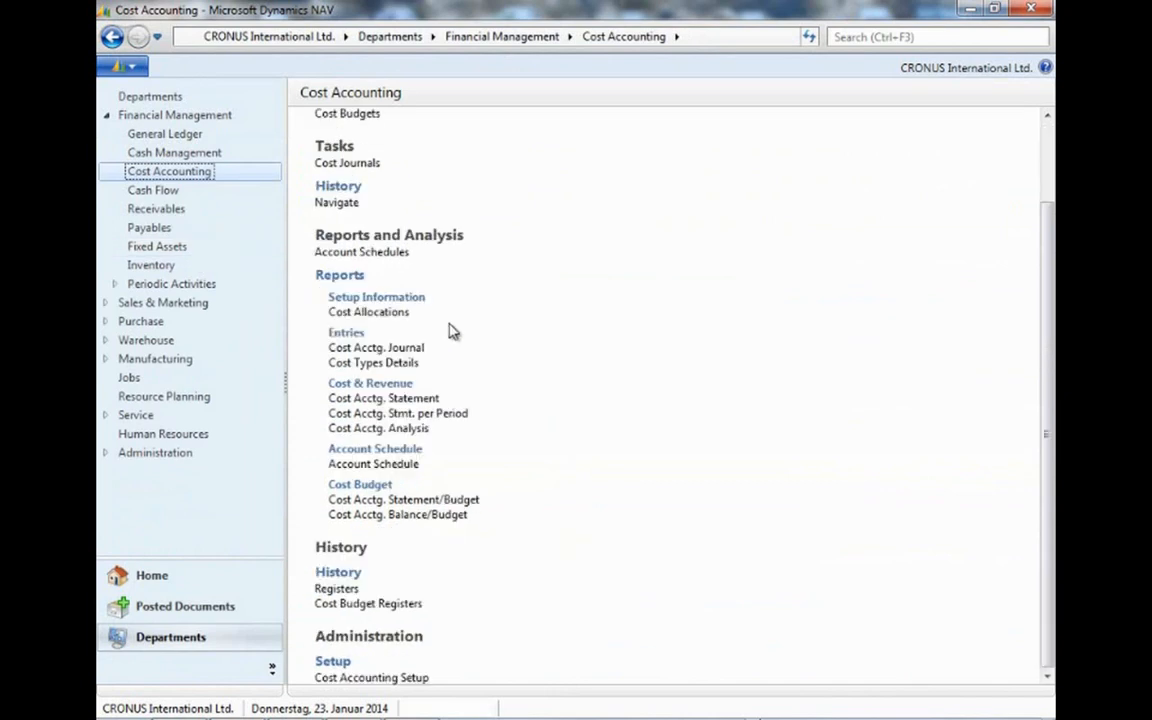
left_click(370, 604)
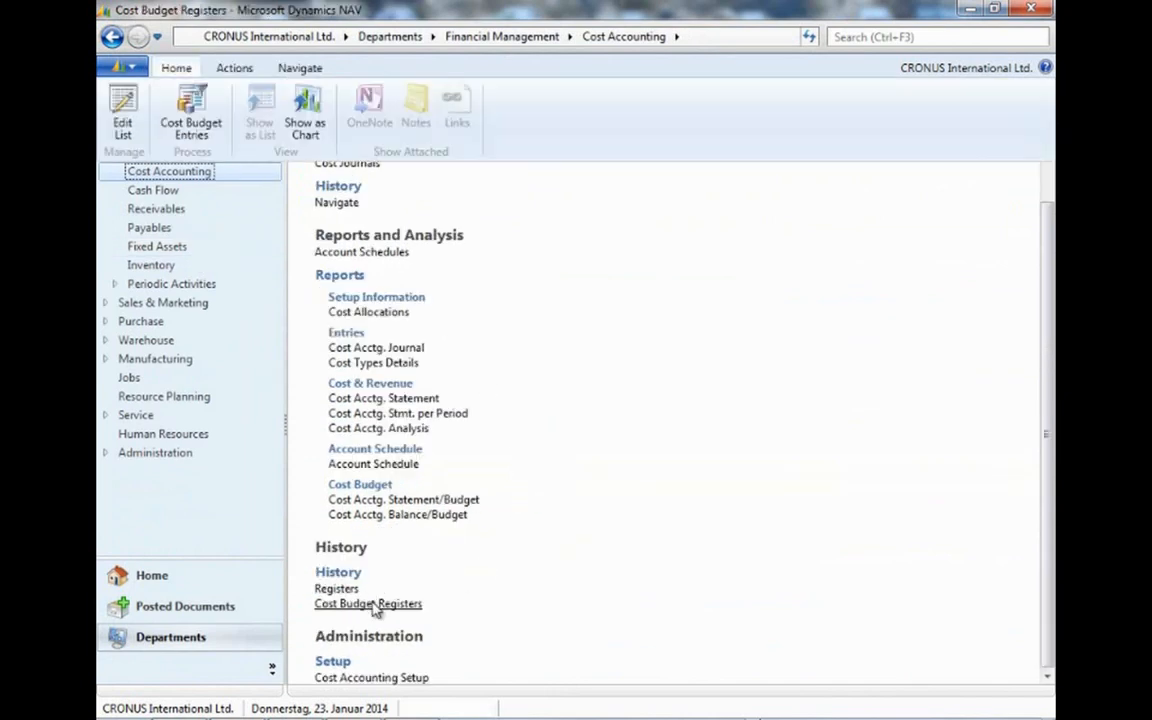
left_click(410, 317)
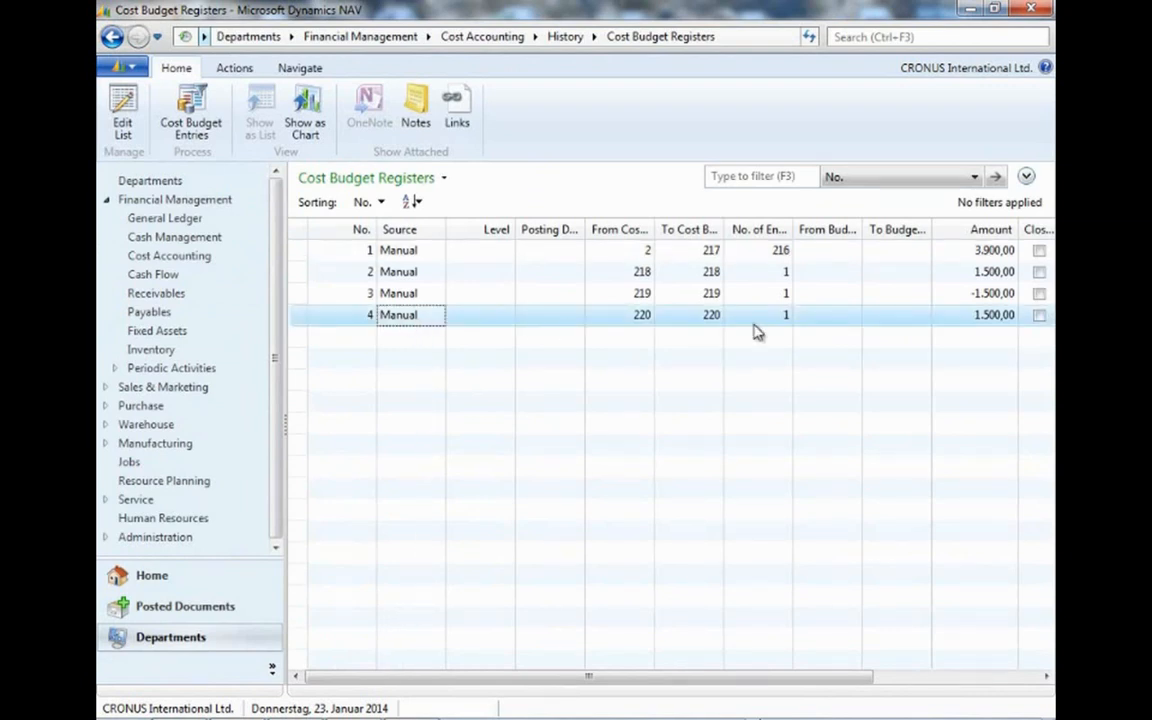
left_click(424, 274)
left_click(420, 300)
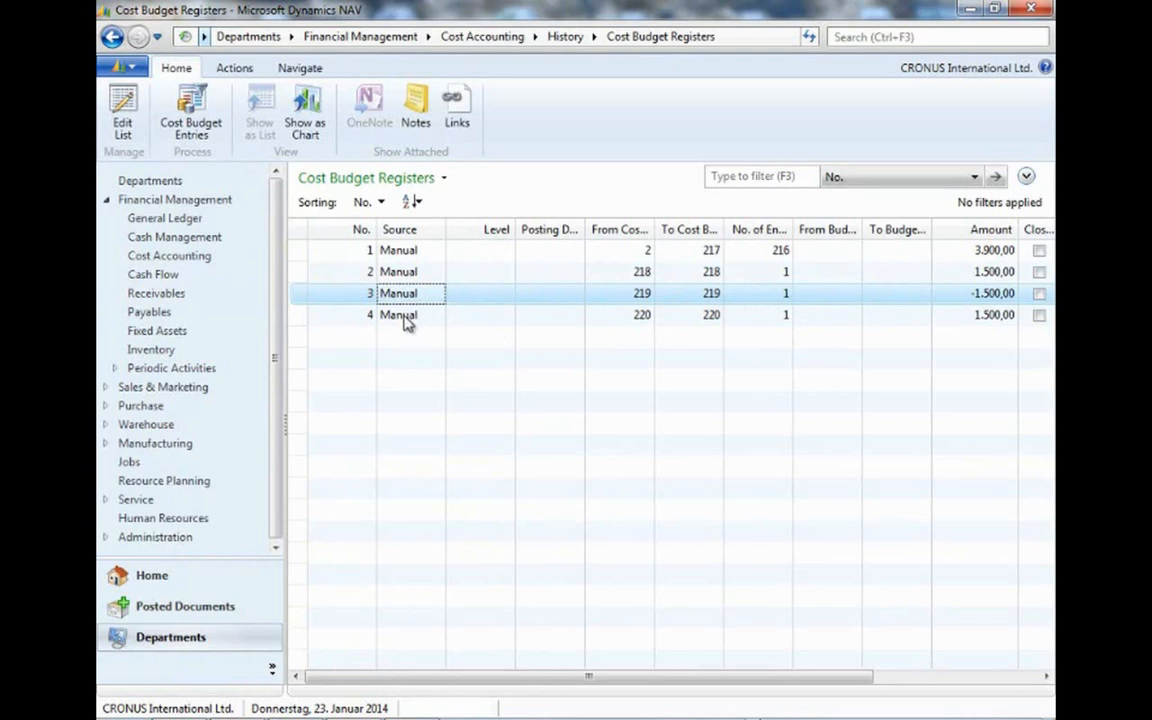
left_click(410, 318)
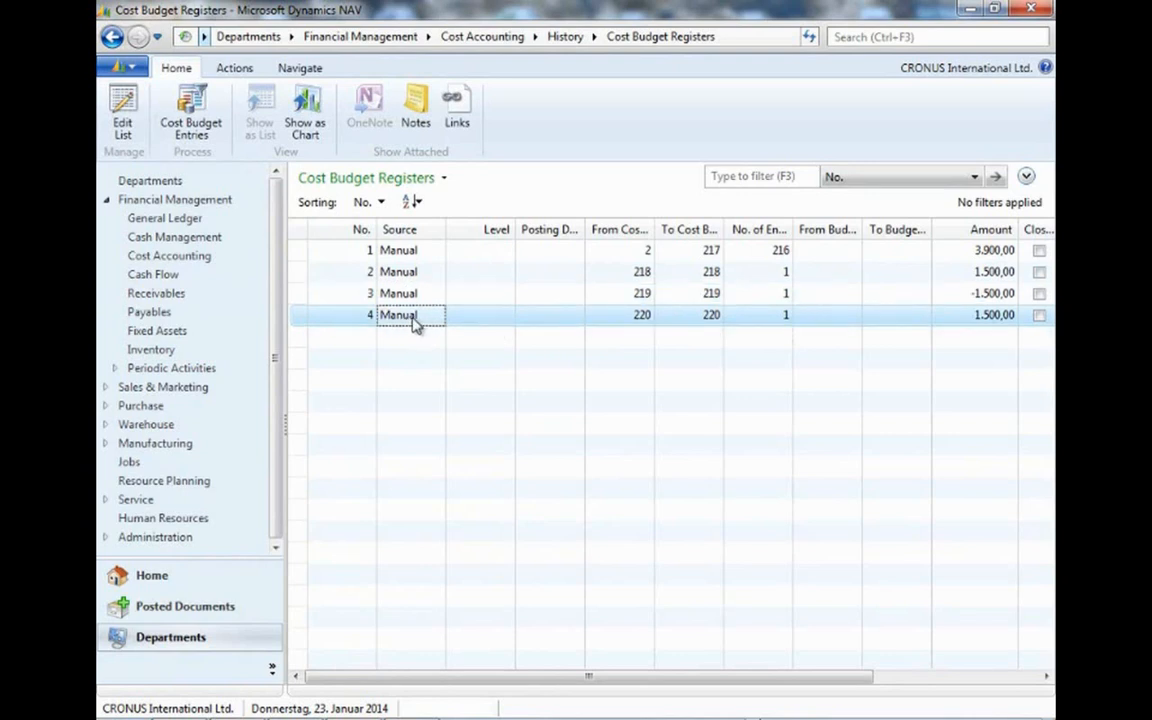
Inspect the cost budget entries behind register 4, then close the entries and the register window.
double_click(415, 318)
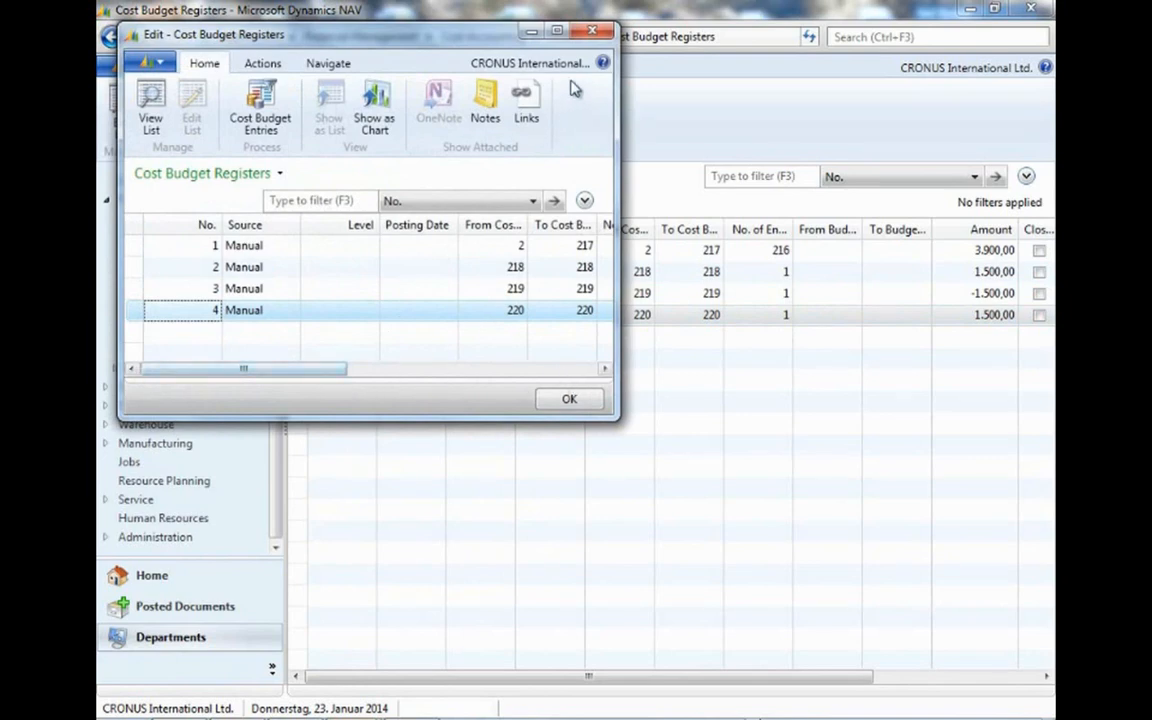
left_click_drag(329, 378, 493, 383)
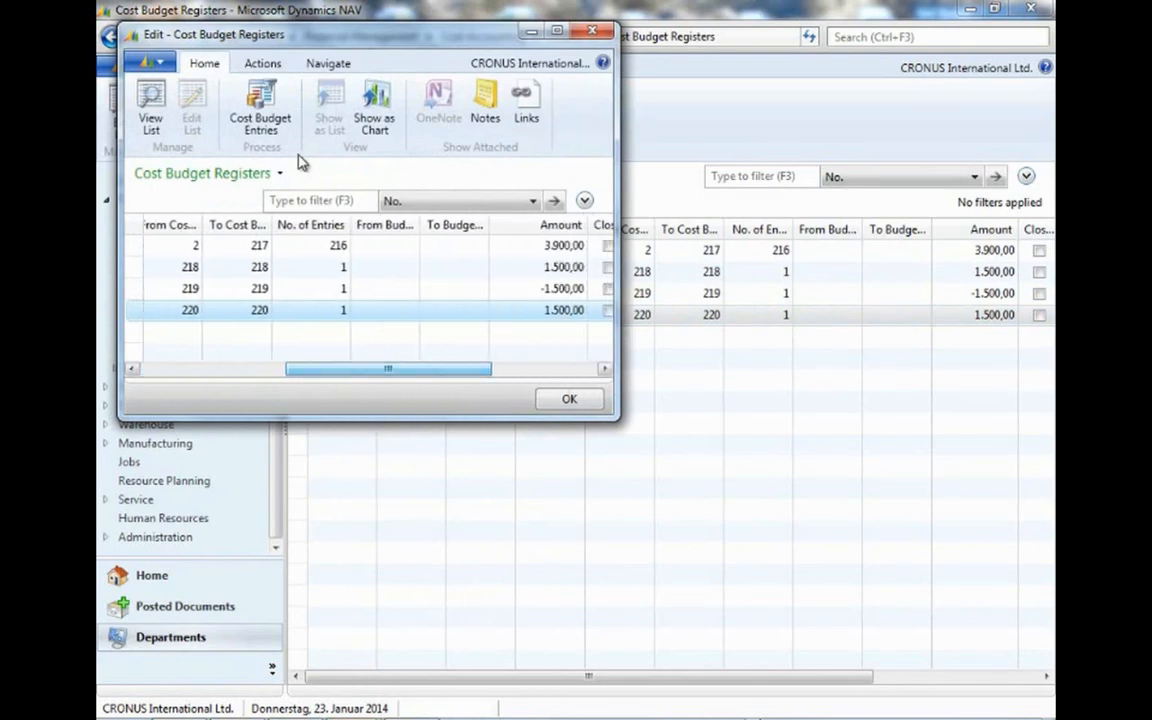
left_click(258, 120)
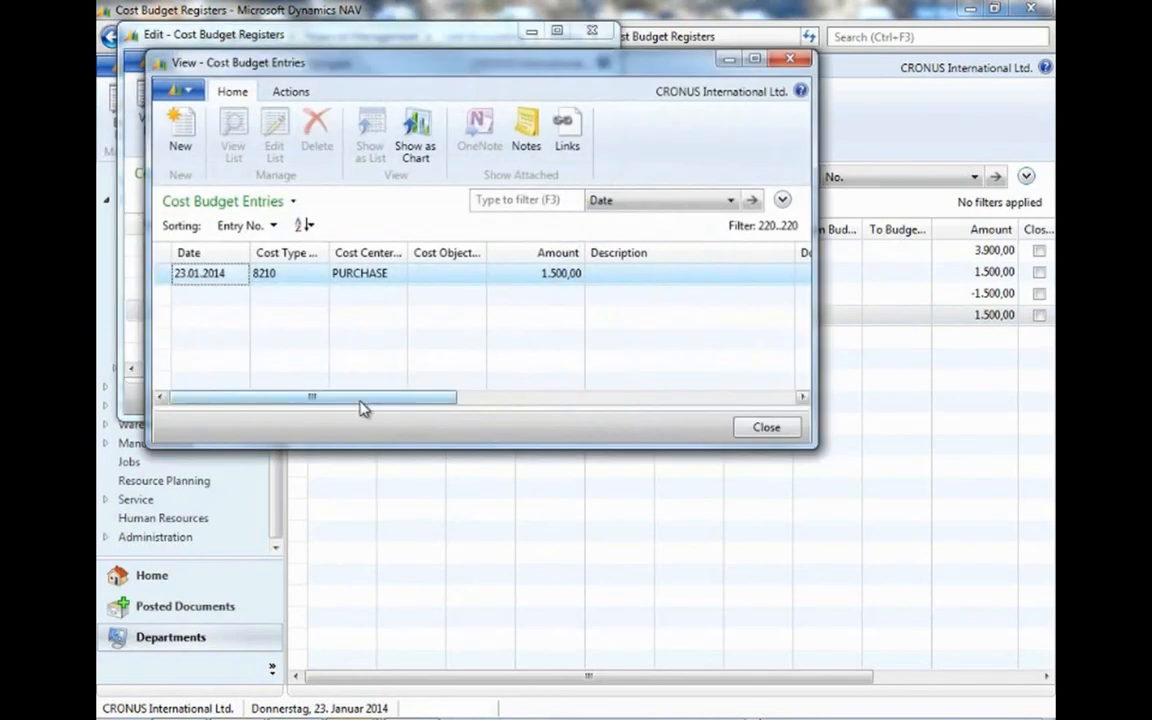
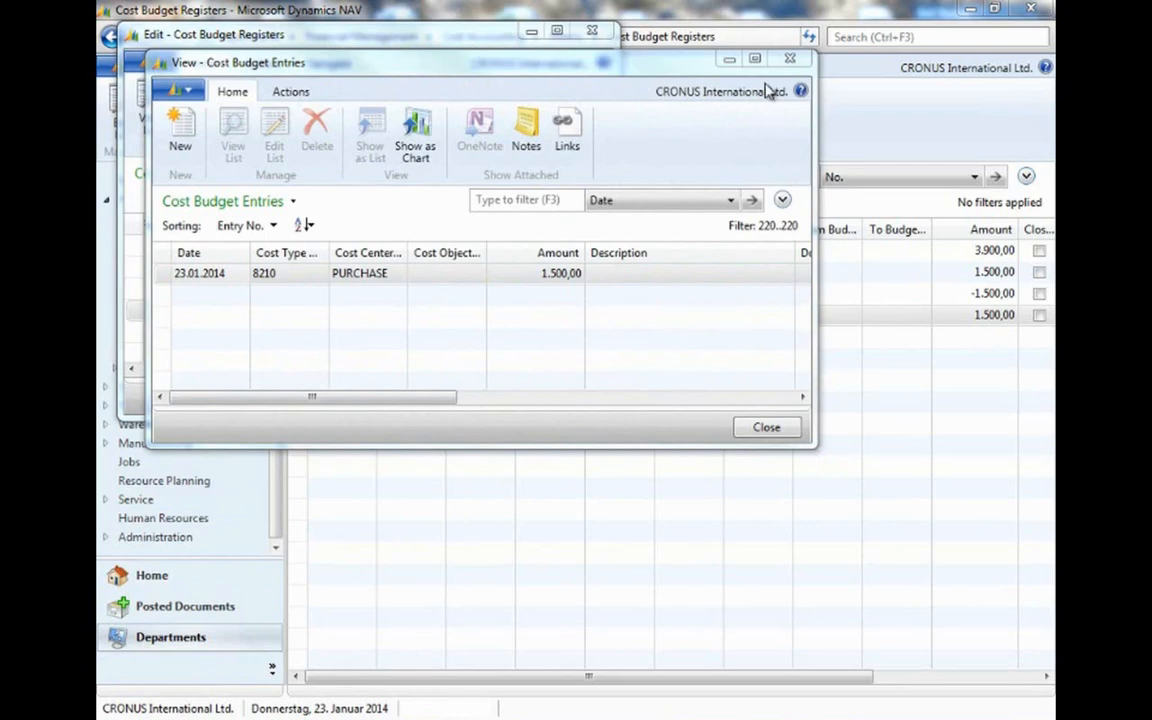
left_click(766, 429)
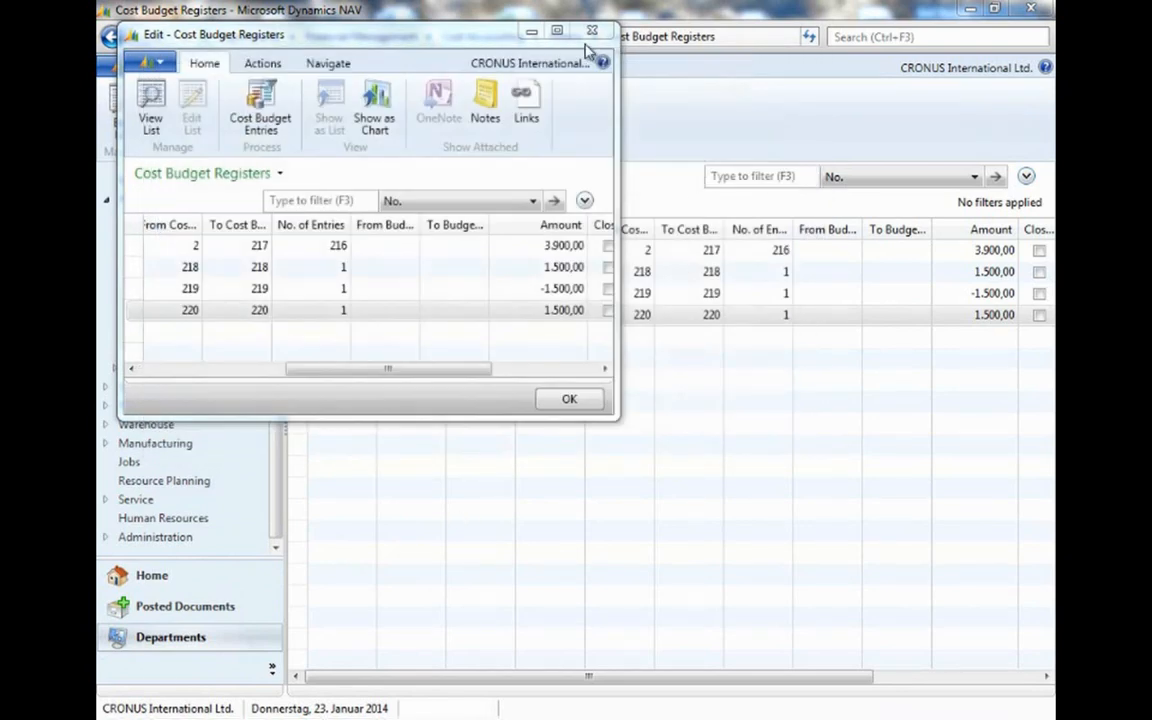
left_click(581, 42)
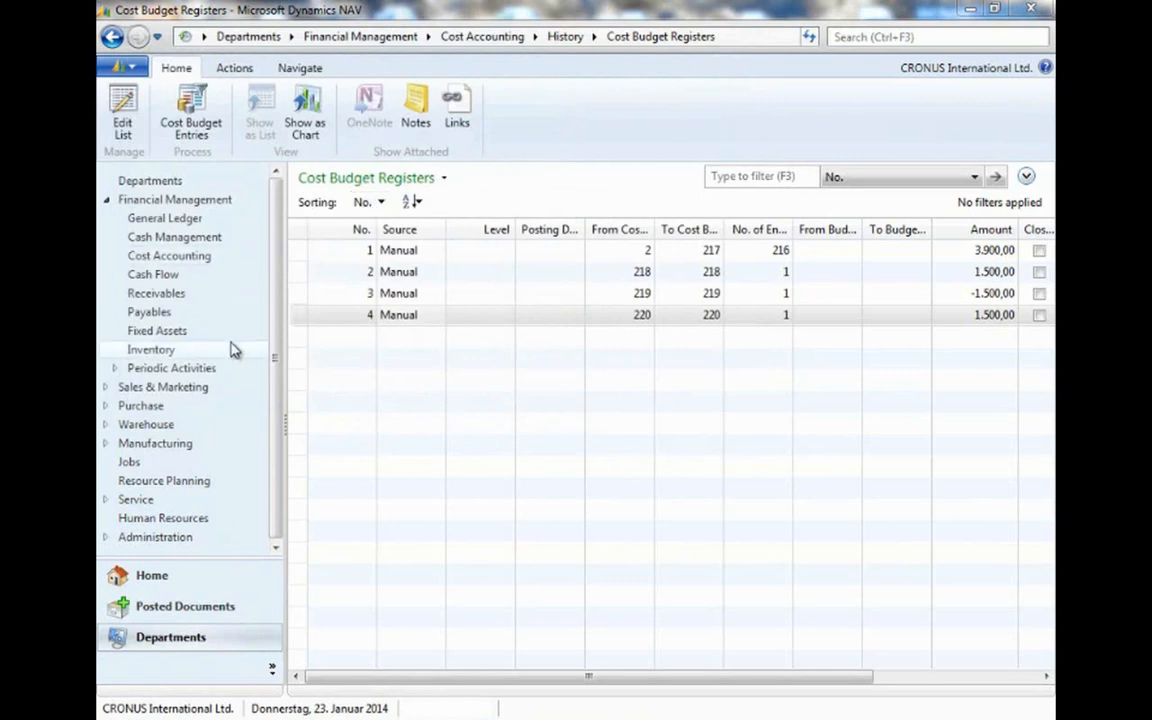
Open the periodic Transfer Budget to Actual task and filter it on budget DEFAULT and date 23012014.
left_click(224, 370)
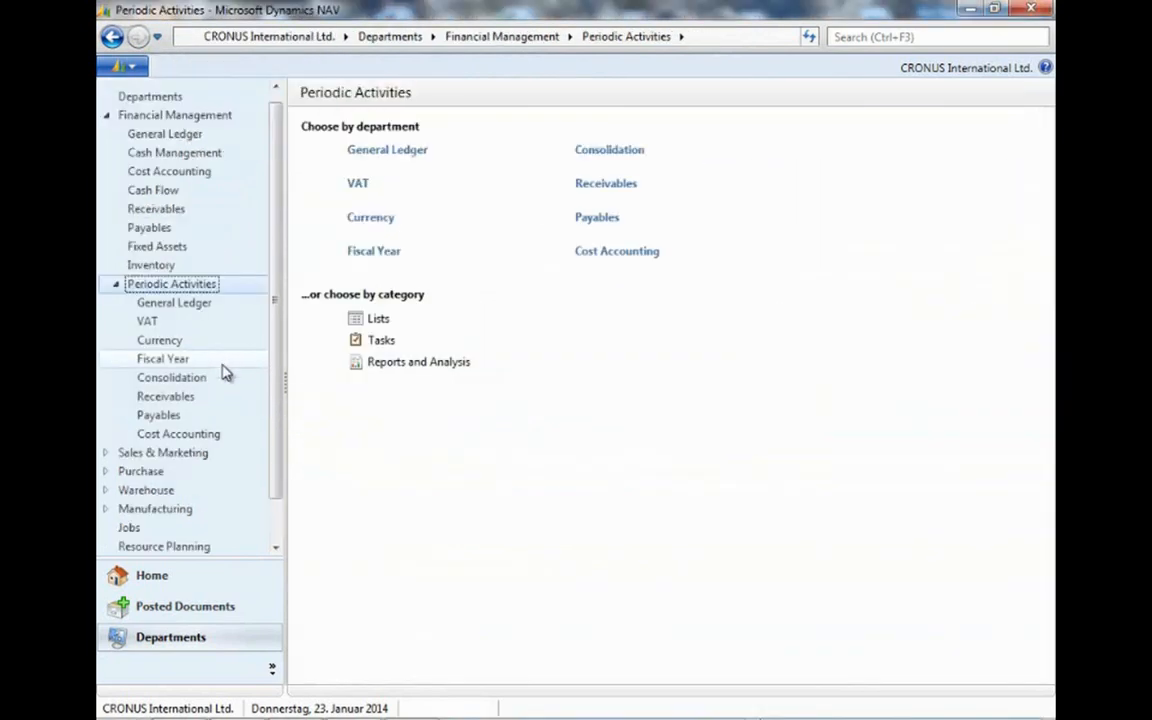
left_click(626, 254)
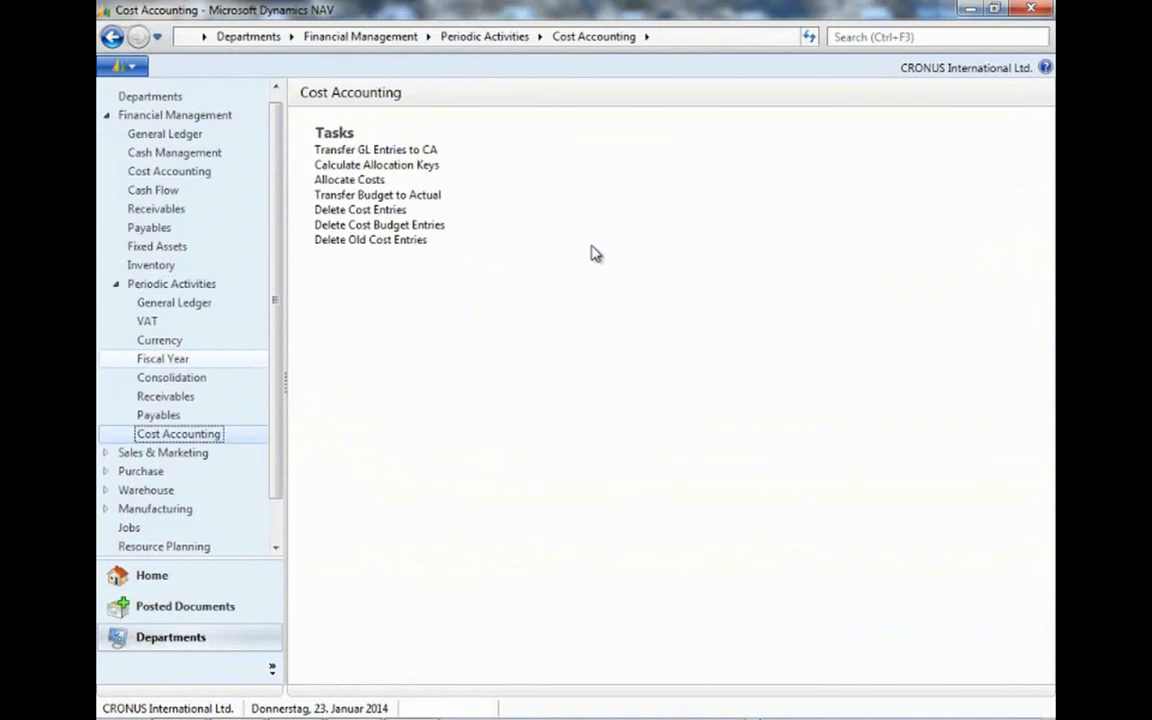
left_click(426, 196)
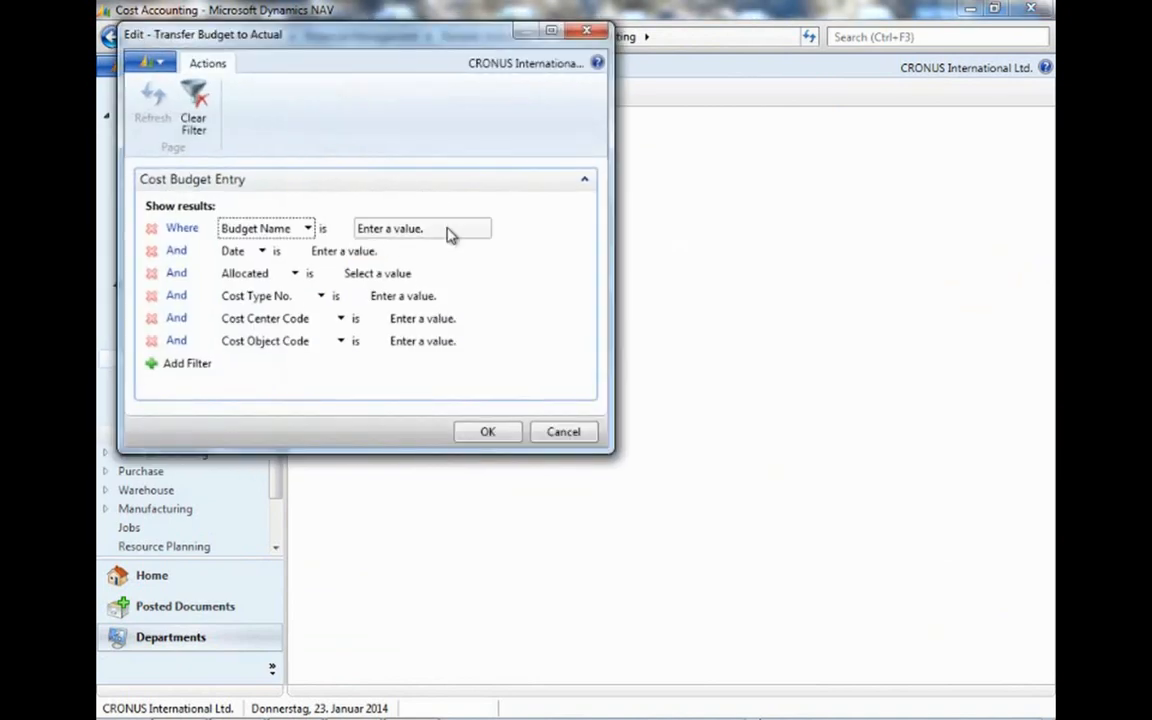
left_click(445, 230)
left_click(483, 229)
left_click(393, 268)
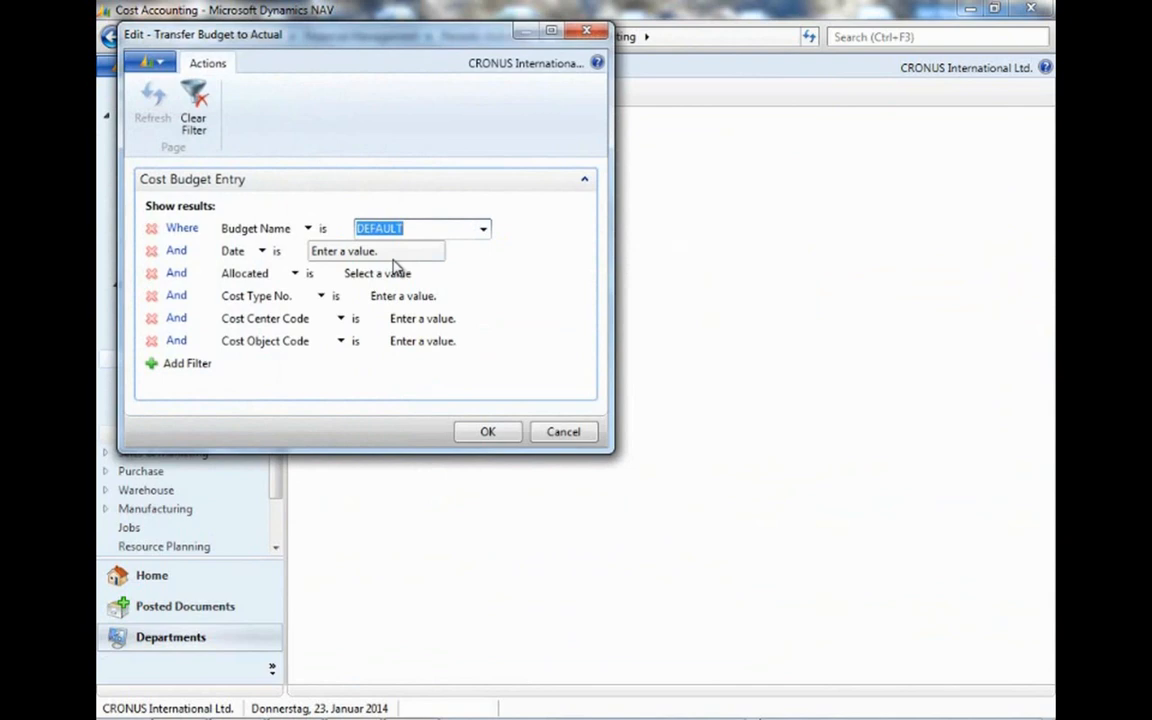
left_click(346, 254)
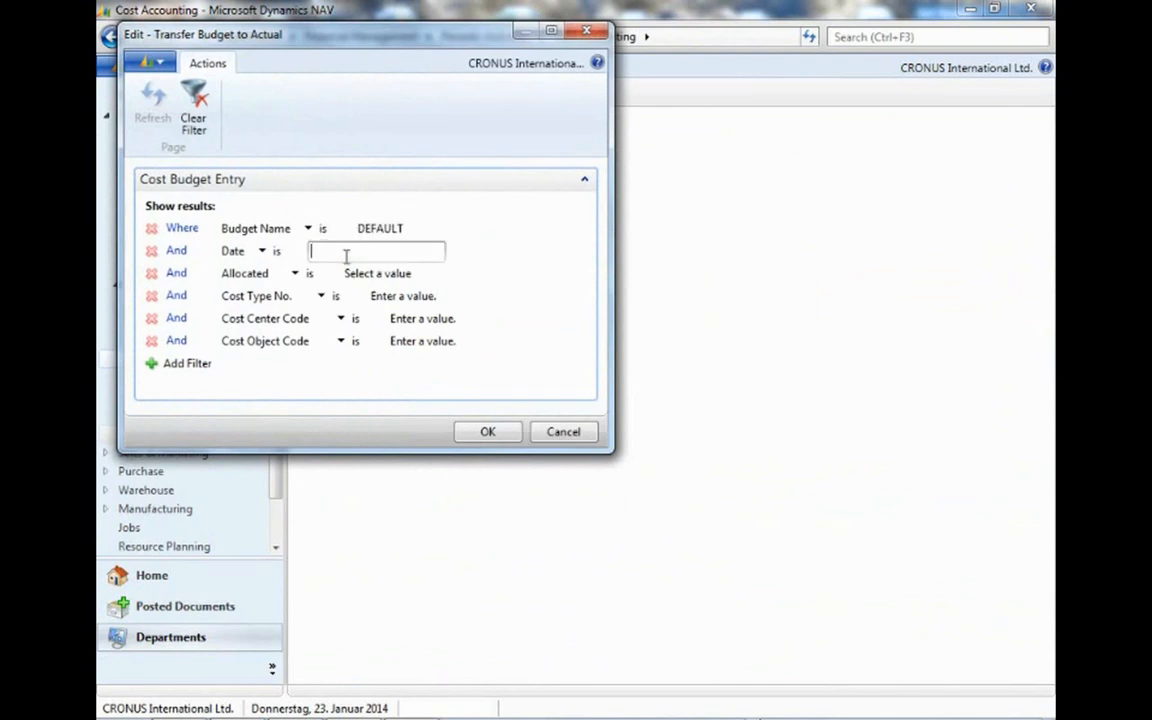
type("23012014")
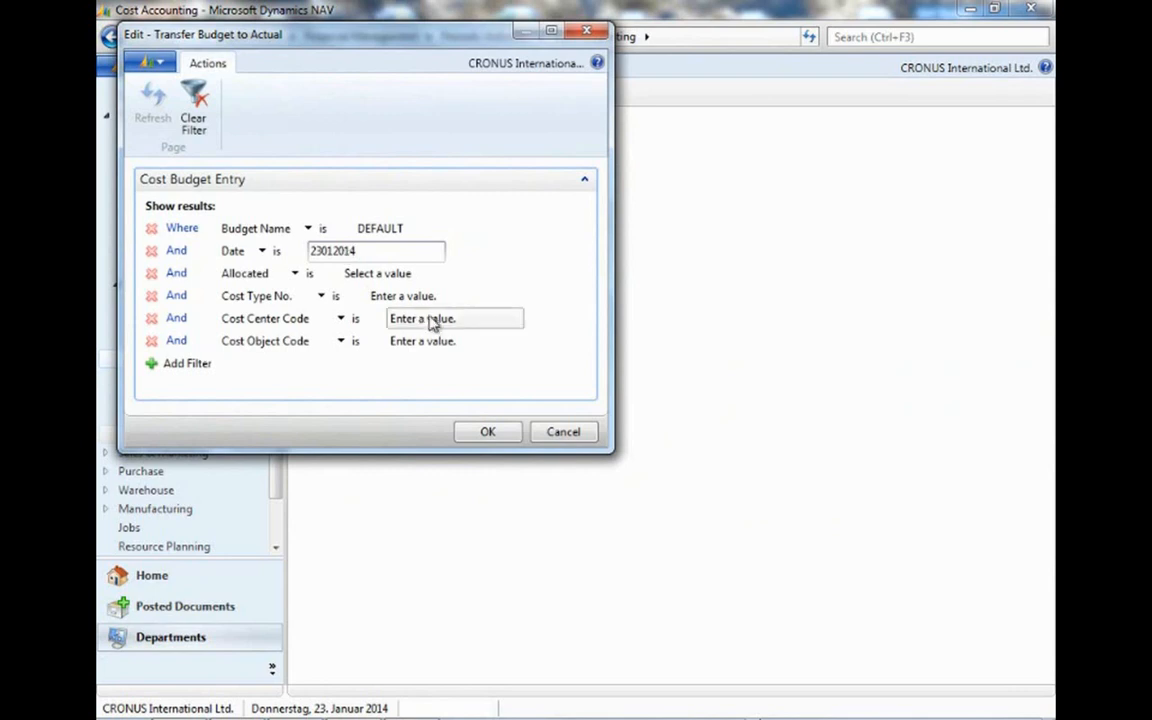
Limit the transfer to cost center PURCHASE, run it, and agree to copy the entries to actual costs.
left_click(430, 319)
left_click(515, 322)
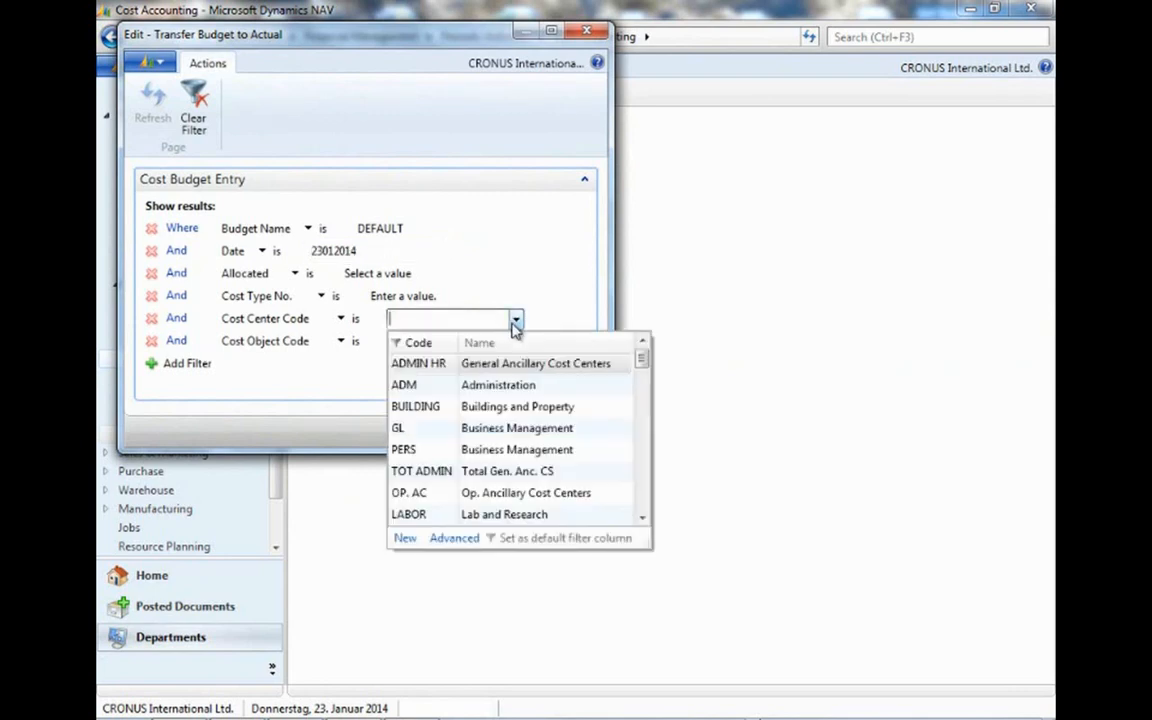
left_click_drag(648, 368, 641, 503)
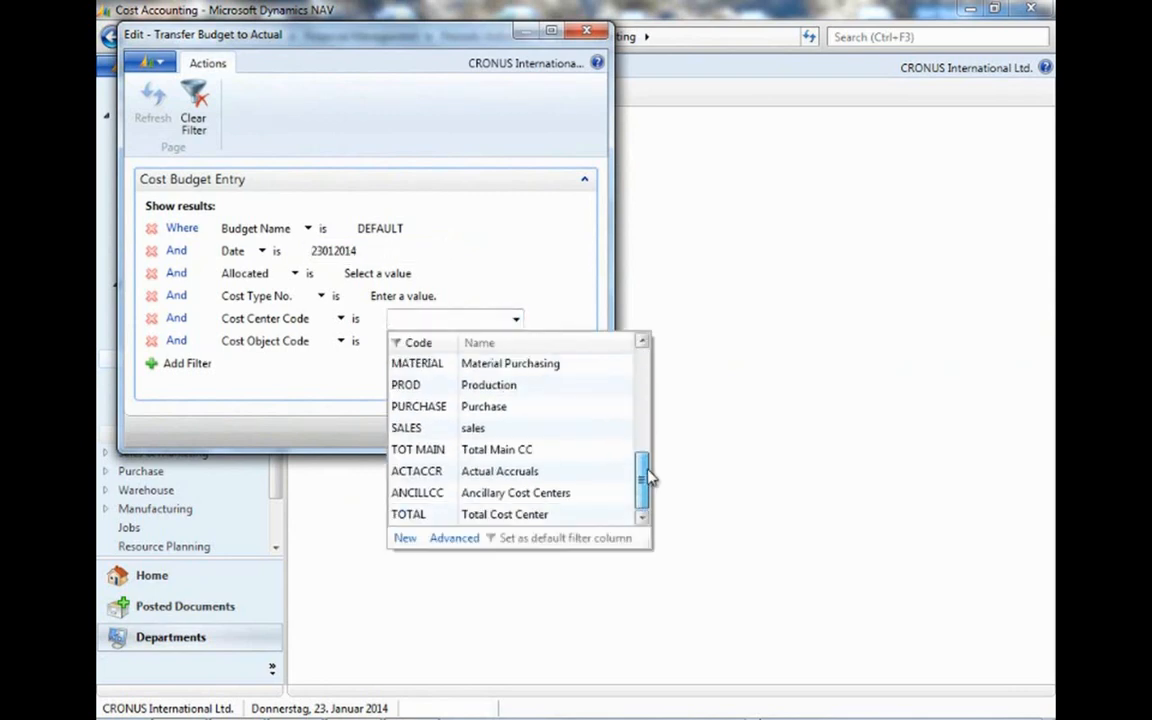
left_click(427, 406)
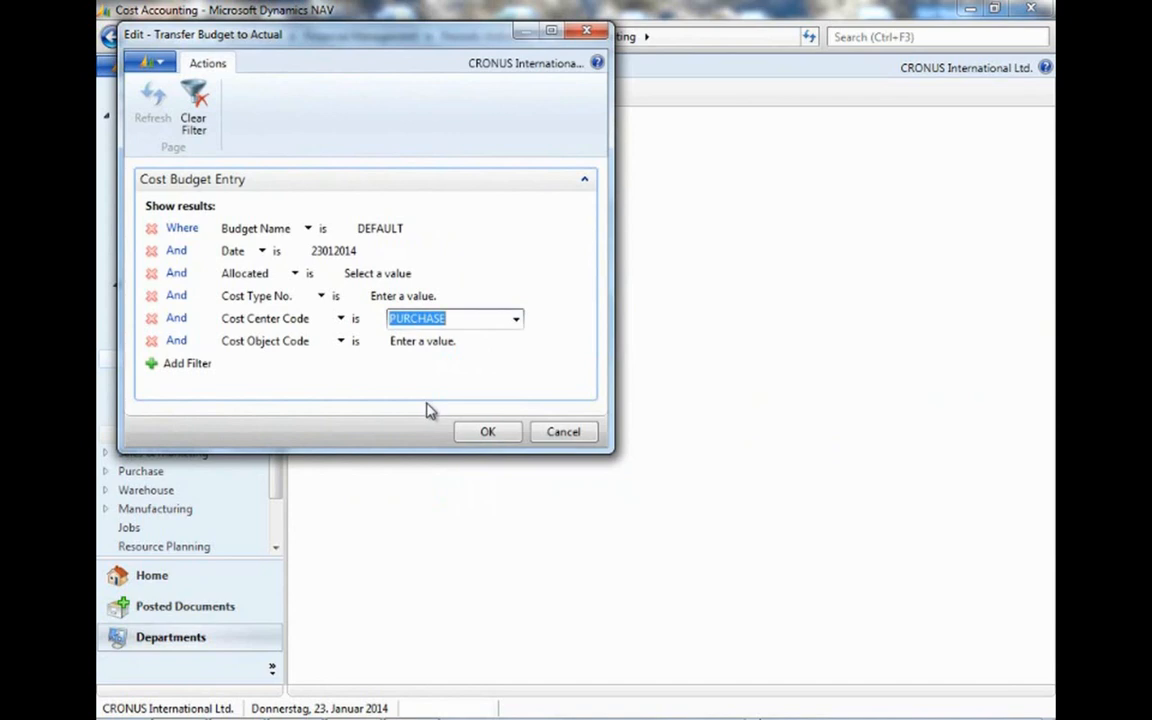
left_click(487, 434)
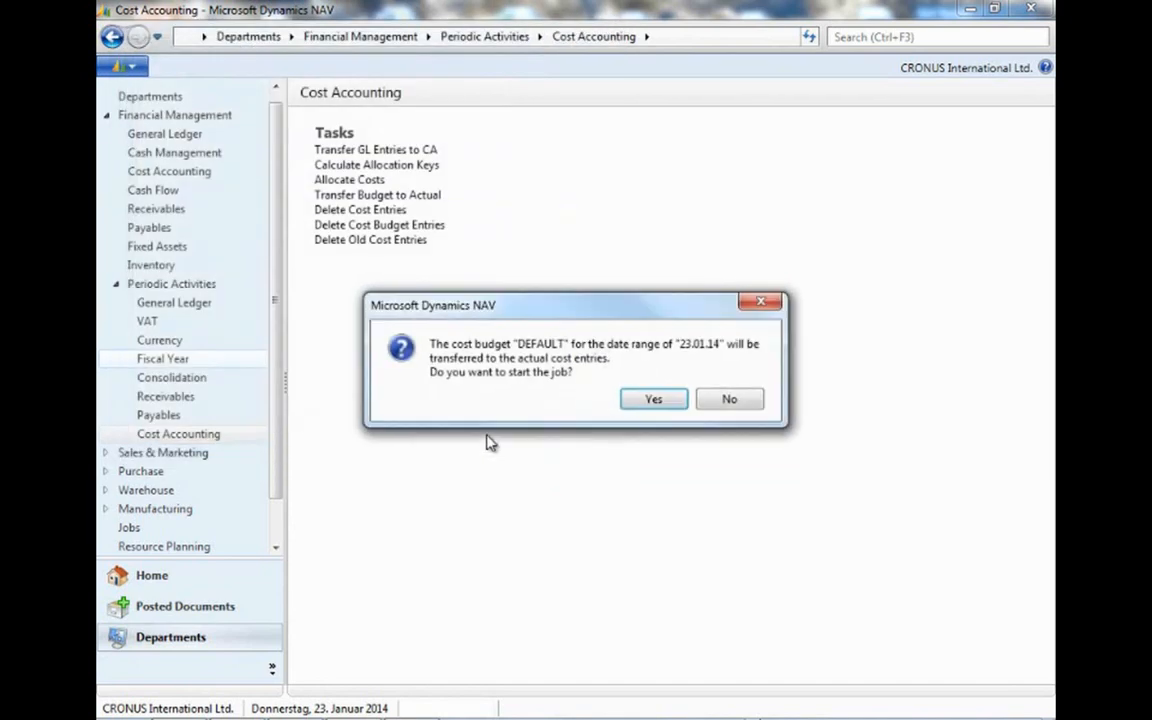
left_click(673, 403)
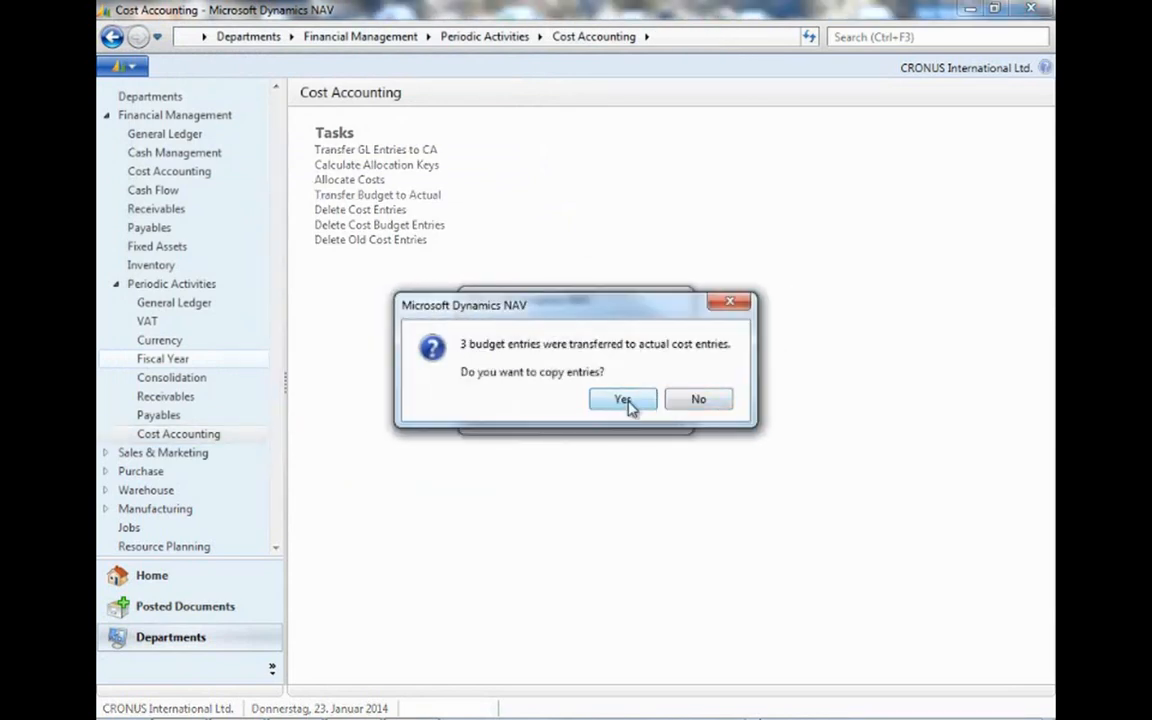
left_click(627, 404)
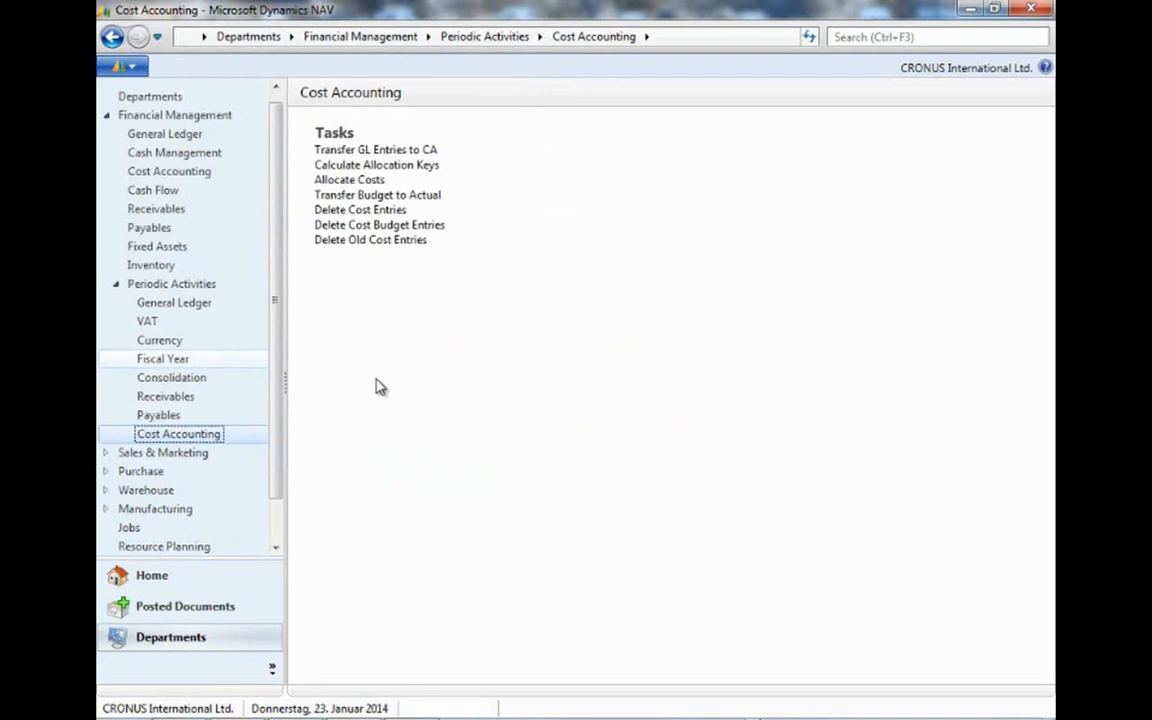
Open the Cost Accounting history Registers, select the Transfer from Budget register and widen the Source column to show its full text.
left_click(203, 174)
scroll(463, 503, "down", 3)
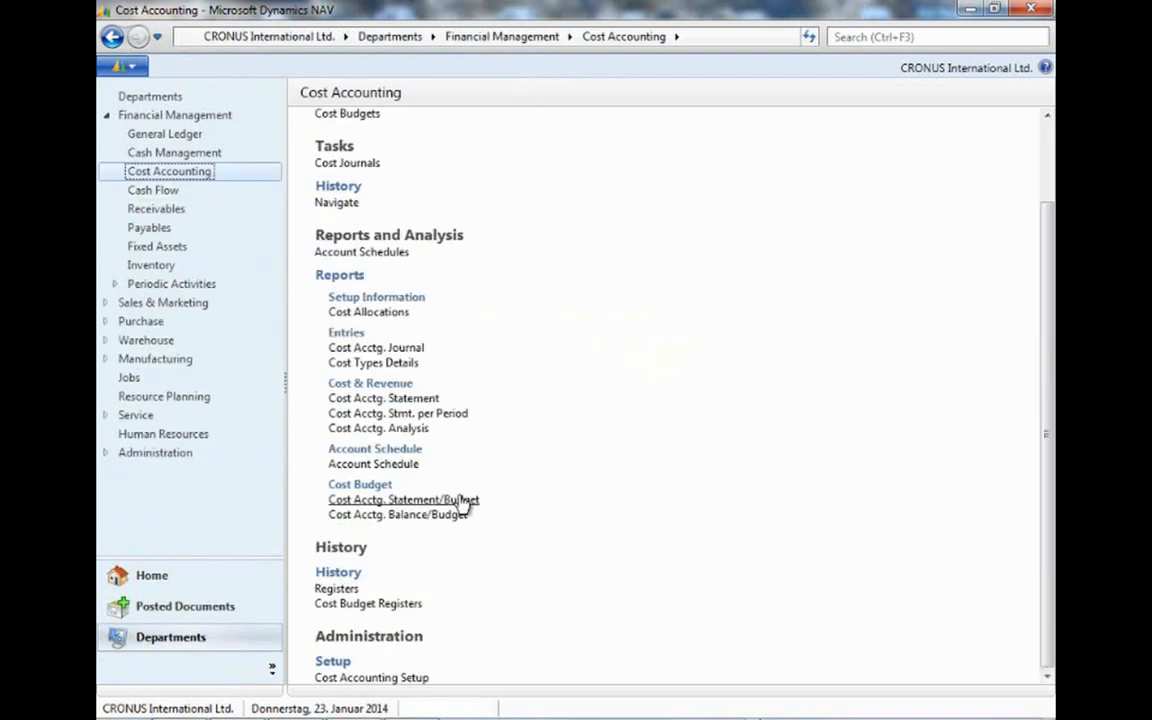
left_click(340, 590)
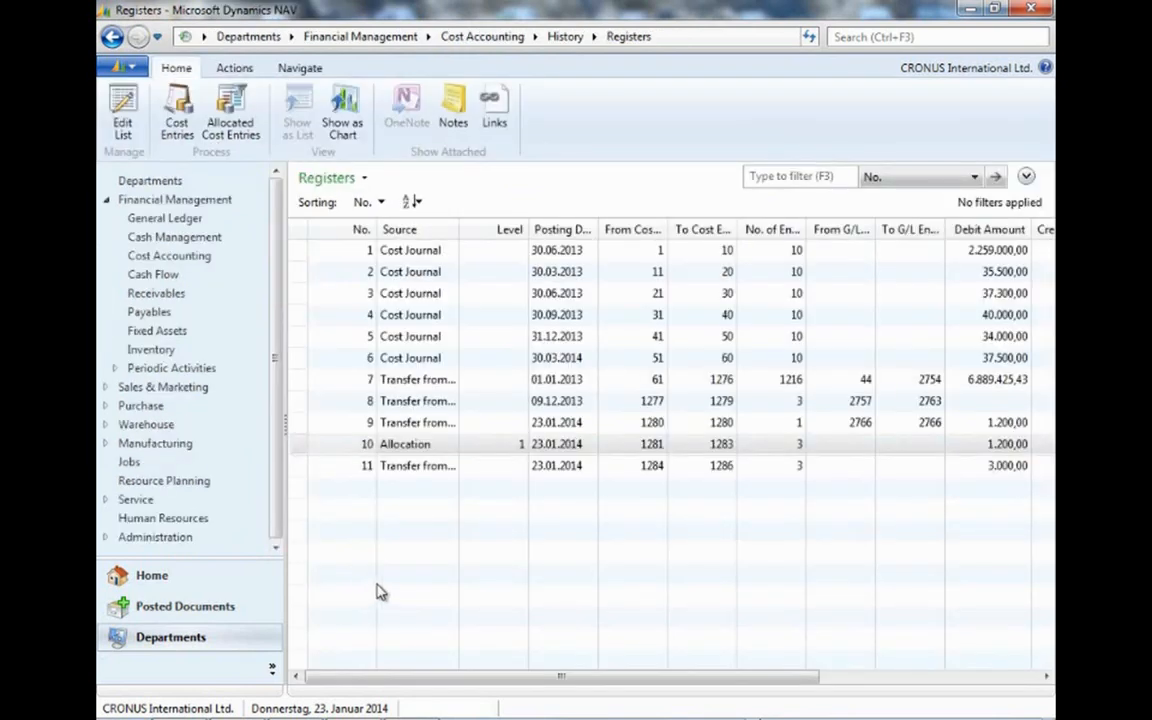
left_click(433, 467)
left_click_drag(459, 230, 513, 230)
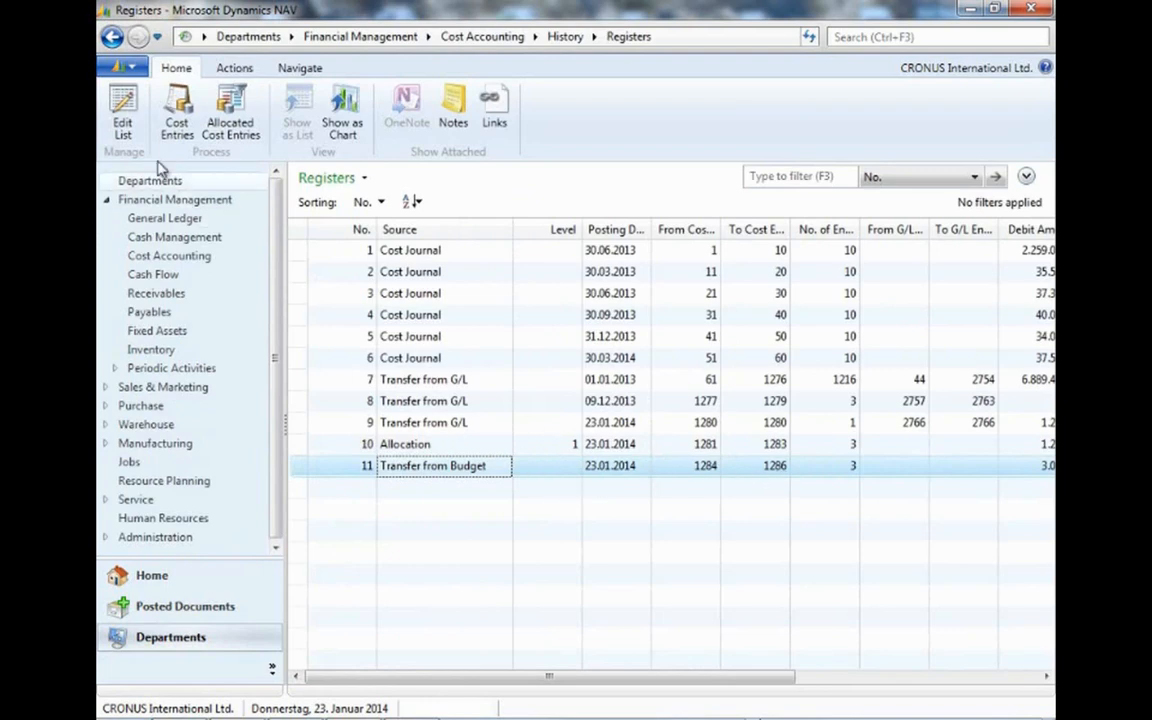
Inspect the cost entries behind the Transfer from Budget register, comparing the amounts for cost center PURCHASE, and close the entries.
left_click(170, 128)
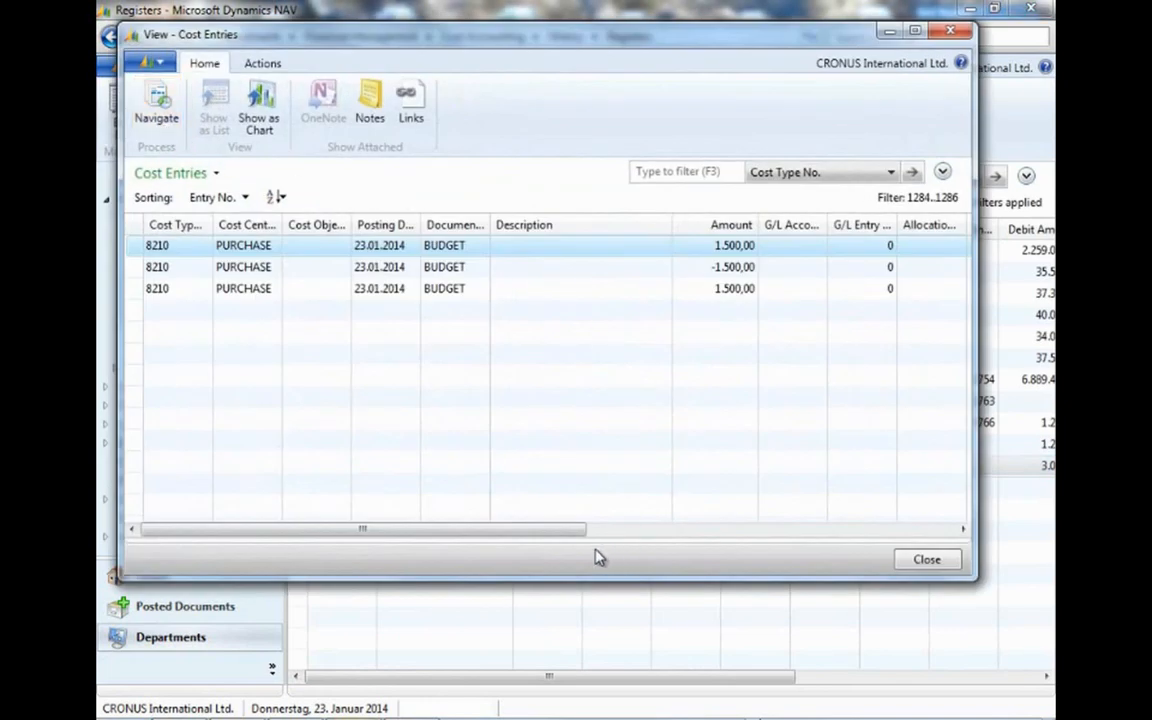
left_click(508, 267)
left_click(516, 253)
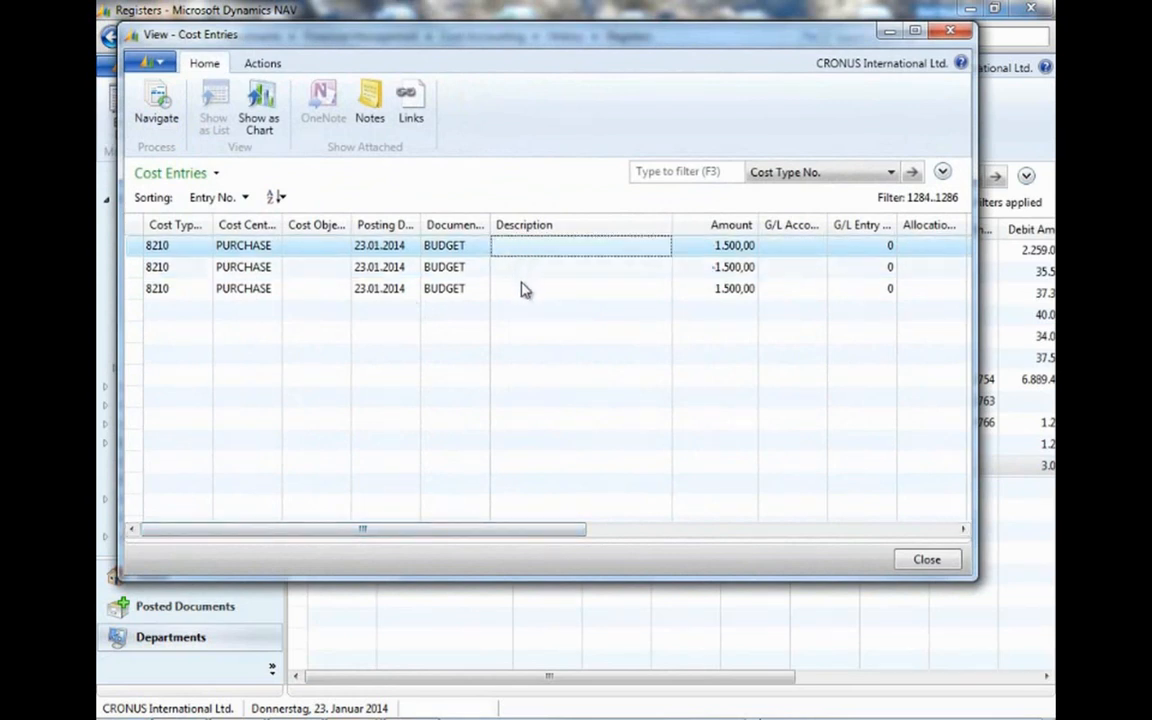
left_click(636, 264)
left_click(630, 254)
left_click(621, 273)
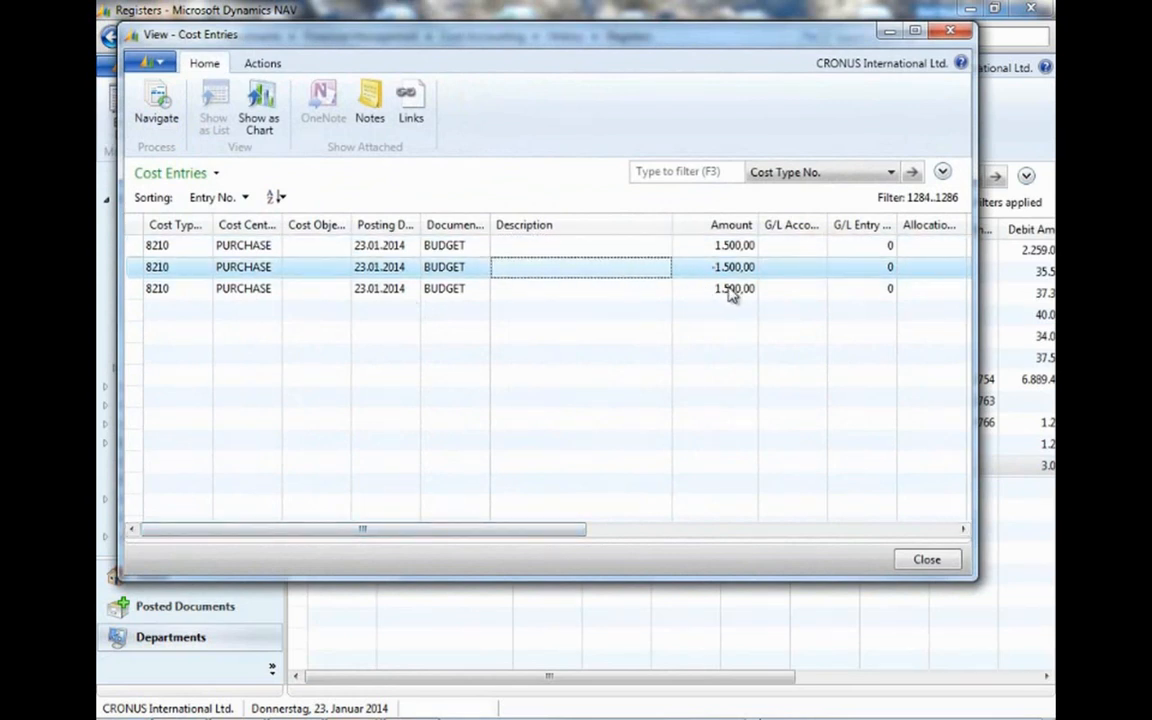
left_click(738, 292)
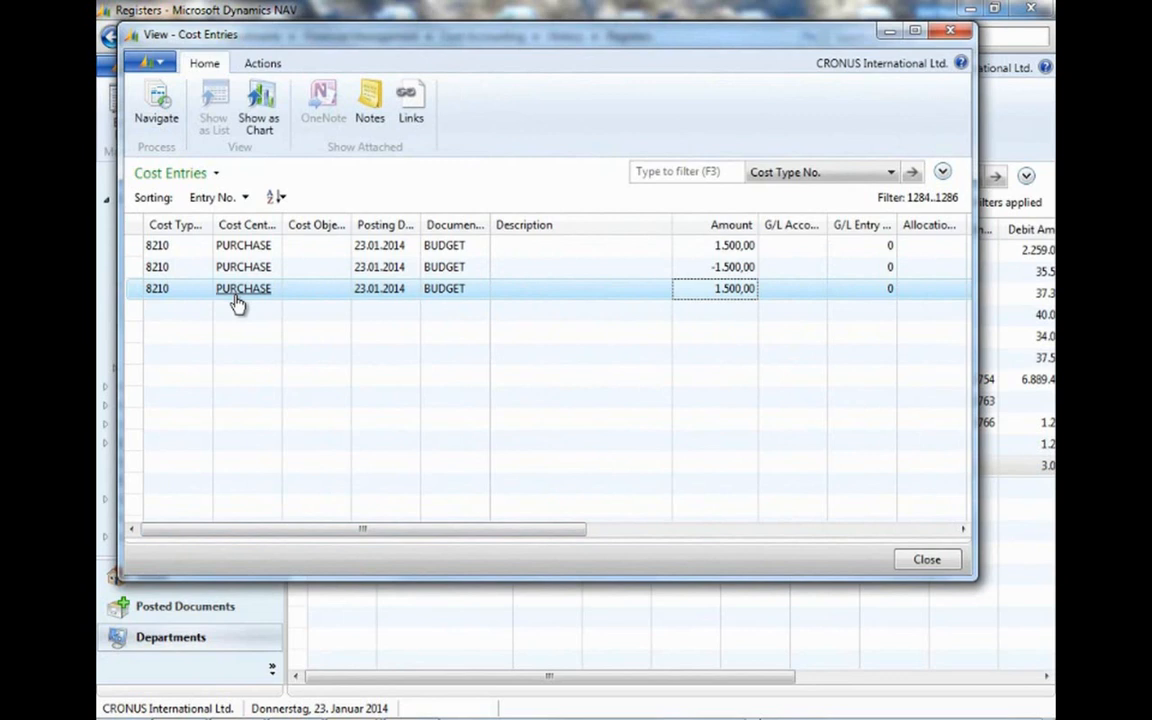
left_click(927, 560)
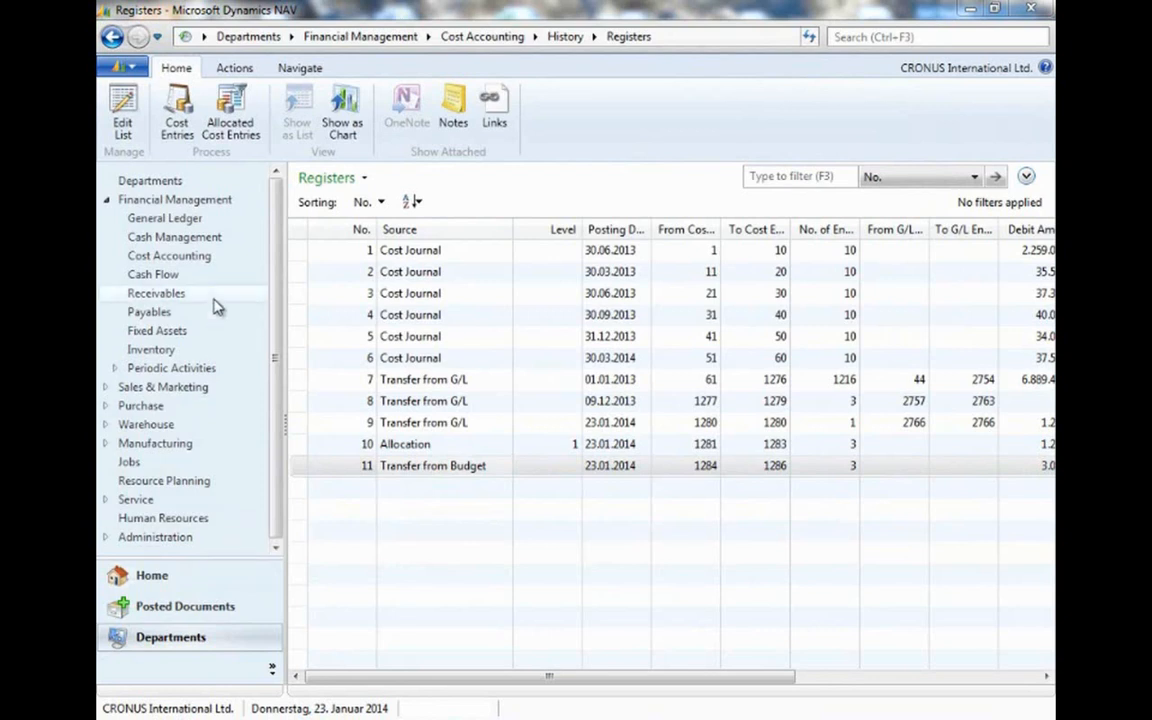
Open the Cost Allocations list and start Allocate Costs with the budget name DEFAULT.
left_click(169, 256)
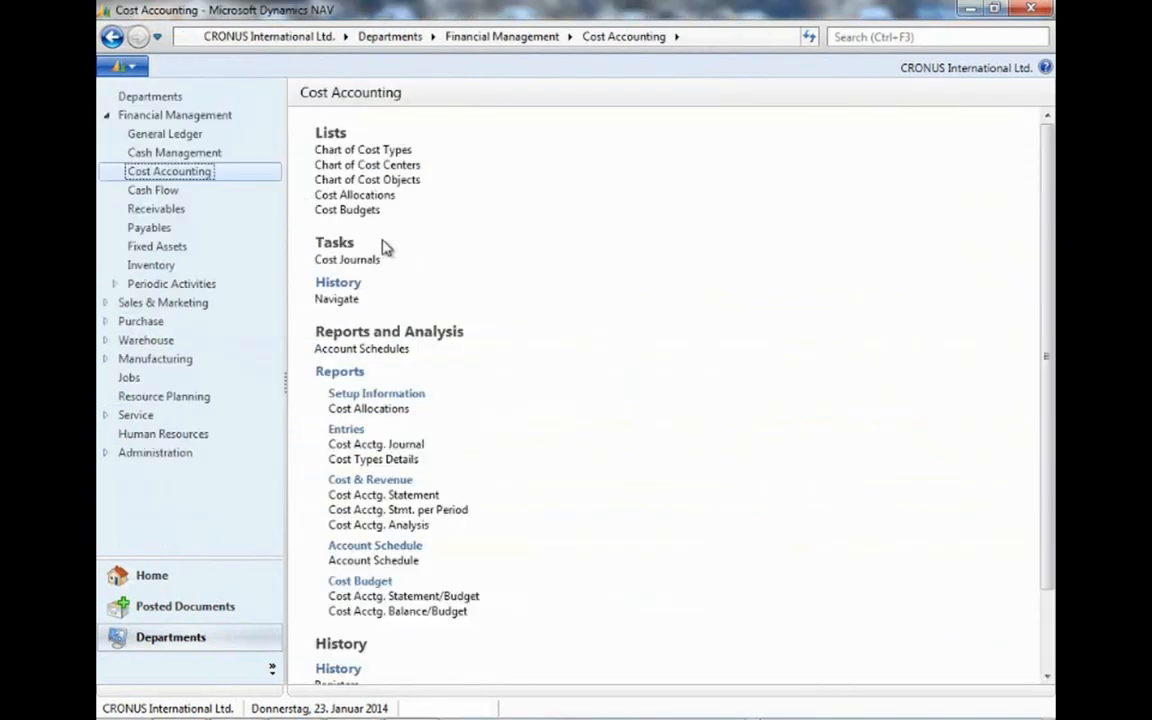
left_click(355, 194)
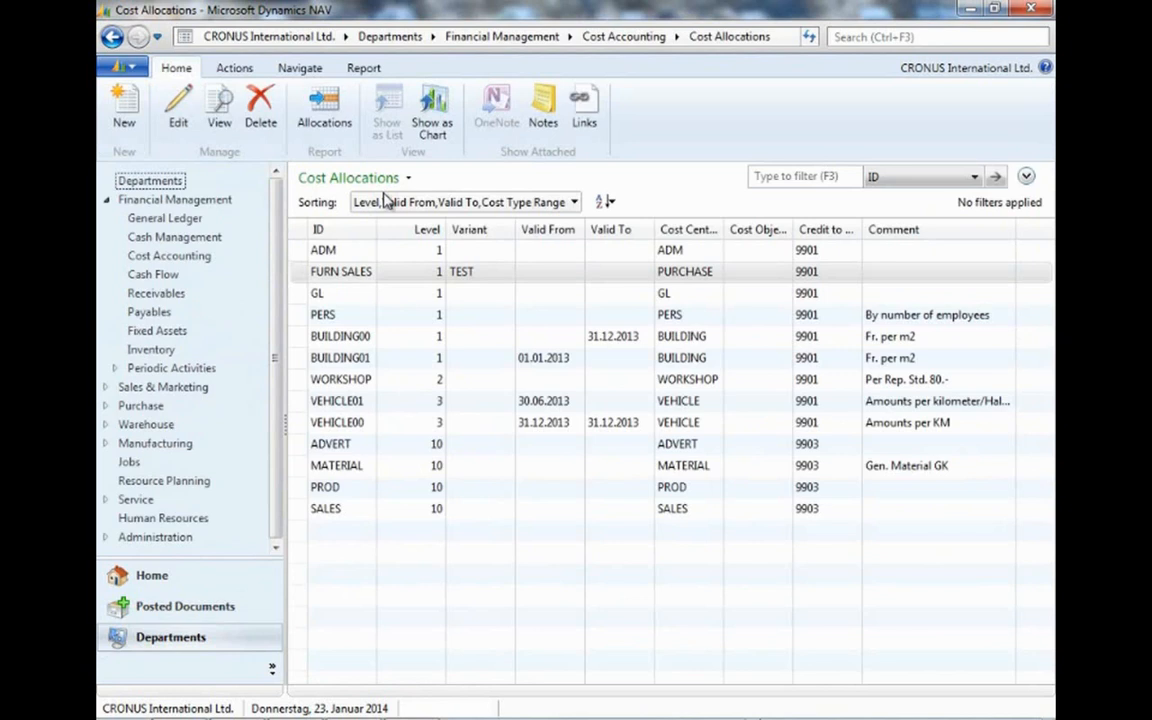
left_click(235, 68)
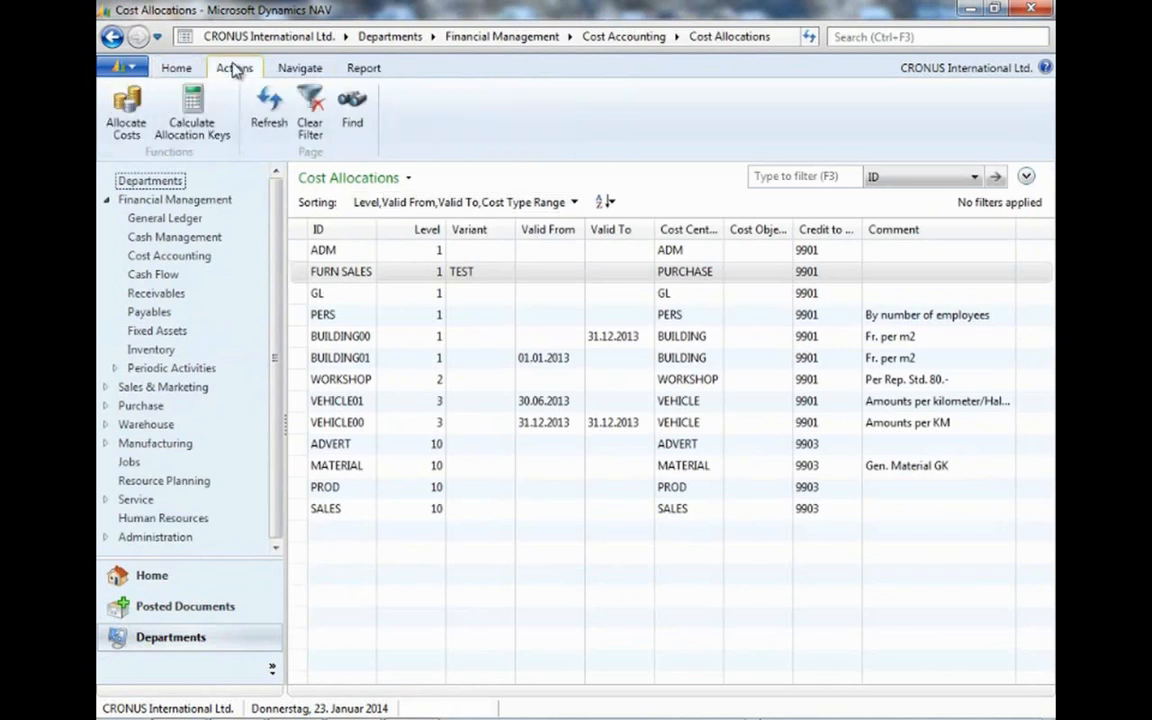
left_click(122, 116)
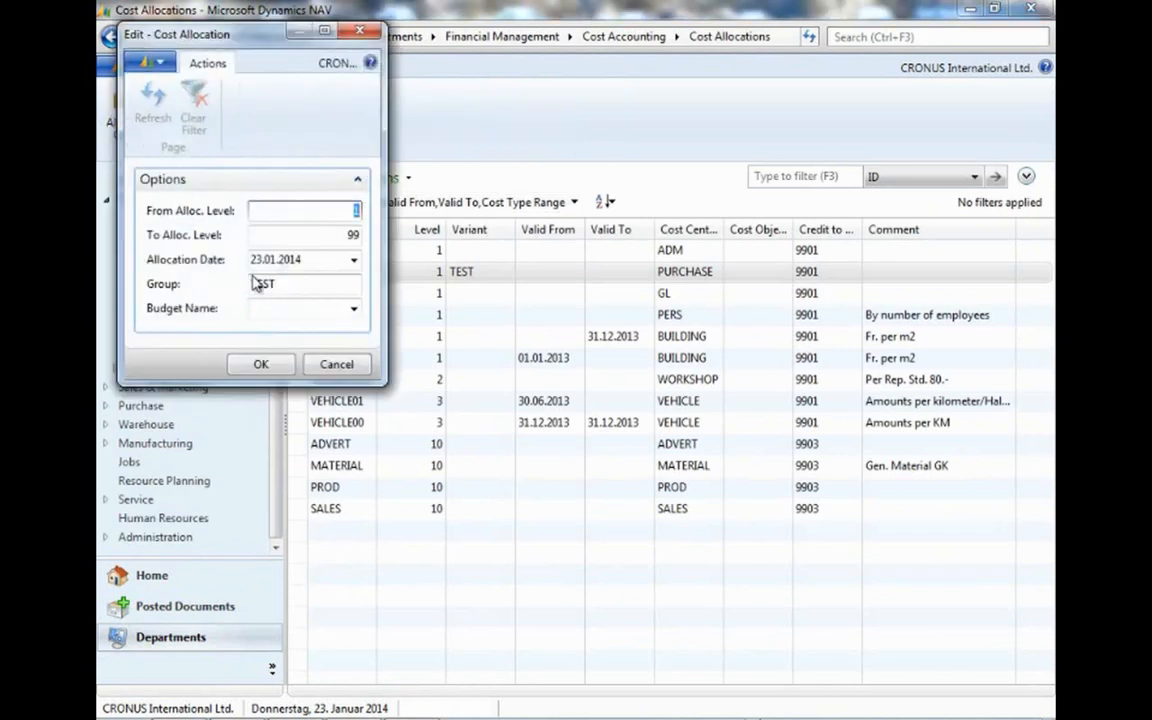
left_click(353, 308)
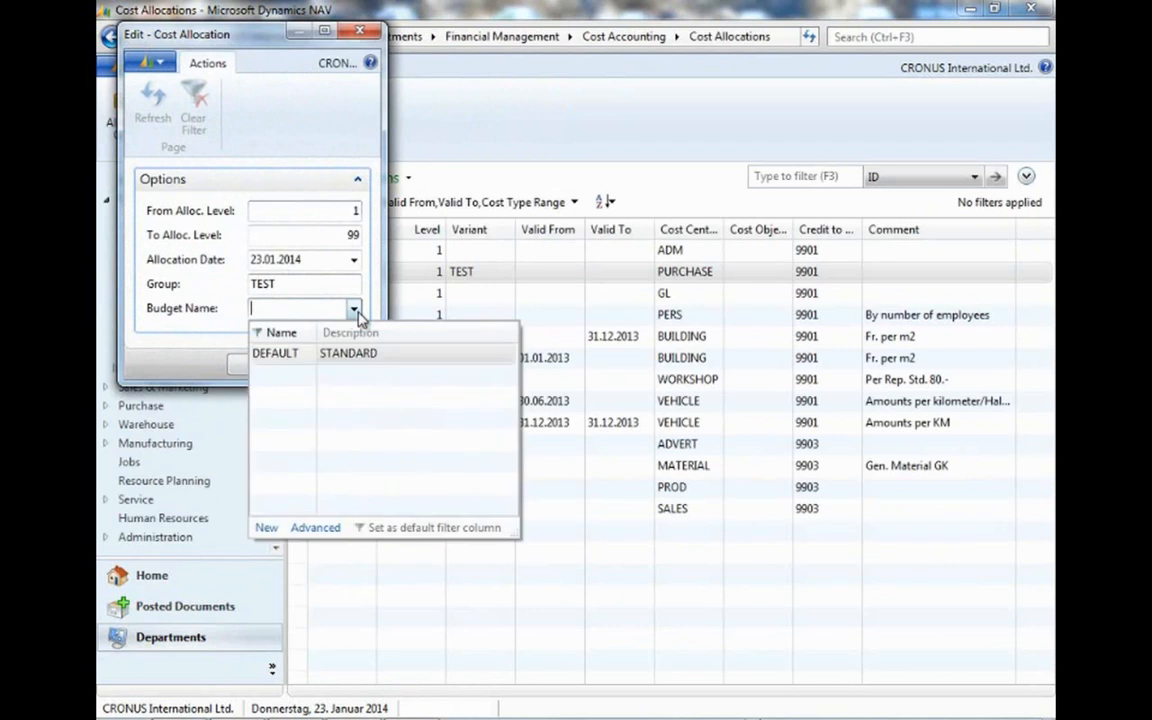
left_click(300, 355)
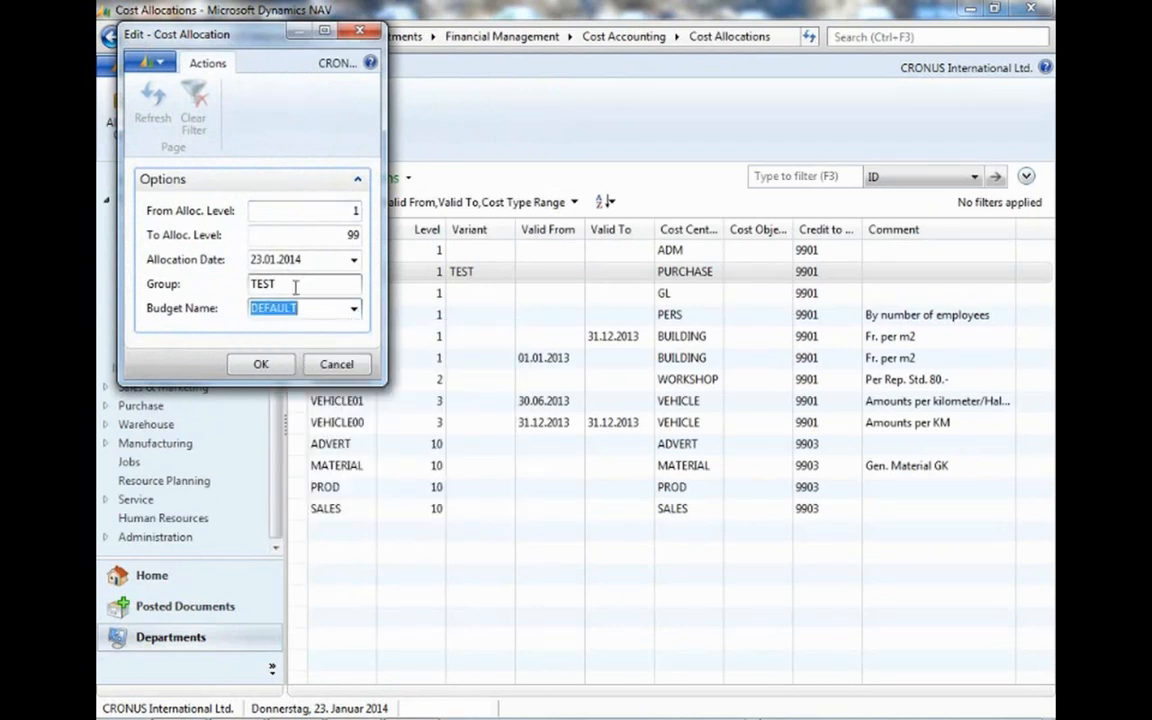
Run the budget cost allocation for group TEST, agree to start the job, and dismiss the completion message.
left_click(280, 285)
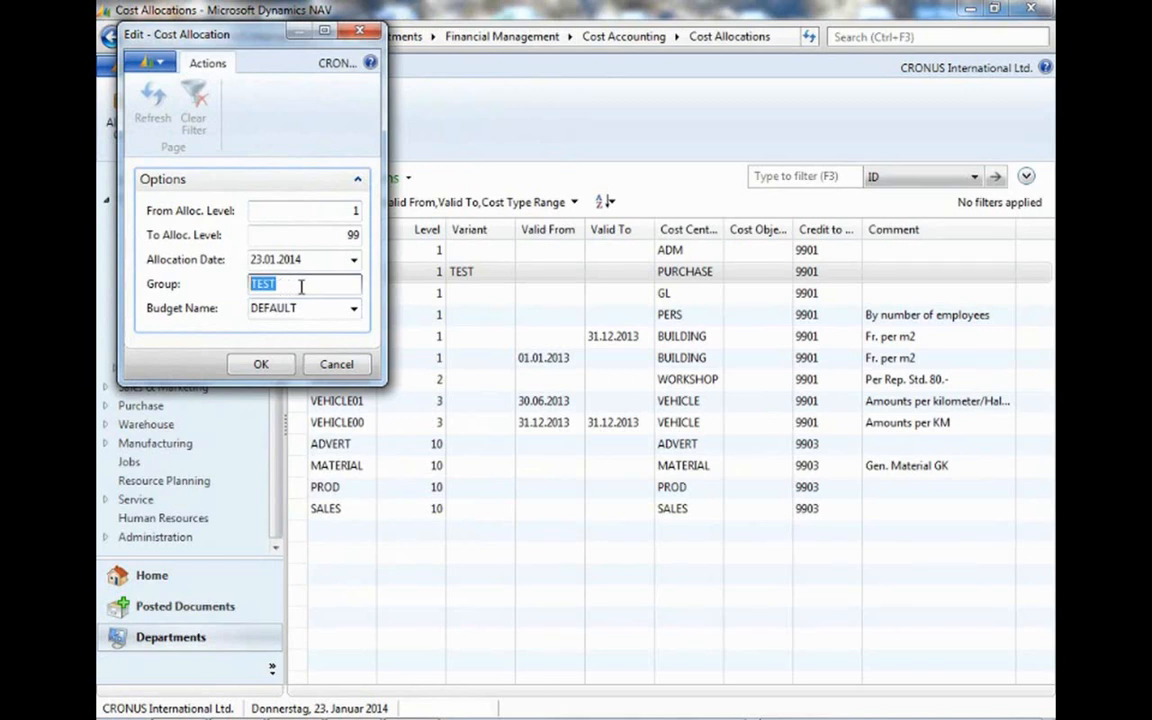
left_click(261, 364)
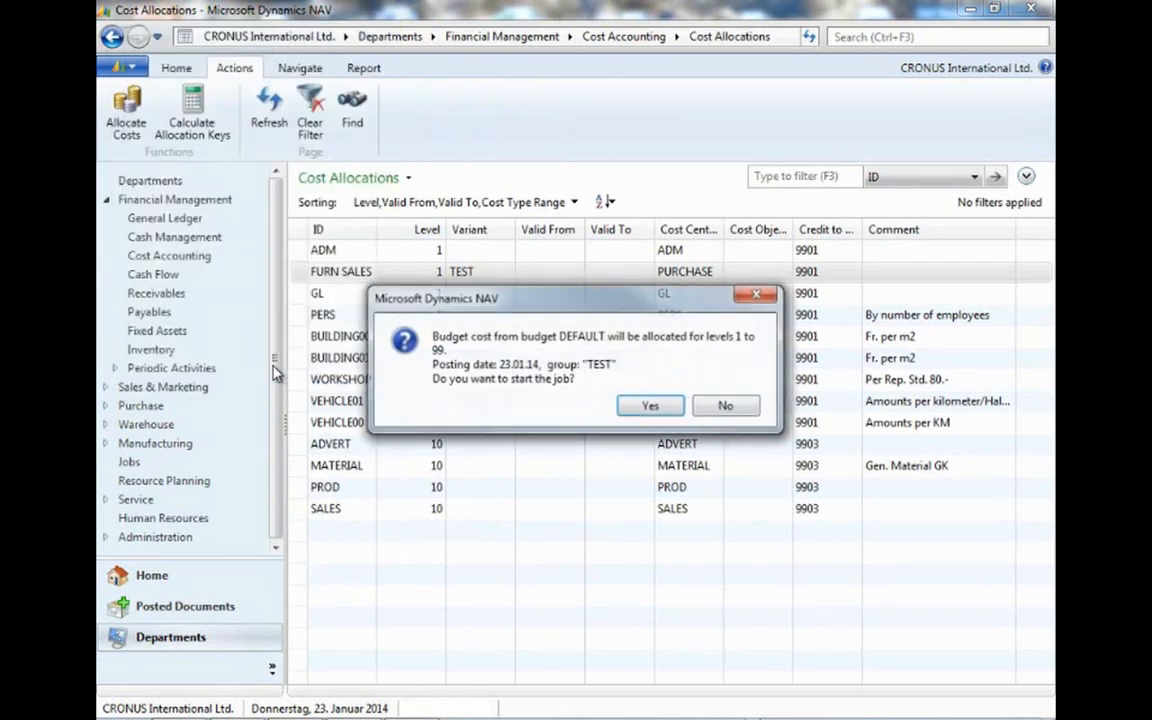
left_click(650, 408)
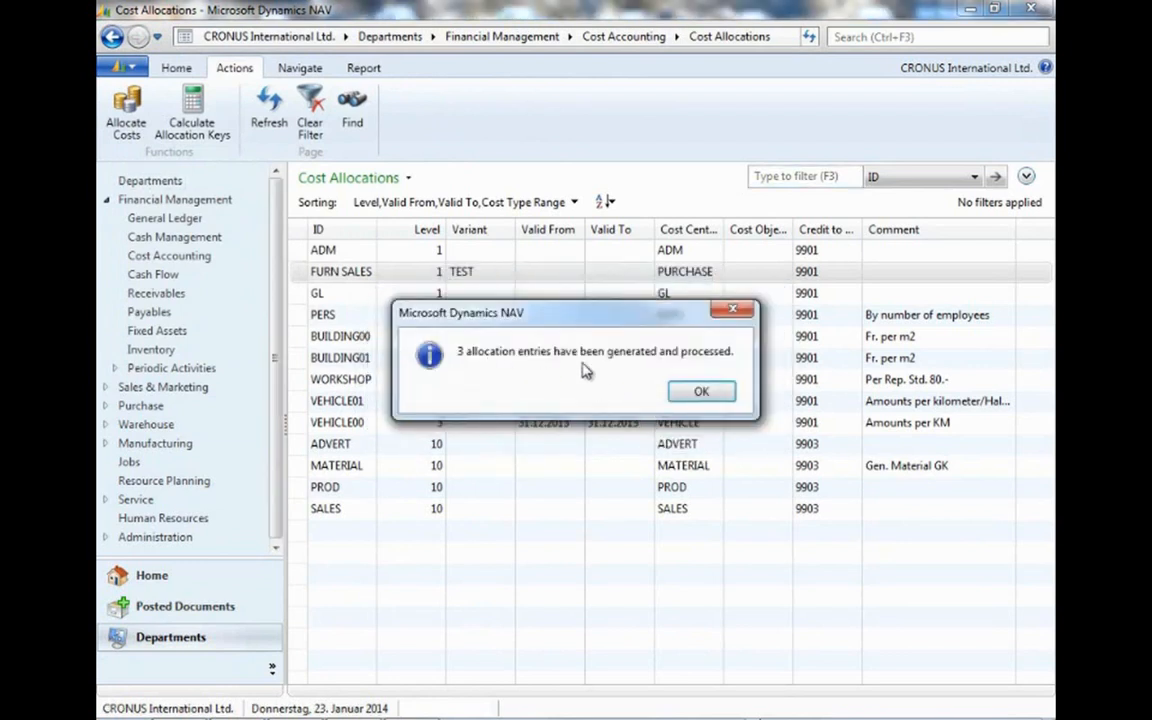
left_click(702, 392)
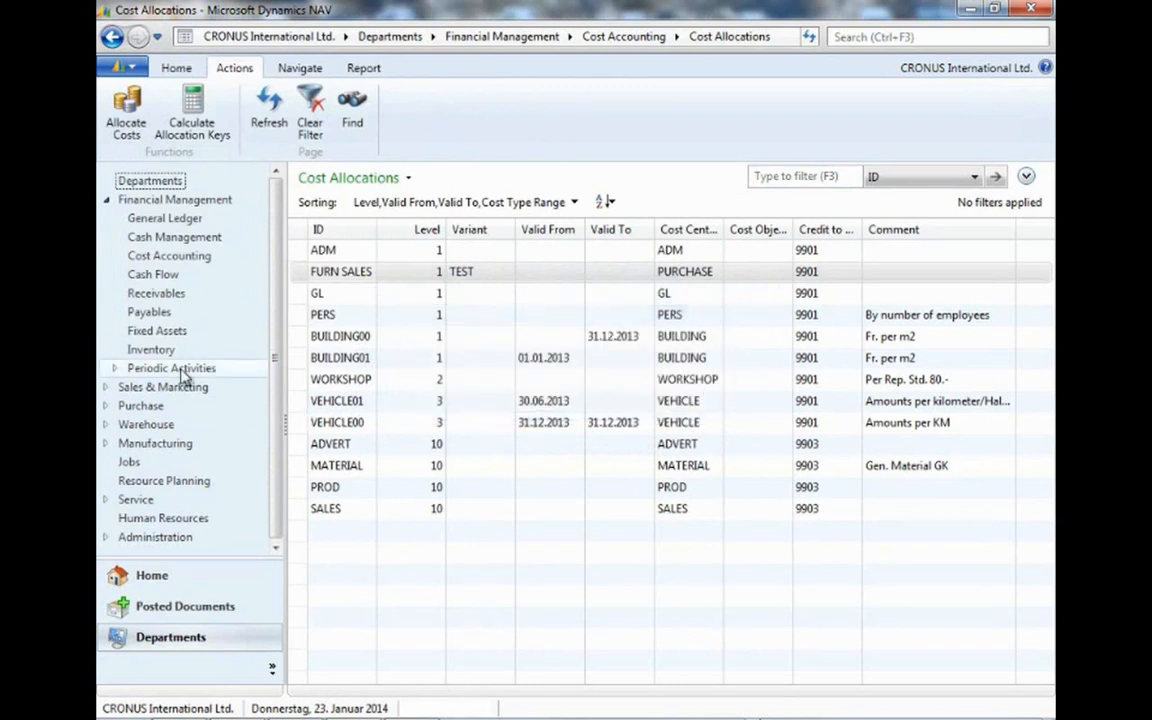
Open the Cost Budget Registers from the Cost Accounting history and select the Allocation register.
left_click(180, 255)
scroll(450, 550, "down", 2)
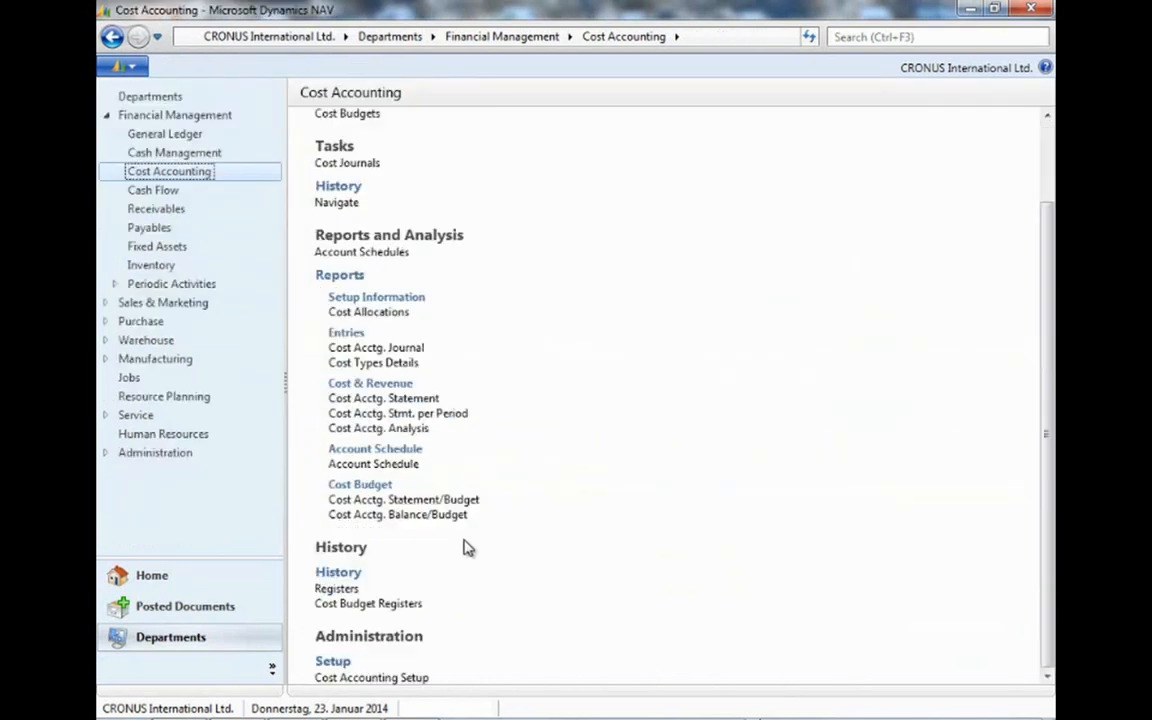
left_click(415, 604)
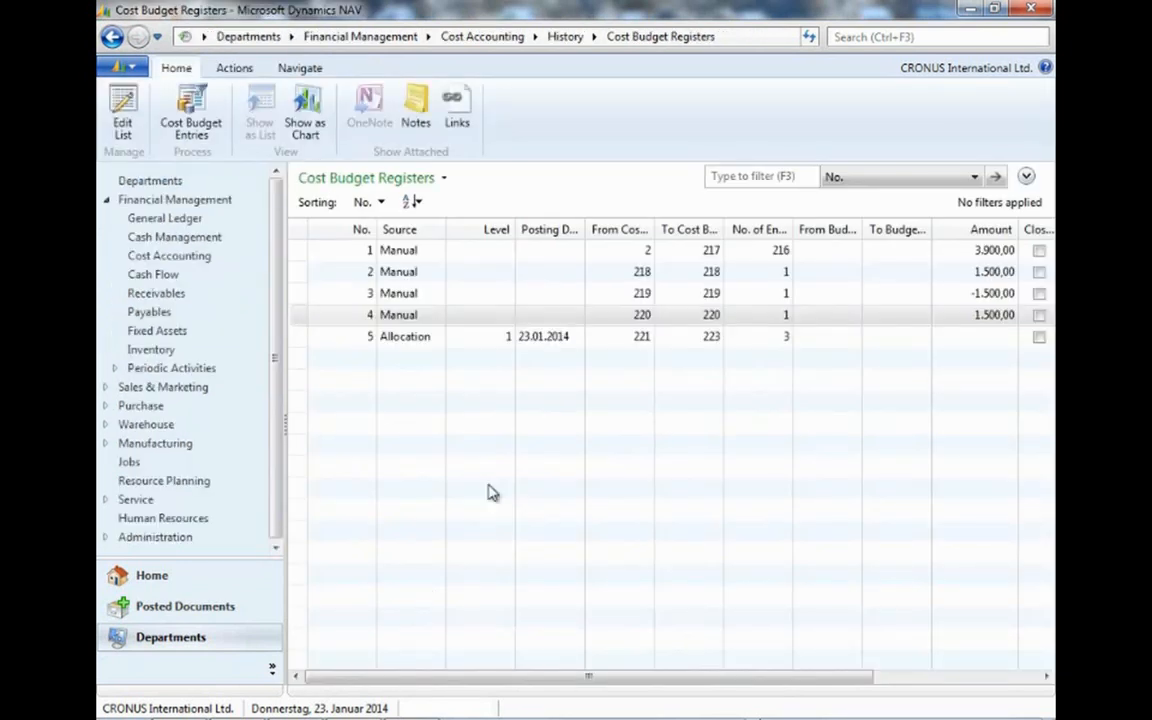
left_click(433, 338)
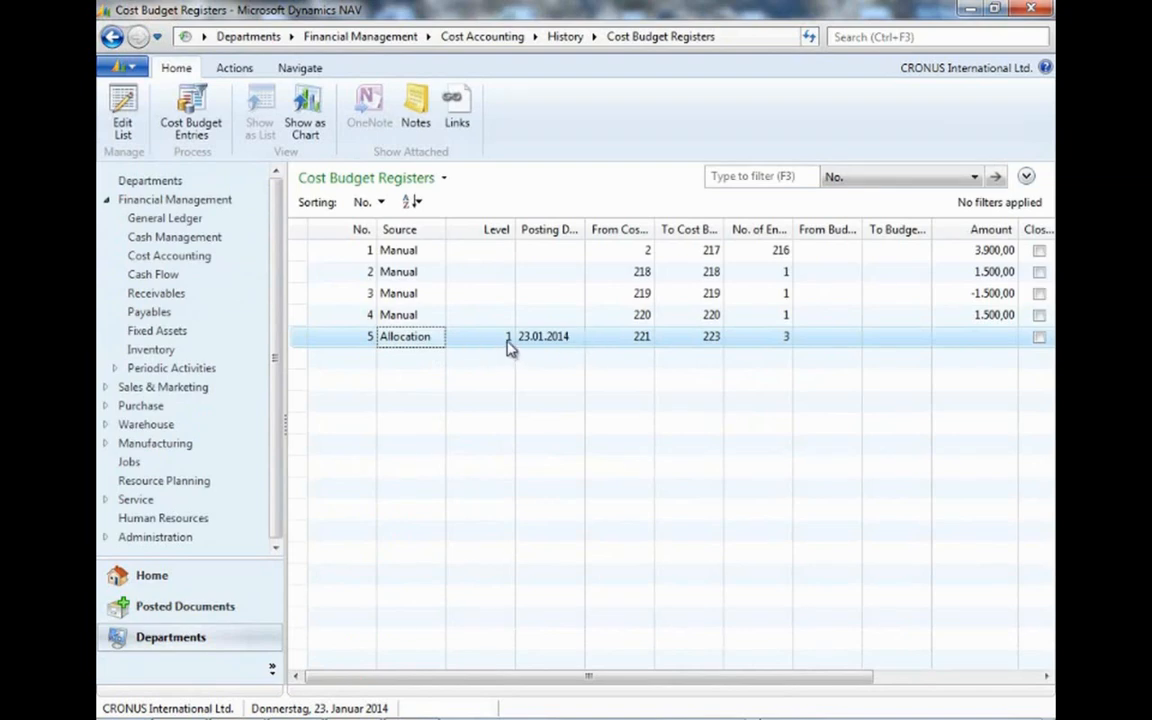
Examine the cost budget entries behind the Allocation register, comparing the amounts for PURCHASE with cost objects CHAIRS and FURNITURE.
left_click(187, 120)
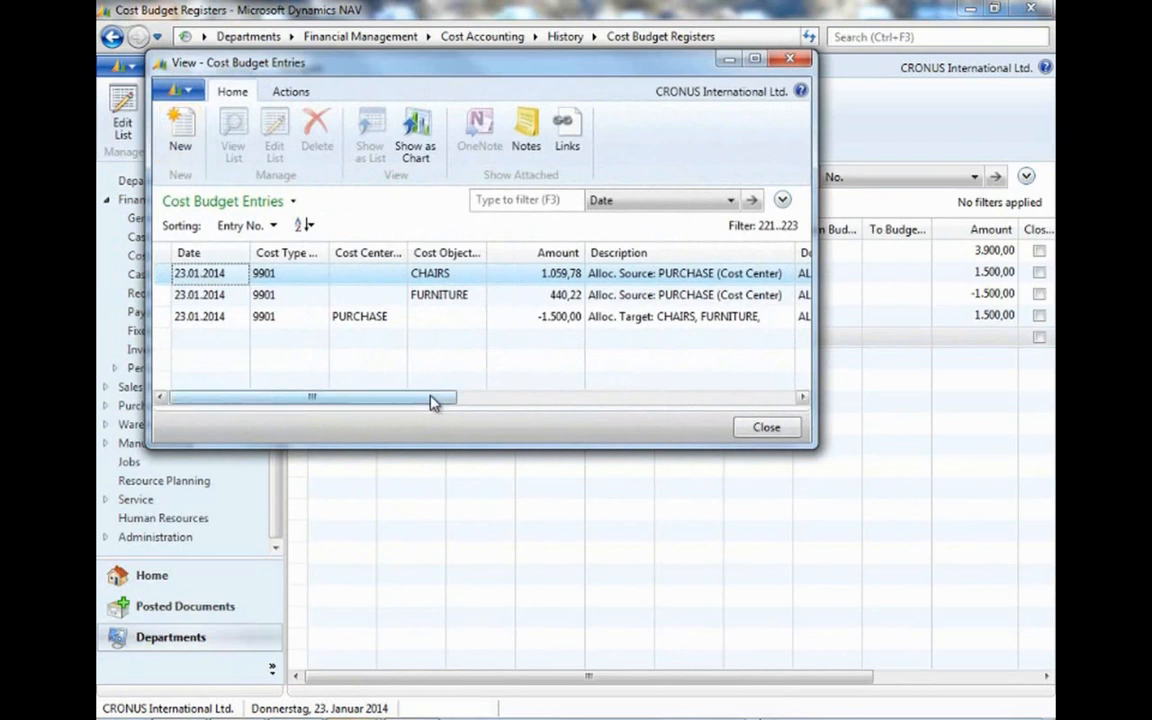
left_click_drag(432, 400, 491, 411)
left_click(409, 276)
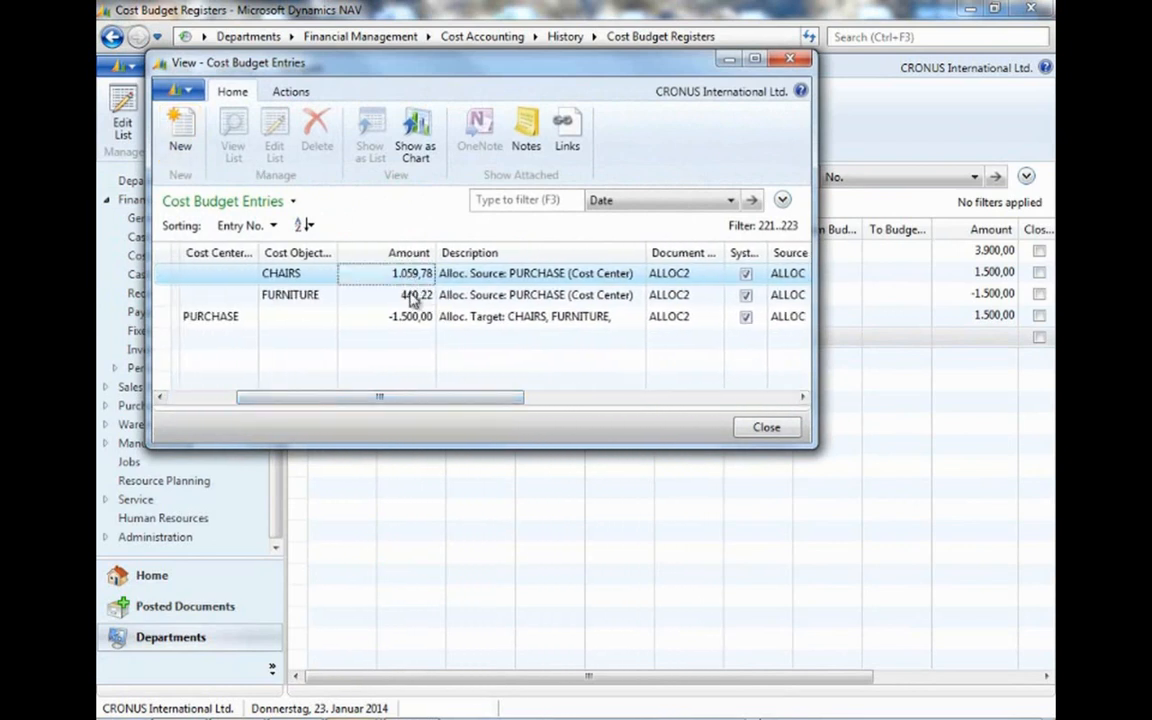
left_click_drag(411, 397, 363, 399)
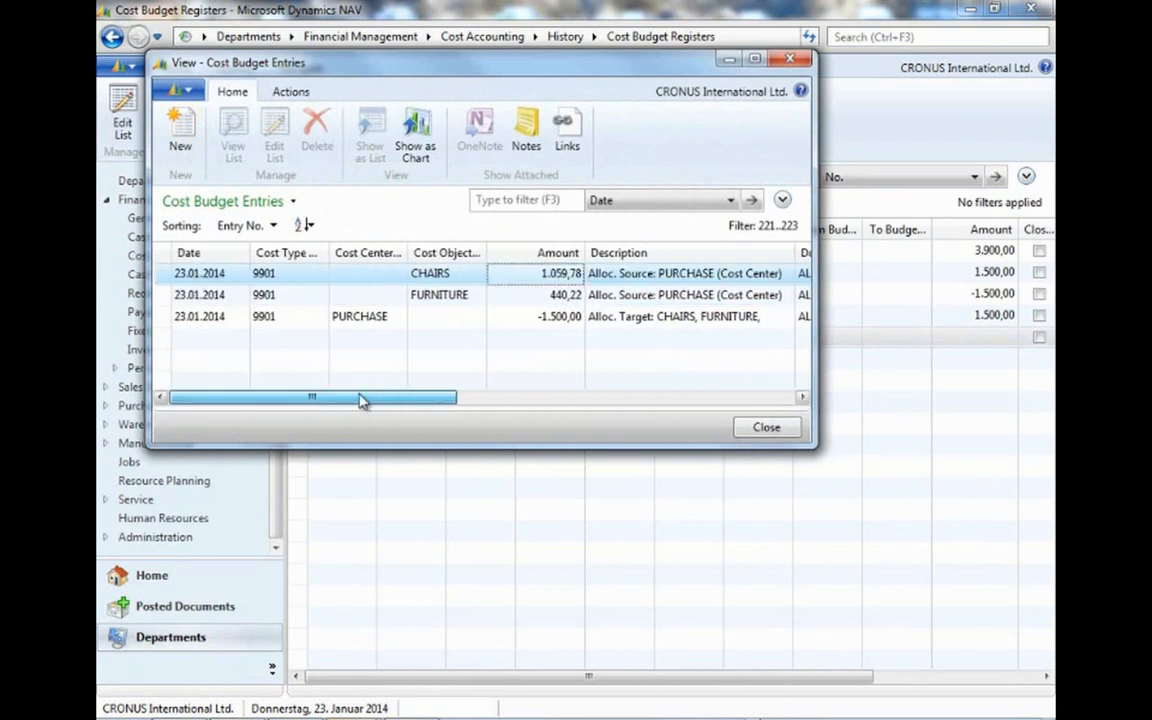
left_click(553, 316)
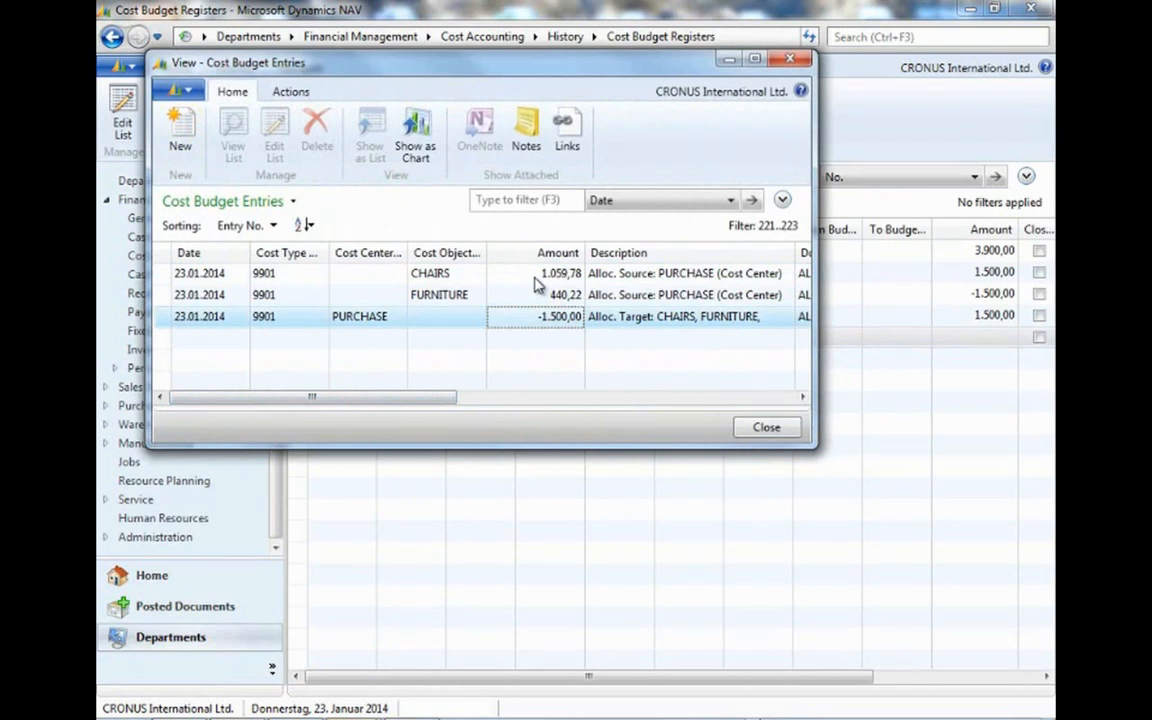
left_click(425, 273)
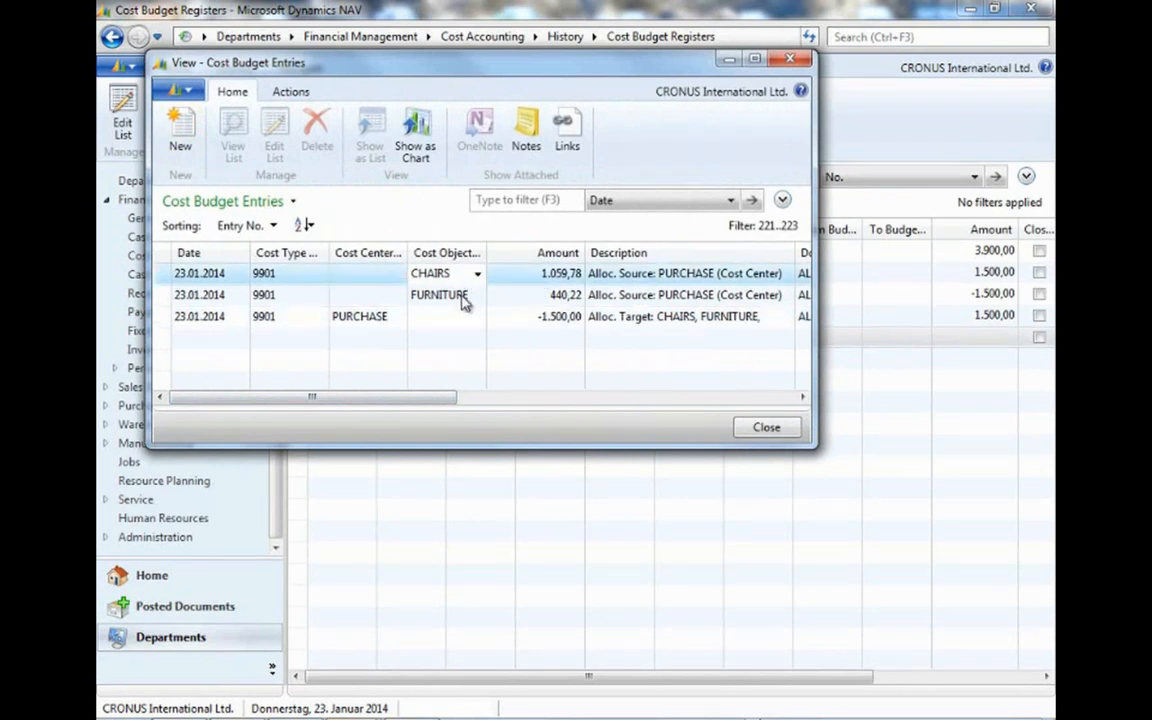
left_click(455, 292)
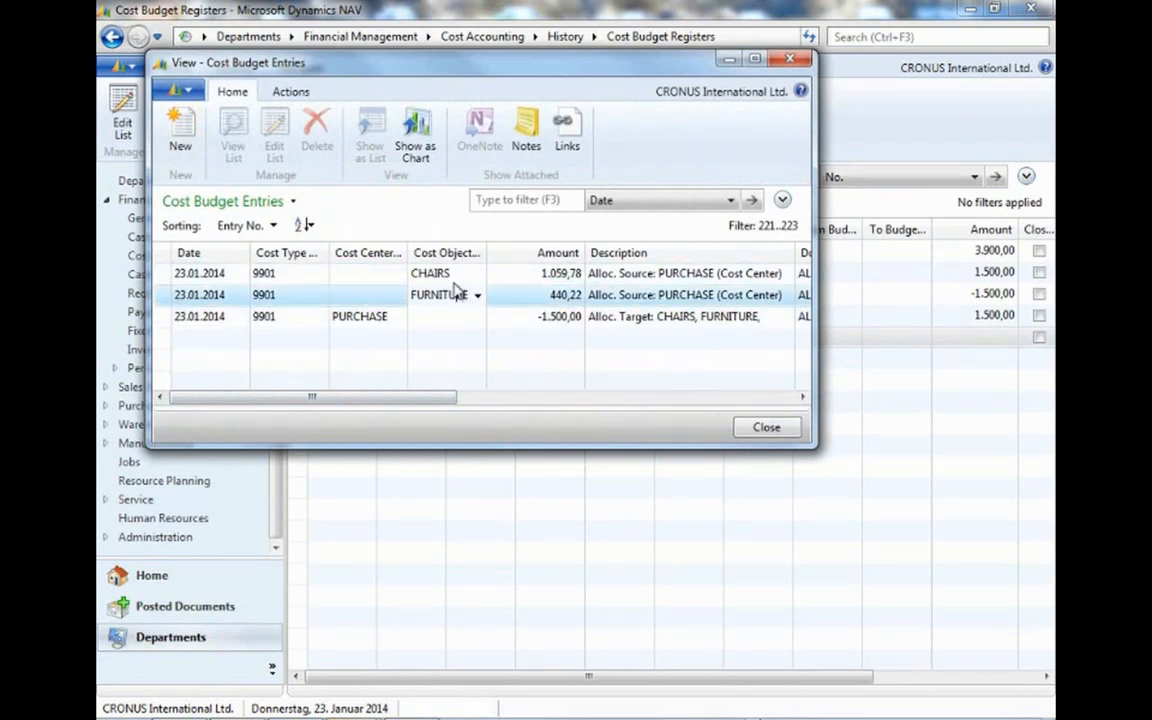
left_click(455, 272)
left_click(456, 297)
left_click(456, 274)
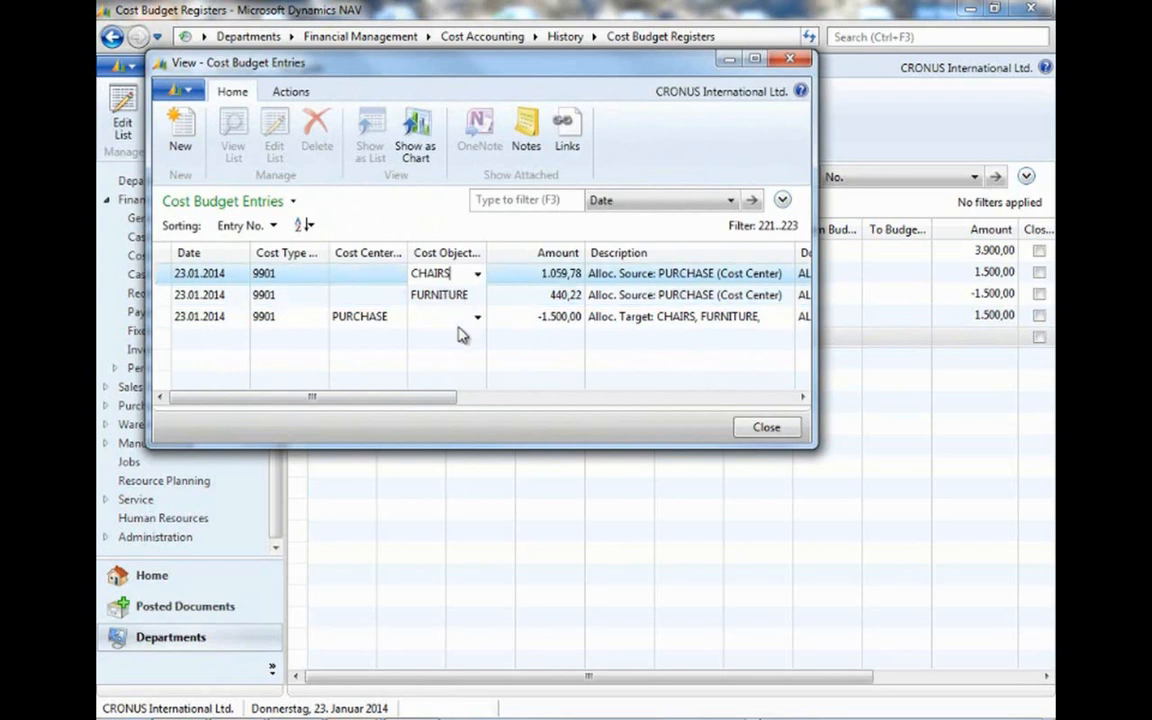